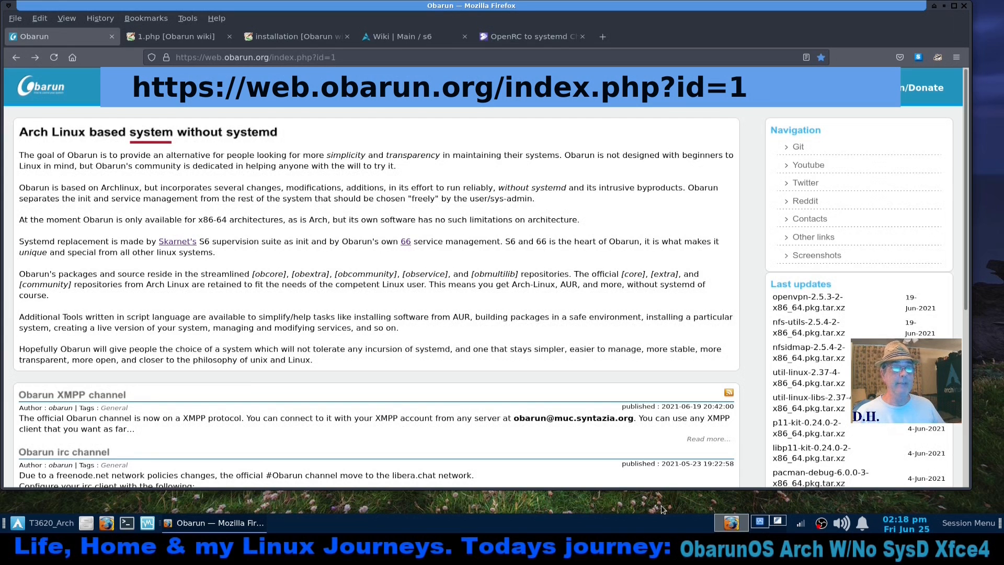
- Switch to VirtualBox, start the ObarunOS_Arch virtual machine from the host drive start-up disk, and boot it with the Boot Obarun entry
{"action": "left_click", "coordinate": [763, 527]}
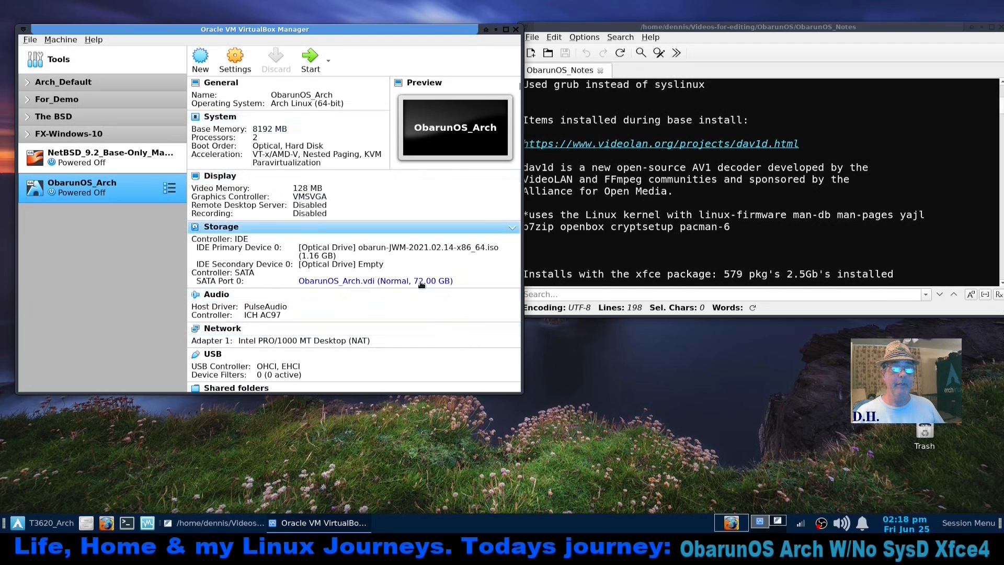
{"action": "left_click", "coordinate": [307, 62]}
{"action": "left_click", "coordinate": [496, 30]}
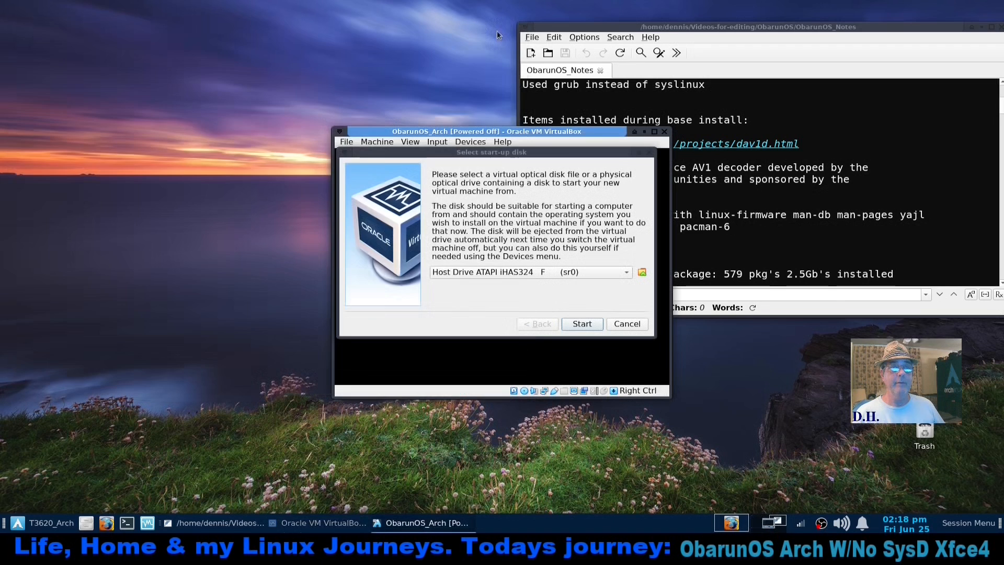
{"action": "left_click", "coordinate": [582, 324]}
{"action": "left_click_drag", "start_coordinate": [584, 128], "coordinate": [429, 34]}
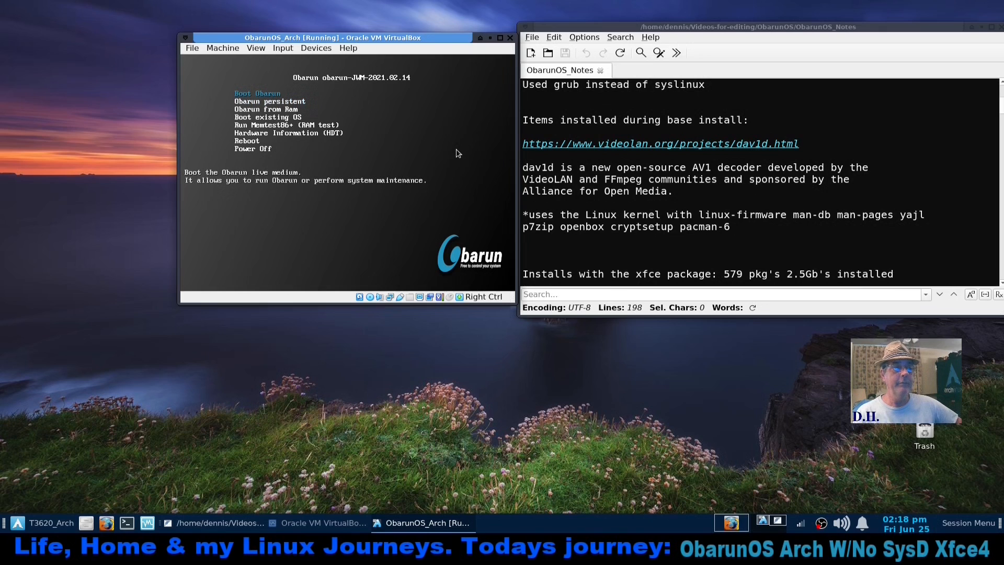
{"action": "key", "text": "Return"}
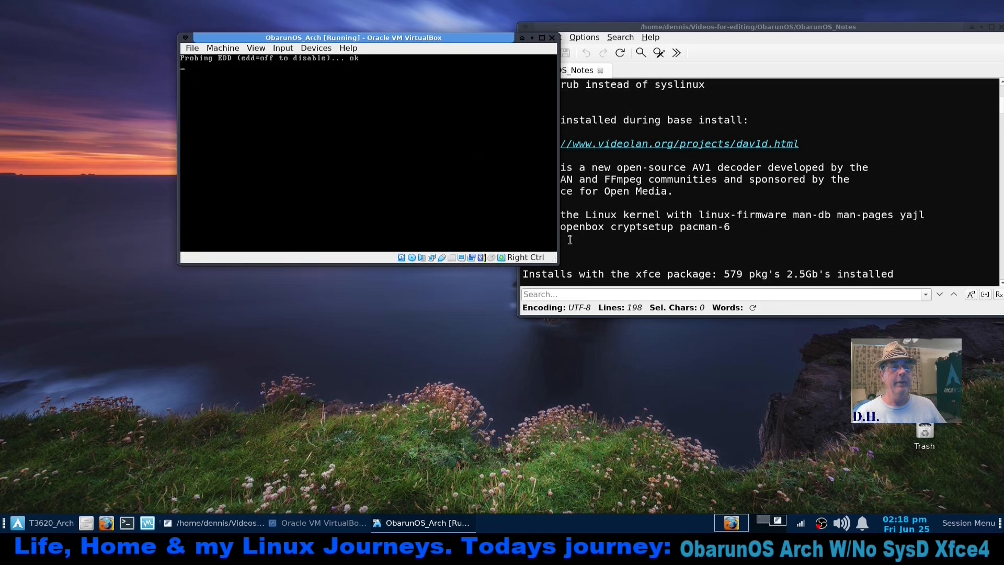
- Enlarge and reposition the virtual machine window, and log in to the live system as oblive with the user password
{"action": "left_click_drag", "start_coordinate": [552, 260], "coordinate": [676, 376]}
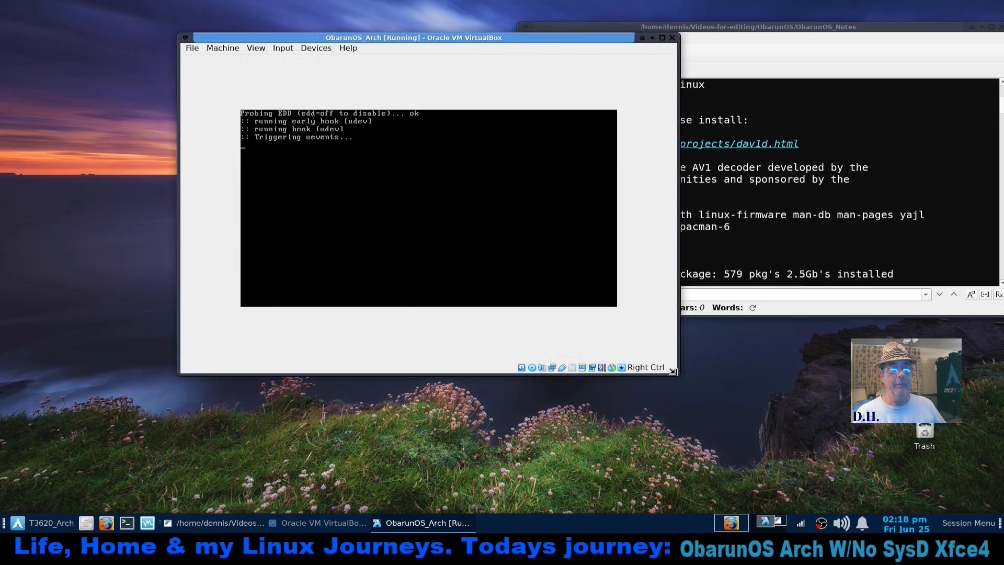
{"action": "left_click_drag", "start_coordinate": [559, 41], "coordinate": [531, 69]}
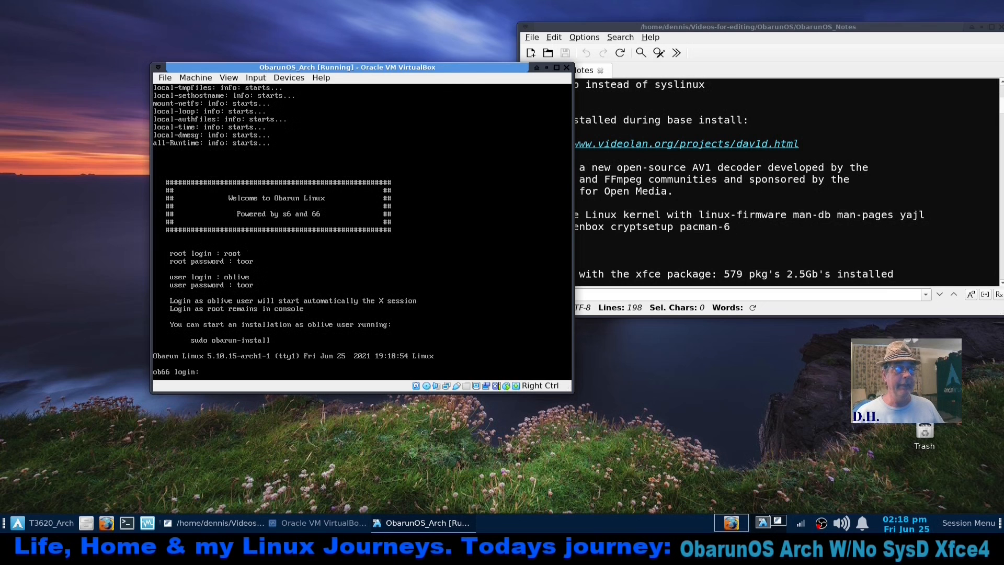
{"action": "left_click_drag", "start_coordinate": [473, 74], "coordinate": [449, 32]}
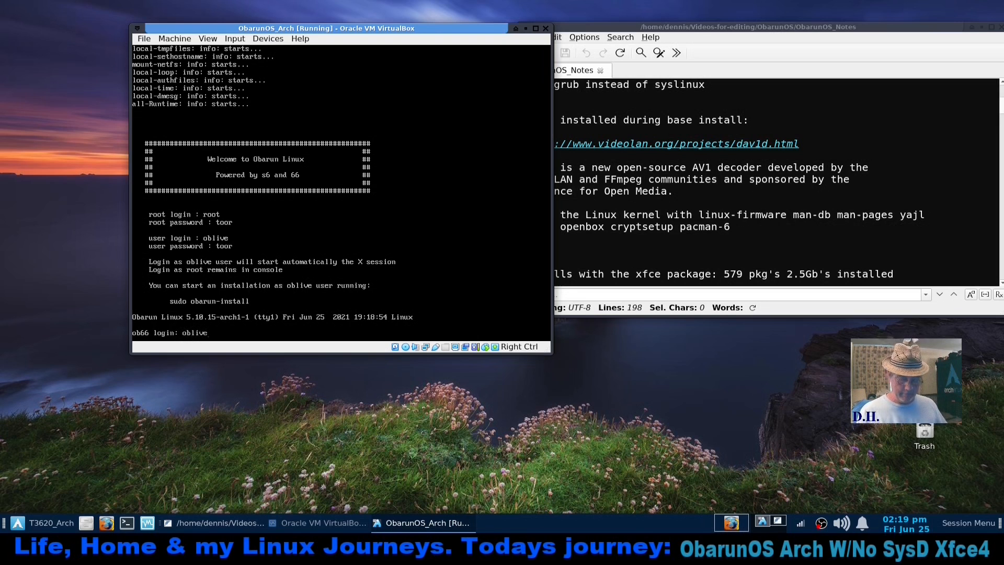
{"action": "key", "text": "Return"}
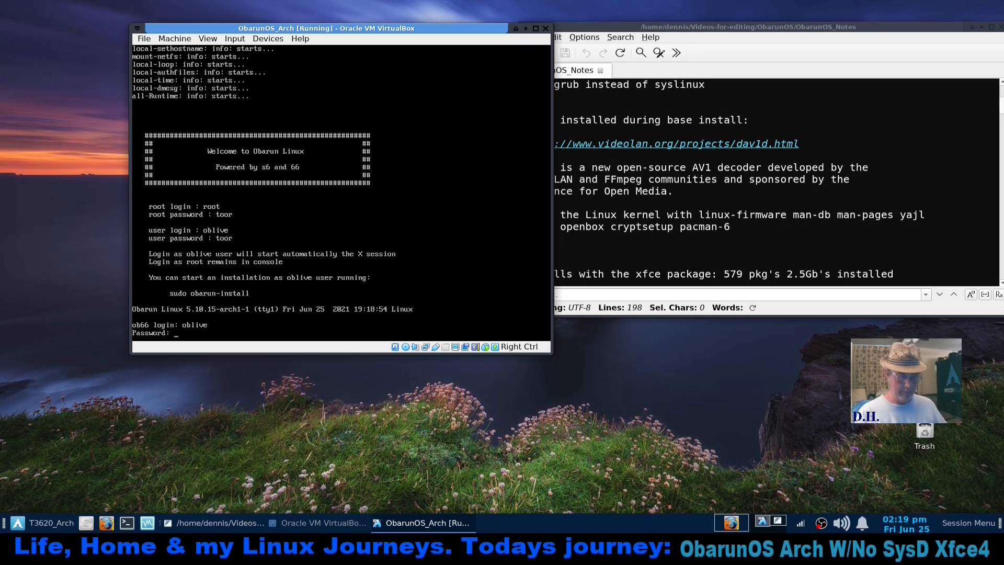
{"action": "key", "text": "Return"}
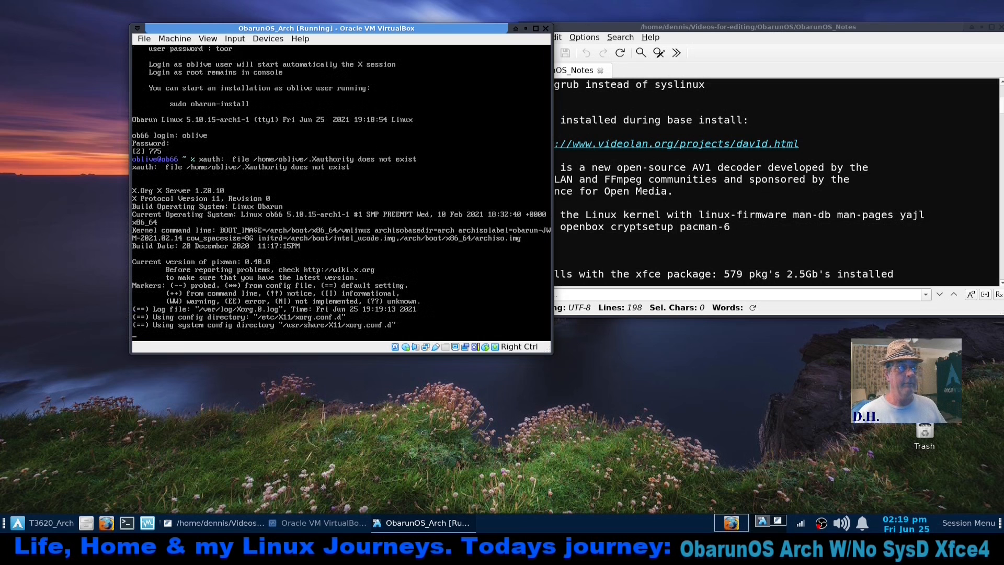
- Switch to Firefox and review the available live image flavours on the Obarun download page
{"action": "left_click", "coordinate": [727, 527]}
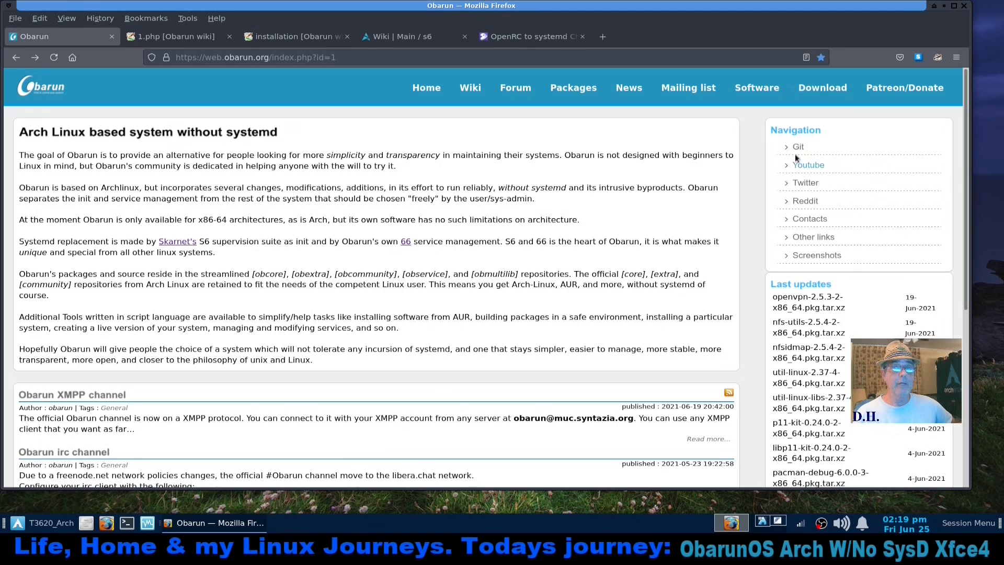
{"action": "left_click", "coordinate": [821, 89]}
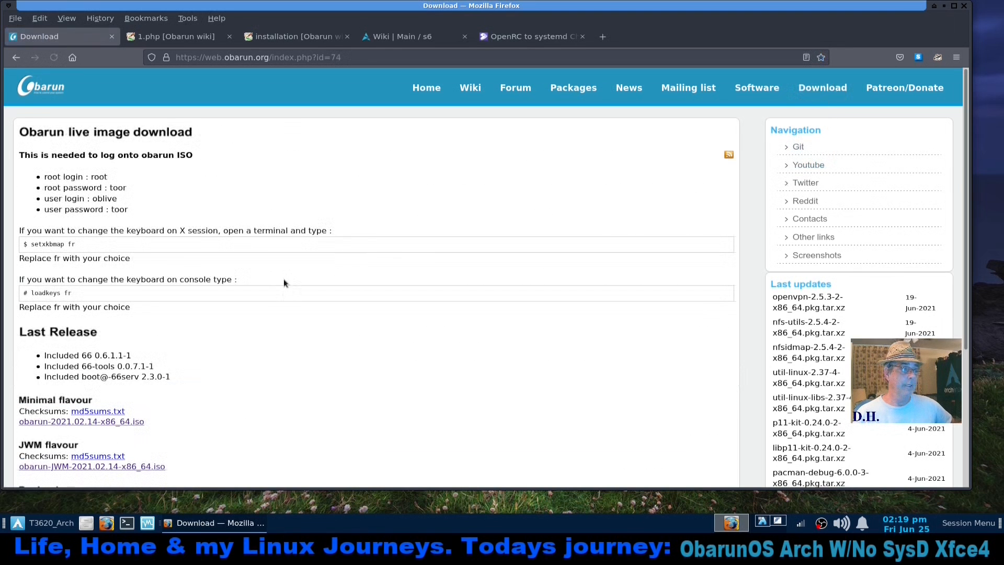
{"action": "scroll", "coordinate": [285, 275], "scroll_direction": "down", "scroll_amount": 3}
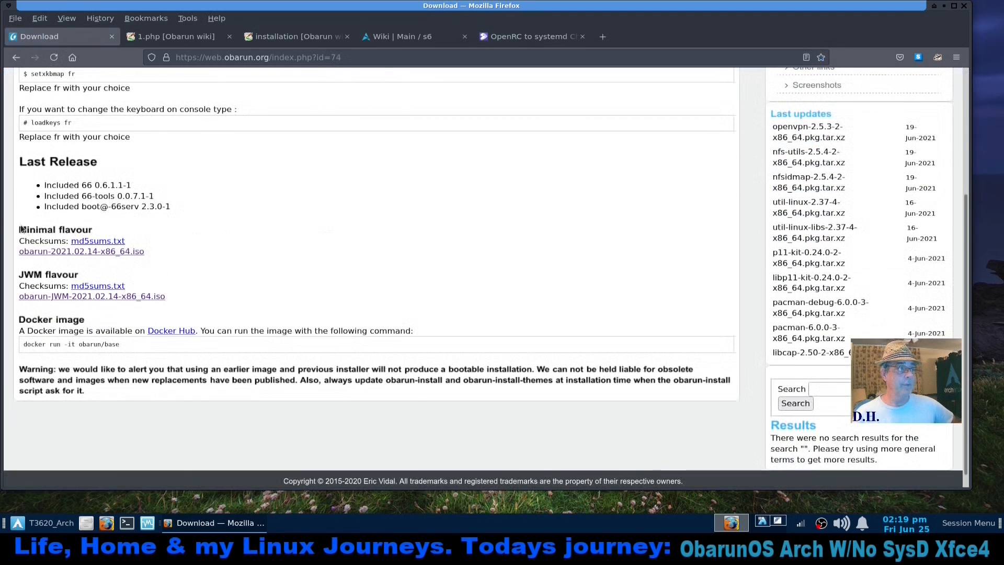
{"action": "scroll", "coordinate": [301, 251], "scroll_direction": "down", "scroll_amount": 1}
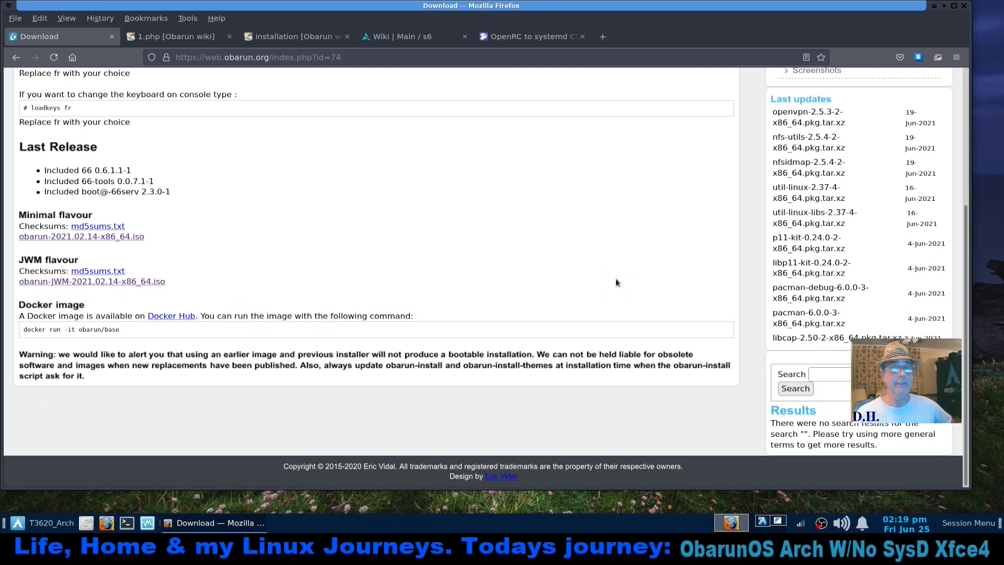
- Switch back to the ObarunOS_Arch virtual machine, reposition its window, and close Network Settings
{"action": "left_click", "coordinate": [765, 524]}
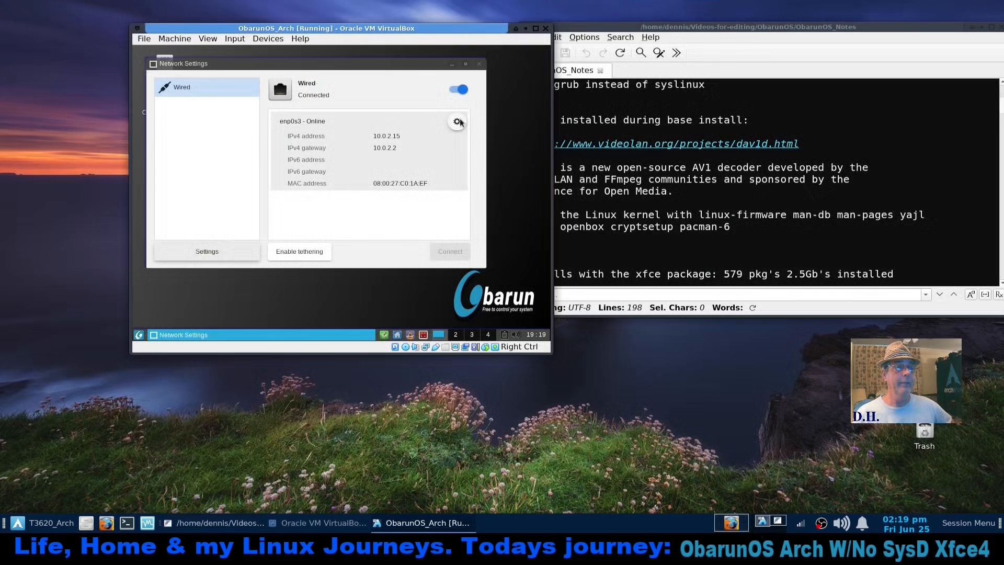
{"action": "left_click_drag", "start_coordinate": [431, 36], "coordinate": [446, 49]}
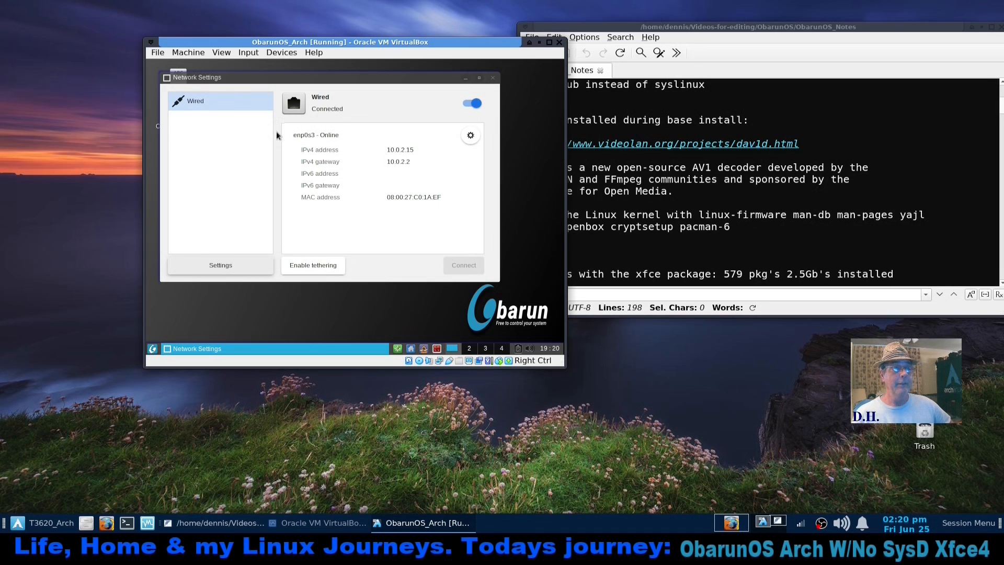
{"action": "left_click", "coordinate": [494, 78]}
- Set the Virtual-1 display resolution to 1440x900 in the live desktop's screen layout editor, and reposition the enlarged virtual machine window
{"action": "left_click", "coordinate": [153, 348]}
{"action": "mouse_move", "coordinate": [195, 253]}
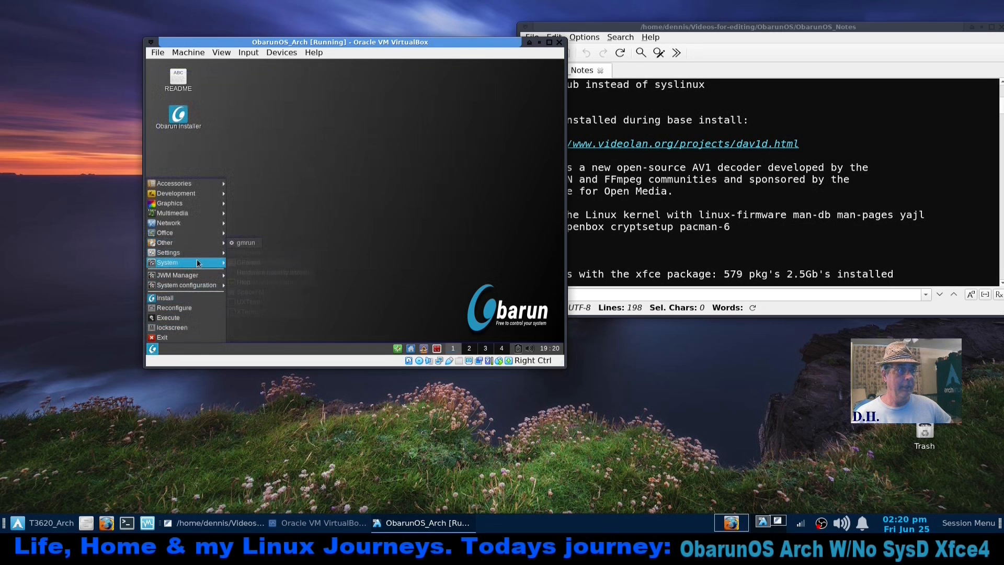
{"action": "left_click", "coordinate": [288, 253]}
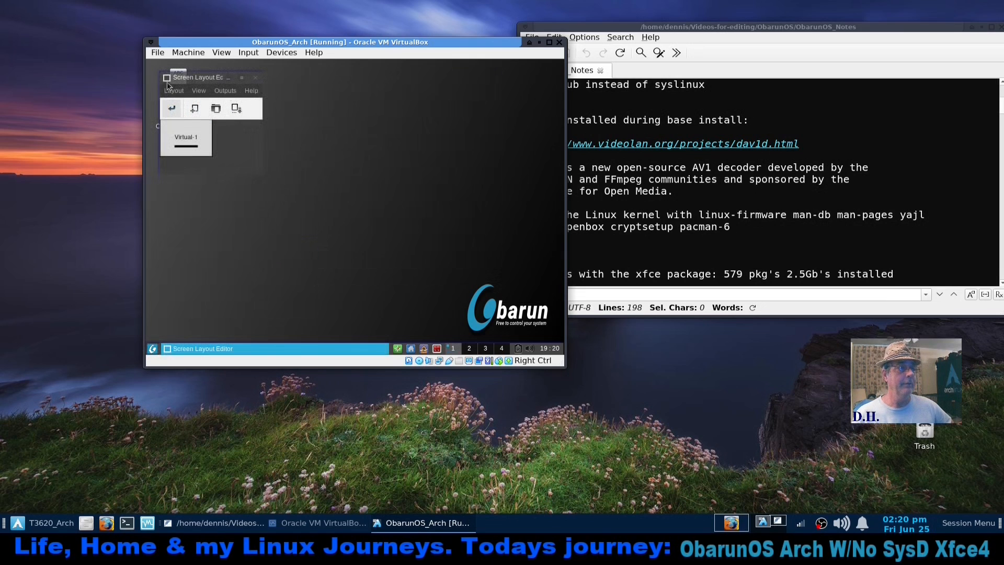
{"action": "left_click", "coordinate": [221, 92]}
{"action": "mouse_move", "coordinate": [261, 111]}
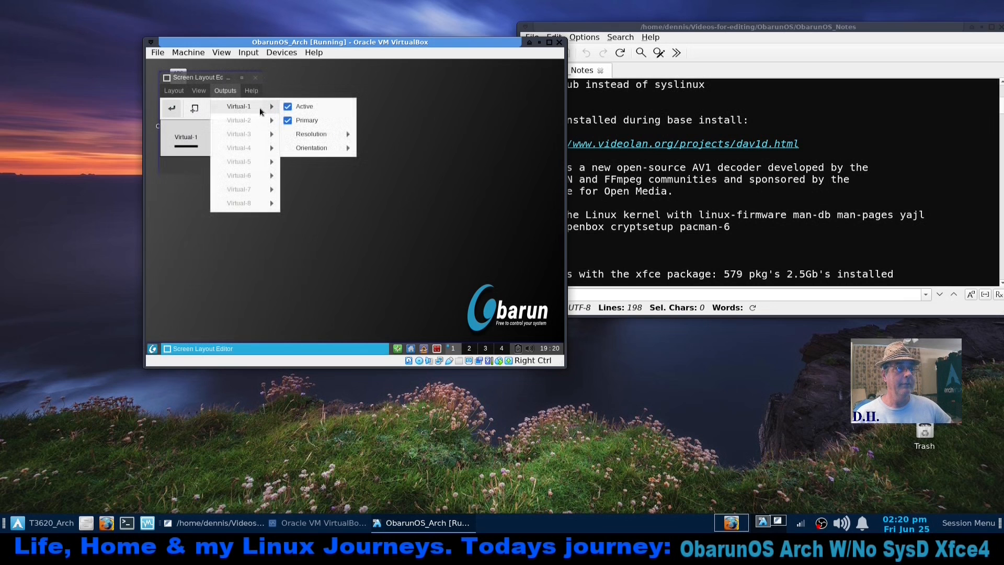
{"action": "mouse_move", "coordinate": [333, 139]}
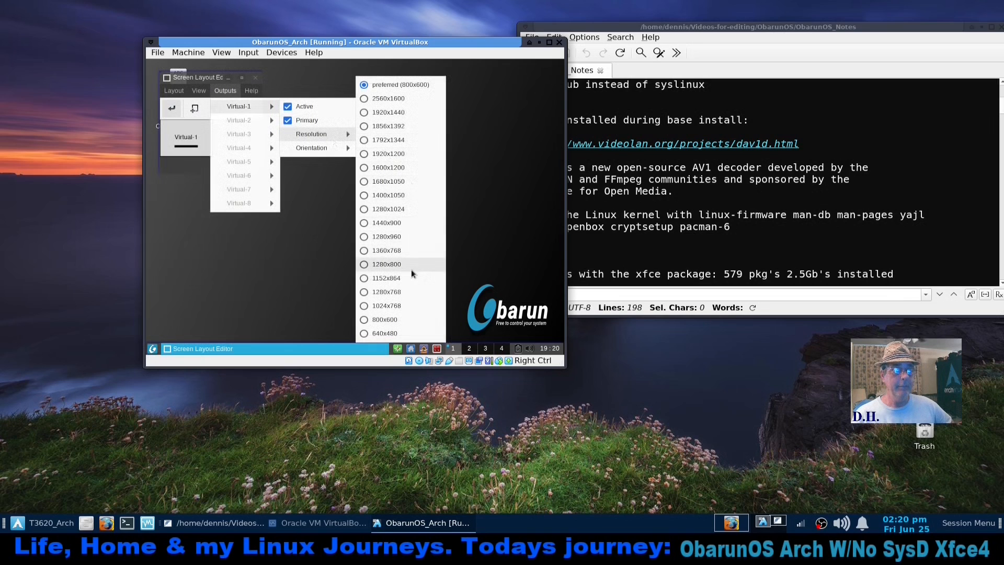
{"action": "left_click", "coordinate": [410, 221]}
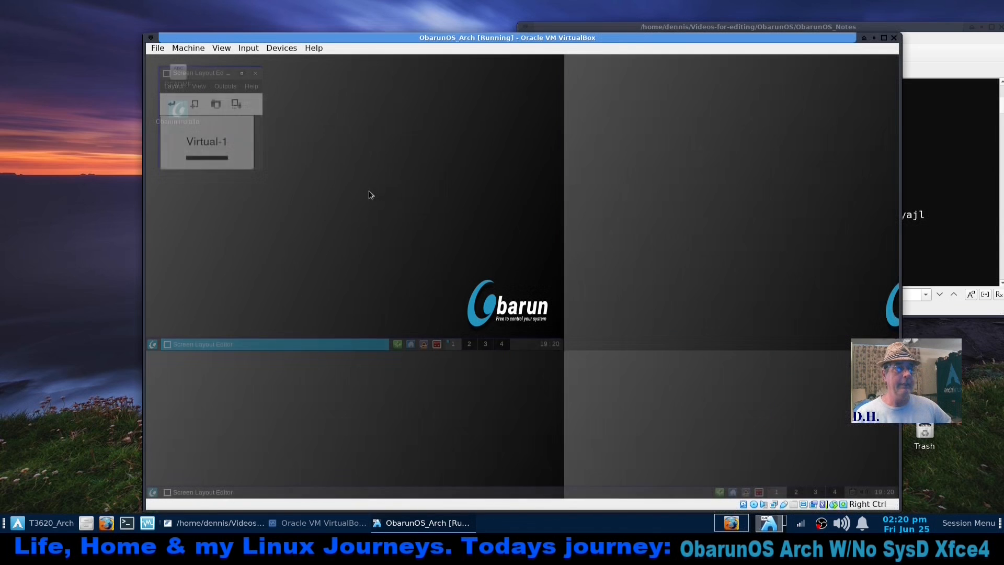
{"action": "left_click", "coordinate": [256, 74]}
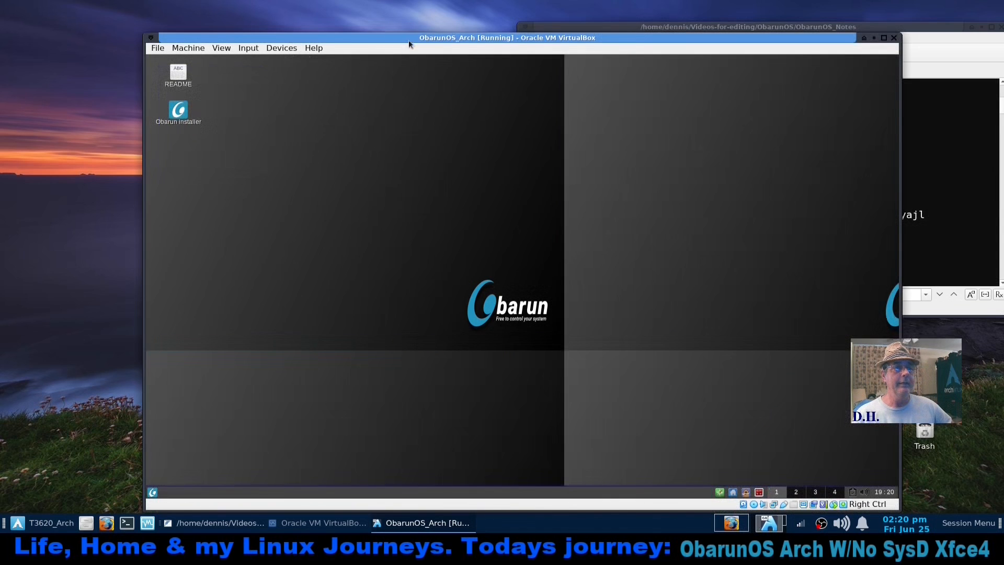
{"action": "left_click_drag", "start_coordinate": [409, 38], "coordinate": [378, 15]}
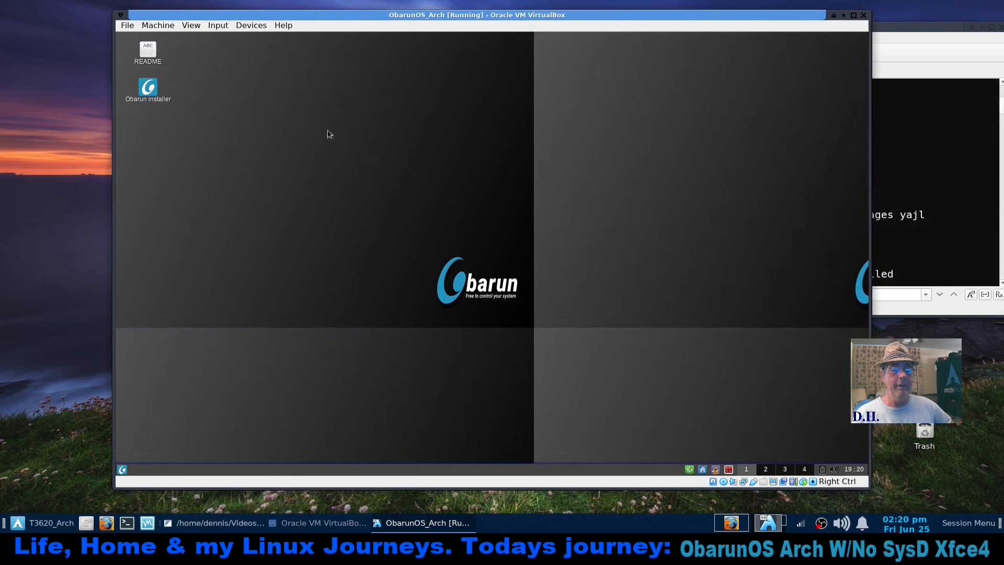
{"action": "left_click", "coordinate": [118, 473]}
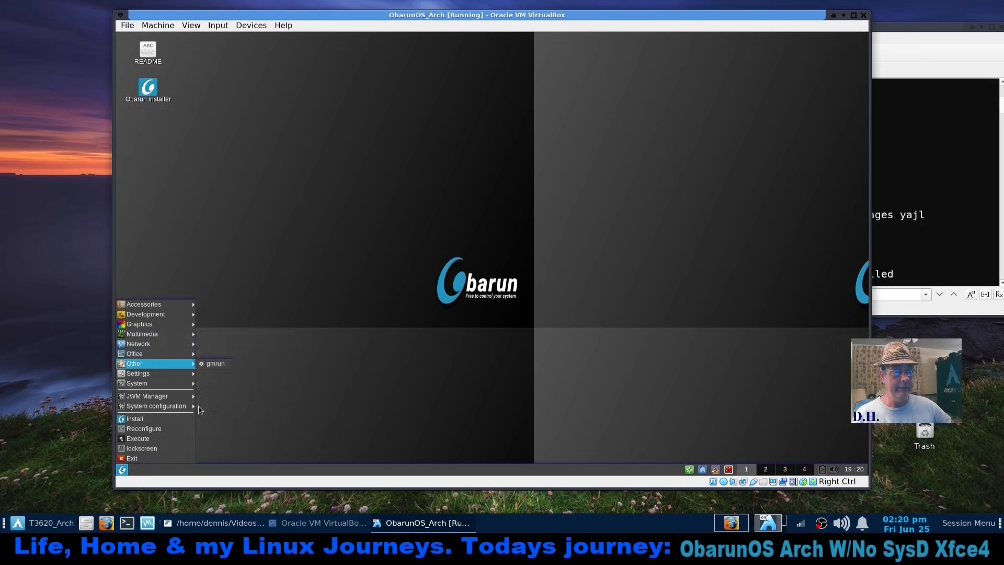
{"action": "mouse_move", "coordinate": [177, 398]}
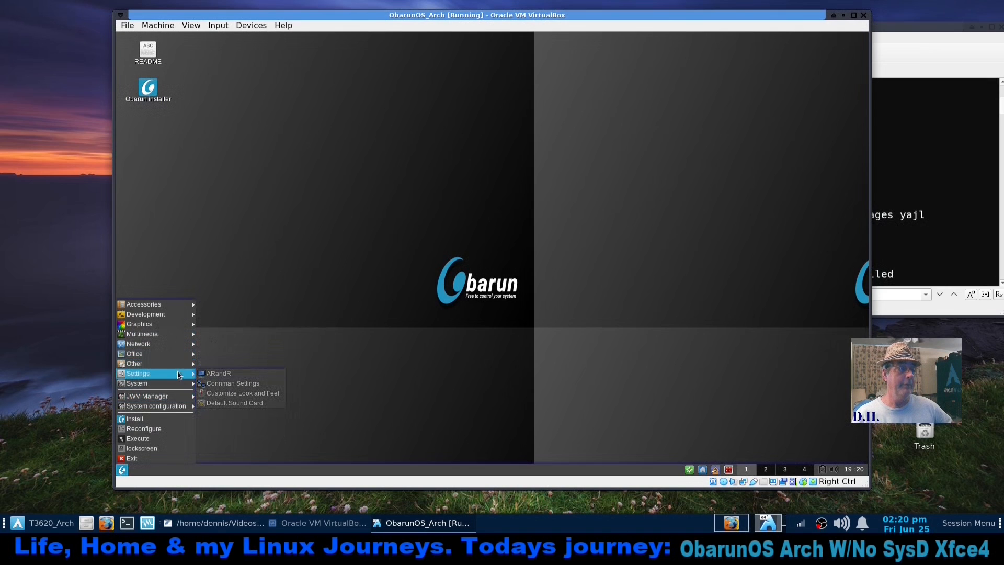
{"action": "left_click", "coordinate": [289, 293]}
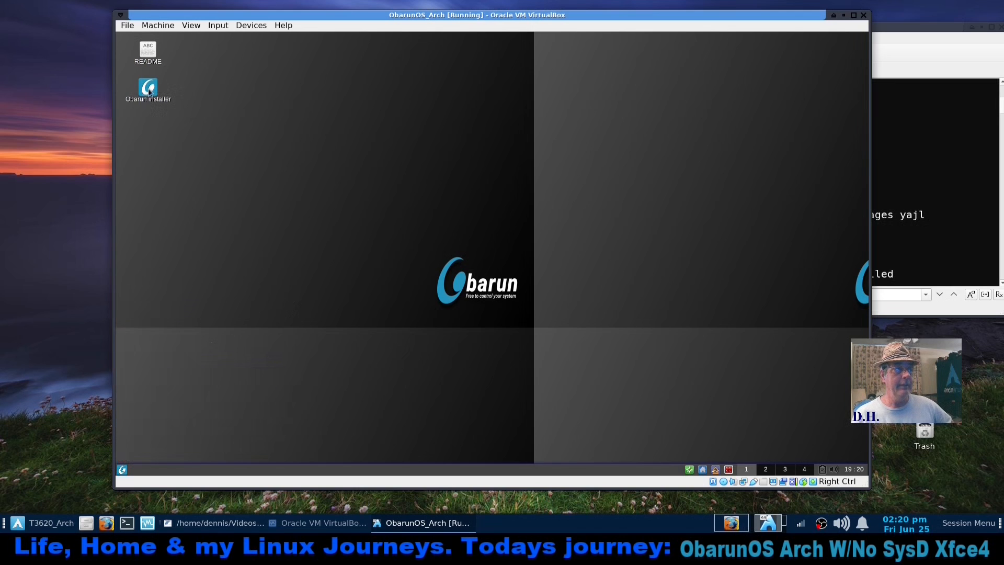
- Launch the Obarun installer and accept updating both the obarun-install and obarun-install-themes packages
{"action": "left_click", "coordinate": [122, 469]}
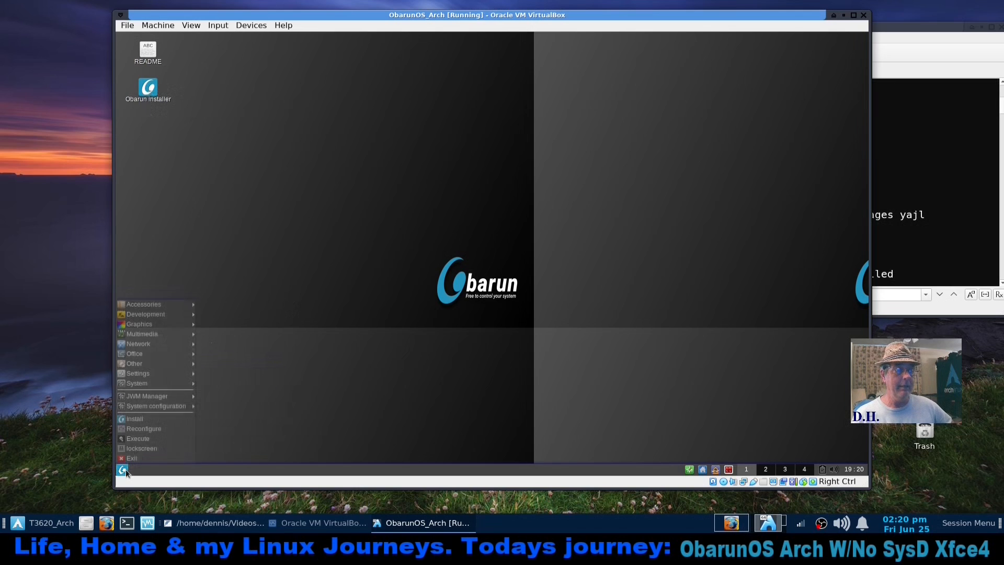
{"action": "left_click", "coordinate": [146, 419]}
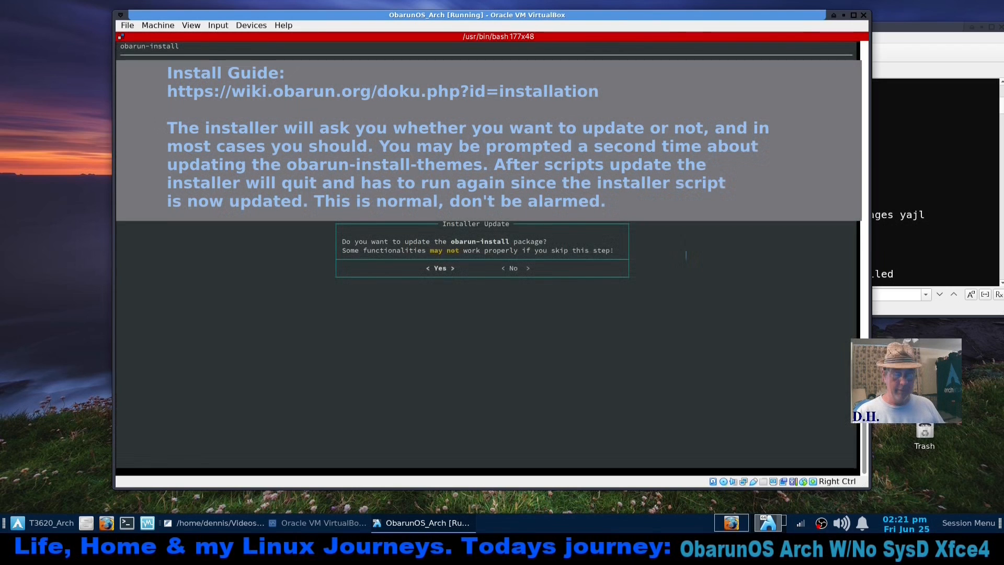
{"action": "key", "text": "Return"}
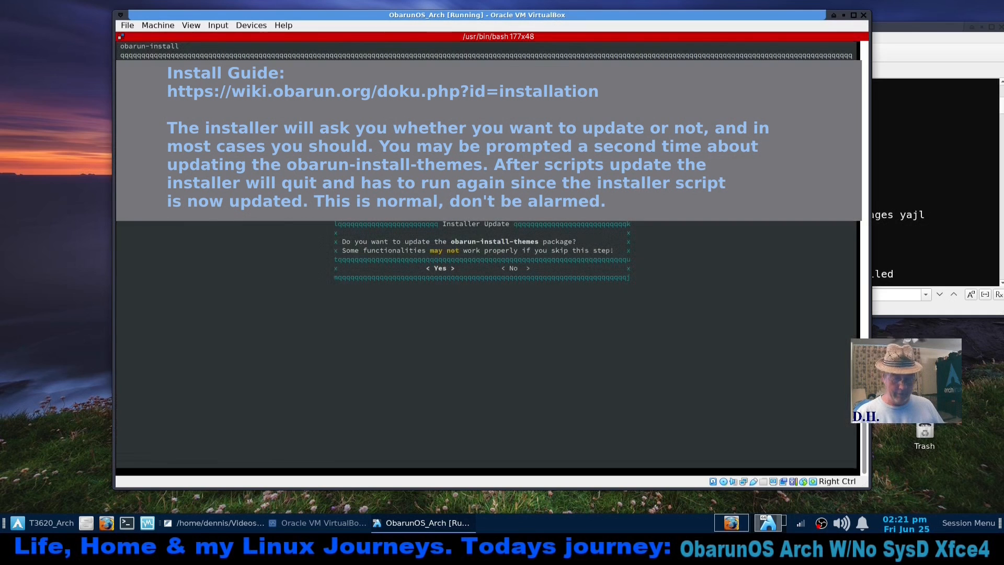
{"action": "key", "text": "Return"}
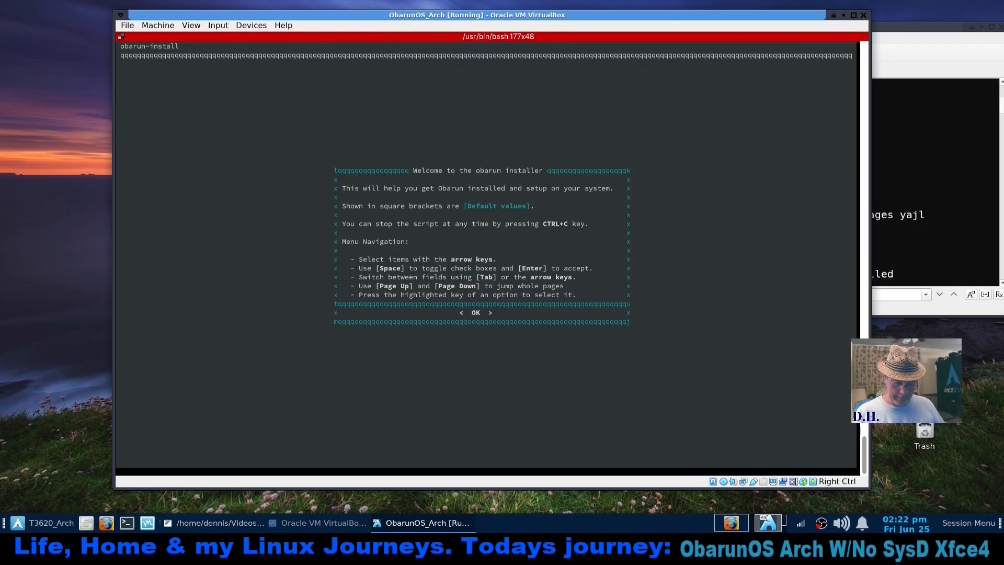
- Accept the installer's welcome message and choose the us English keymap for the X environment
{"action": "key", "text": "Return"}
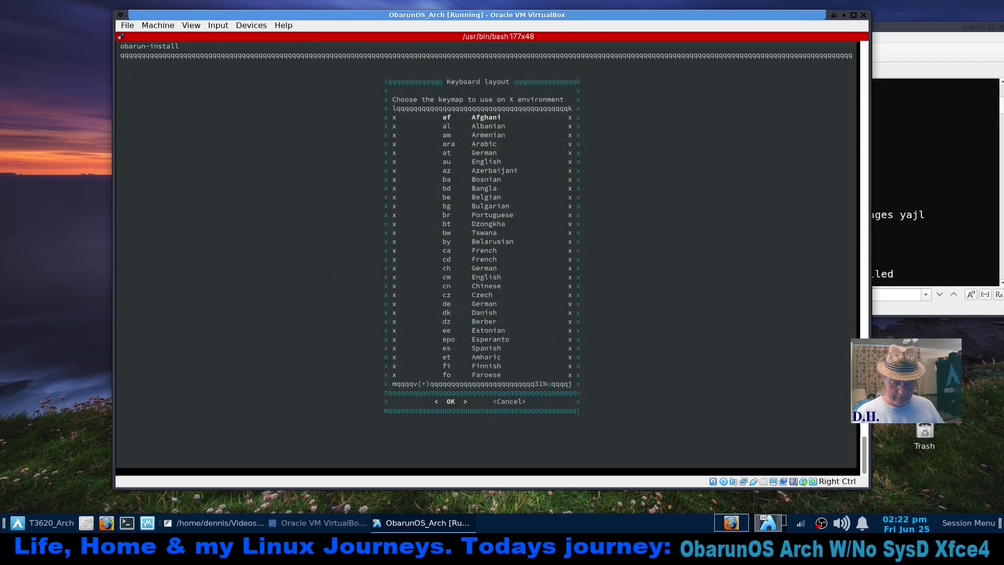
{"action": "key", "text": "End"}
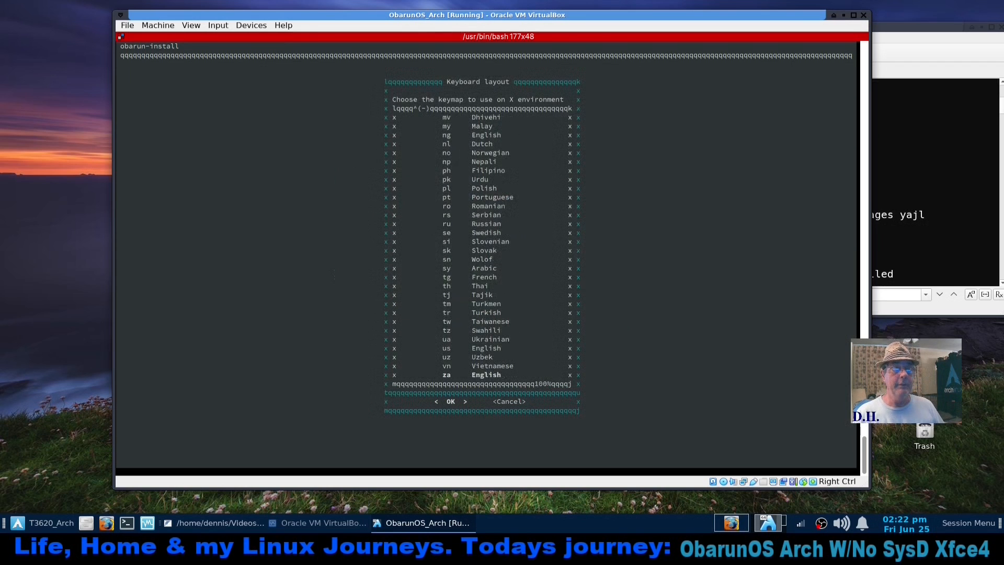
{"action": "key", "text": "Up"}
{"action": "key", "text": "Up"}
{"action": "key", "text": "Up"}
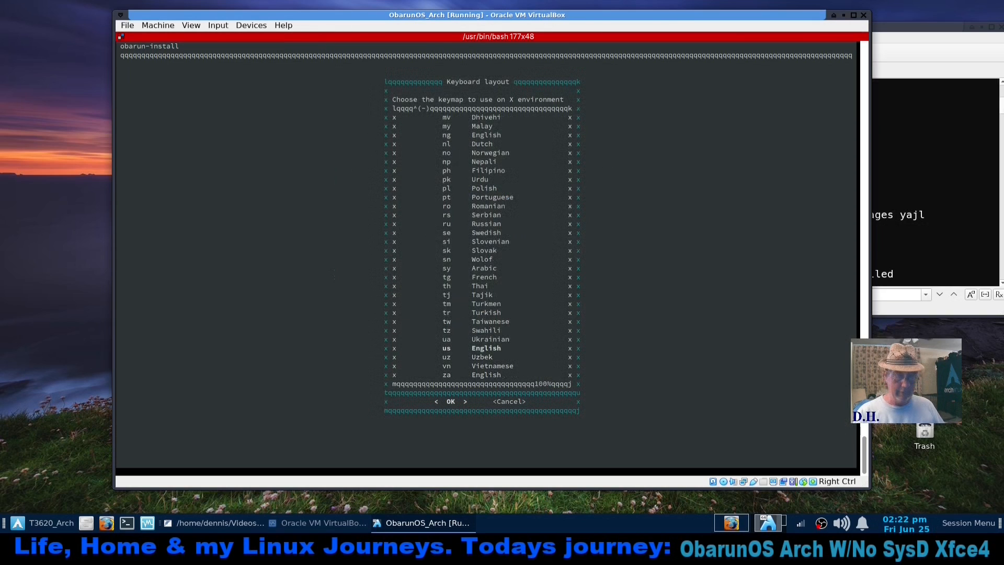
{"action": "key", "text": "Return"}
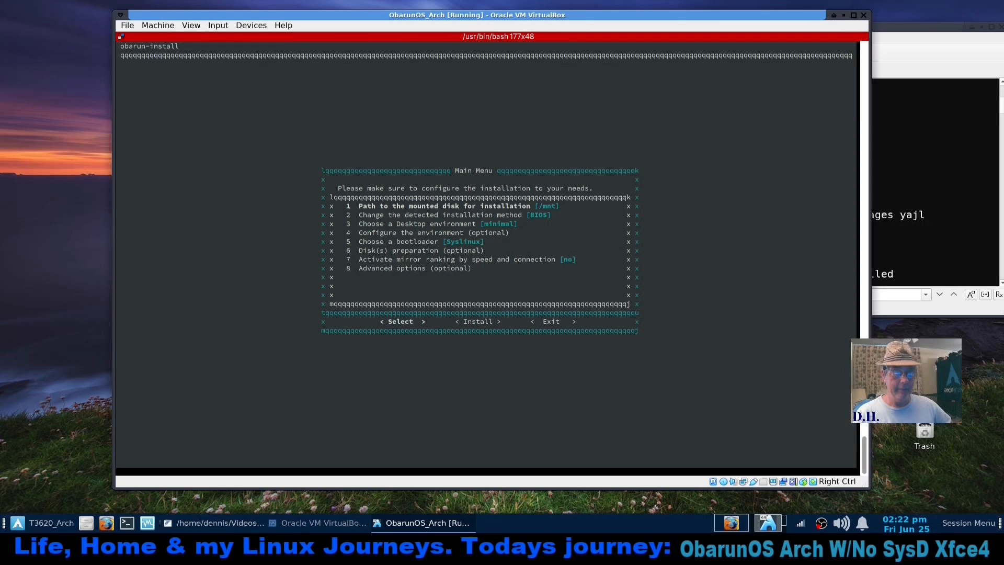
- Choose xfce4 as the desktop environment to install
{"action": "key", "text": "Down"}
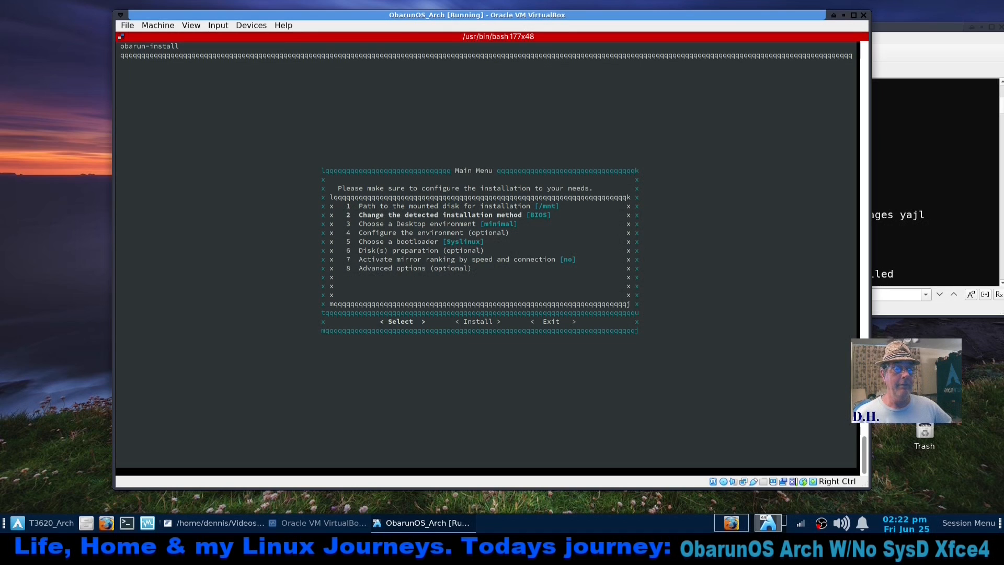
{"action": "key", "text": "Down"}
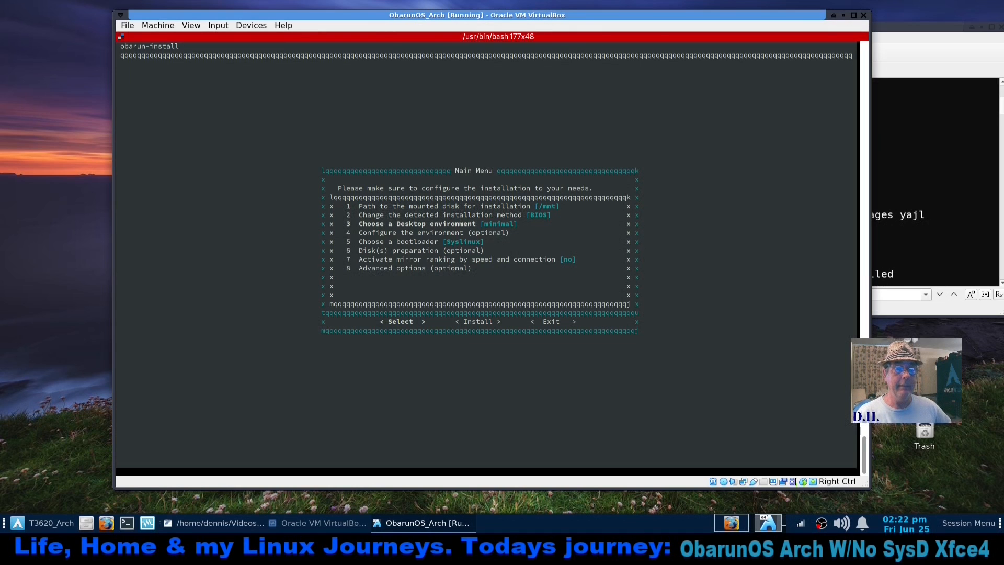
{"action": "key", "text": "Return"}
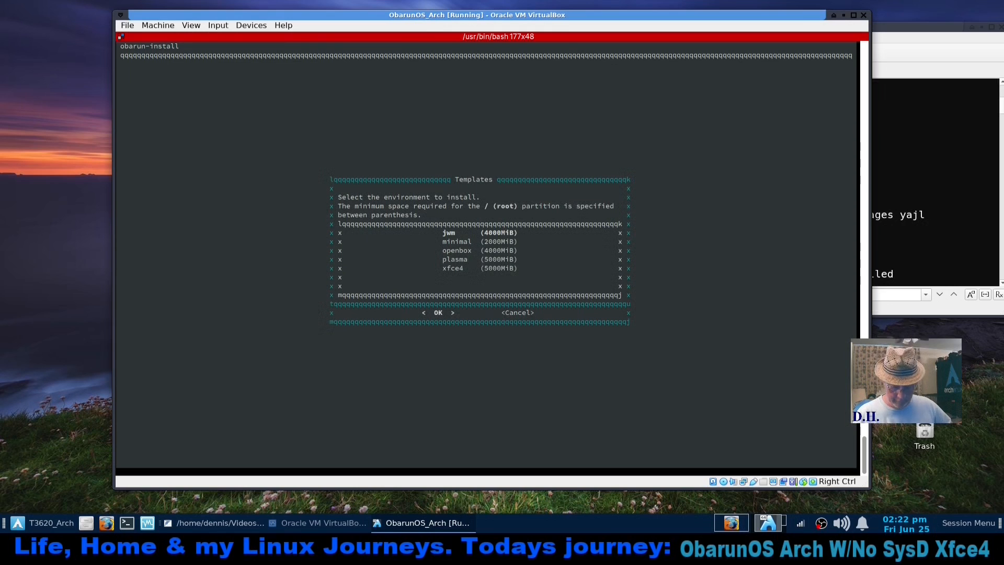
{"action": "key", "text": "Down"}
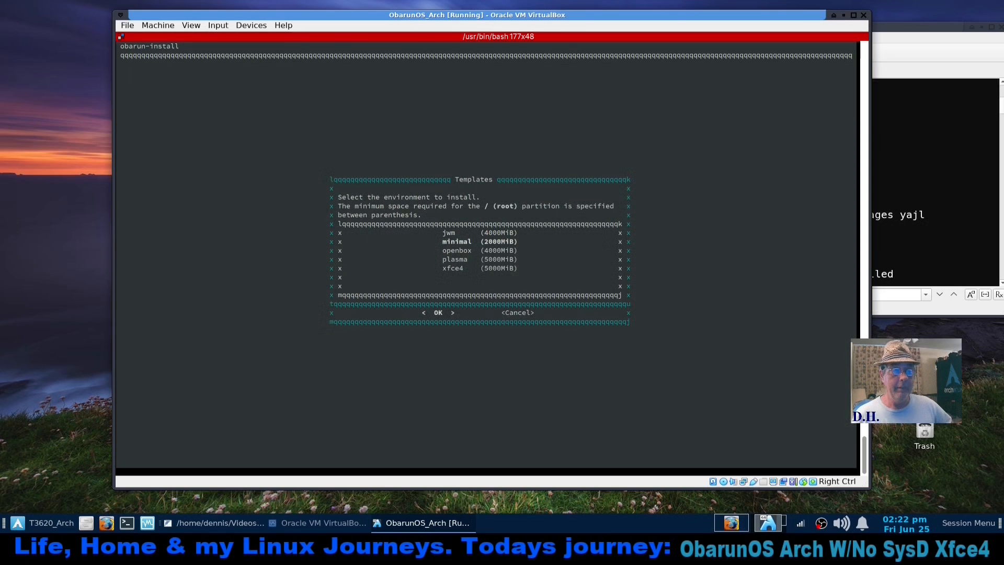
{"action": "key", "text": "Down"}
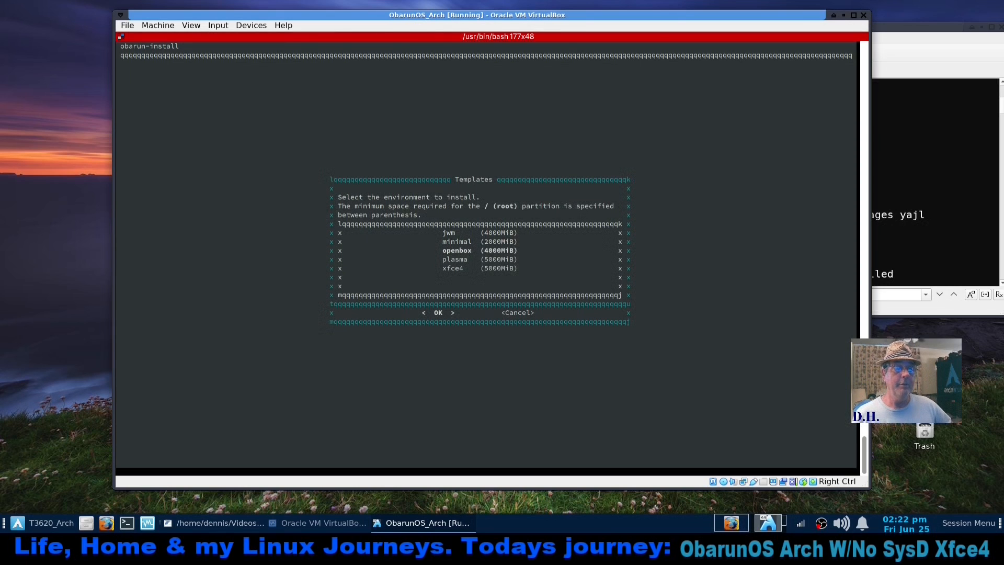
{"action": "key", "text": "Down"}
{"action": "key", "text": "Down"}
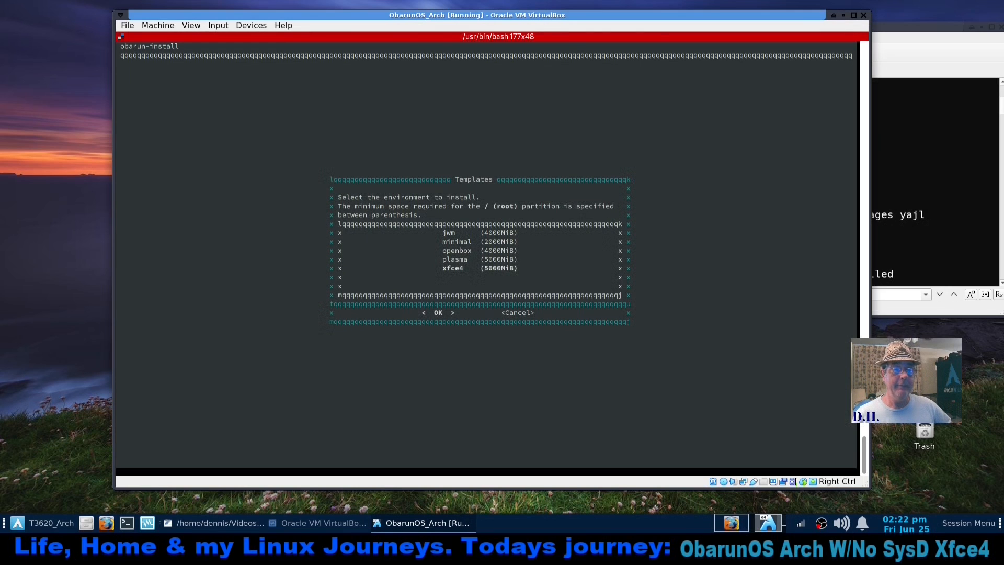
{"action": "key", "text": "Return"}
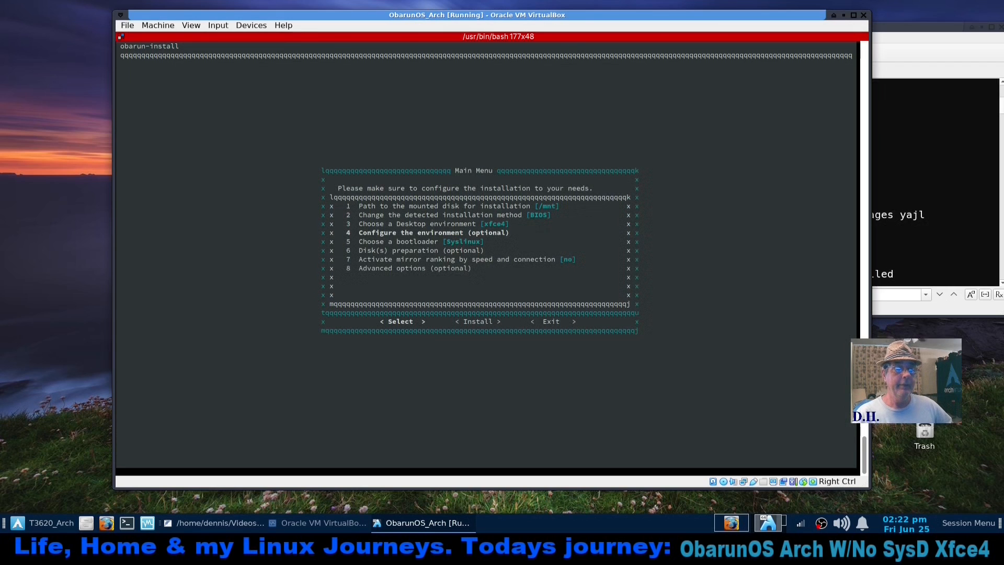
- Open the optional environment configuration and select nano as the editor for the template files
{"action": "key", "text": "Return"}
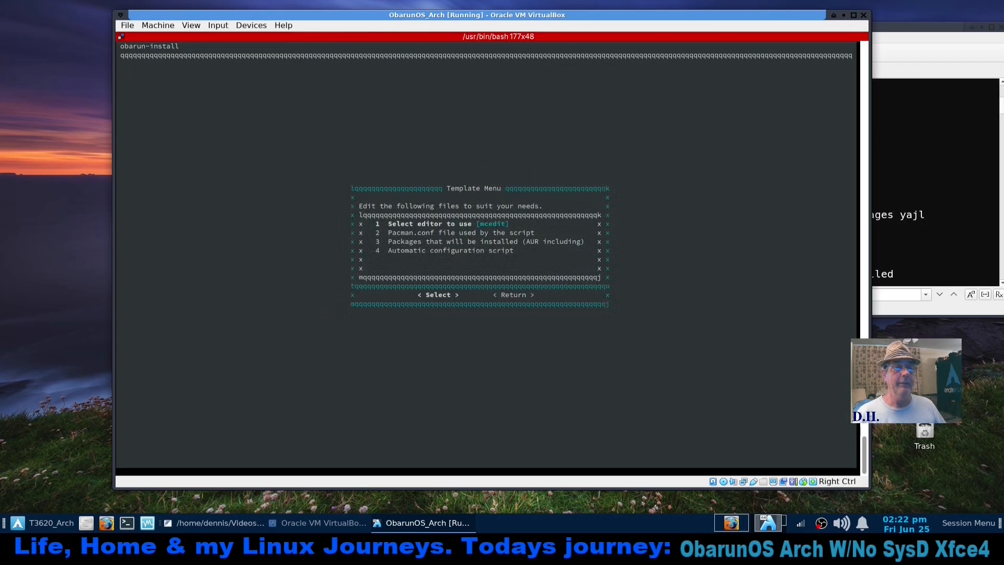
{"action": "key", "text": "Return"}
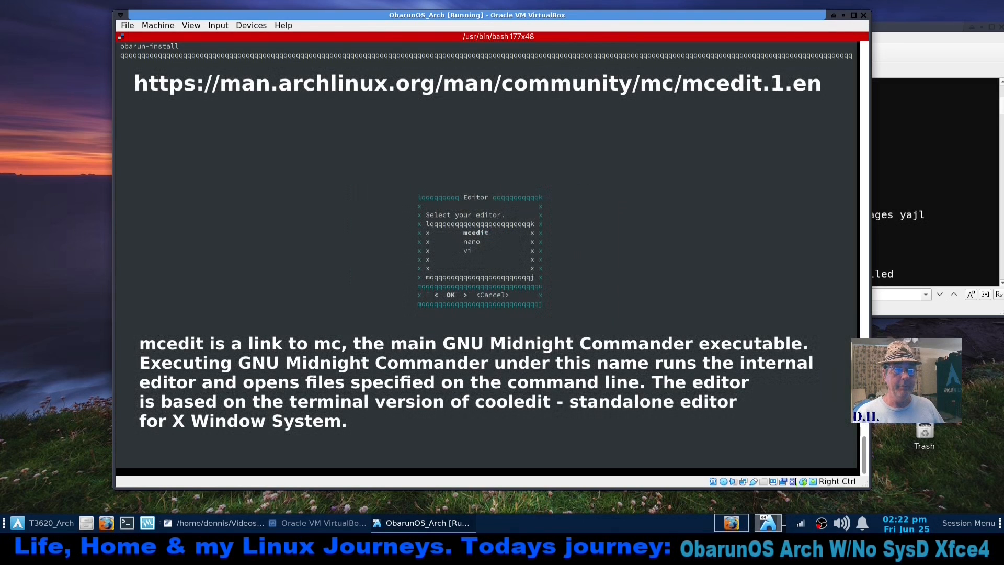
{"action": "key", "text": "Down"}
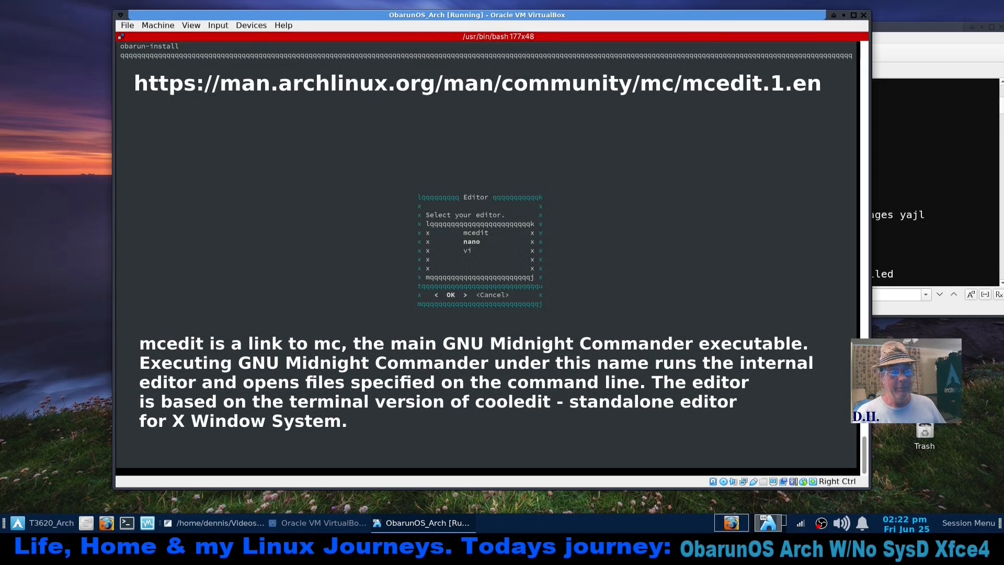
{"action": "key", "text": "Return"}
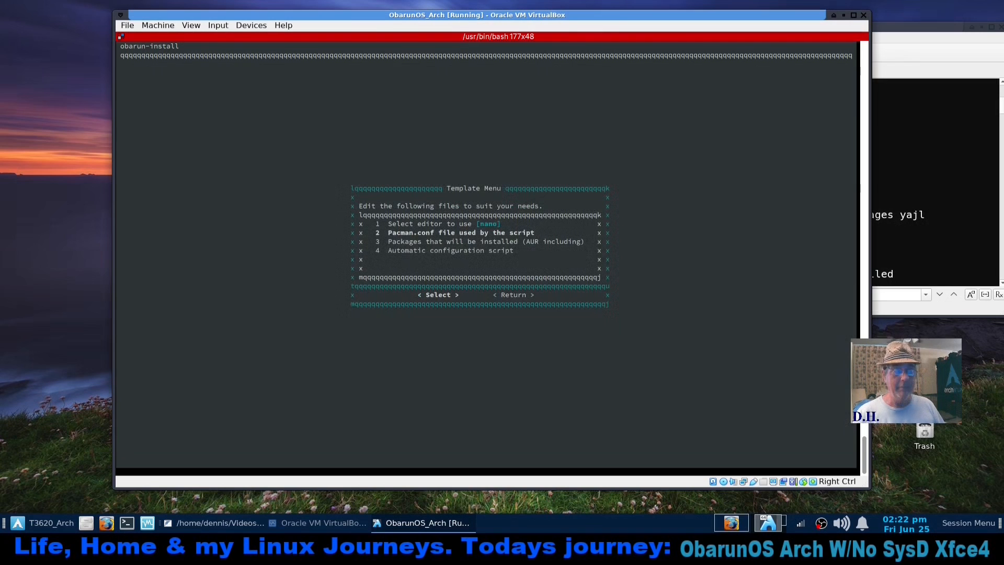
- Add an ILoveCandy line directly below Color in the installer's pacman.conf, then save and close the file
{"action": "key", "text": "Down"}
{"action": "key", "text": "Up"}
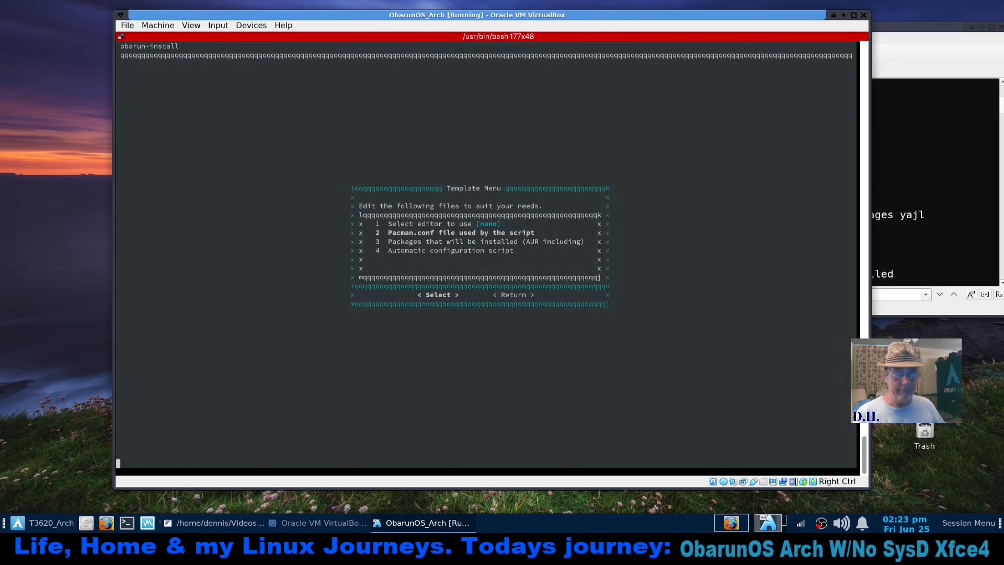
{"action": "key", "text": "Return"}
{"action": "key", "text": "Down"}
{"action": "key", "text": "Down"}
{"action": "key", "text": "Down"}
{"action": "key", "text": "Down"}
{"action": "key", "text": "Down"}
{"action": "key", "text": "Down"}
{"action": "key", "text": "Down"}
{"action": "key", "text": "Down"}
{"action": "key", "text": "Down"}
{"action": "key", "text": "Down"}
{"action": "key", "text": "Down"}
{"action": "key", "text": "Down"}
{"action": "key", "text": "Down"}
{"action": "key", "text": "Down"}
{"action": "key", "text": "Down"}
{"action": "key", "text": "Down"}
{"action": "key", "text": "Down"}
{"action": "key", "text": "Down"}
{"action": "key", "text": "Down"}
{"action": "key", "text": "Down"}
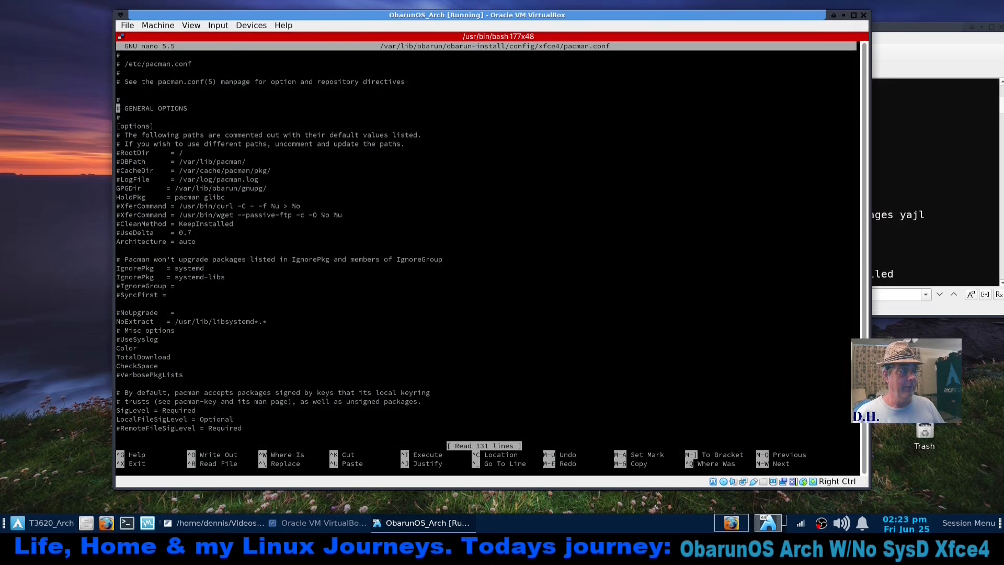
{"action": "key", "text": "Down"}
{"action": "key", "text": "Down"}
{"action": "key", "text": "Down"}
{"action": "key", "text": "Down"}
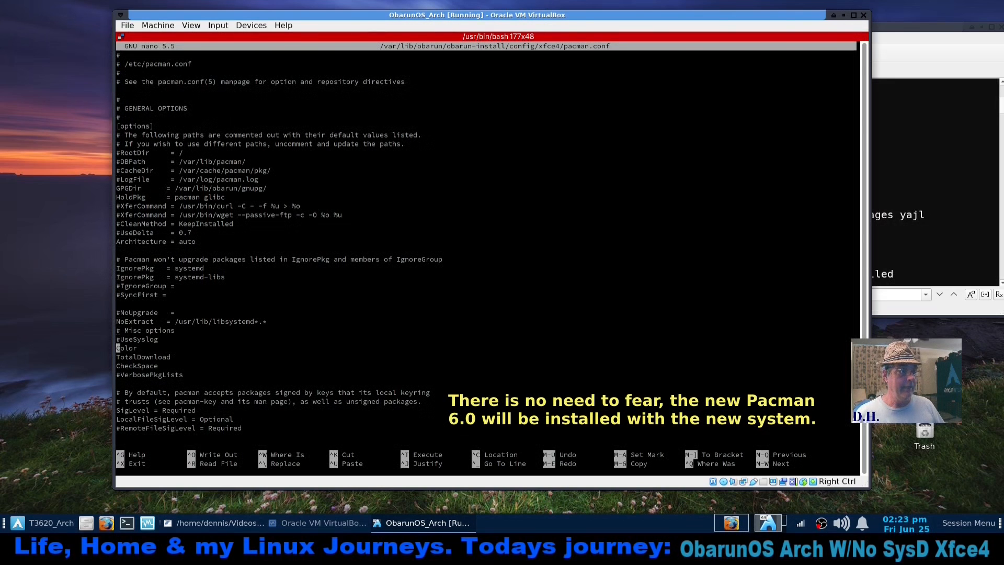
{"action": "key", "text": "Down"}
{"action": "key", "text": "Up"}
{"action": "key", "text": "Up"}
{"action": "key", "text": "Up"}
{"action": "key", "text": "Return"}
{"action": "key", "text": "Up"}
{"action": "type", "text": "I"}
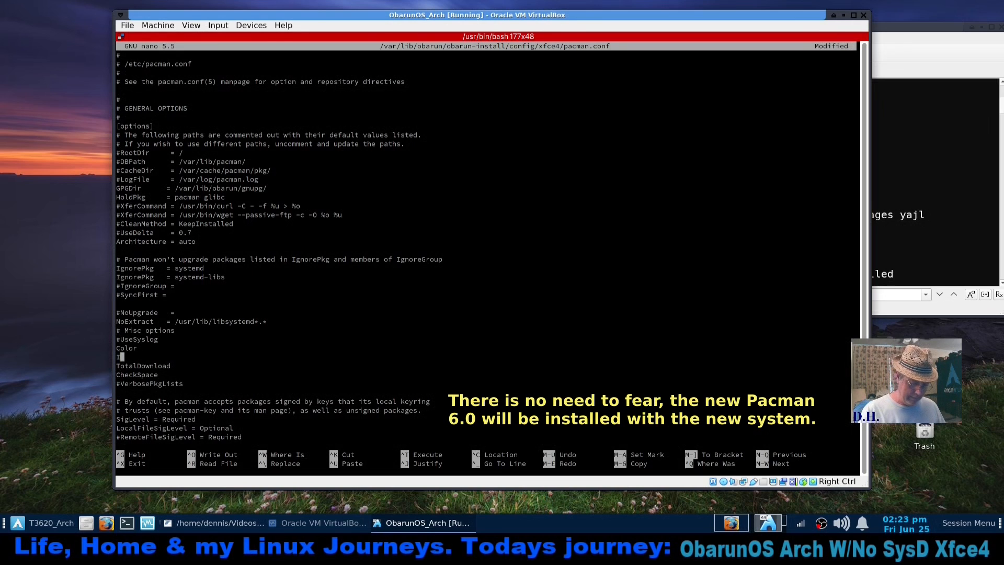
{"action": "type", "text": "LoveCandy"}
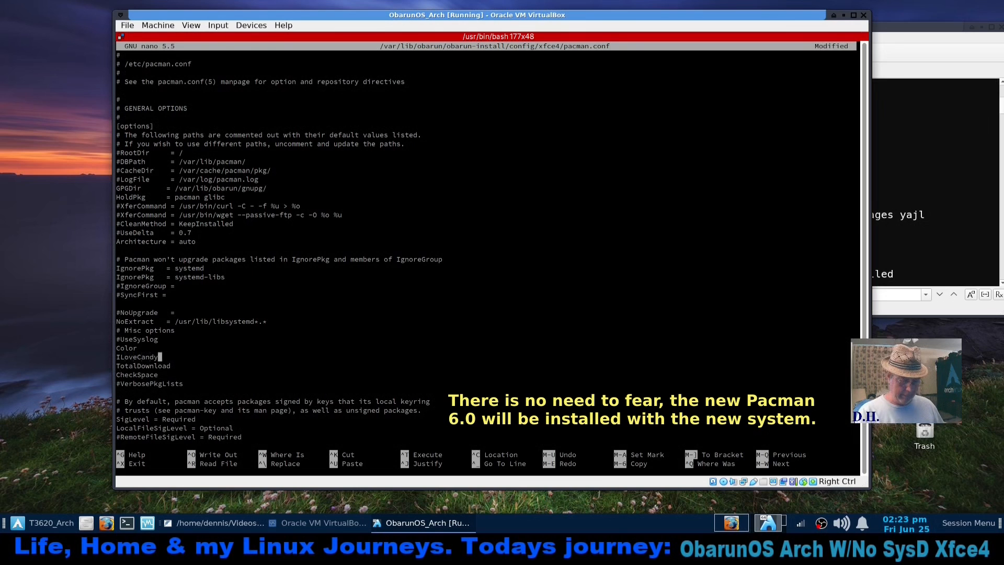
{"action": "key", "text": "ctrl+o"}
{"action": "key", "text": "Return"}
{"action": "key", "text": "ctrl+x"}
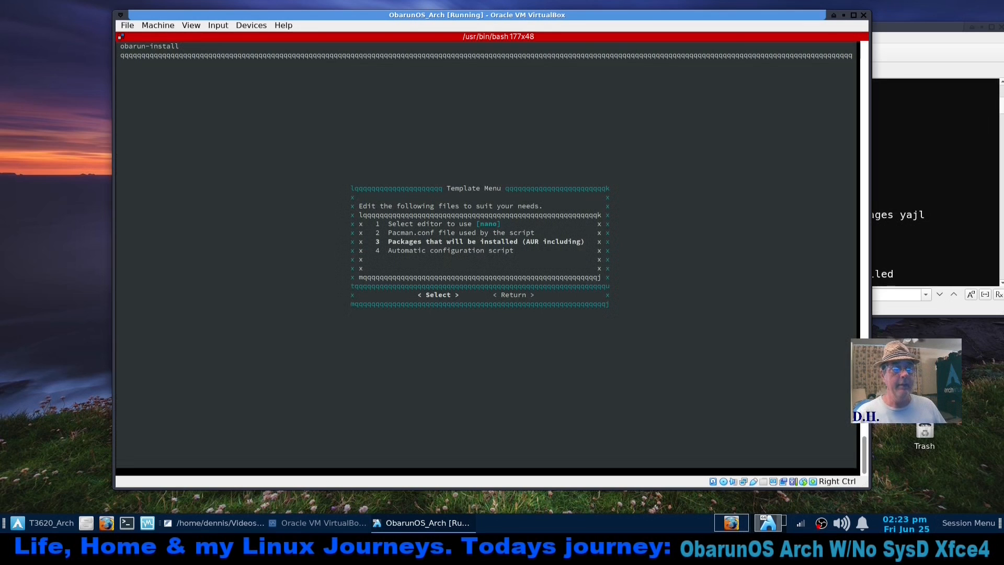
- Leave the template configuration and set the bootloader to GRUB
{"action": "key", "text": "Right"}
{"action": "key", "text": "Return"}
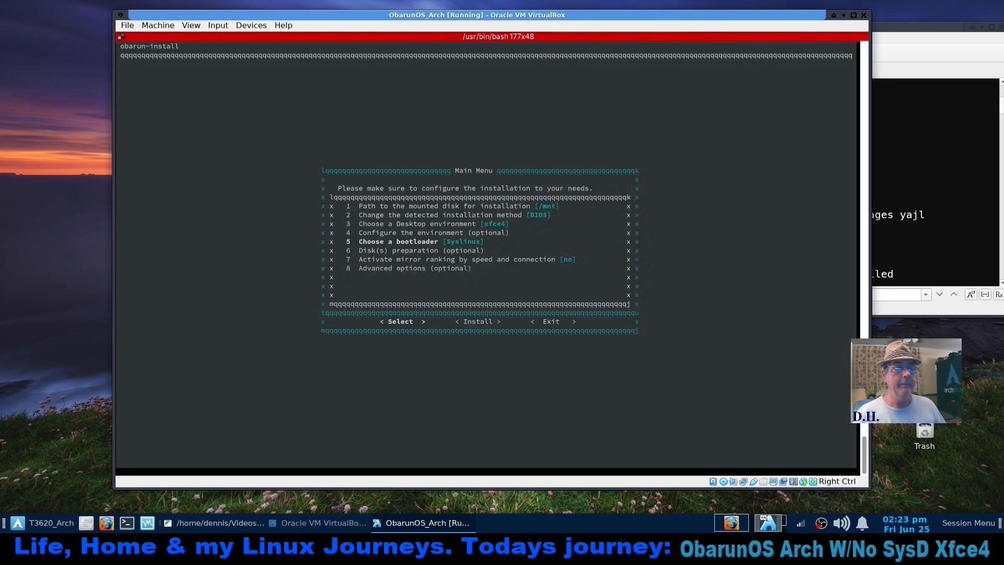
{"action": "key", "text": "Return"}
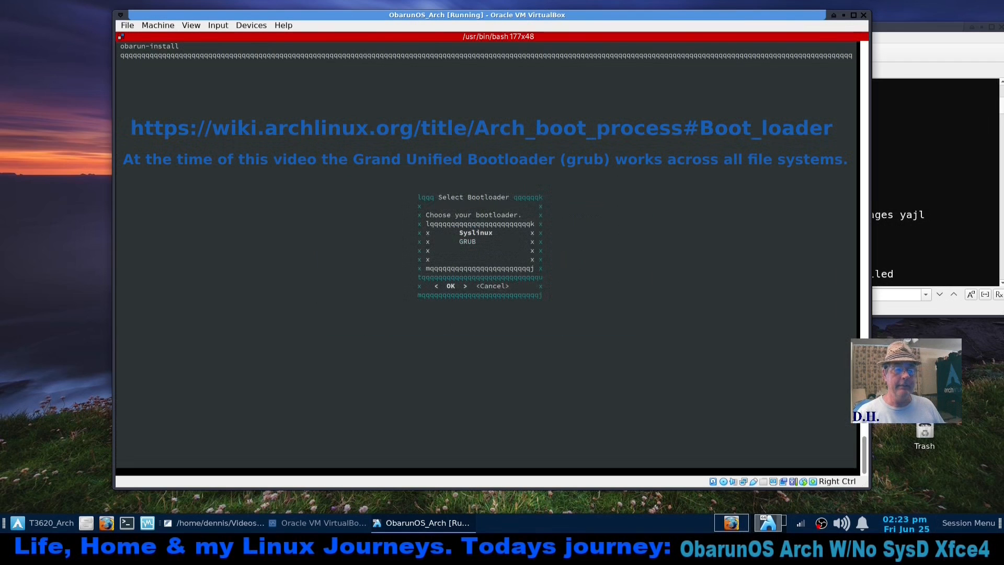
{"action": "key", "text": "Down"}
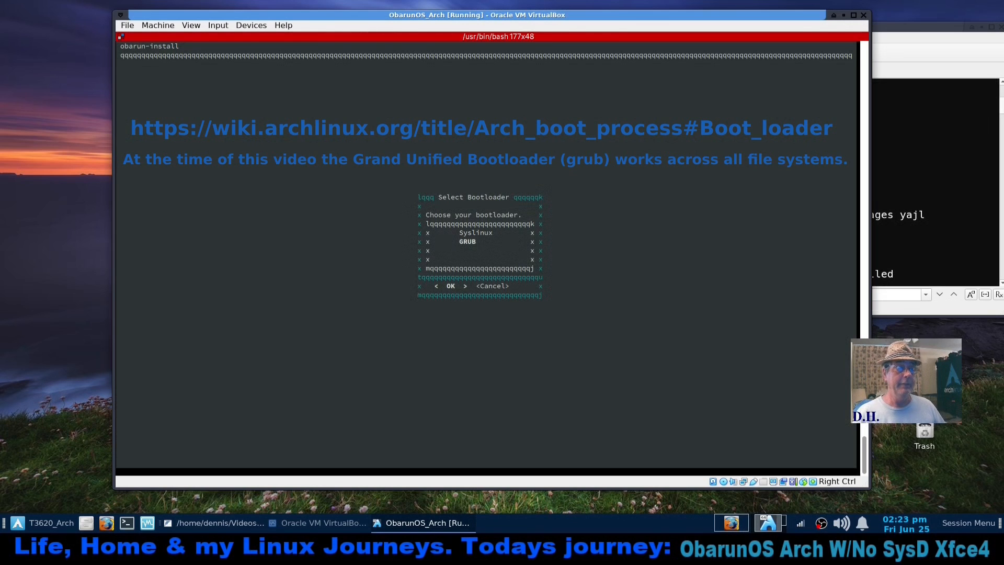
{"action": "key", "text": "Return"}
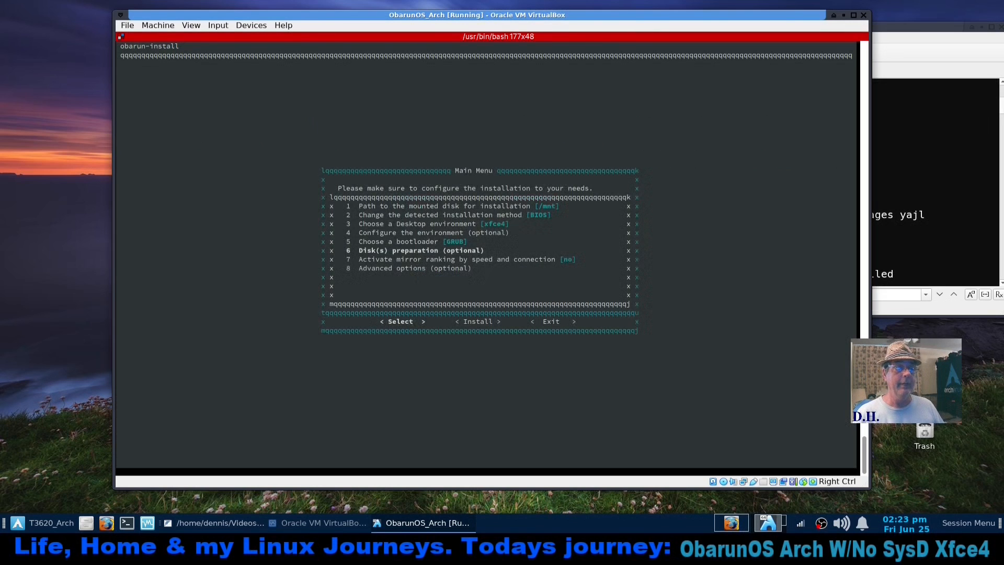
- Start disk preparation by hand and open the /dev/sda disk for partitioning with cfdisk
{"action": "key", "text": "Return"}
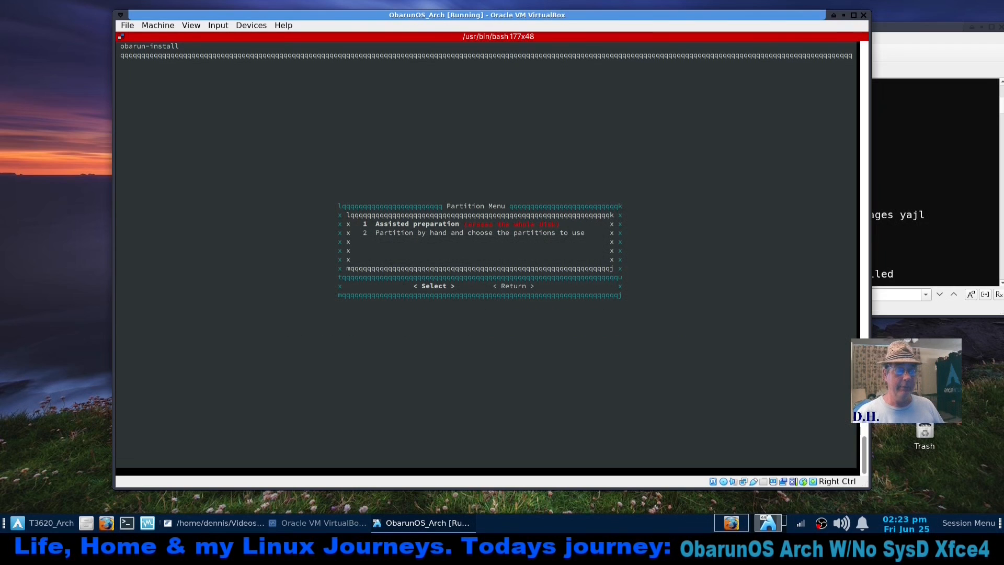
{"action": "key", "text": "Down"}
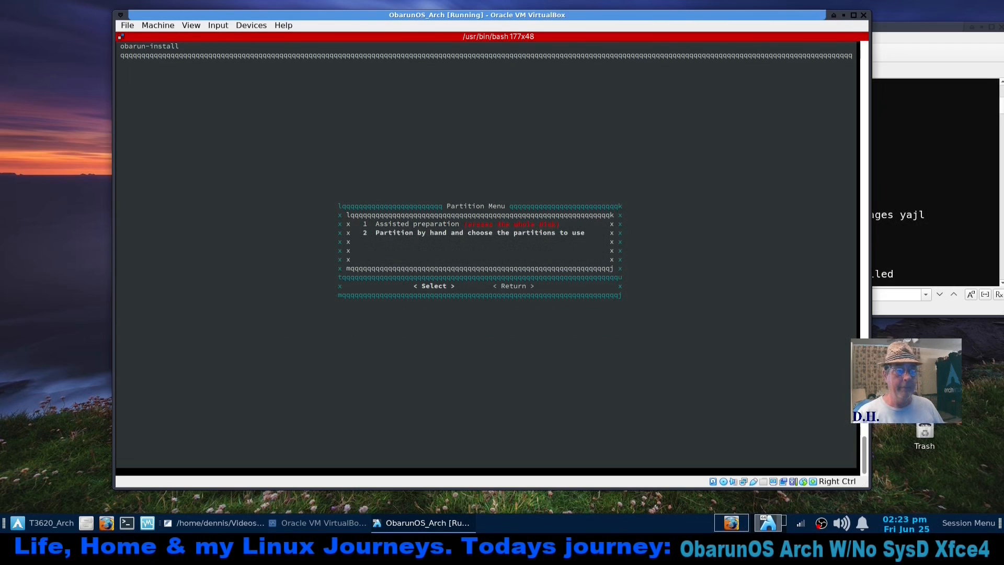
{"action": "key", "text": "Return"}
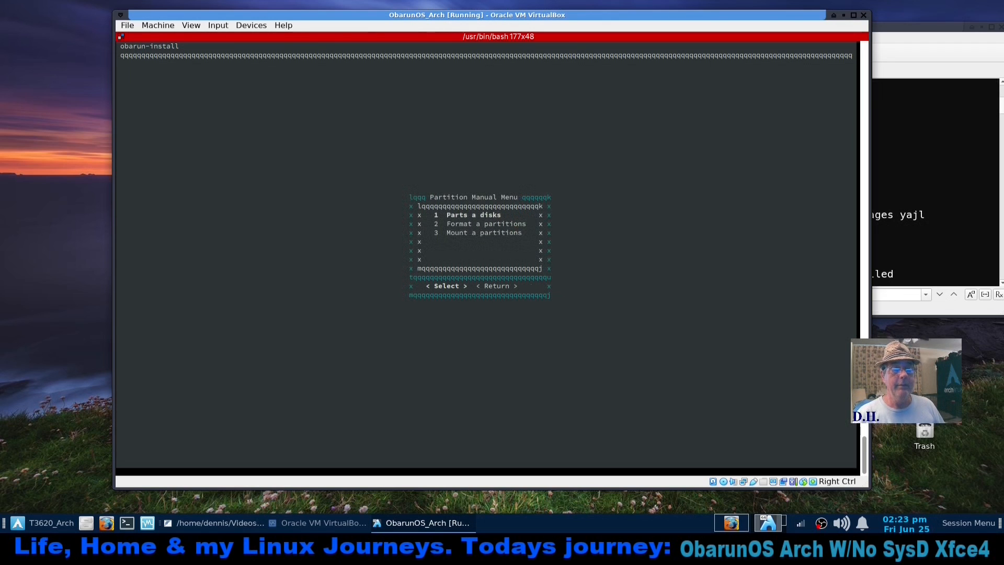
{"action": "key", "text": "Return"}
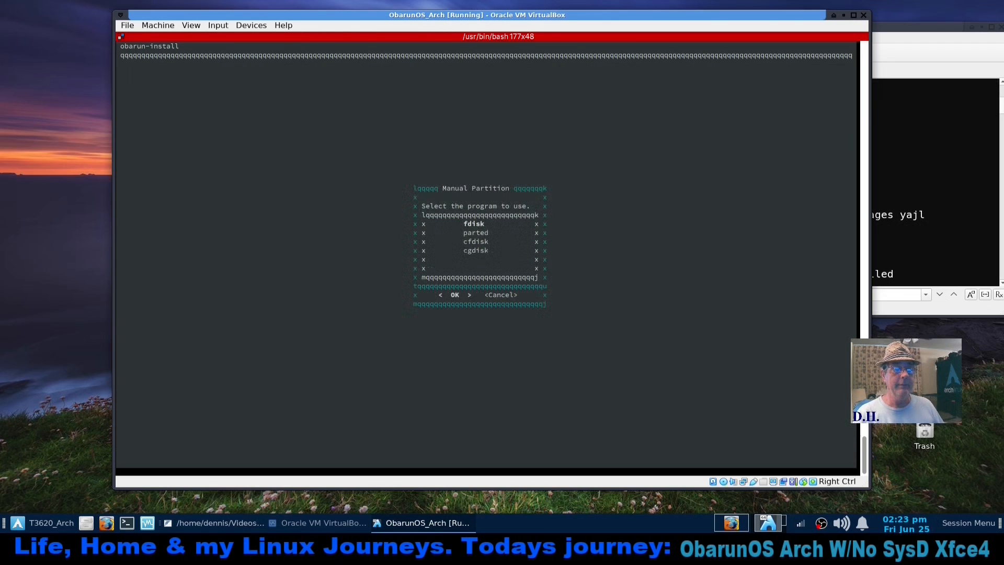
{"action": "key", "text": "Down"}
{"action": "key", "text": "Down"}
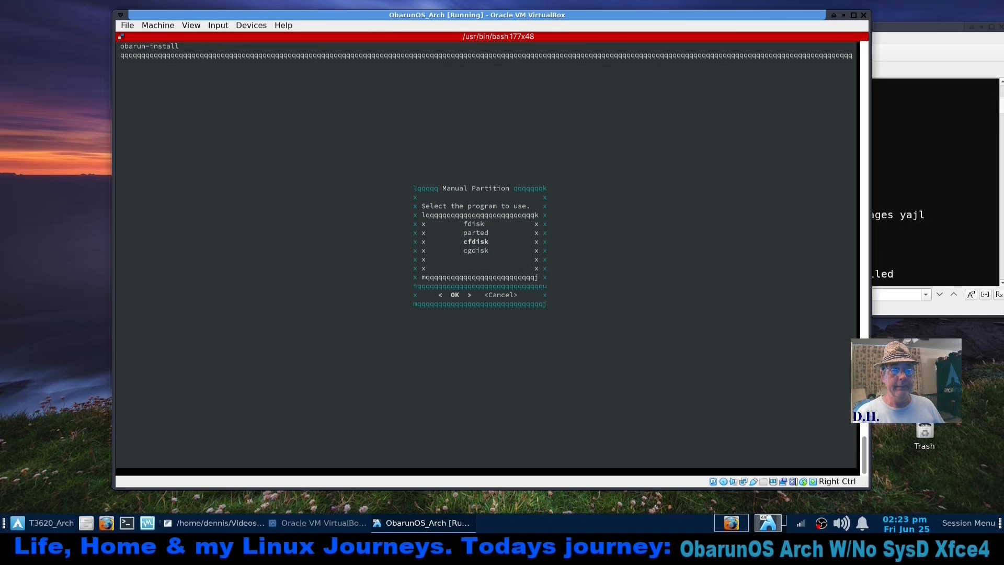
{"action": "key", "text": "Return"}
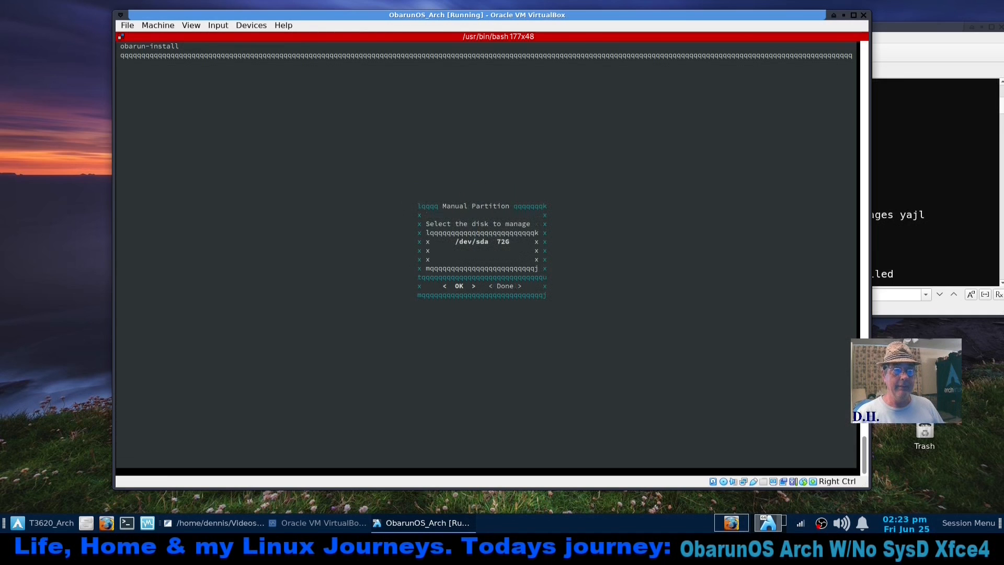
{"action": "key", "text": "Return"}
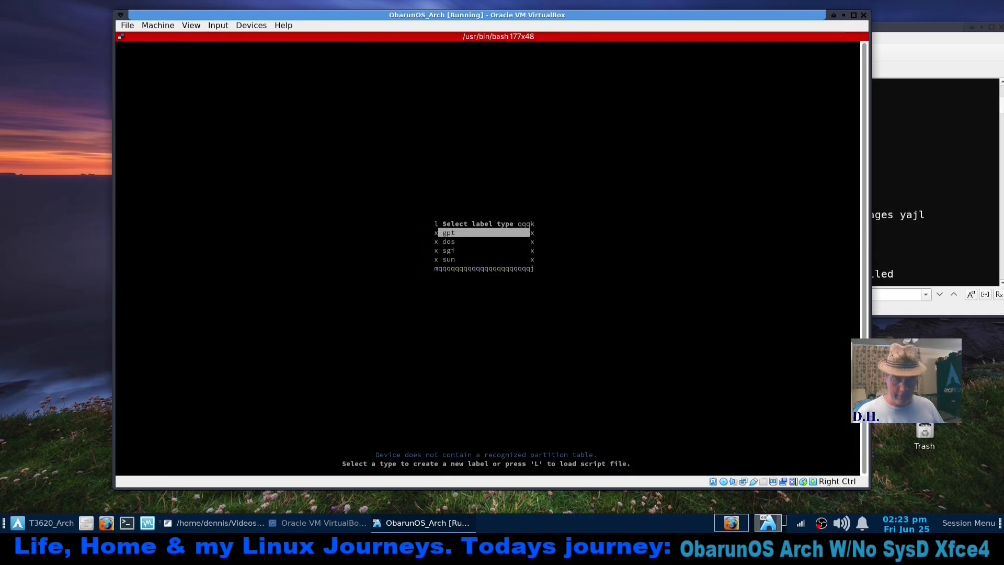
- Create a dos partition table on /dev/sda and add a 12G partition from the free space
{"action": "key", "text": "Down"}
{"action": "key", "text": "Return"}
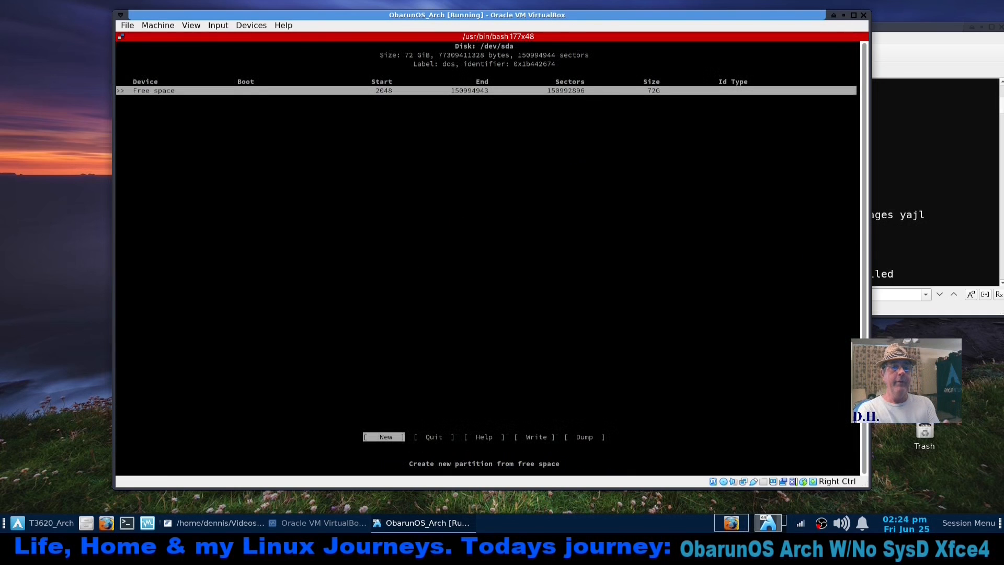
{"action": "key", "text": "Return"}
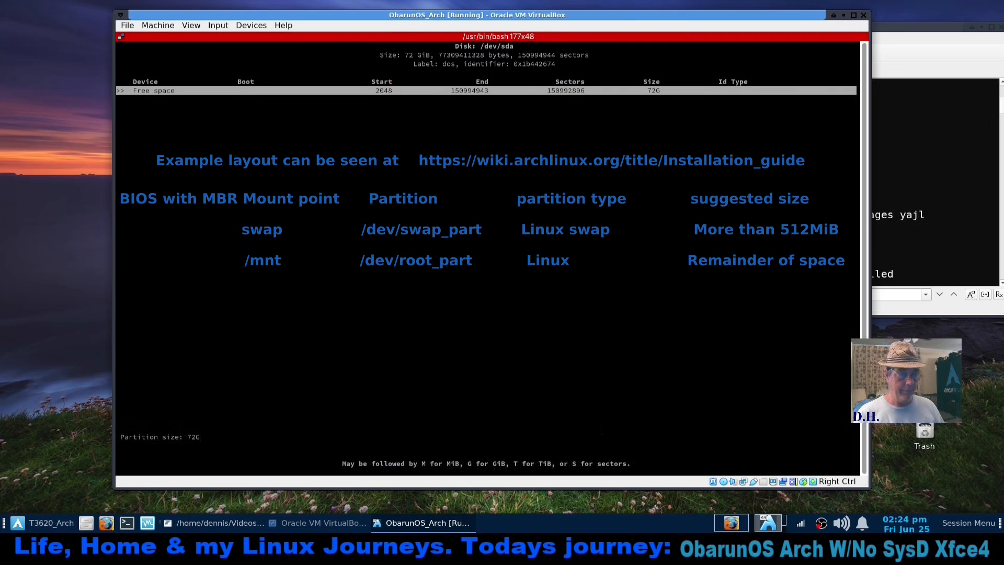
{"action": "key", "text": "Home"}
{"action": "key", "text": "Delete"}
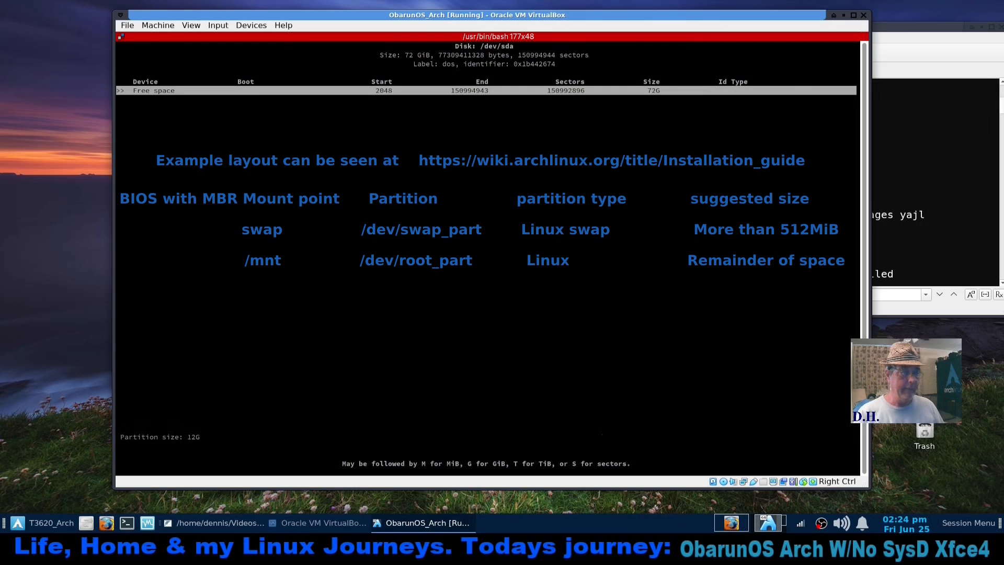
{"action": "key", "text": "Return"}
{"action": "key", "text": "Return"}
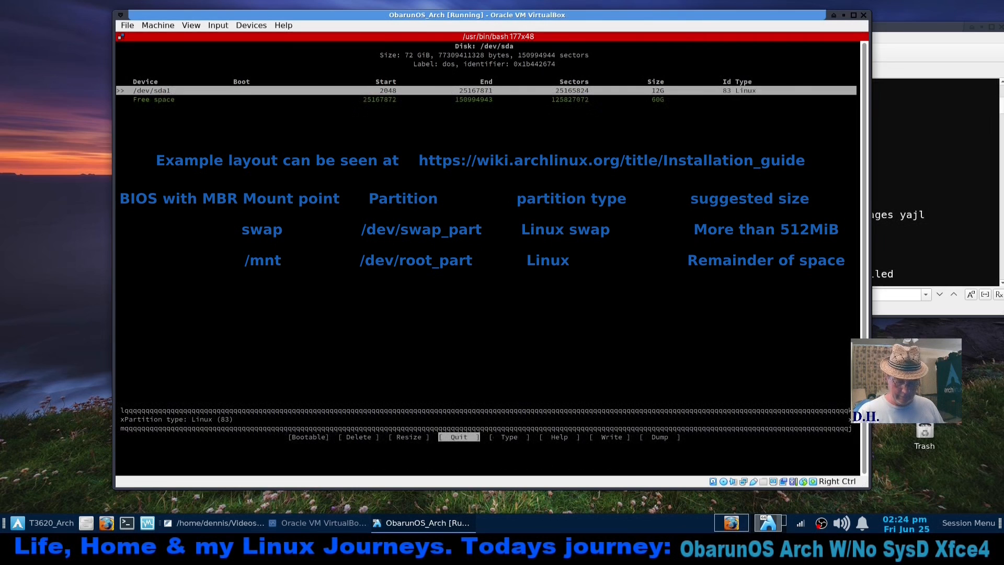
- Change the type of the 12G partition /dev/sda1 to 82 Linux swap / Solaris
{"action": "key", "text": "Right"}
{"action": "key", "text": "Return"}
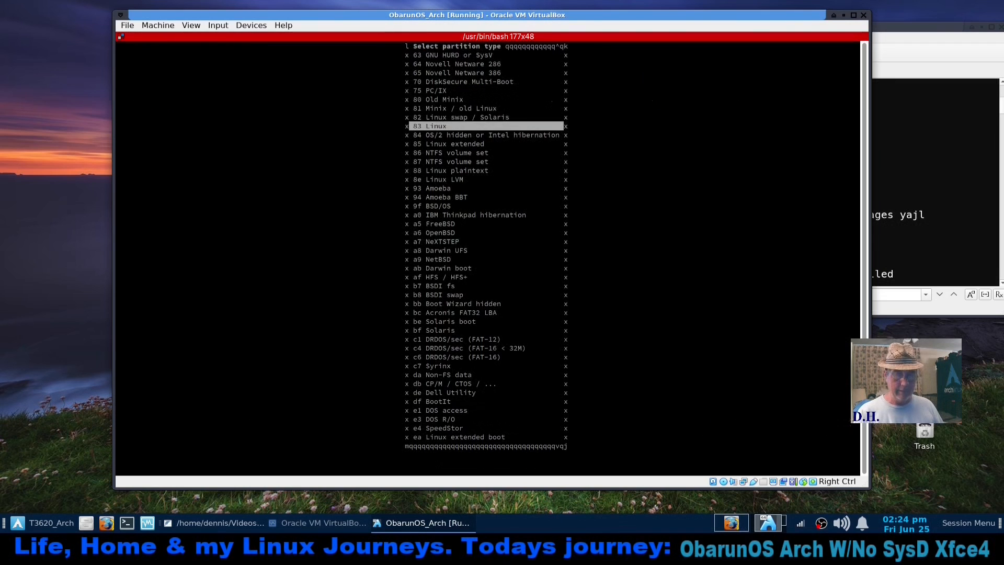
{"action": "key", "text": "Up"}
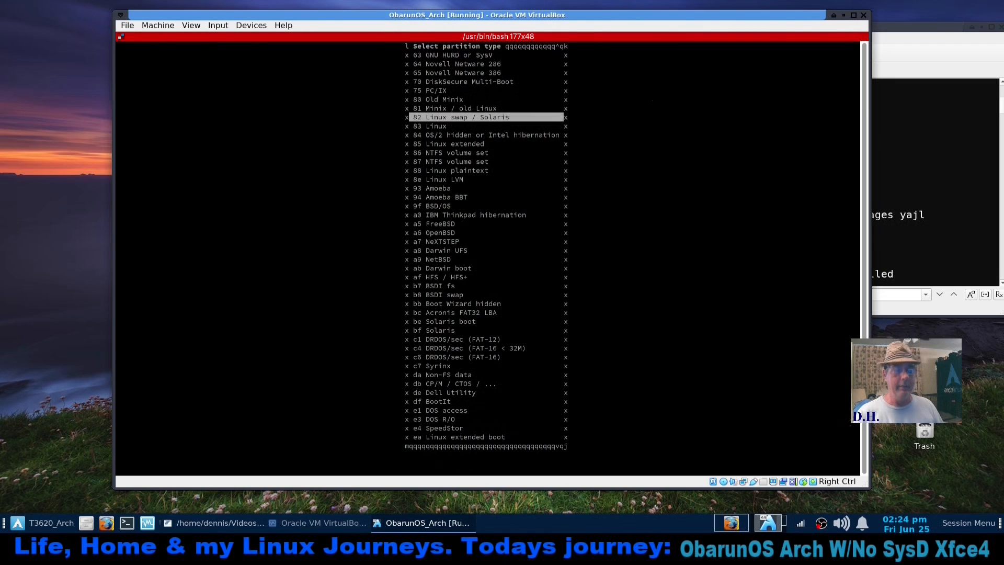
{"action": "key", "text": "Return"}
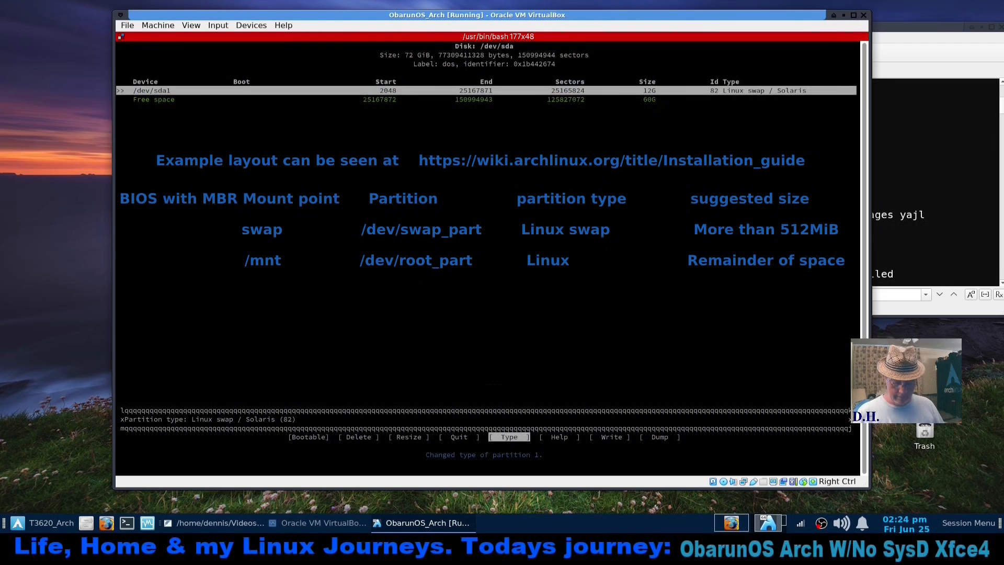
- Create a 35G primary partition from the free space after /dev/sda1
{"action": "key", "text": "Down"}
{"action": "key", "text": "Return"}
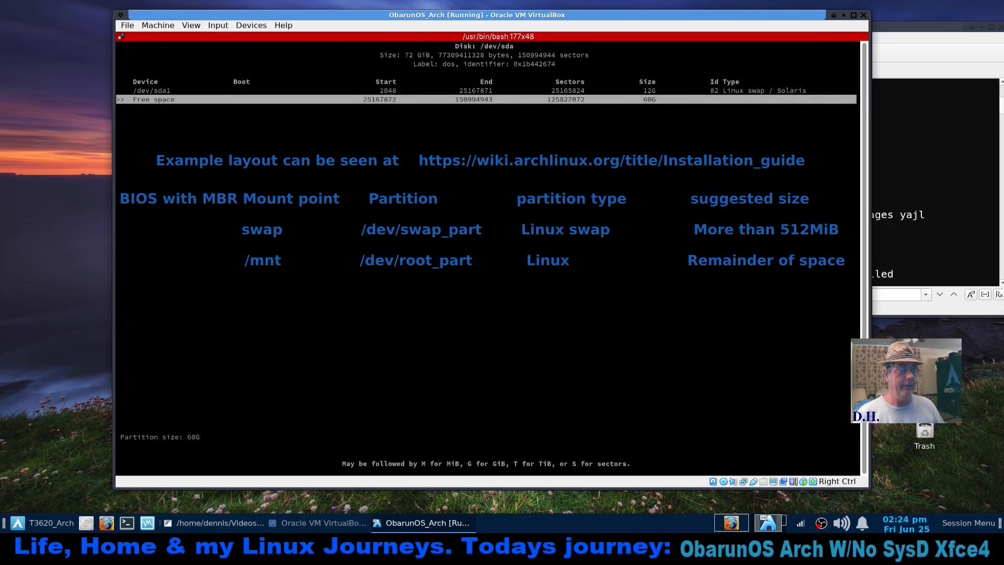
{"action": "key", "text": "BackSpace"}
{"action": "key", "text": "BackSpace"}
{"action": "type", "text": "23G"}
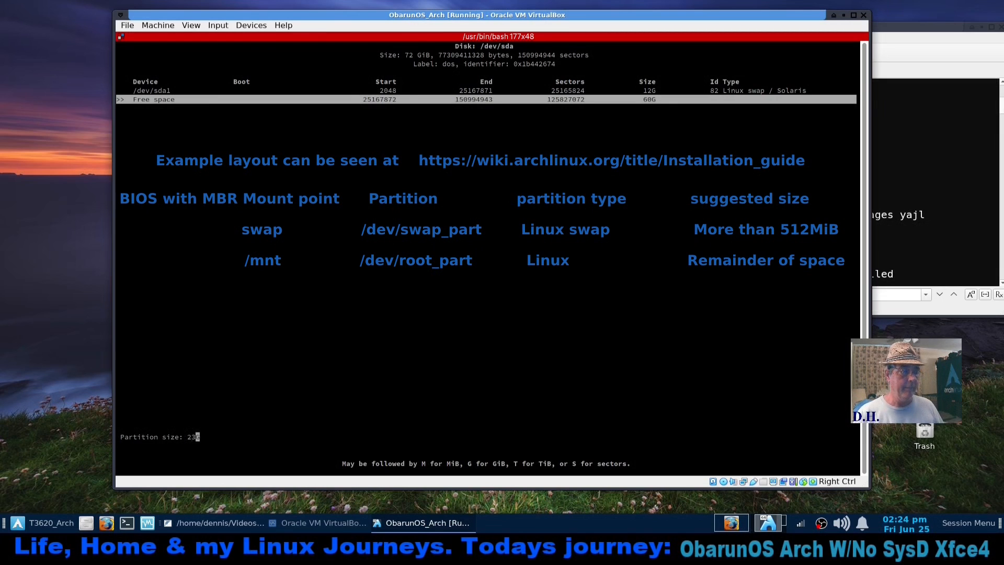
{"action": "key", "text": "BackSpace"}
{"action": "key", "text": "BackSpace"}
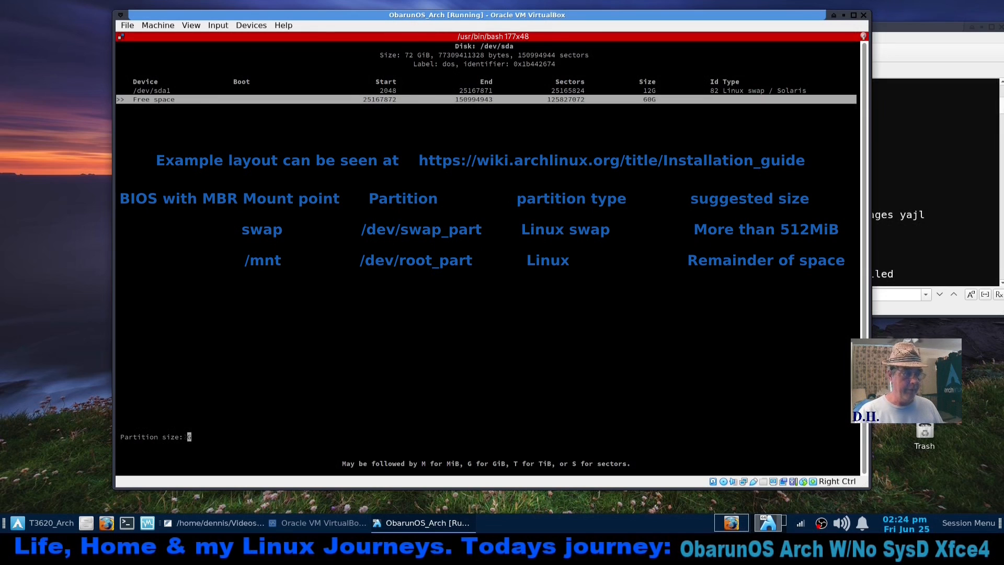
{"action": "type", "text": "35"}
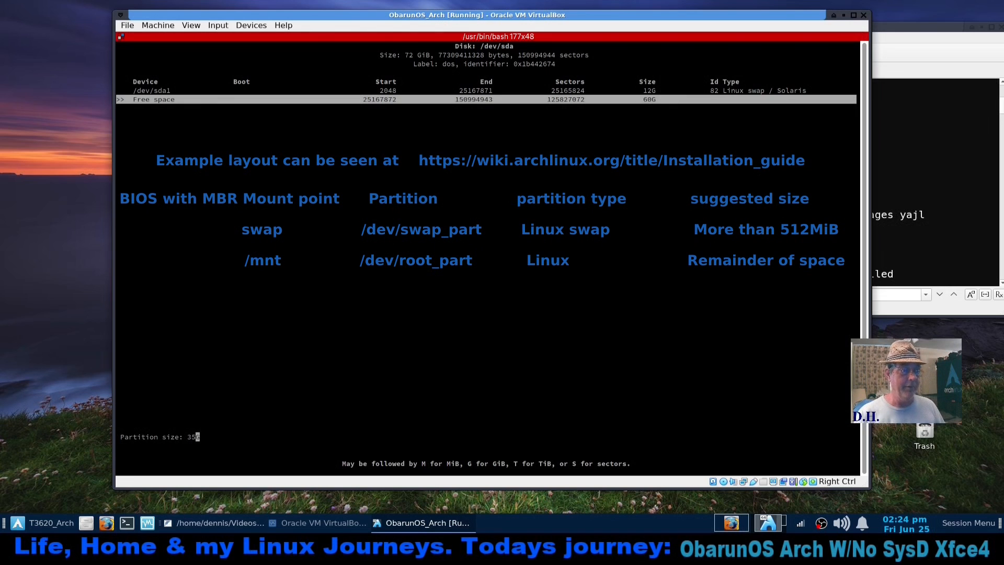
{"action": "key", "text": "Return"}
{"action": "key", "text": "Return"}
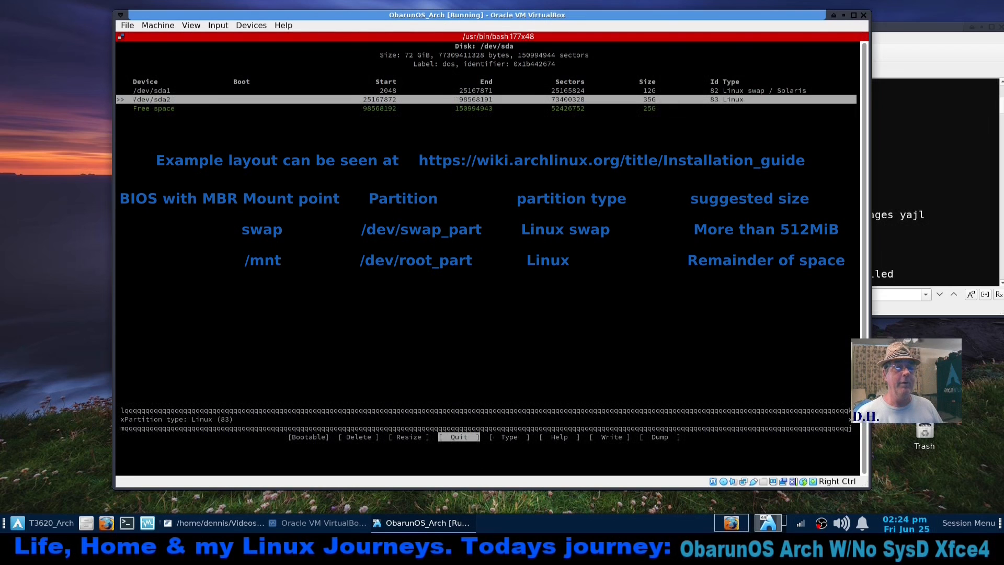
- Turn on the bootable flag for the 35G partition /dev/sda2
{"action": "key", "text": "Left"}
{"action": "key", "text": "Left"}
{"action": "key", "text": "Left"}
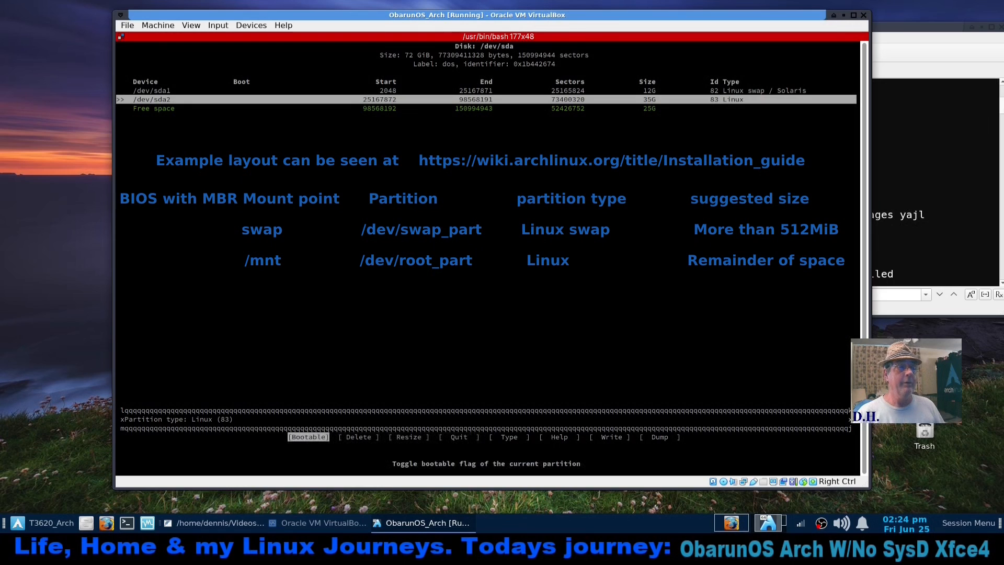
{"action": "key", "text": "Return"}
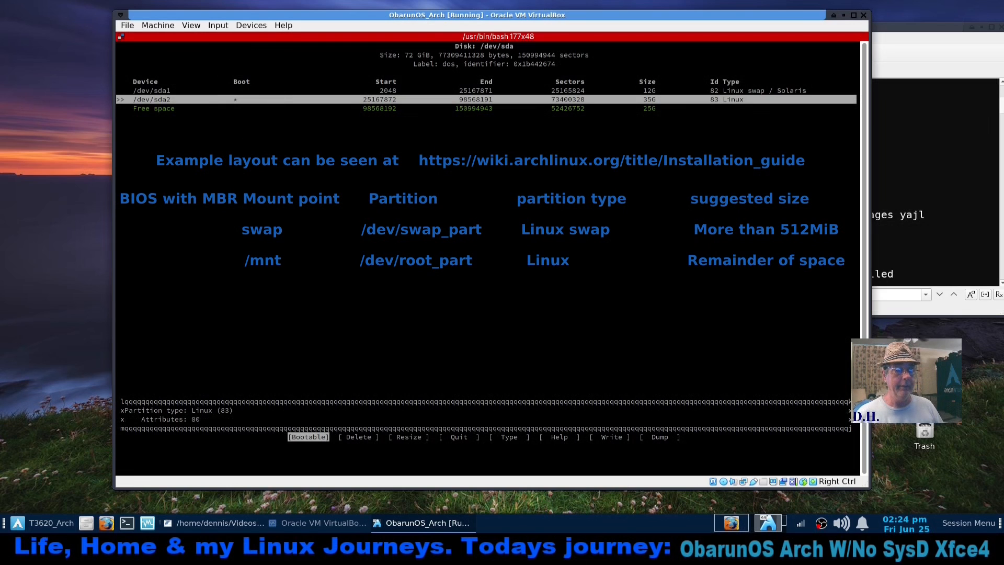
- Create a primary partition that takes up all of the remaining 25G of free space
{"action": "key", "text": "Down"}
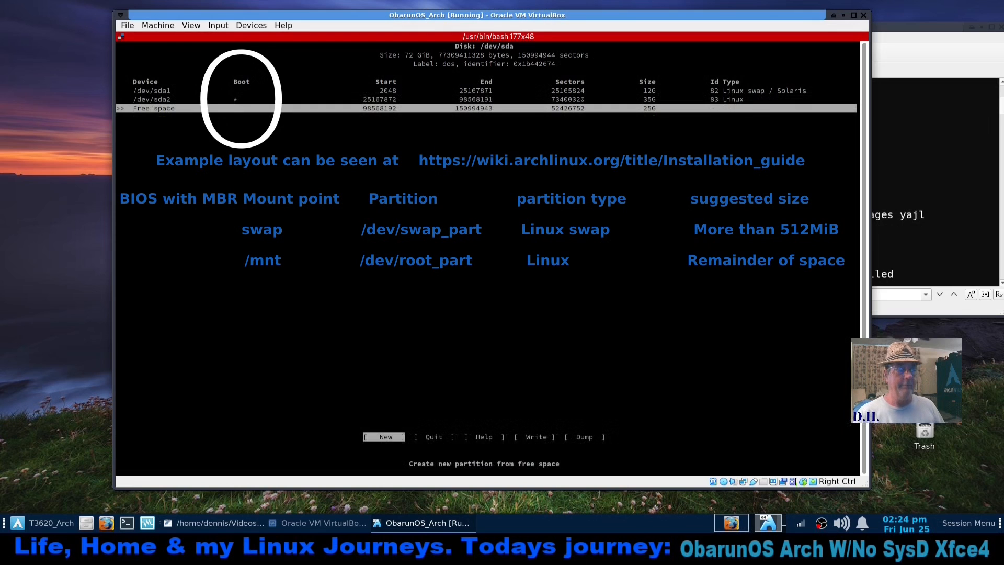
{"action": "key", "text": "Return"}
{"action": "key", "text": "Return"}
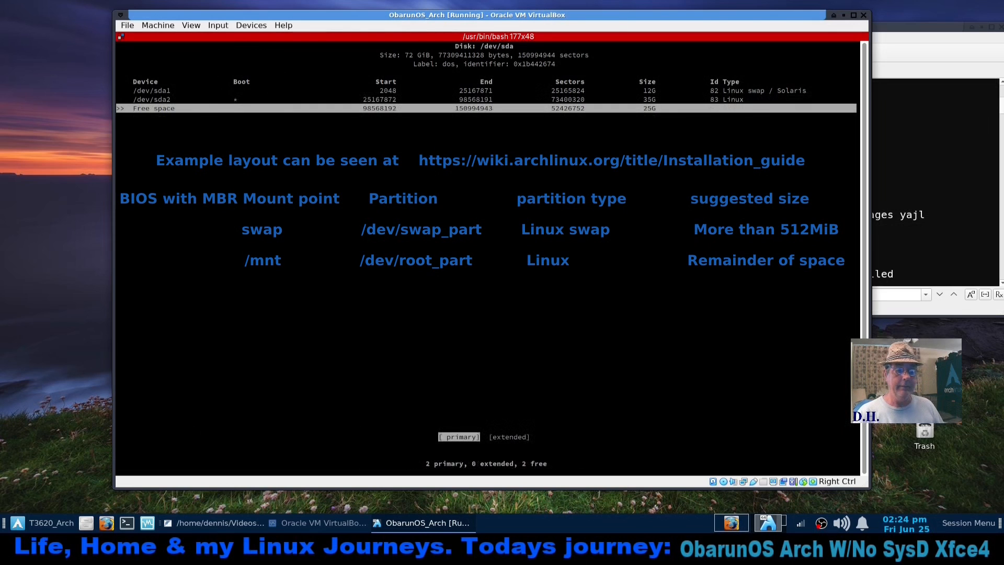
{"action": "key", "text": "Return"}
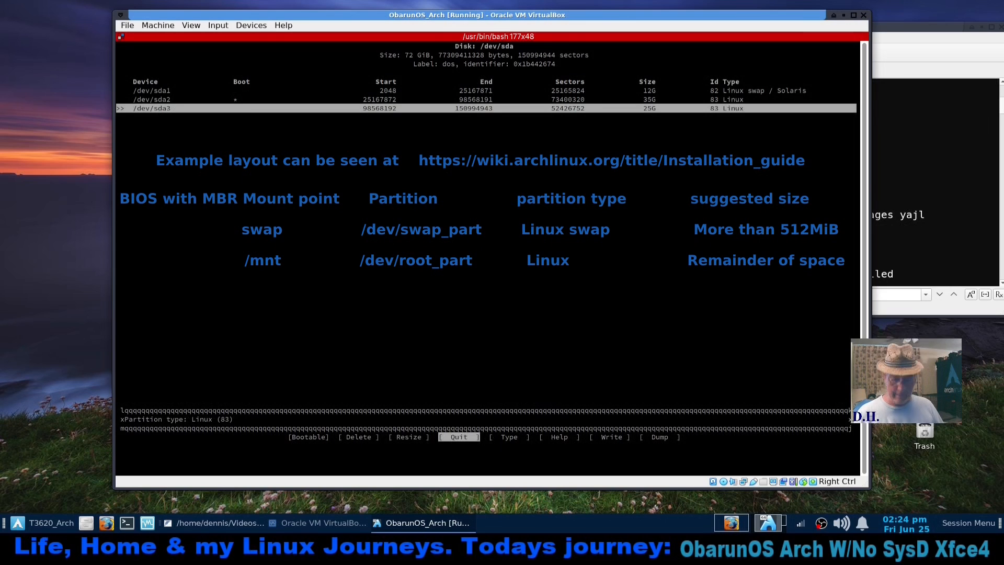
- Write the new partition table to the disk and confirm it with yes
{"action": "key", "text": "Right"}
{"action": "key", "text": "Right"}
{"action": "key", "text": "Right"}
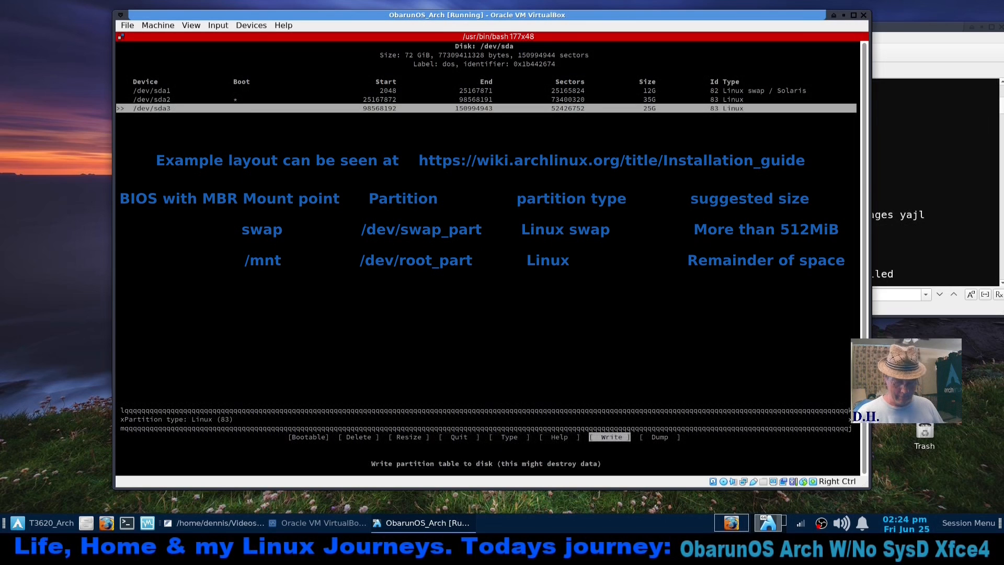
{"action": "key", "text": "Return"}
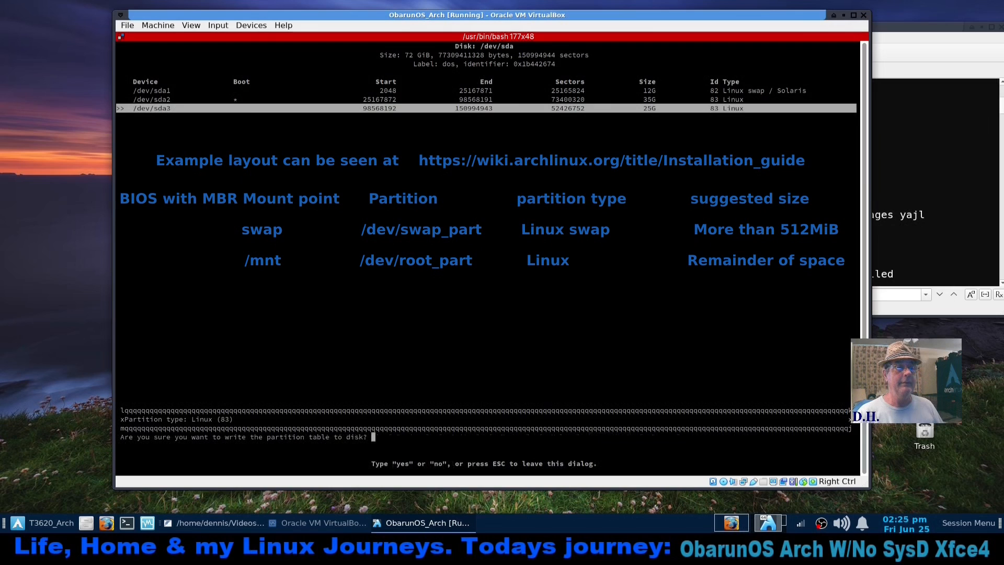
{"action": "type", "text": "yes"}
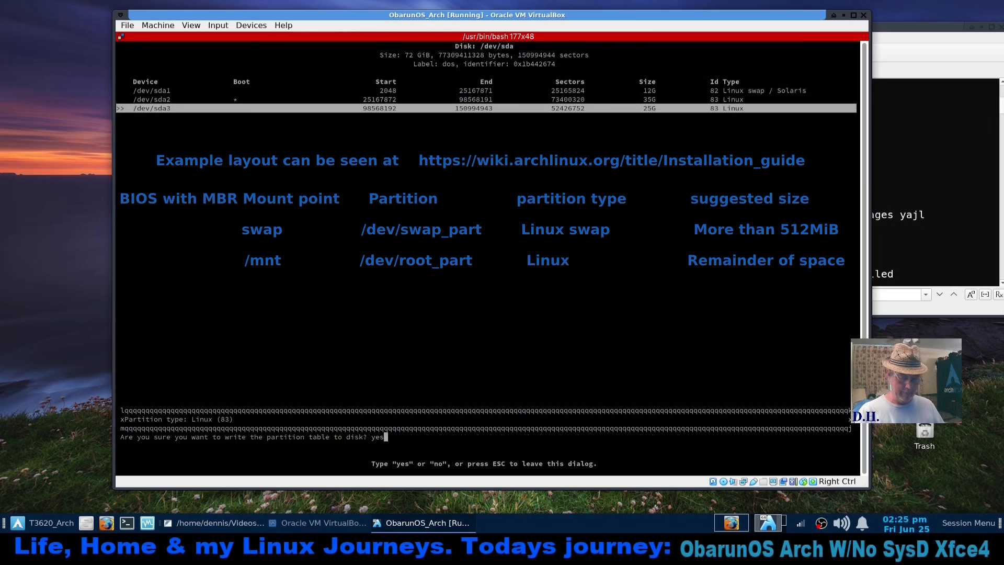
{"action": "key", "text": "Return"}
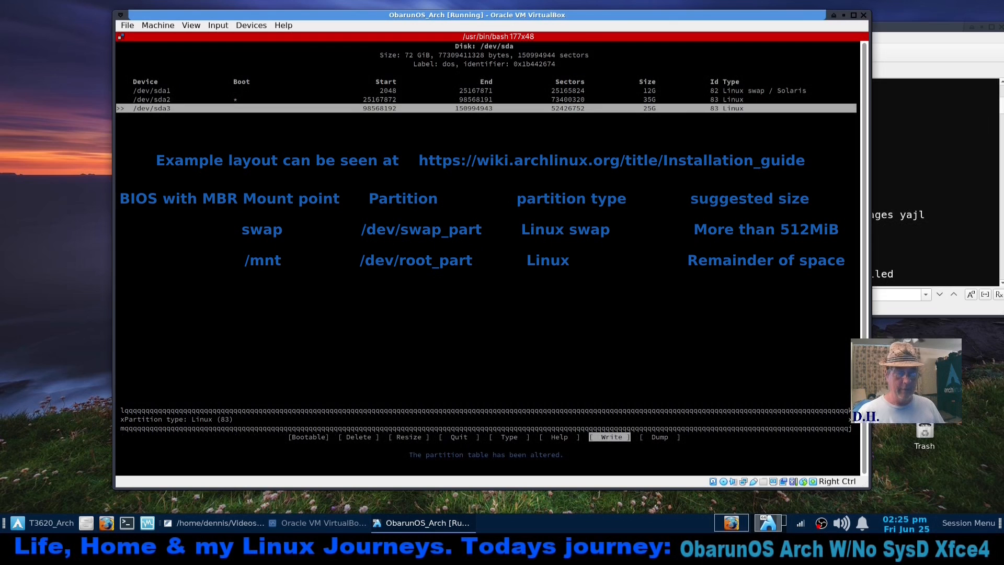
- Quit cfdisk and finish the manual partitioning of the disk in the installer
{"action": "key", "text": "Left"}
{"action": "key", "text": "Left"}
{"action": "key", "text": "Left"}
{"action": "key", "text": "Return"}
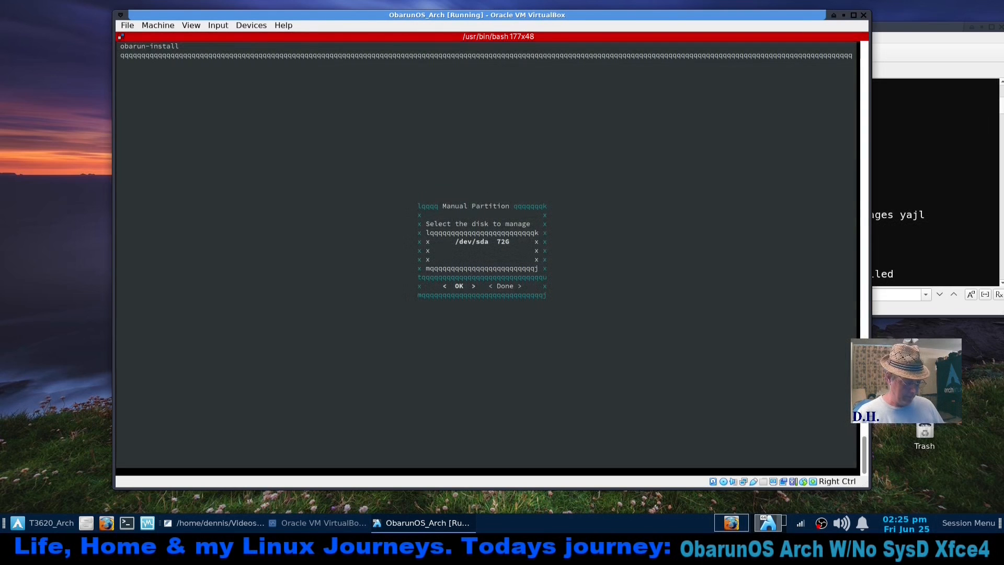
{"action": "key", "text": "Right"}
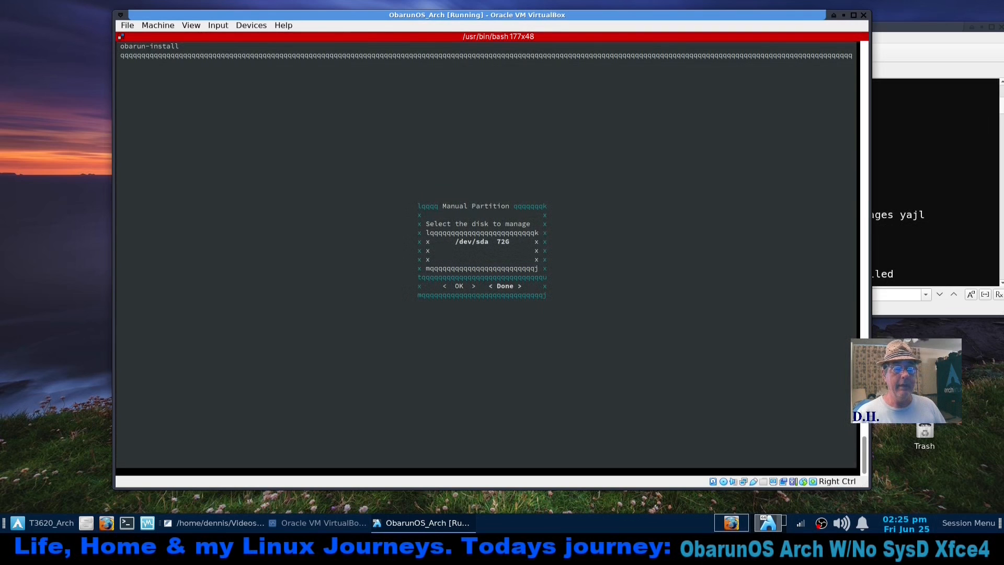
{"action": "key", "text": "Return"}
- Start formatting partitions by hand and format the 35G partition /dev/sda2 as ext4
{"action": "key", "text": "Down"}
{"action": "key", "text": "Return"}
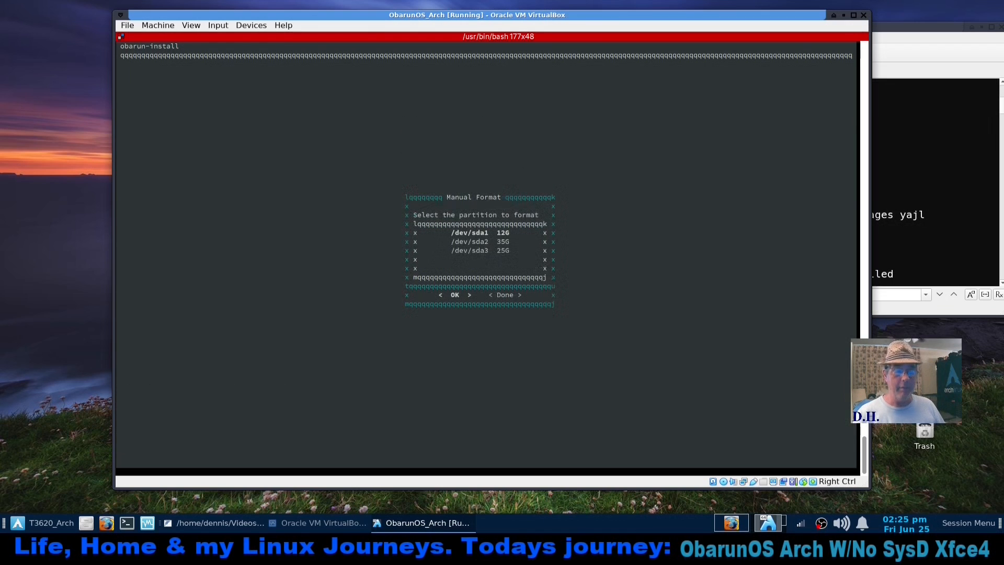
{"action": "key", "text": "Down"}
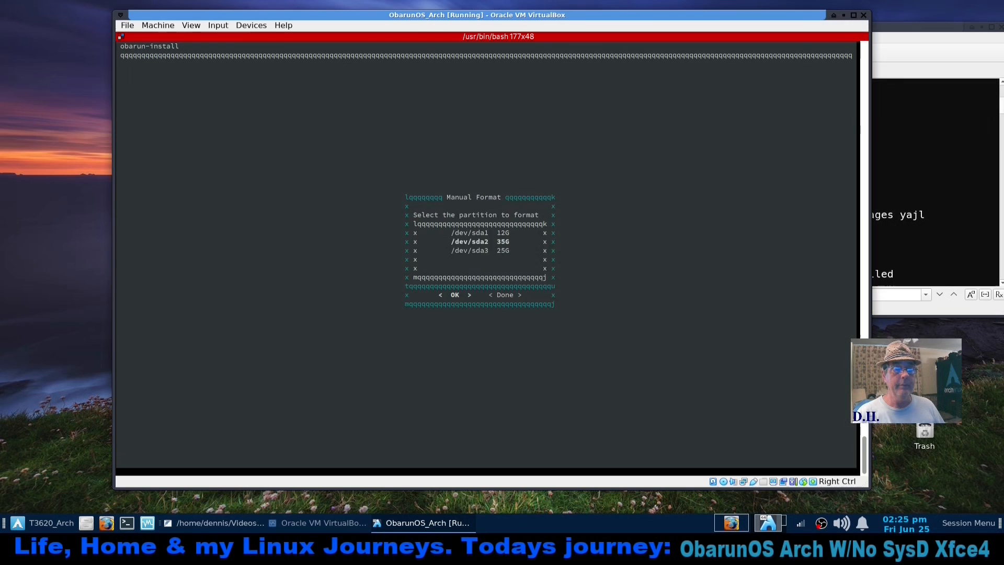
{"action": "key", "text": "Return"}
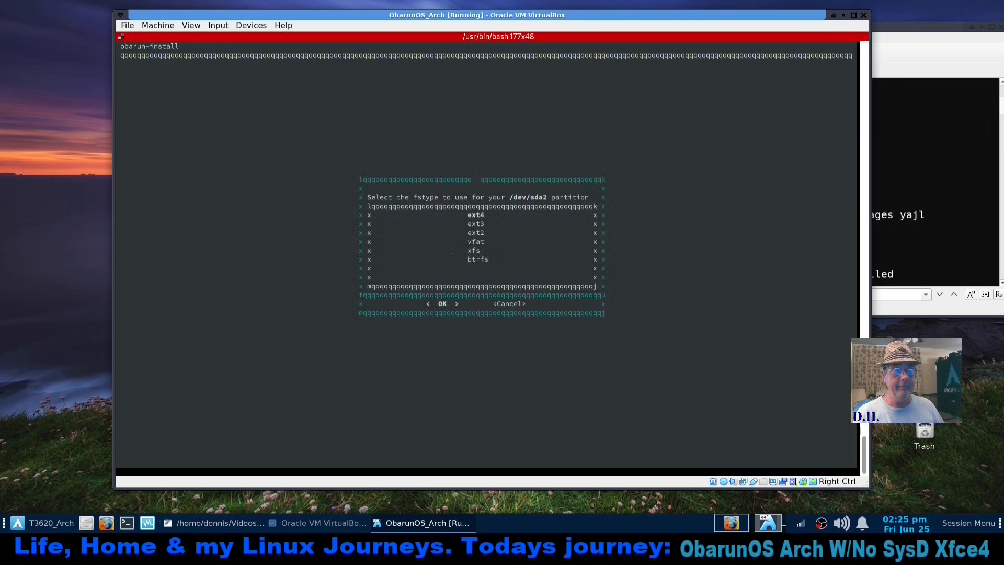
{"action": "key", "text": "Return"}
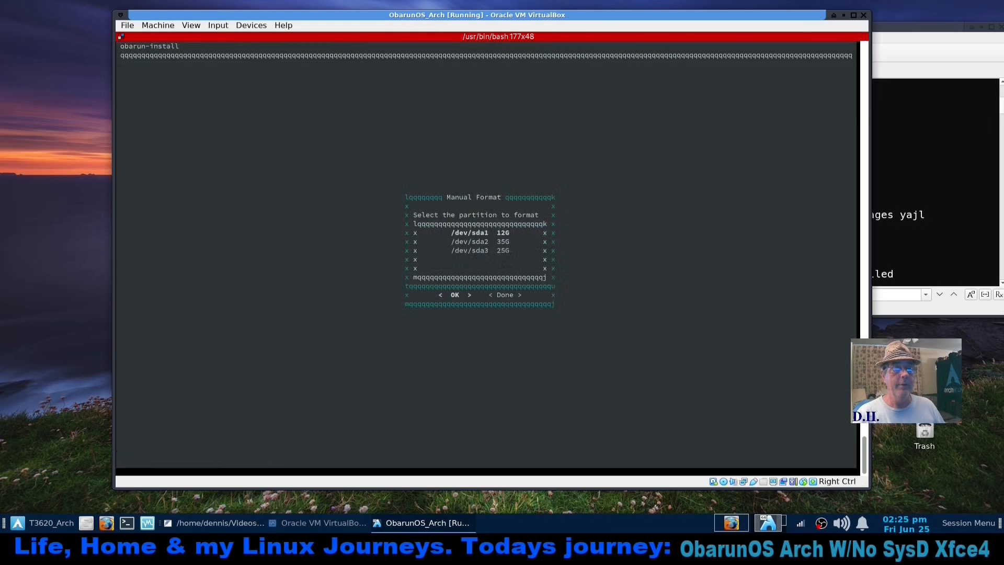
- Format the 25G partition /dev/sda3 as ext4 and finish the manual formatting
{"action": "key", "text": "Down"}
{"action": "key", "text": "Down"}
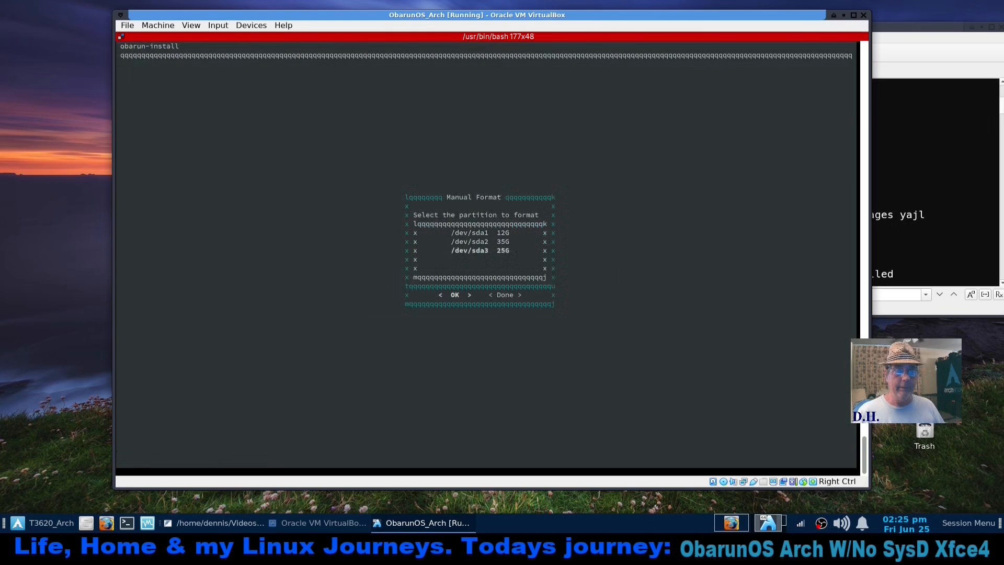
{"action": "key", "text": "Return"}
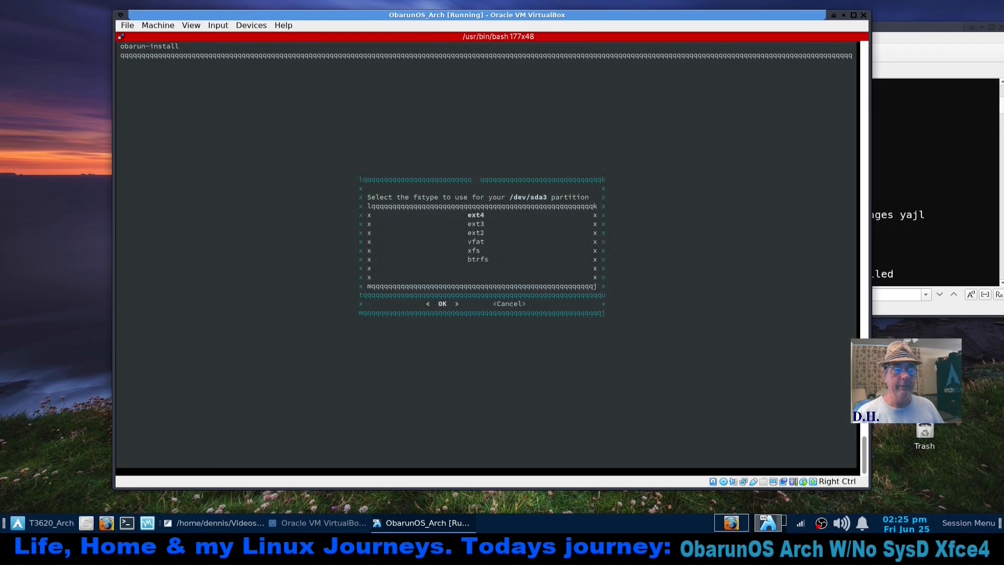
{"action": "key", "text": "Return"}
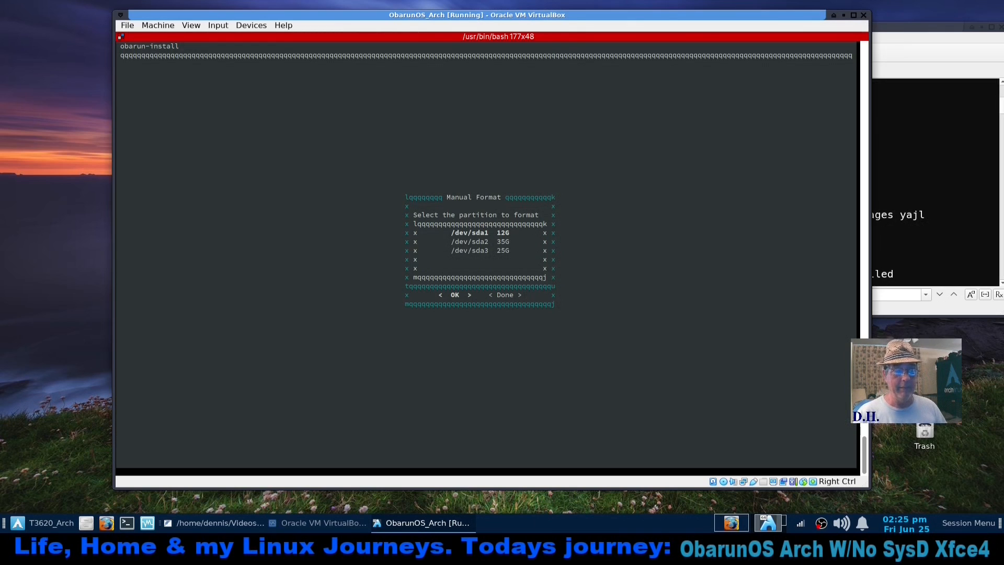
{"action": "key", "text": "Tab"}
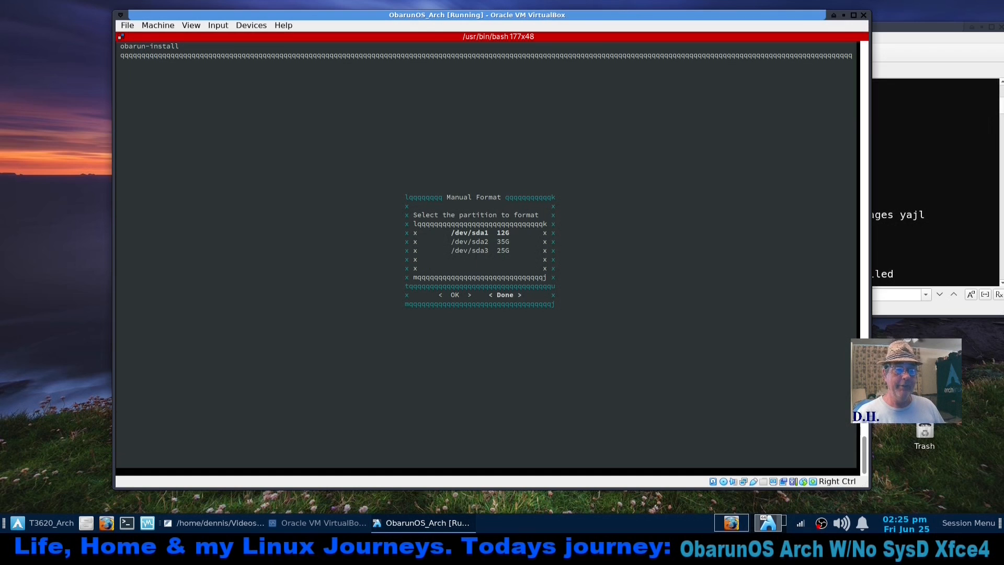
{"action": "key", "text": "Return"}
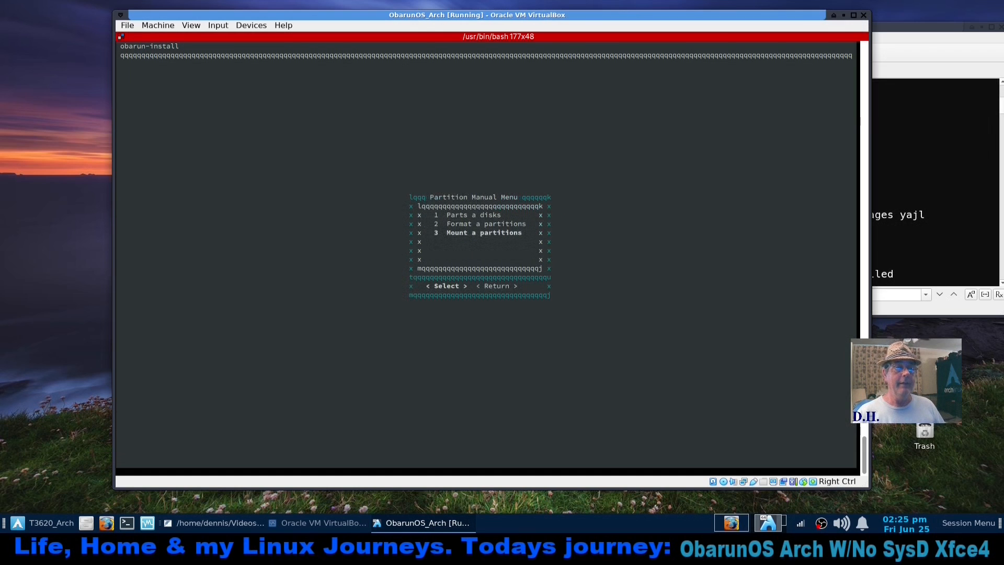
- Start mounting partitions by hand and assign swap as the mount point of /dev/sda1
{"action": "key", "text": "Return"}
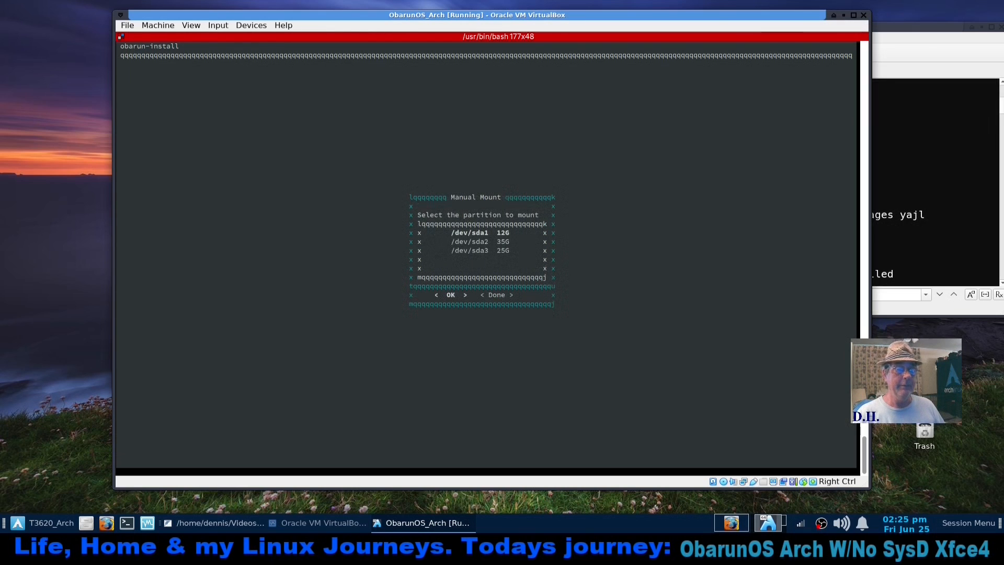
{"action": "key", "text": "Return"}
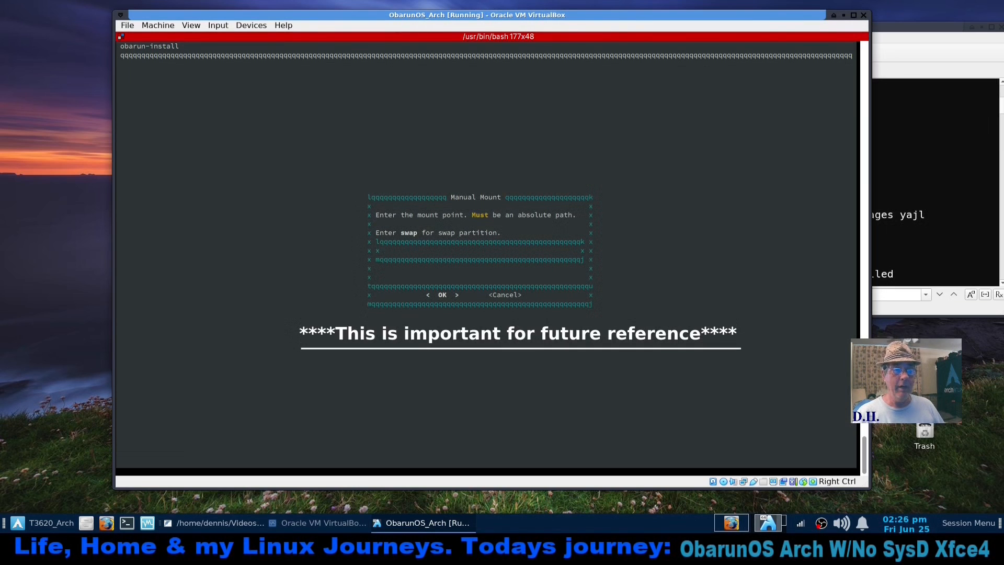
{"action": "type", "text": "swap"}
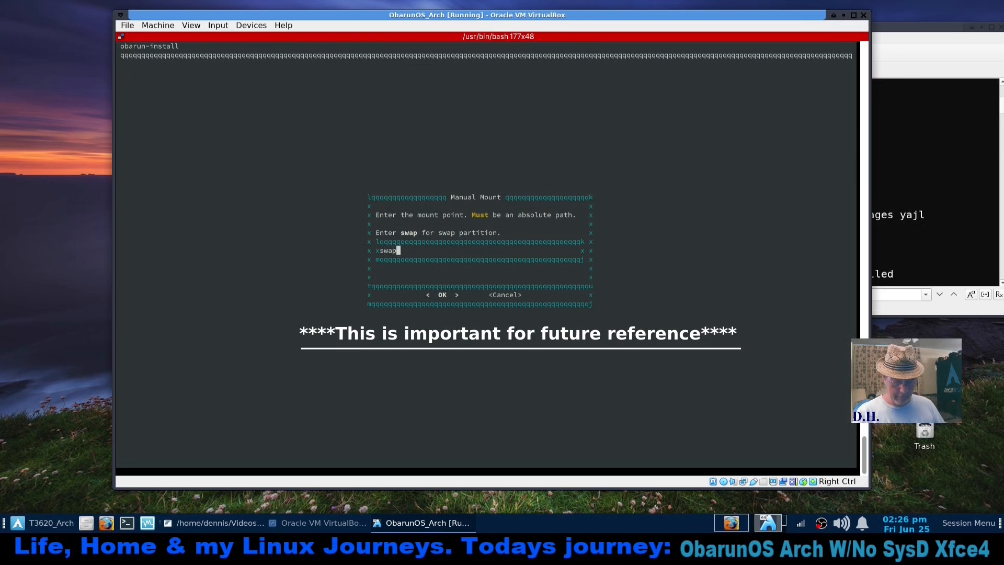
{"action": "key", "text": "Return"}
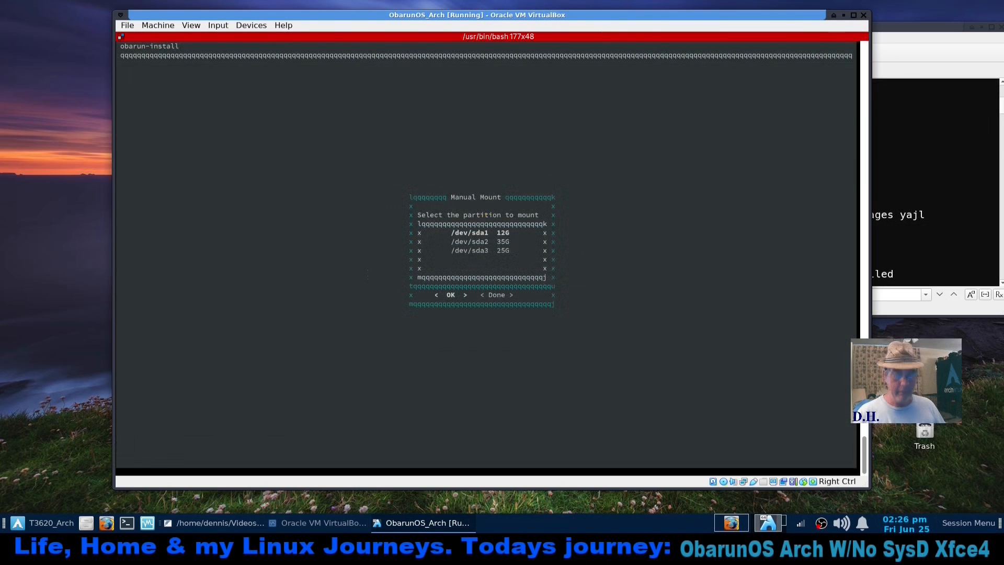
- Mount the 35G partition /dev/sda2 at /mnt
{"action": "key", "text": "Down"}
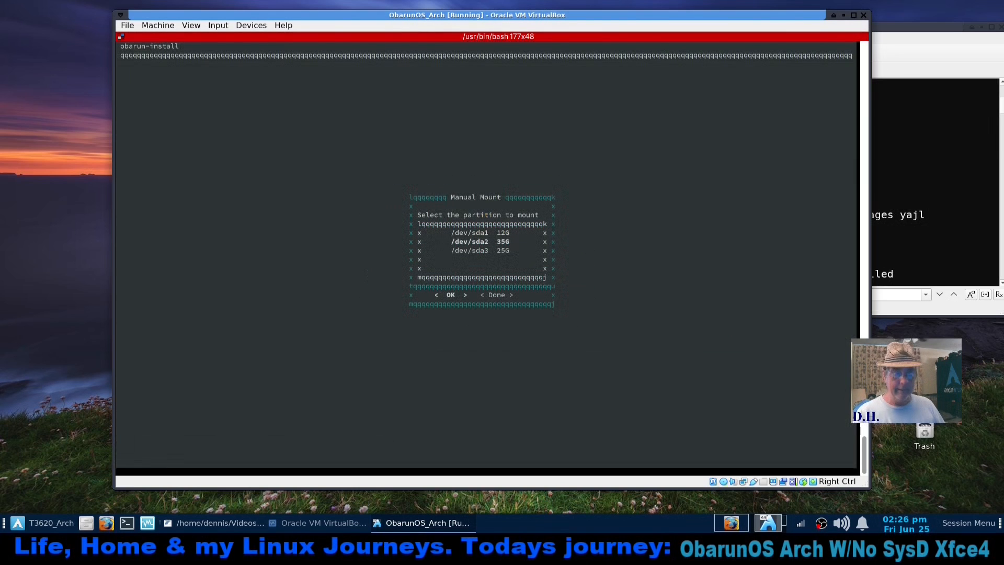
{"action": "key", "text": "Return"}
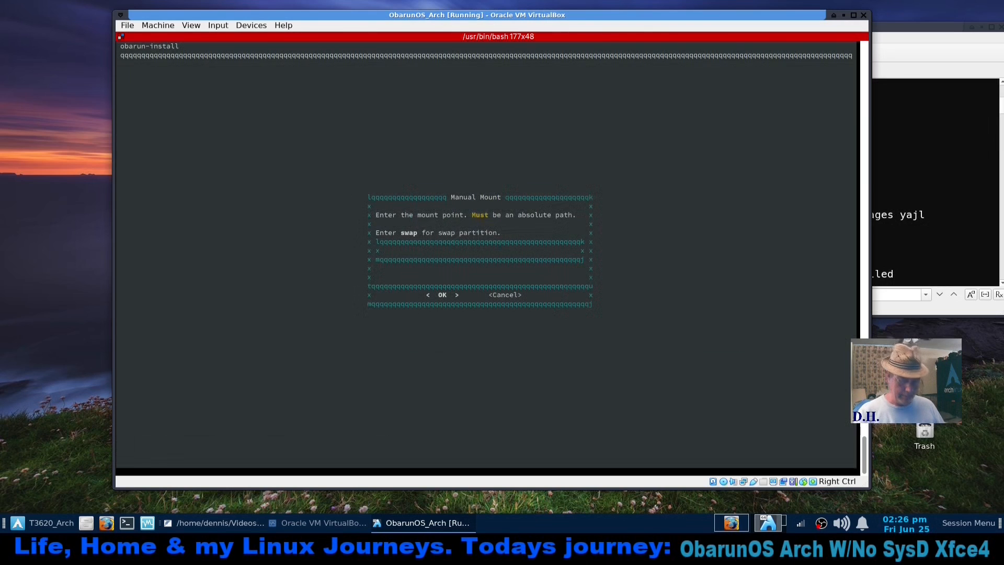
{"action": "type", "text": "/mnt"}
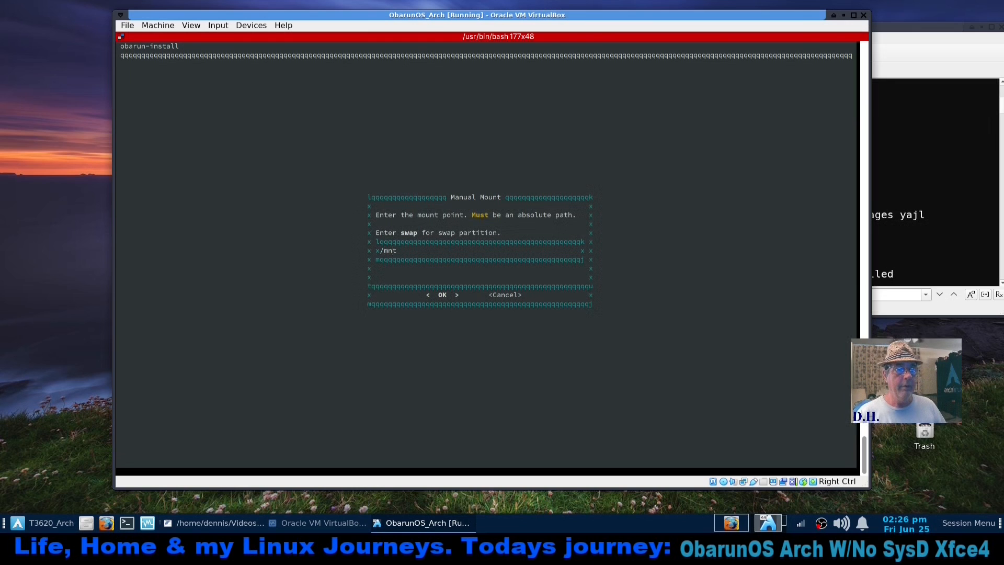
{"action": "key", "text": "Return"}
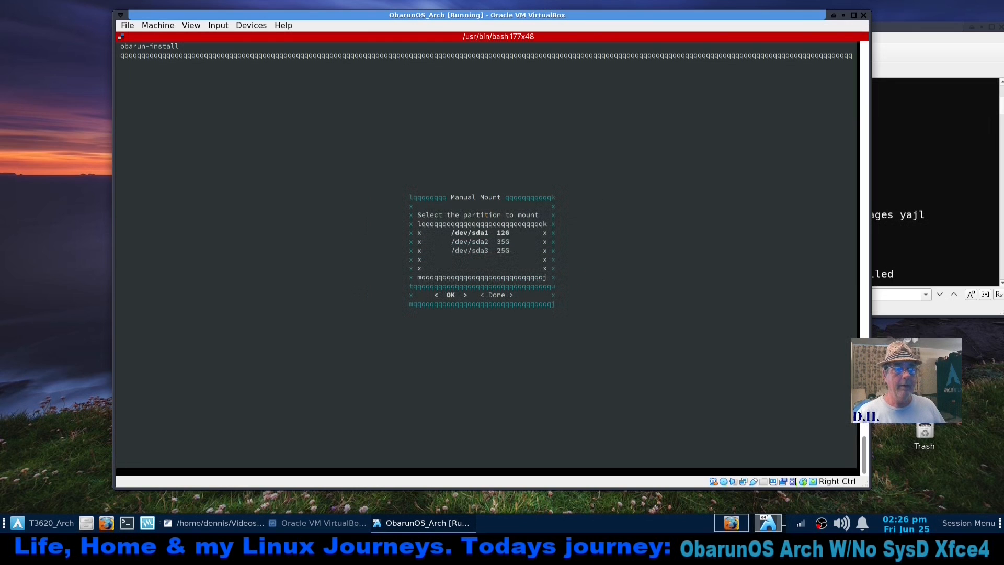
- Mount the 25G partition /dev/sda3 at /mnt/home
{"action": "key", "text": "Down"}
{"action": "key", "text": "Down"}
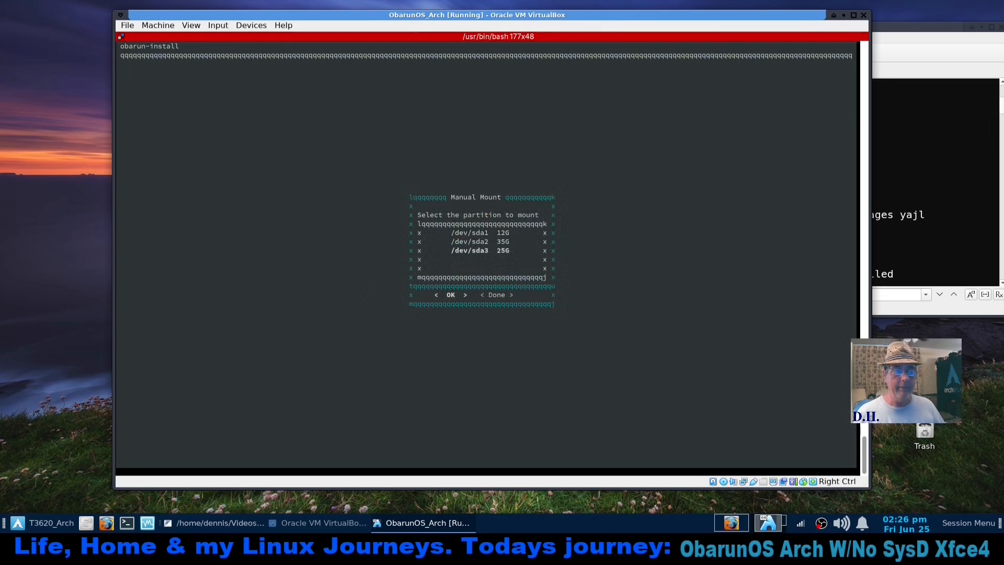
{"action": "key", "text": "Return"}
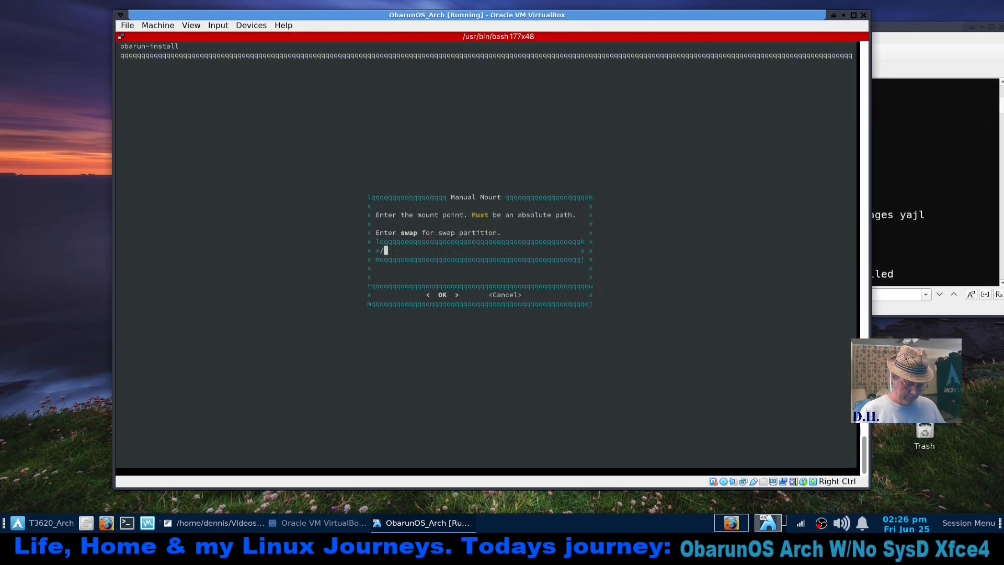
{"action": "type", "text": "mnt"}
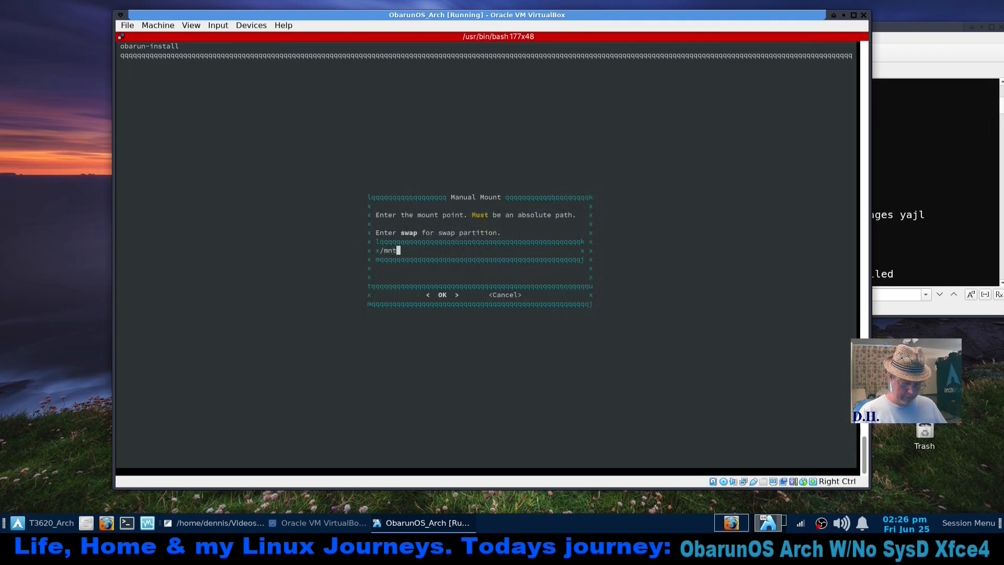
{"action": "type", "text": "/home"}
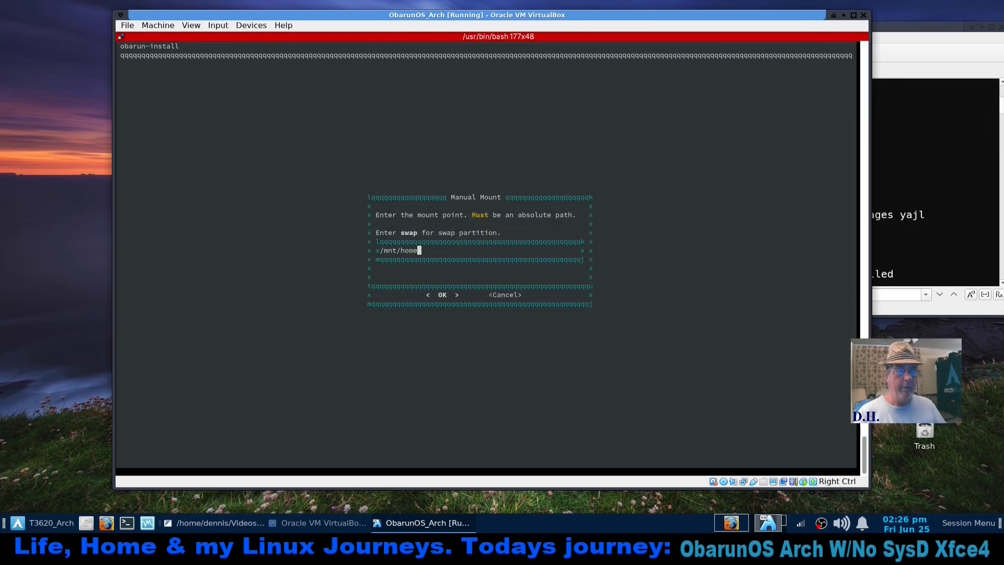
{"action": "key", "text": "Return"}
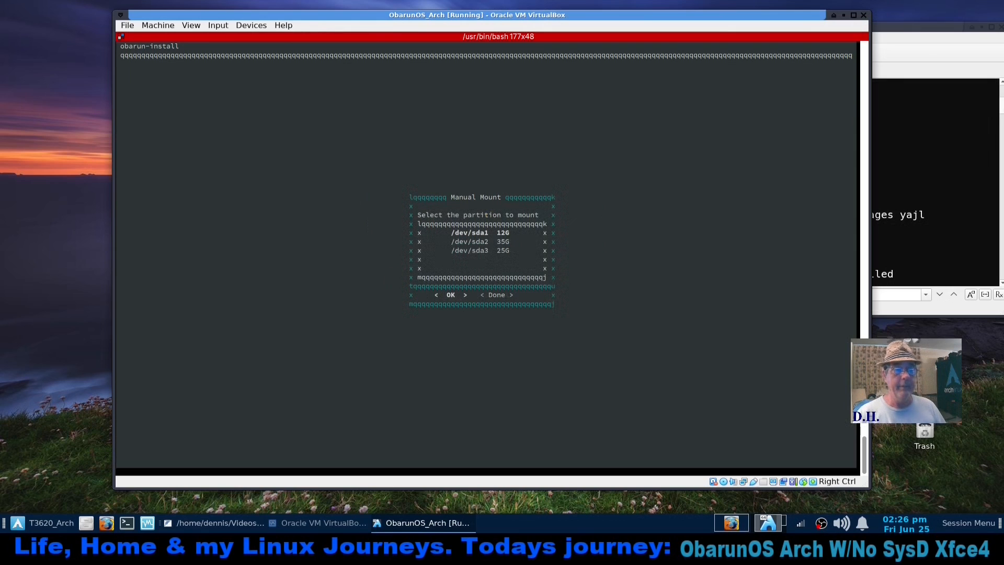
- Finish the manual mounting and return from the disk preparation to the installer's main menu
{"action": "key", "text": "Tab"}
{"action": "key", "text": "Return"}
{"action": "key", "text": "Tab"}
{"action": "key", "text": "Return"}
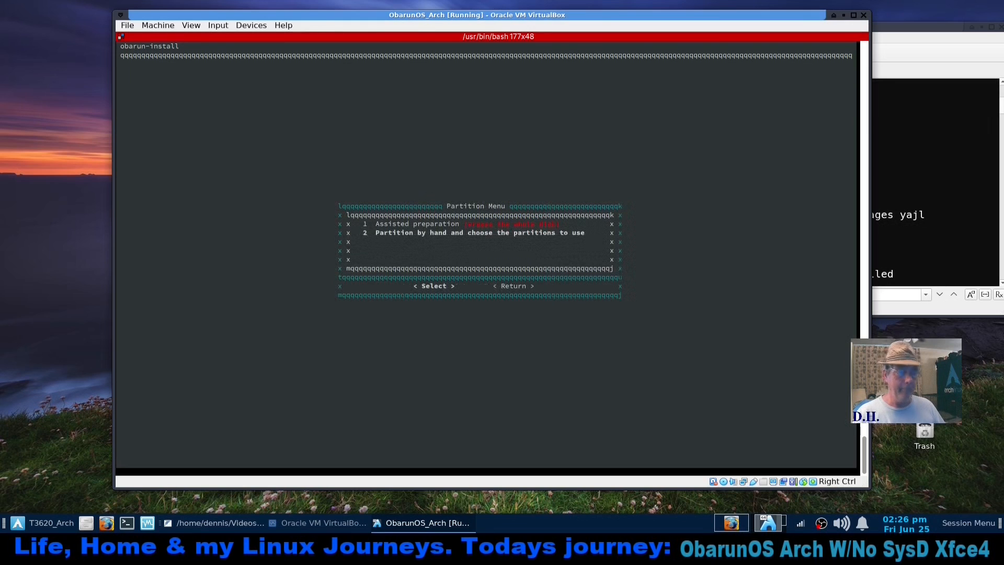
{"action": "key", "text": "Tab"}
{"action": "key", "text": "Return"}
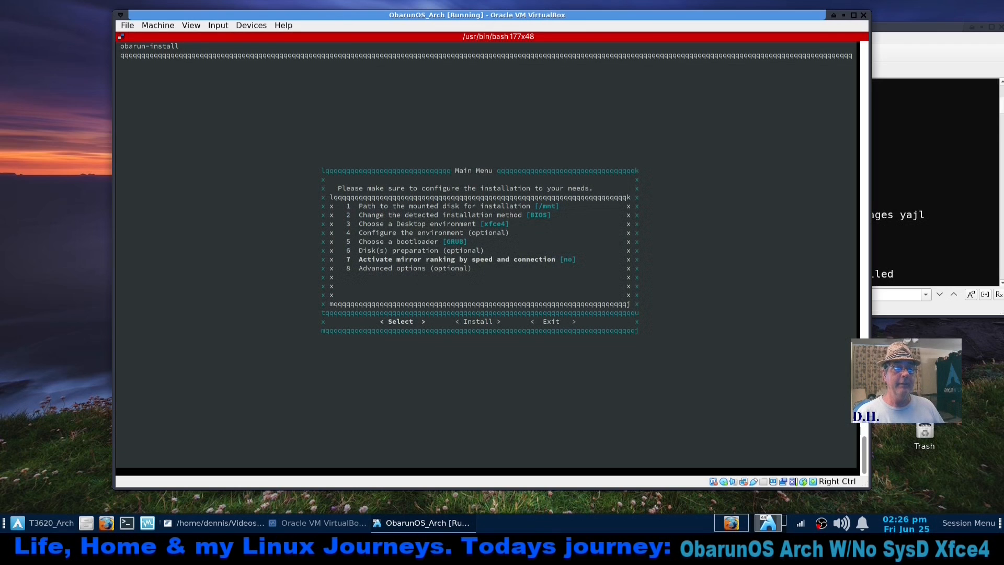
- Activate mirror ranking by speed and connection with Worldwide as the country
{"action": "key", "text": "Return"}
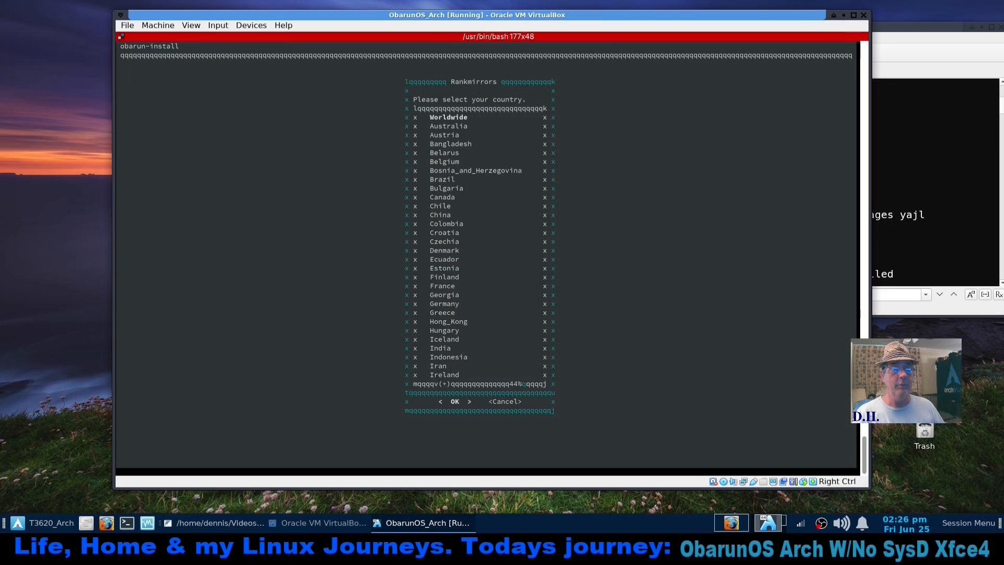
{"action": "key", "text": "Return"}
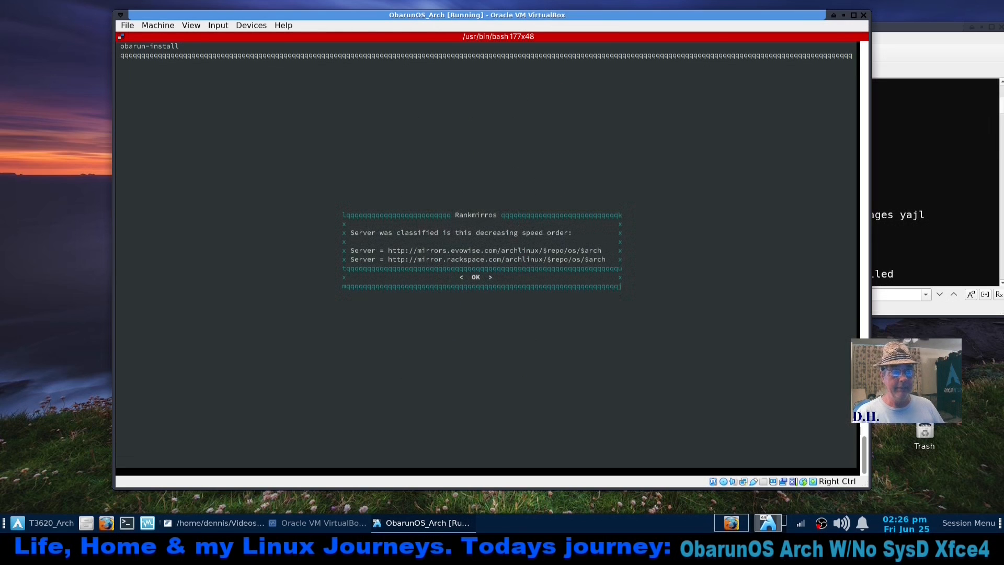
{"action": "key", "text": "Return"}
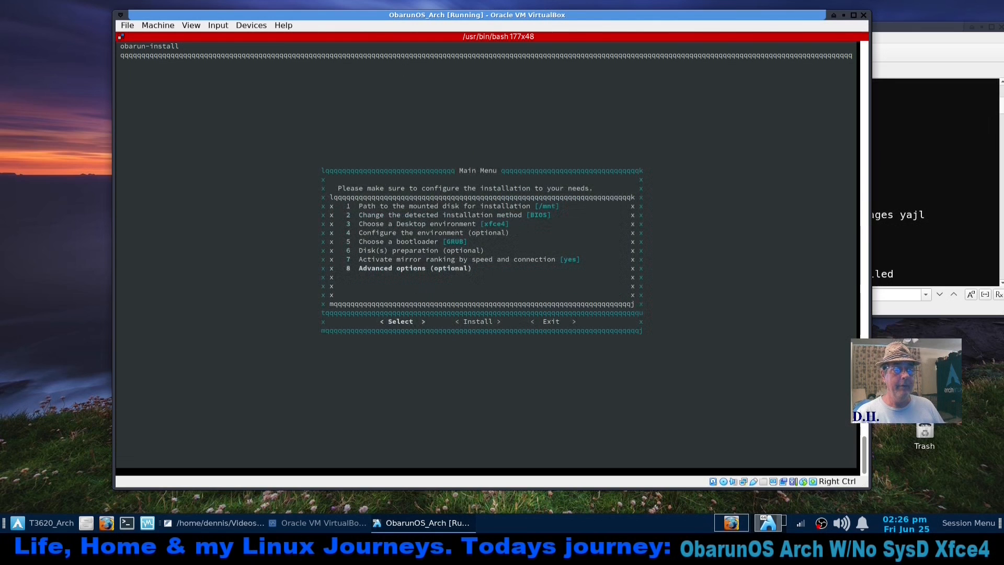
- Check the advanced options without changing them and start the installation from the main menu
{"action": "key", "text": "Return"}
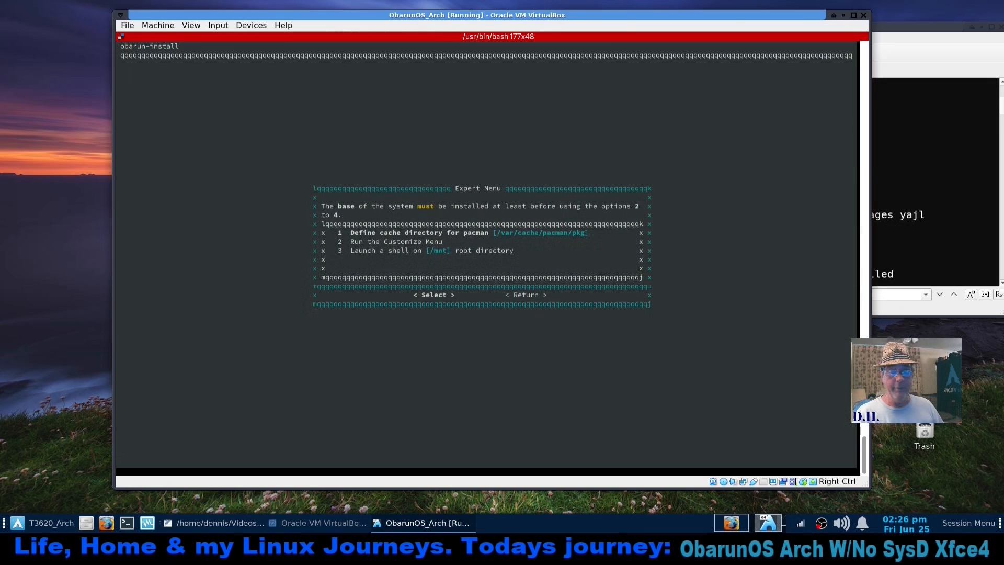
{"action": "key", "text": "Tab"}
{"action": "key", "text": "Return"}
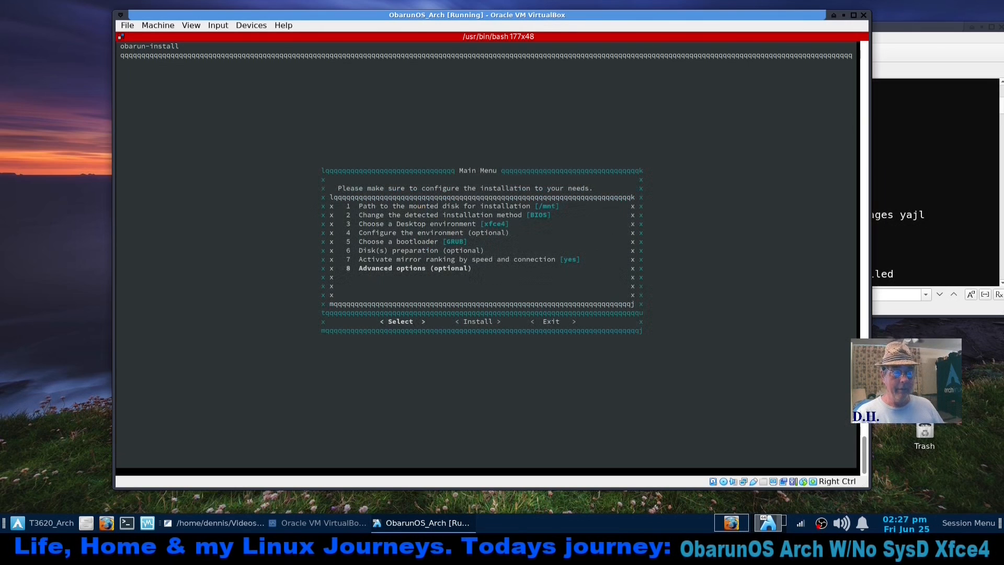
{"action": "key", "text": "Tab"}
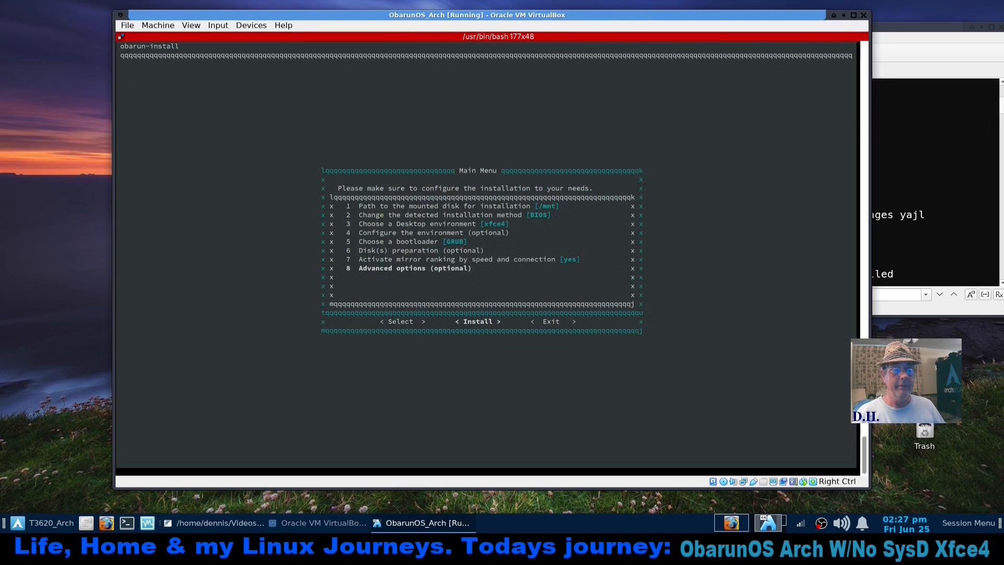
{"action": "key", "text": "Return"}
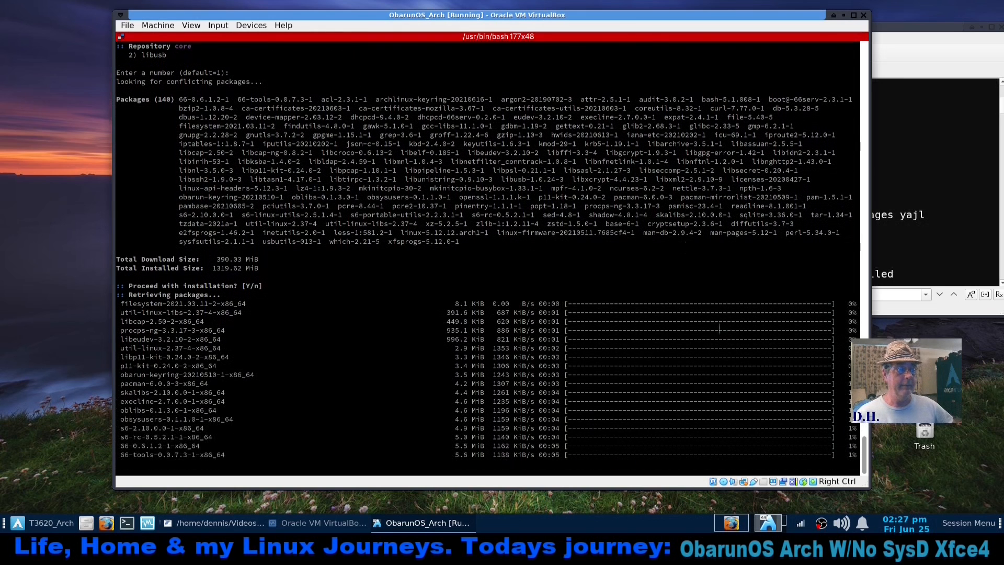
- Bring up the ObarunOS_Notes document, read the notes on items installed during the base install, and return to the virtual machine
{"action": "left_click_drag", "start_coordinate": [924, 29], "coordinate": [650, 33]}
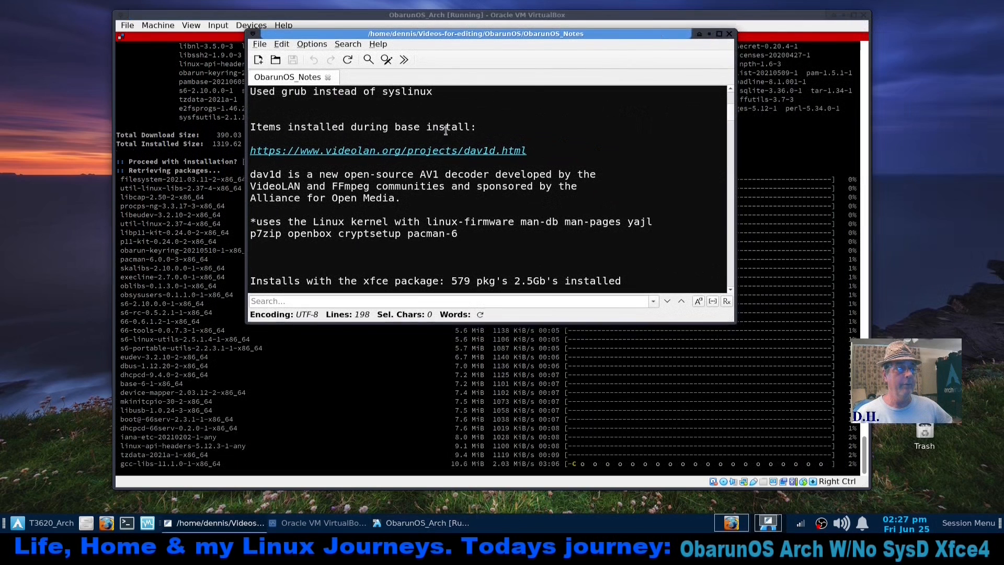
{"action": "scroll", "coordinate": [401, 198], "scroll_direction": "up", "scroll_amount": 3}
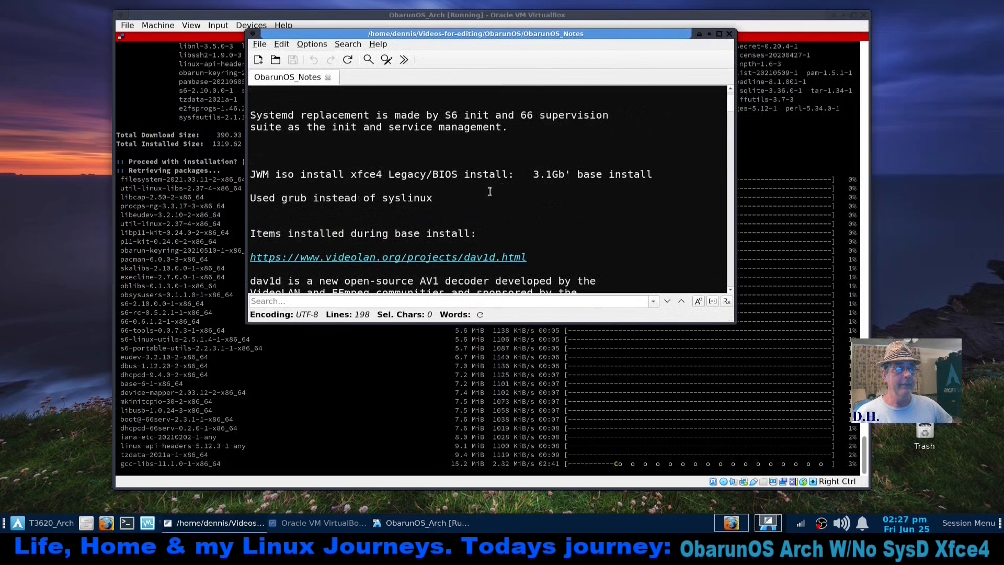
{"action": "scroll", "coordinate": [550, 189], "scroll_direction": "down", "scroll_amount": 1}
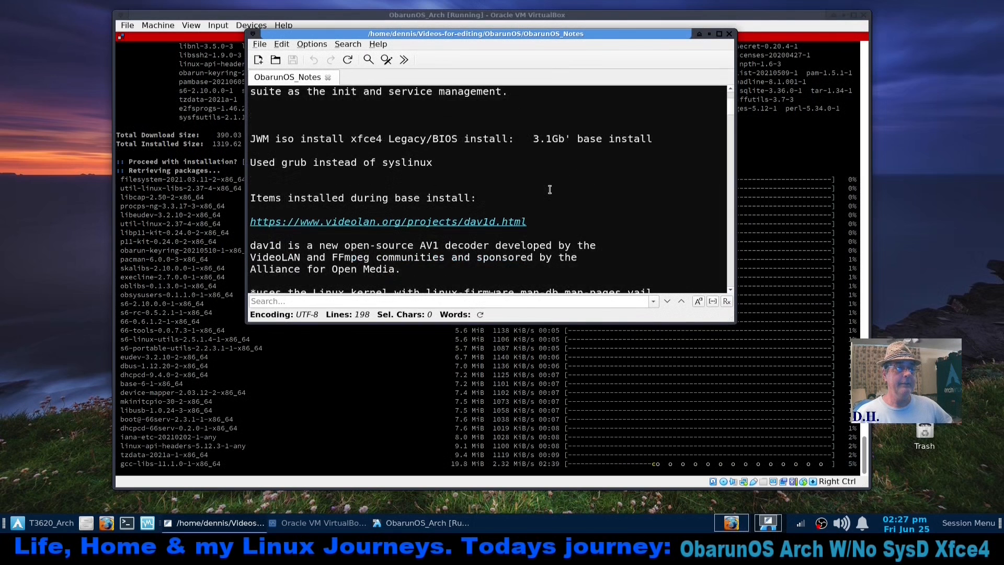
{"action": "scroll", "coordinate": [549, 190], "scroll_direction": "down", "scroll_amount": 2}
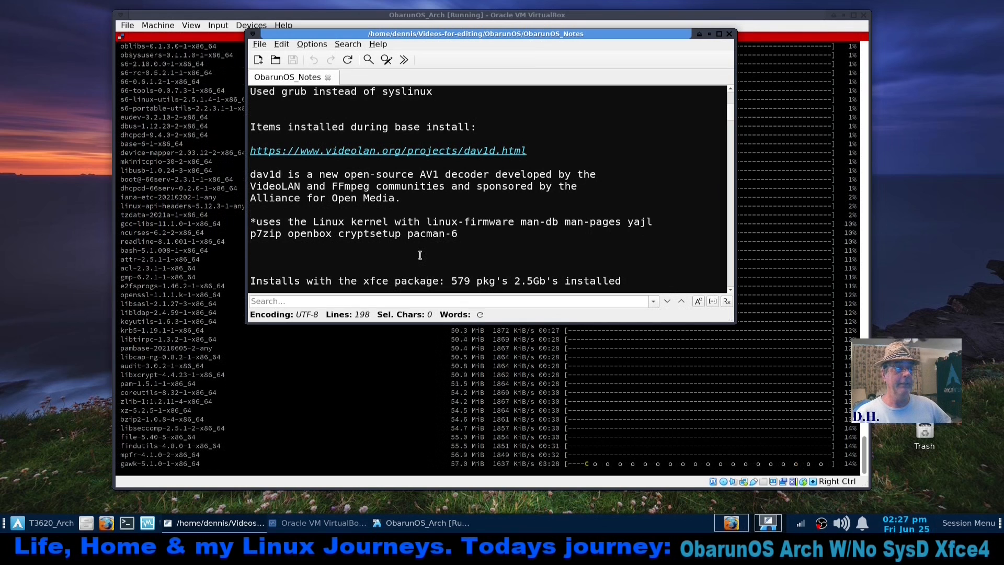
{"action": "scroll", "coordinate": [419, 257], "scroll_direction": "up", "scroll_amount": 1}
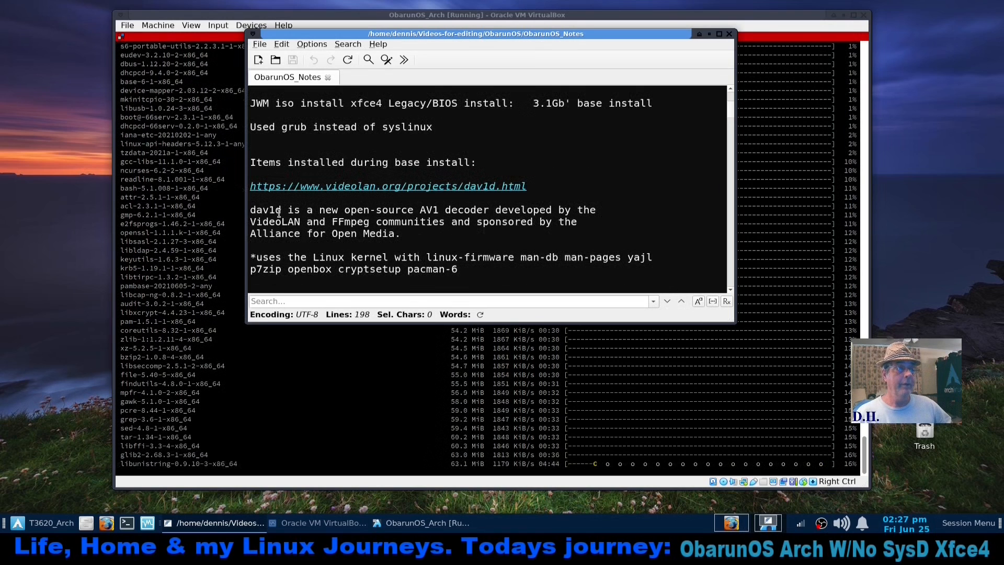
{"action": "left_click_drag", "start_coordinate": [251, 210], "coordinate": [276, 211]}
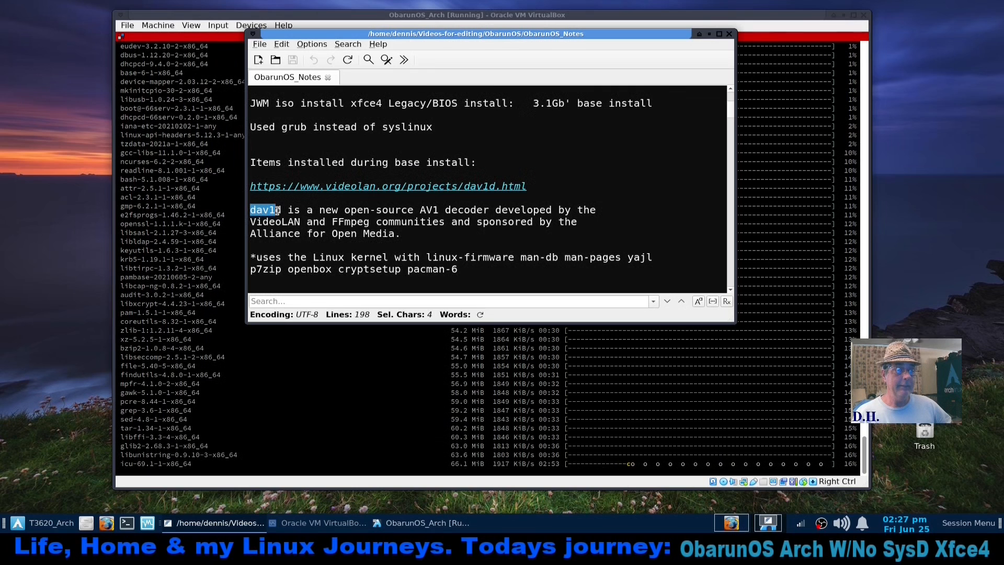
{"action": "left_click", "coordinate": [551, 244]}
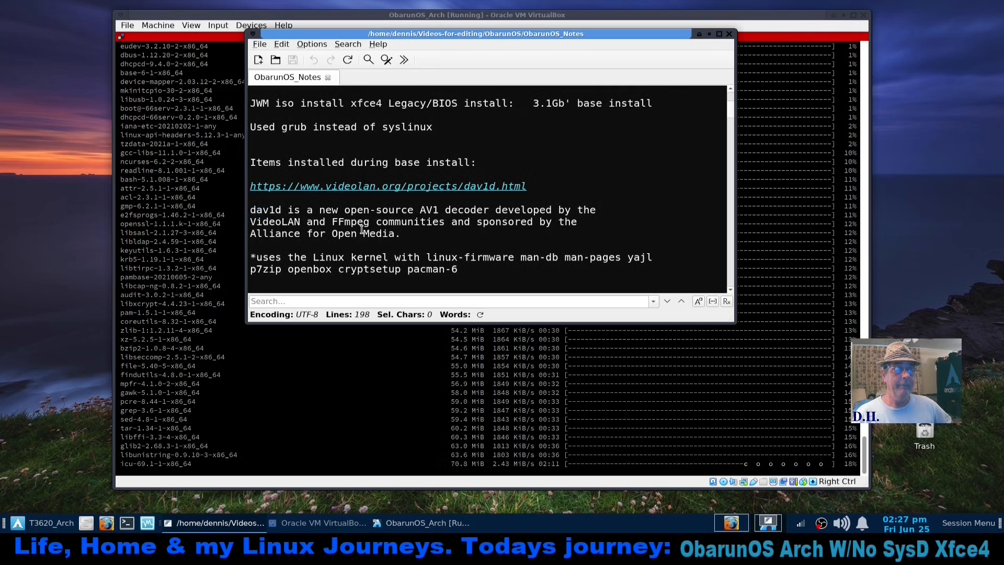
{"action": "scroll", "coordinate": [583, 240], "scroll_direction": "down", "scroll_amount": 1}
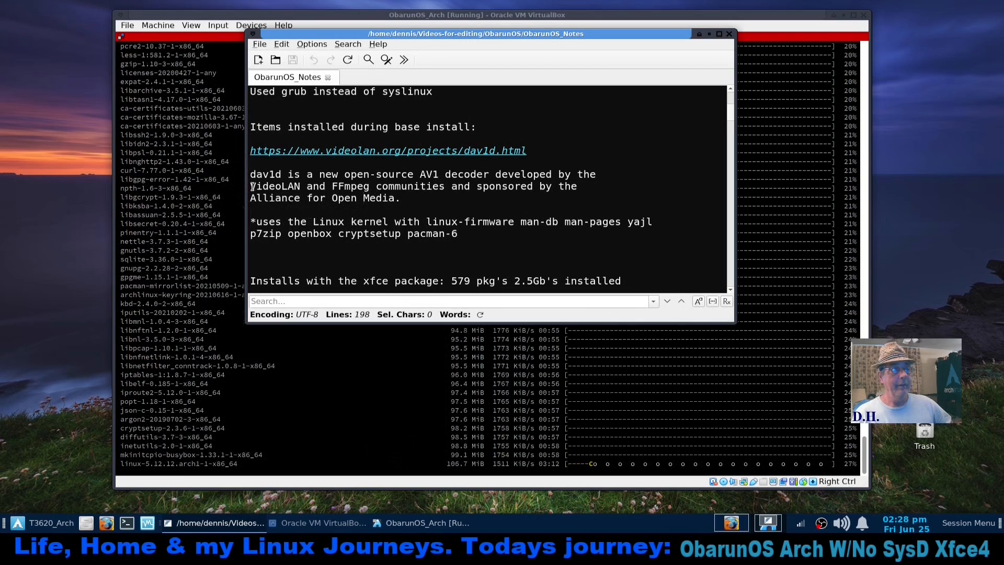
{"action": "left_click_drag", "start_coordinate": [251, 186], "coordinate": [298, 186]}
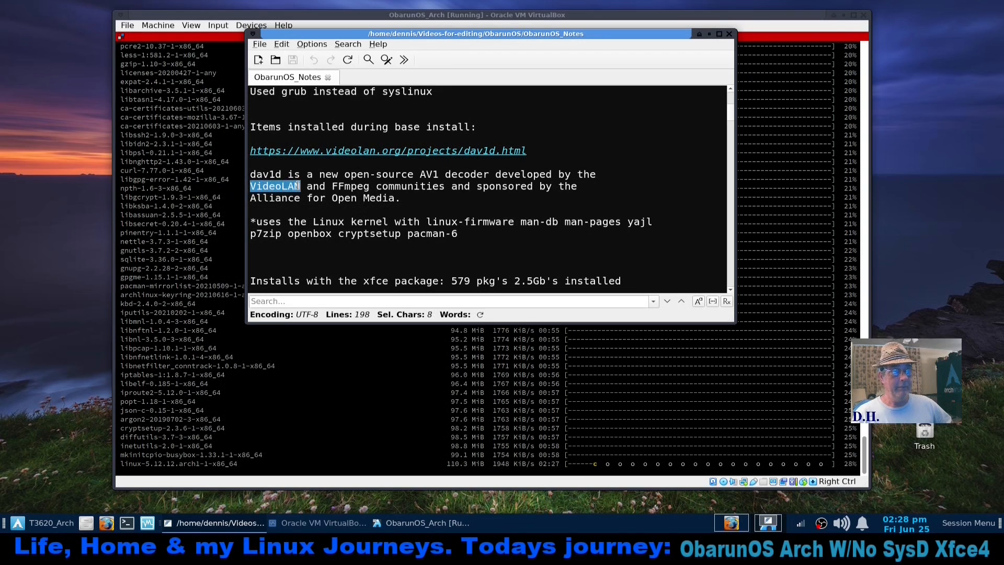
{"action": "left_click", "coordinate": [466, 210]}
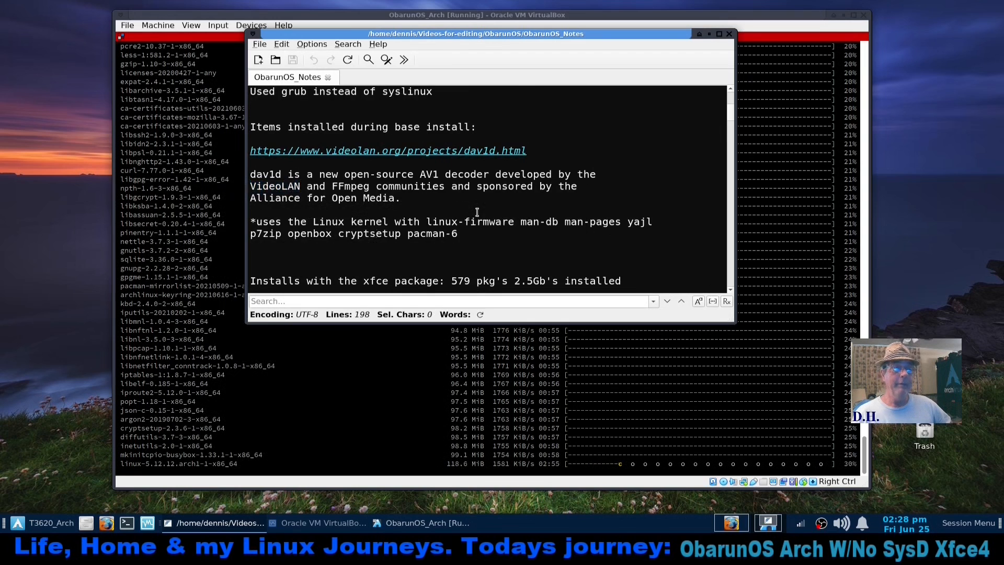
{"action": "scroll", "coordinate": [477, 211], "scroll_direction": "down", "scroll_amount": 5}
{"action": "left_click", "coordinate": [807, 16]}
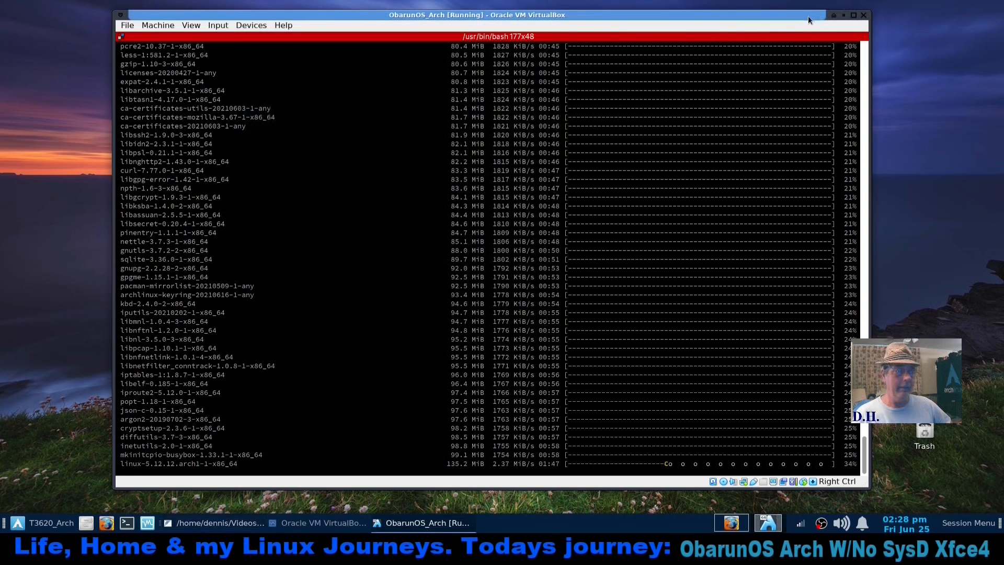
- Switch to Firefox and go from the Obarun download page back to the home page, glancing at the linked wiki
{"action": "left_click", "coordinate": [738, 523]}
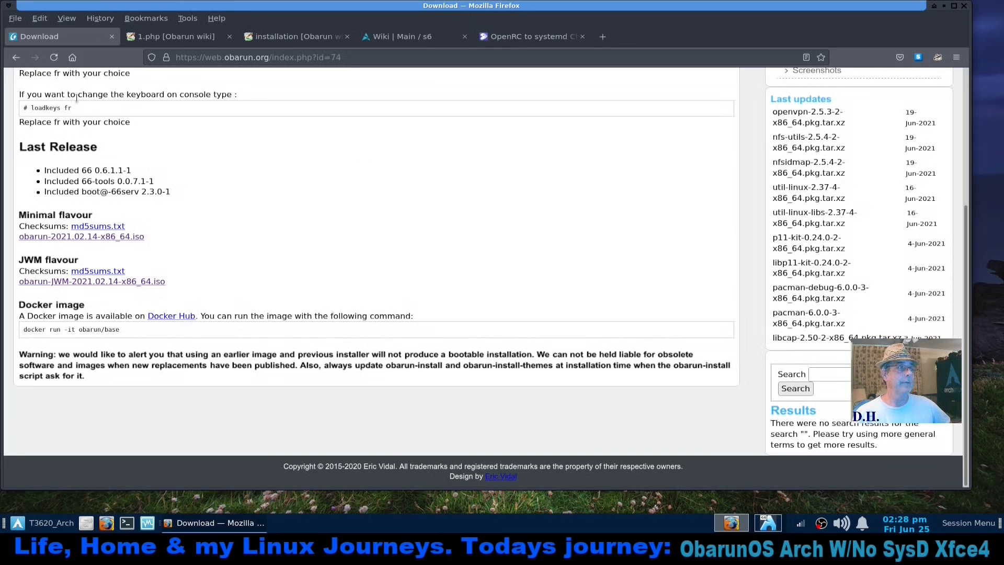
{"action": "left_click", "coordinate": [13, 59]}
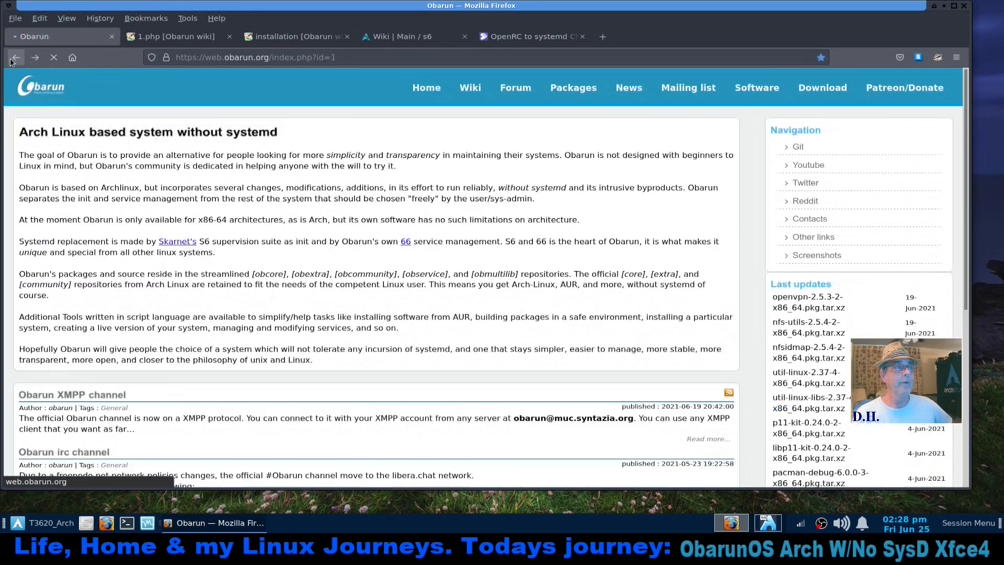
{"action": "left_click", "coordinate": [474, 92]}
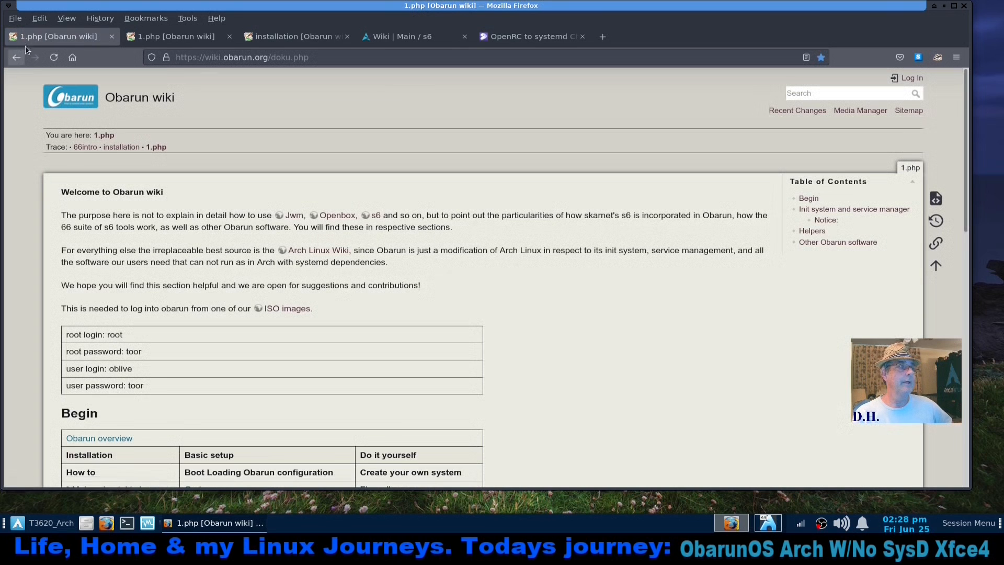
{"action": "left_click", "coordinate": [16, 58]}
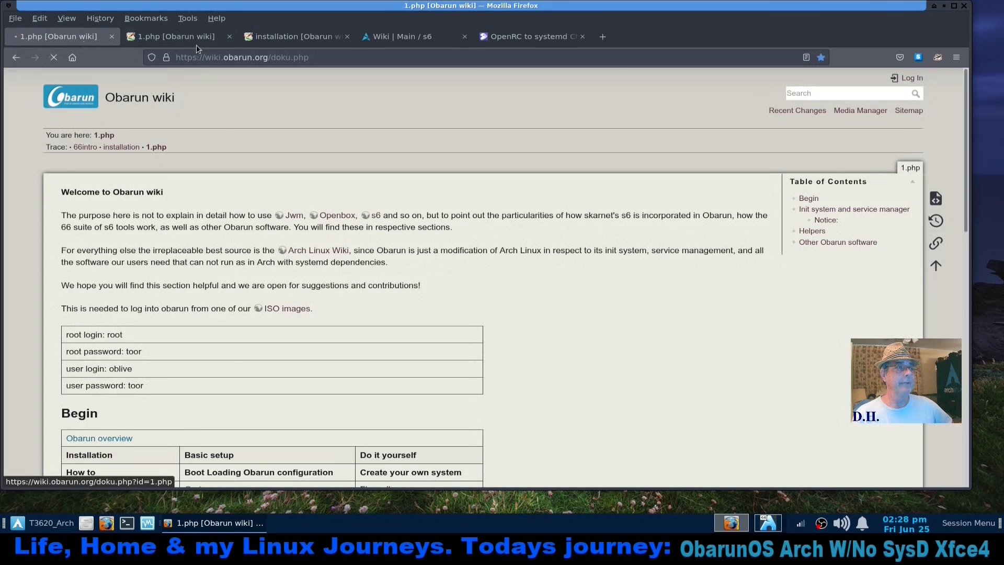
- Read the Obarun wiki main page, covering the welcome text, live ISO logins and the Begin section's installation links
{"action": "left_click", "coordinate": [167, 36]}
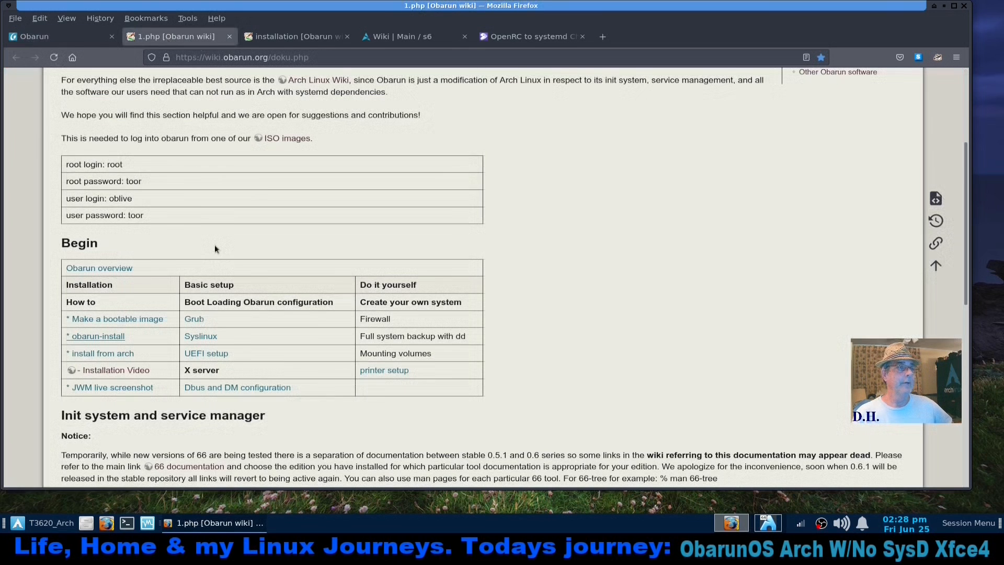
{"action": "scroll", "coordinate": [211, 245], "scroll_direction": "up", "scroll_amount": 5}
{"action": "scroll", "coordinate": [106, 262], "scroll_direction": "down", "scroll_amount": 3}
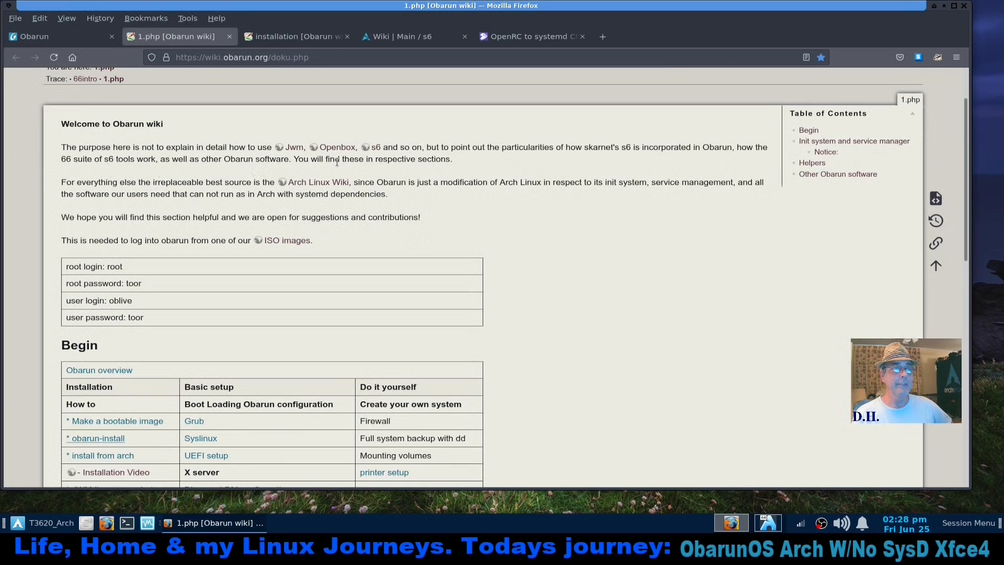
{"action": "scroll", "coordinate": [513, 171], "scroll_direction": "down", "scroll_amount": 3}
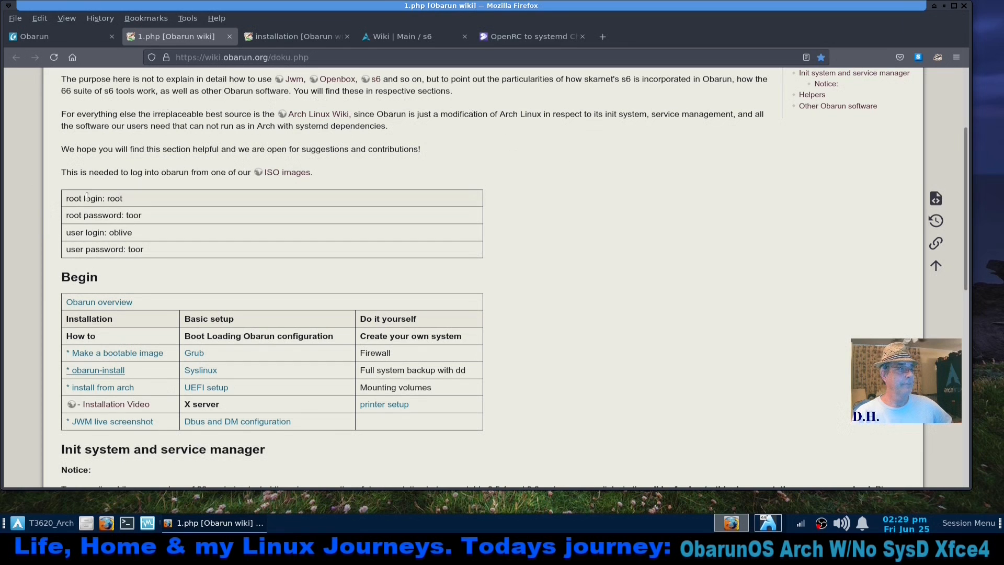
{"action": "scroll", "coordinate": [108, 201], "scroll_direction": "down", "scroll_amount": 3}
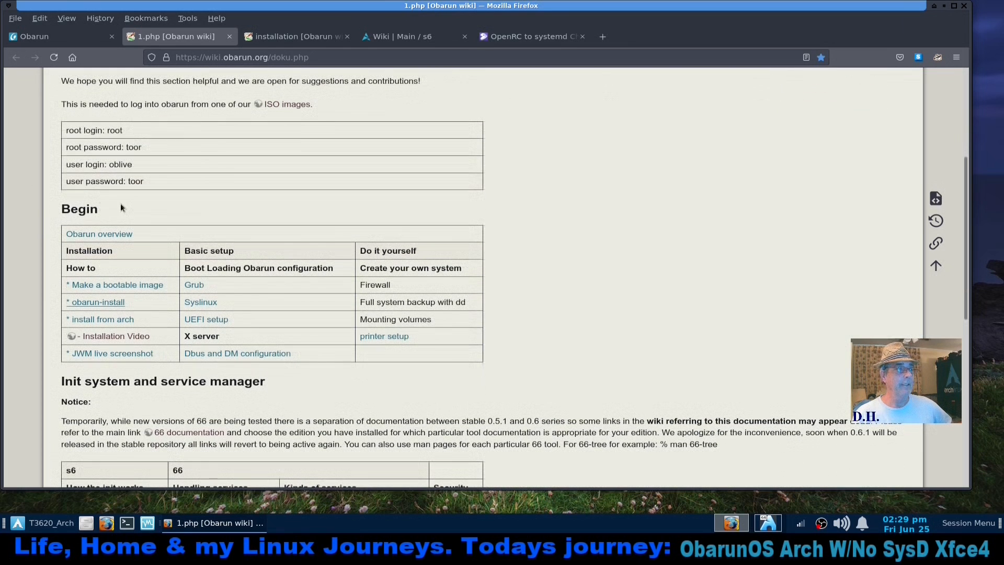
{"action": "scroll", "coordinate": [198, 191], "scroll_direction": "down", "scroll_amount": 3}
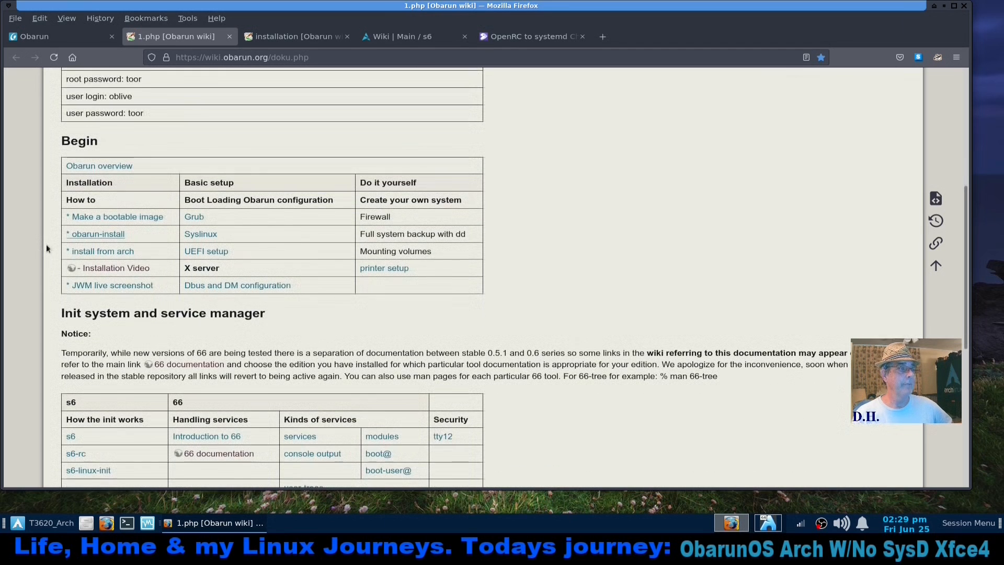
- Review the Obarun wiki installation page, covering the obarun-install instructions, main menu, template menu and advanced options
{"action": "key", "text": "ctrl+Tab"}
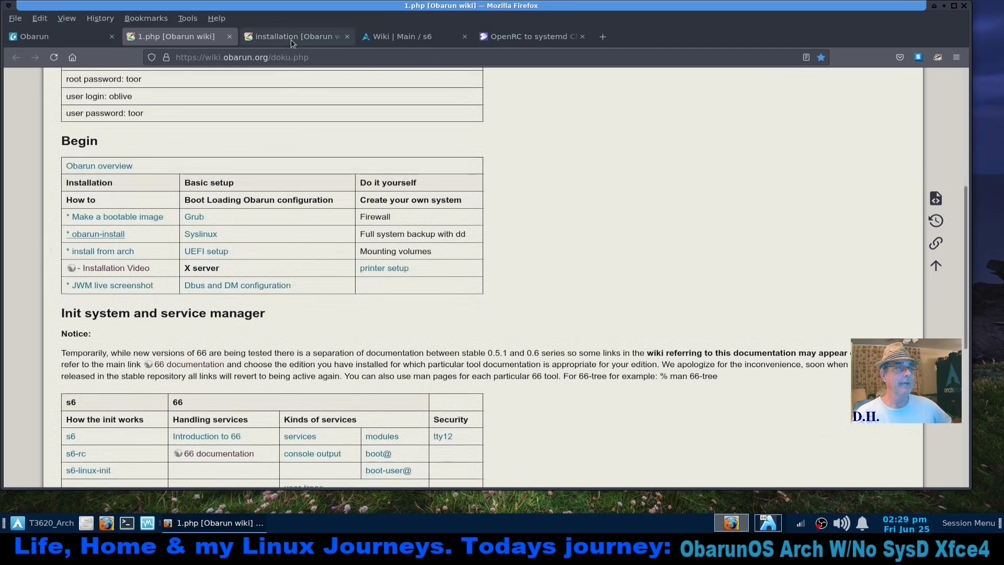
{"action": "scroll", "coordinate": [60, 334], "scroll_direction": "down", "scroll_amount": 15}
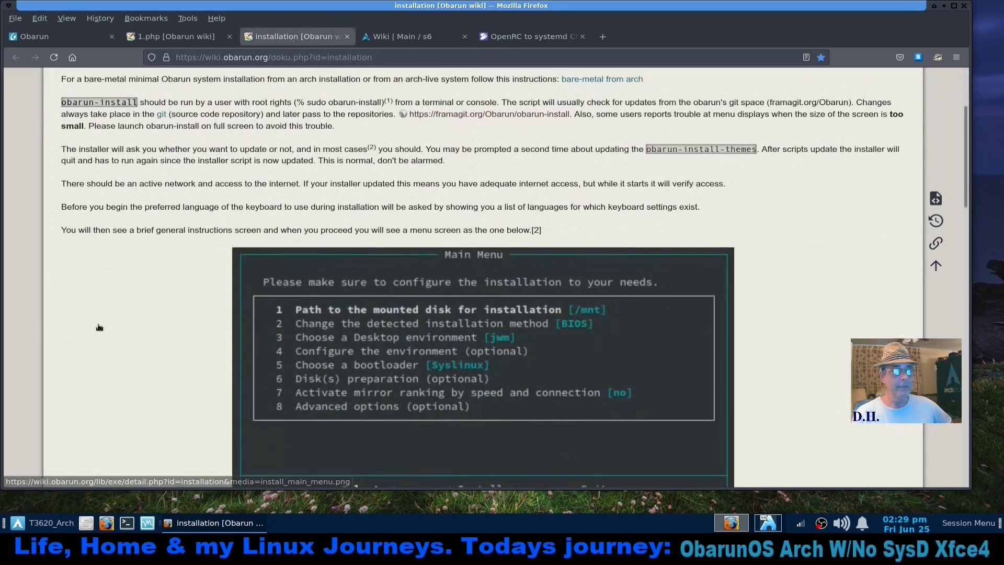
{"action": "scroll", "coordinate": [113, 326], "scroll_direction": "down", "scroll_amount": 10}
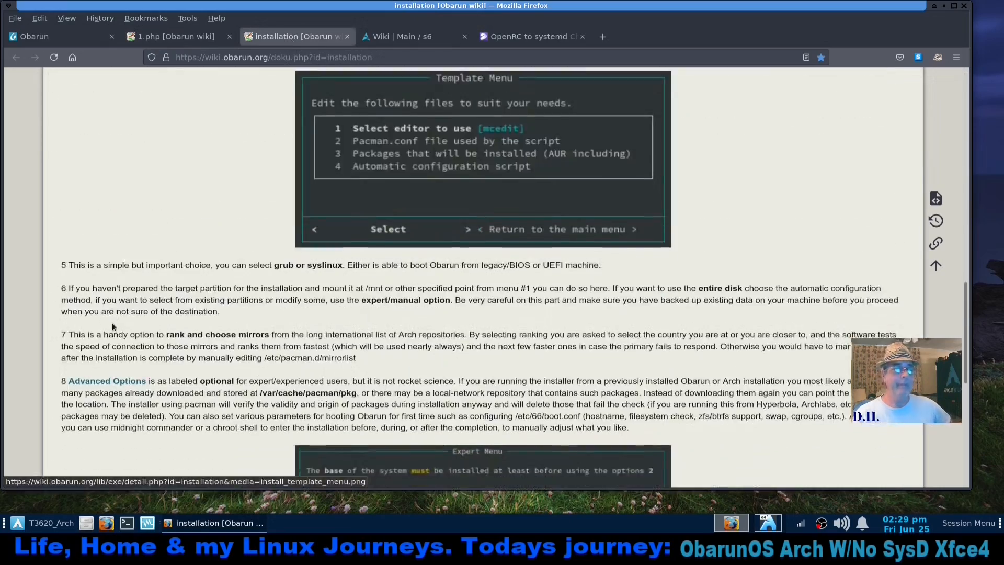
{"action": "scroll", "coordinate": [115, 327], "scroll_direction": "up", "scroll_amount": 15}
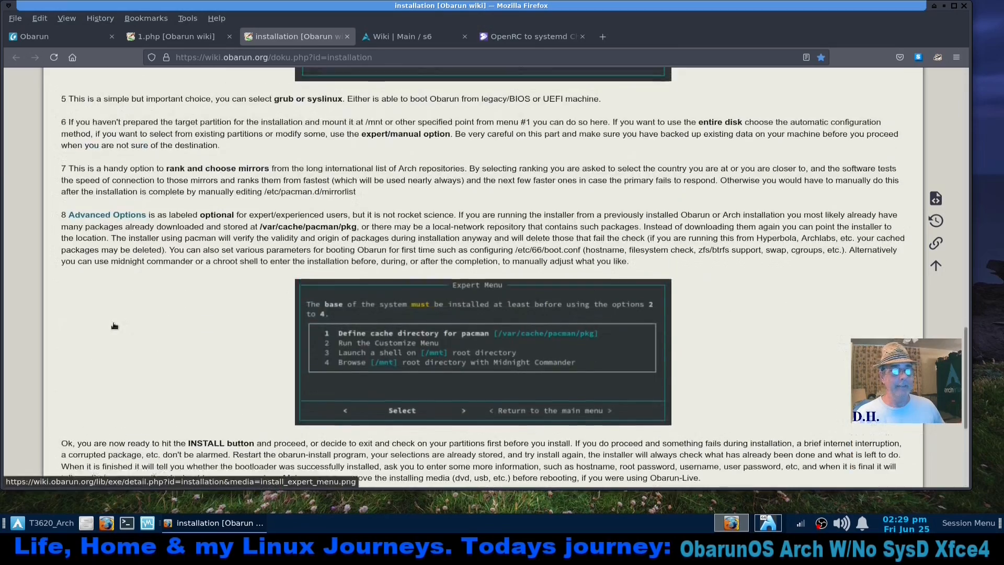
{"action": "scroll", "coordinate": [117, 328], "scroll_direction": "up", "scroll_amount": 5}
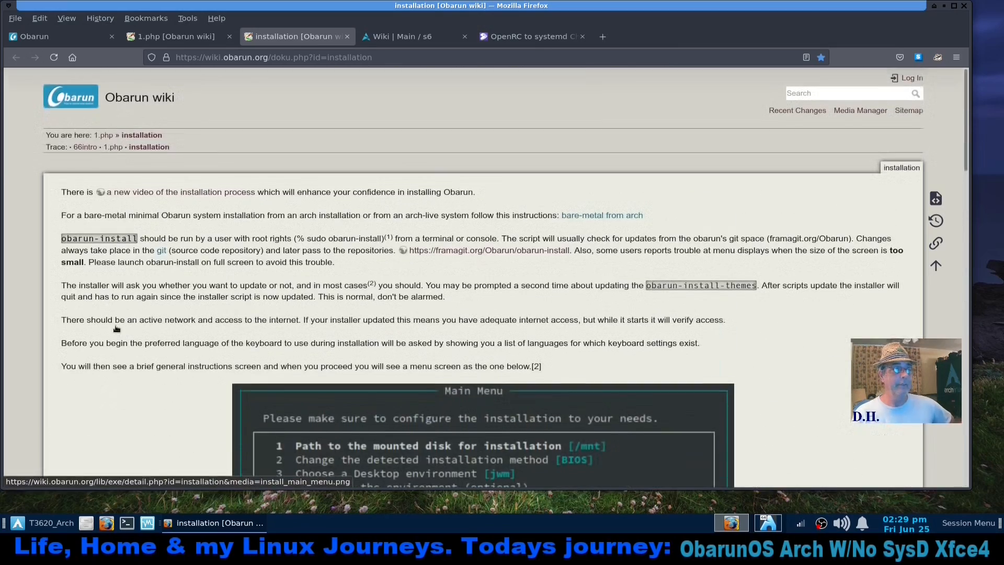
{"action": "scroll", "coordinate": [169, 450], "scroll_direction": "down", "scroll_amount": 9}
{"action": "scroll", "coordinate": [169, 431], "scroll_direction": "up", "scroll_amount": 8}
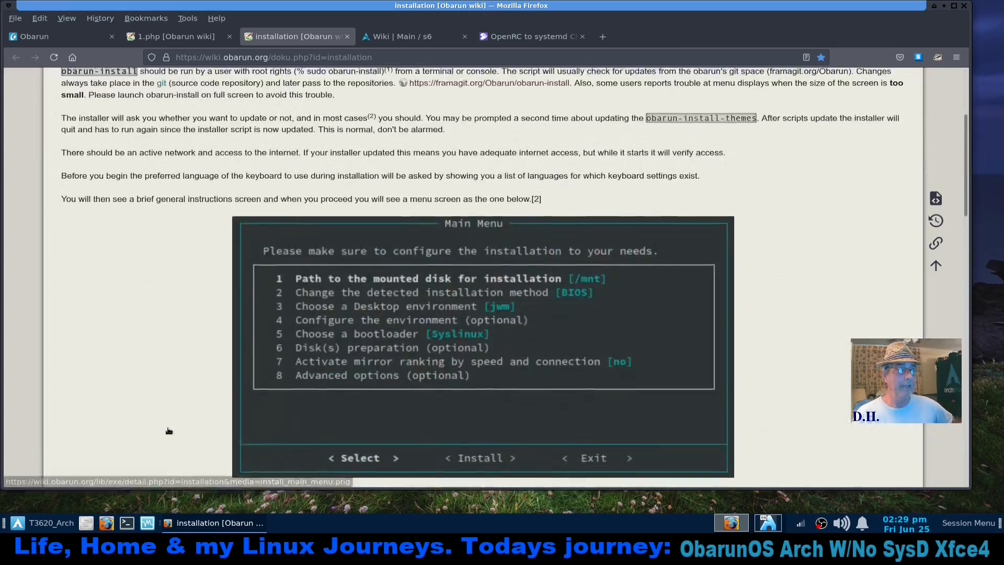
{"action": "scroll", "coordinate": [167, 428], "scroll_direction": "down", "scroll_amount": 5}
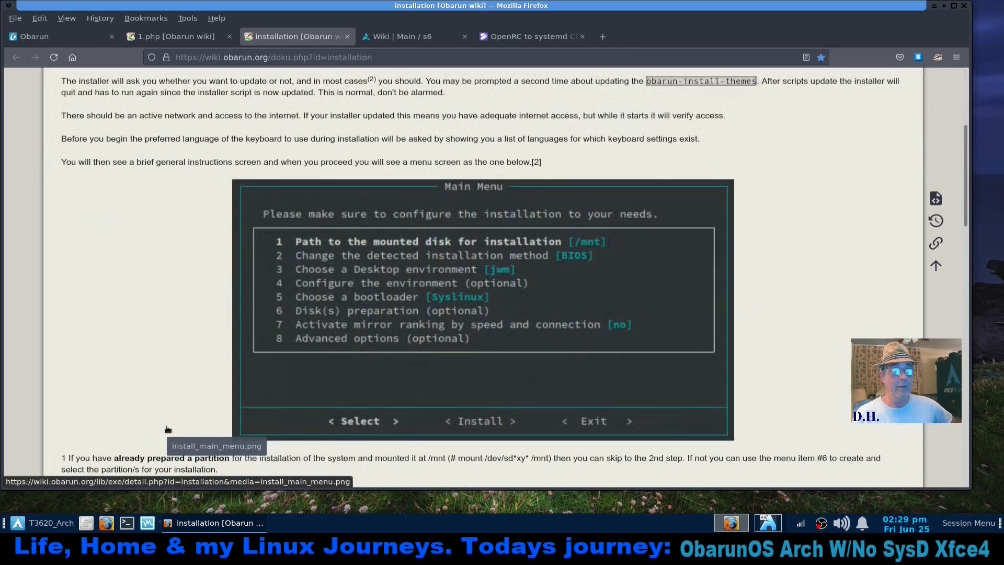
{"action": "scroll", "coordinate": [167, 429], "scroll_direction": "up", "scroll_amount": 5}
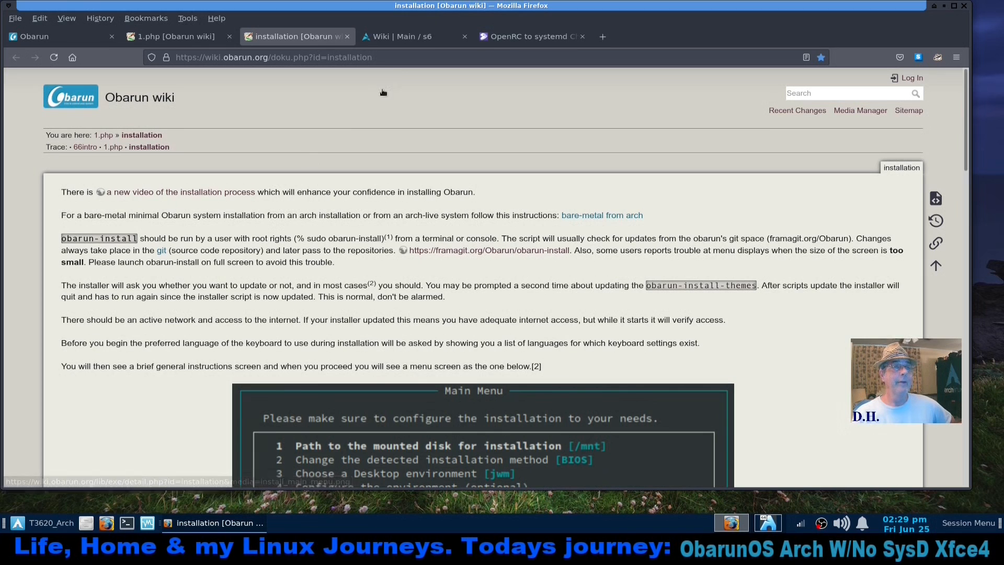
- Glance at the Artix wiki s6 page and the Gentoo OpenRC to systemd Cheatsheet, and return to the Obarun wiki main page
{"action": "left_click", "coordinate": [393, 40]}
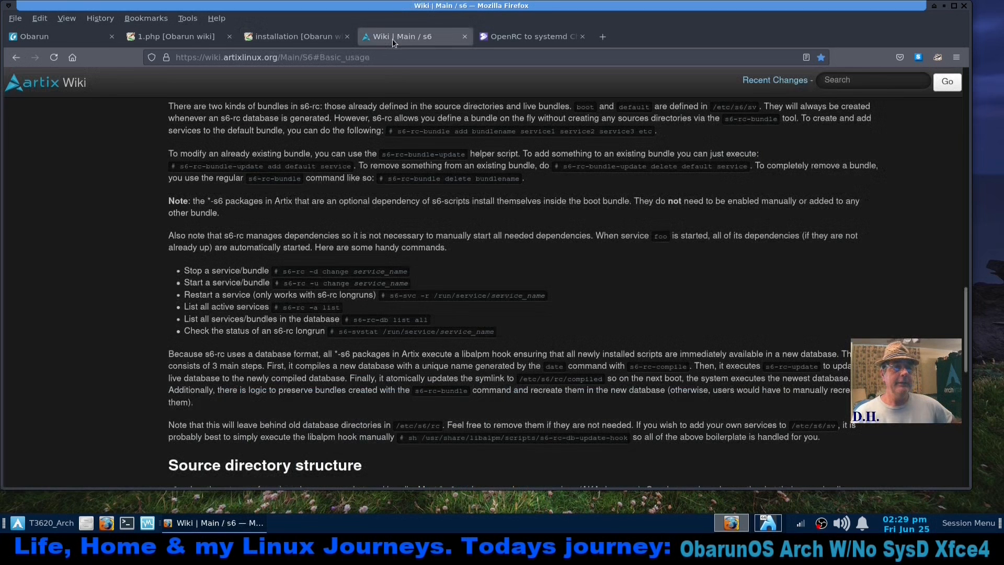
{"action": "left_click", "coordinate": [530, 35]}
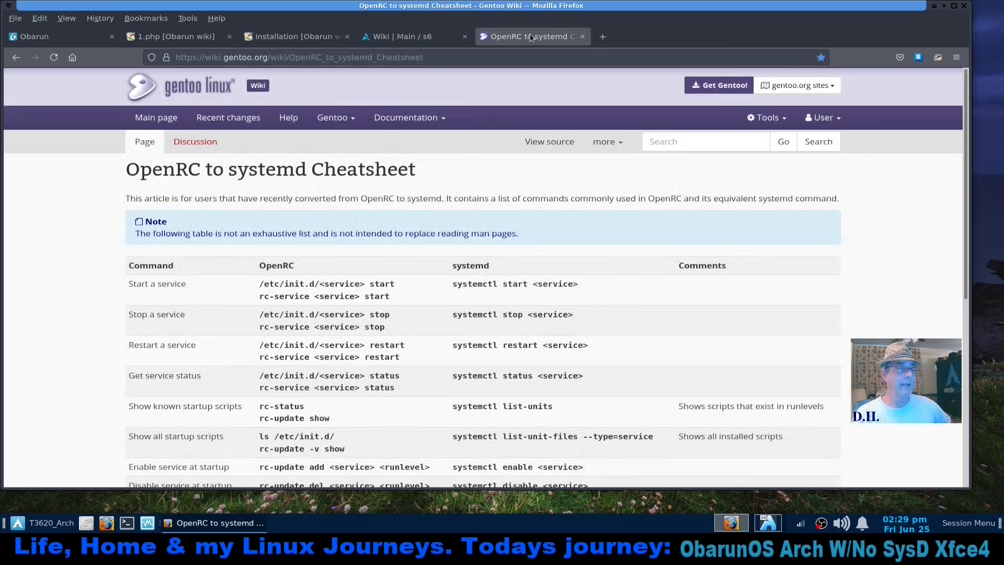
{"action": "left_click", "coordinate": [149, 41]}
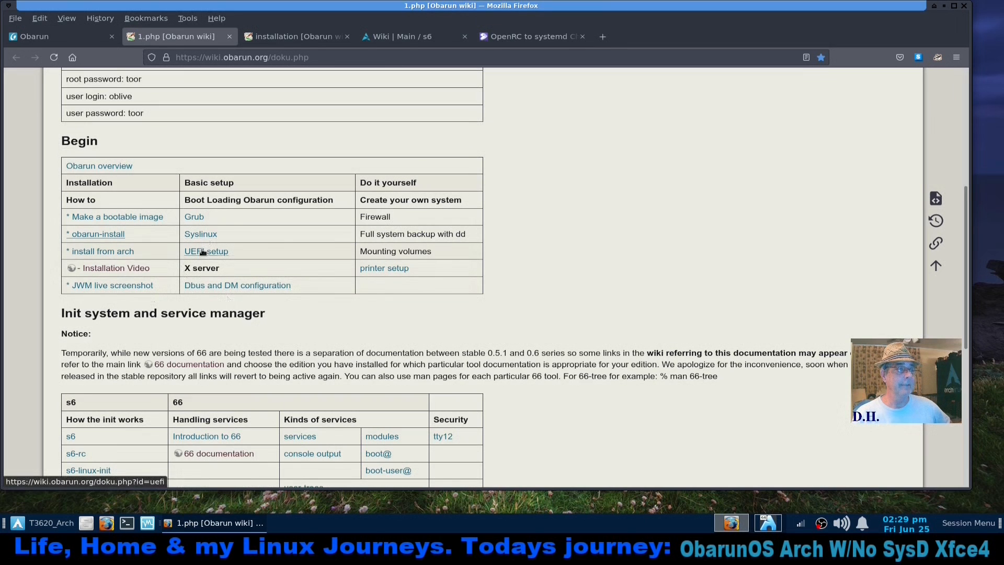
{"action": "scroll", "coordinate": [156, 157], "scroll_direction": "up", "scroll_amount": 2}
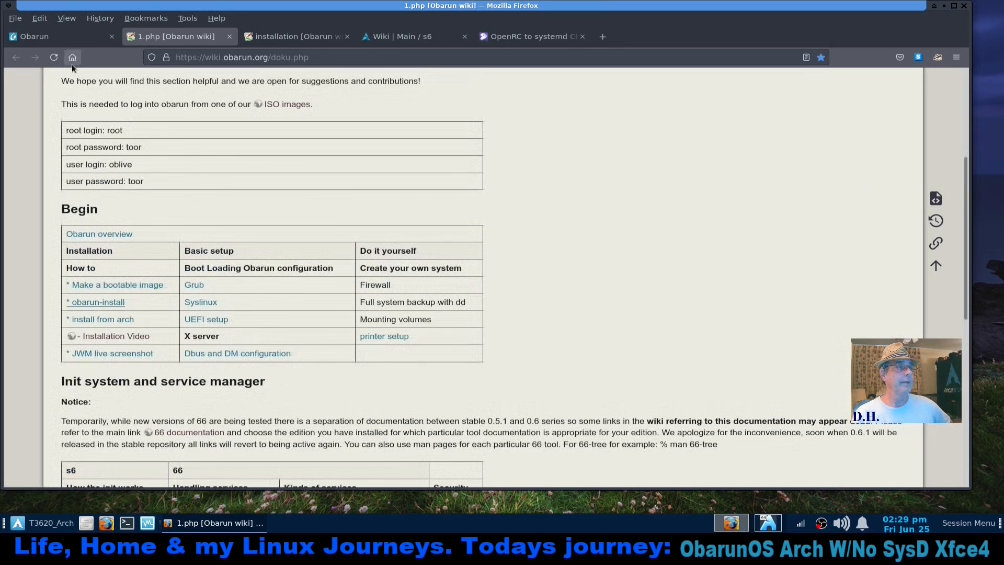
- Go back to the Obarun home page and read its description of the Arch-based system without systemd
{"action": "left_click", "coordinate": [49, 35]}
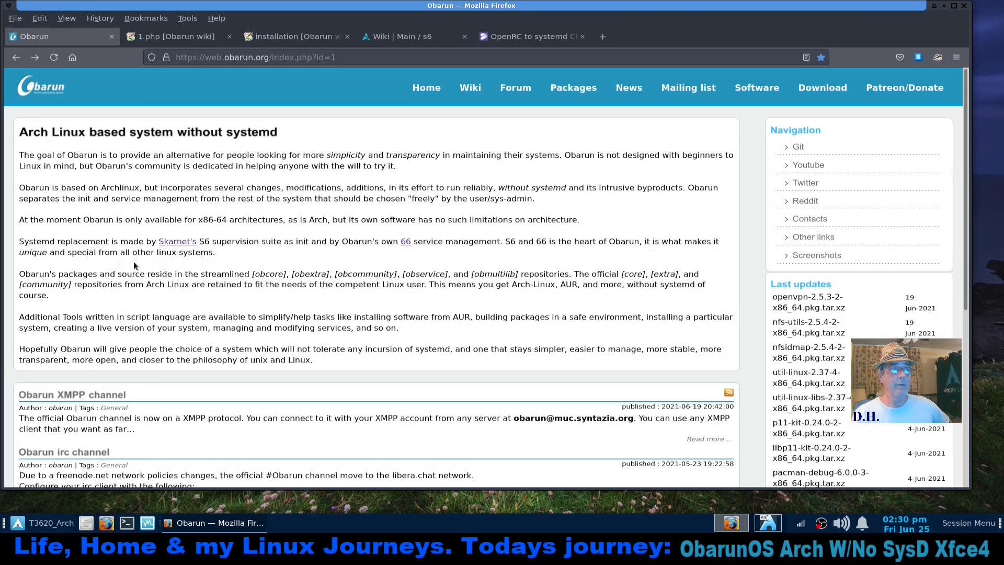
{"action": "scroll", "coordinate": [273, 303], "scroll_direction": "down", "scroll_amount": 2}
{"action": "scroll", "coordinate": [273, 304], "scroll_direction": "up", "scroll_amount": 2}
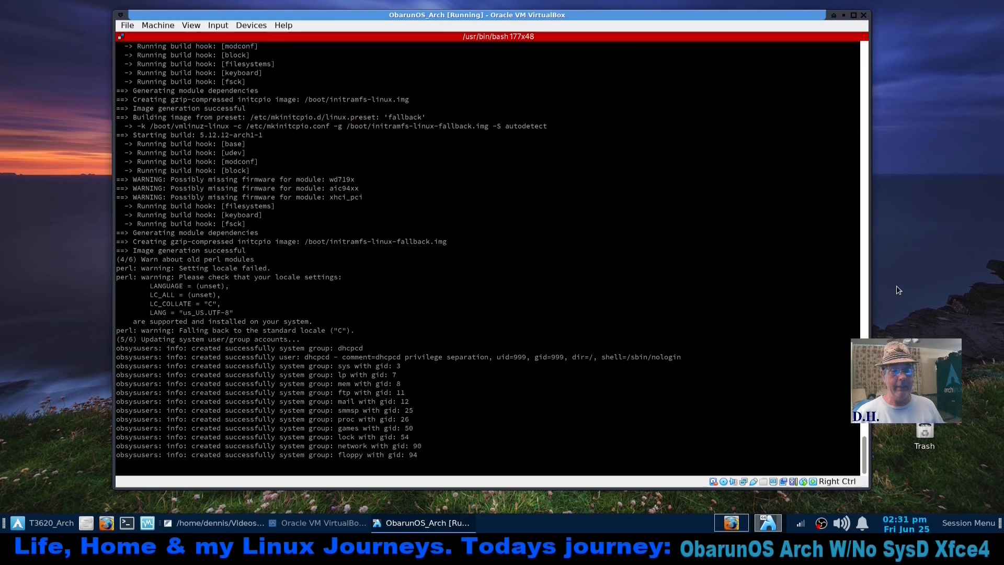
- Bring up the ObarunOS_Notes document in a wider window and read the self-installed packages and AUR command notes
{"action": "left_click", "coordinate": [253, 523]}
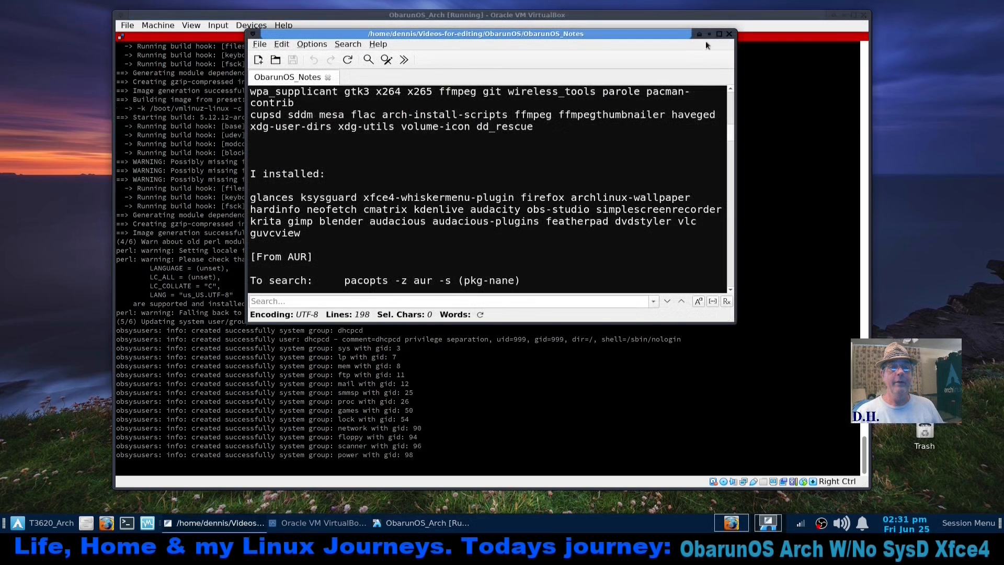
{"action": "left_click_drag", "start_coordinate": [731, 319], "coordinate": [856, 318]}
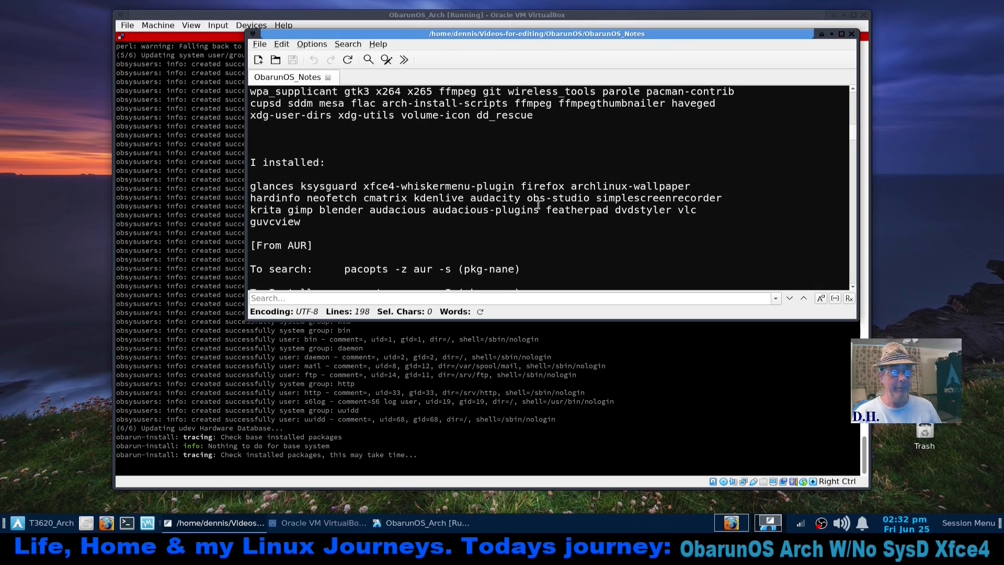
{"action": "scroll", "coordinate": [536, 206], "scroll_direction": "down", "scroll_amount": 2}
{"action": "scroll", "coordinate": [537, 206], "scroll_direction": "down", "scroll_amount": 1}
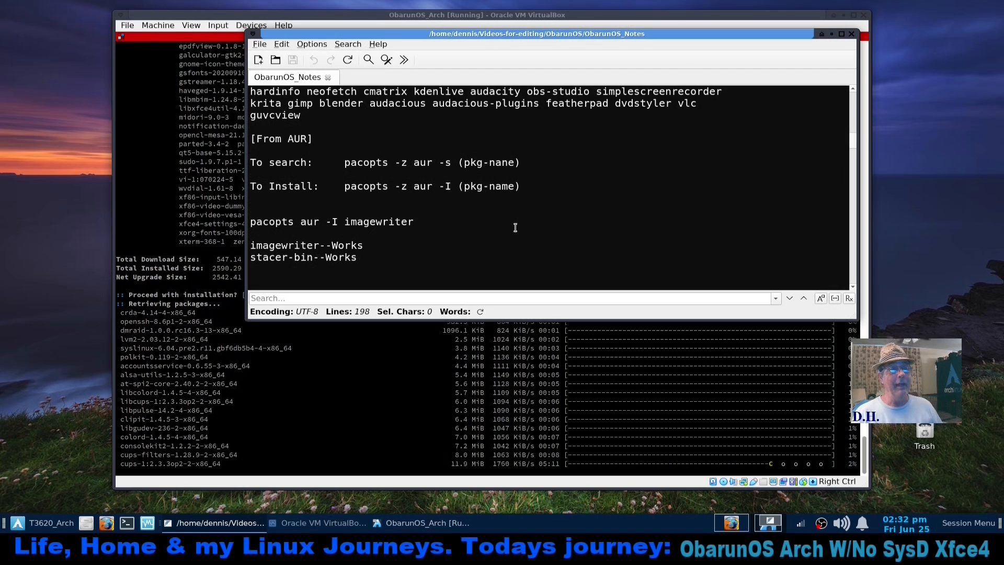
{"action": "scroll", "coordinate": [515, 227], "scroll_direction": "up", "scroll_amount": 3}
{"action": "scroll", "coordinate": [515, 228], "scroll_direction": "down", "scroll_amount": 3}
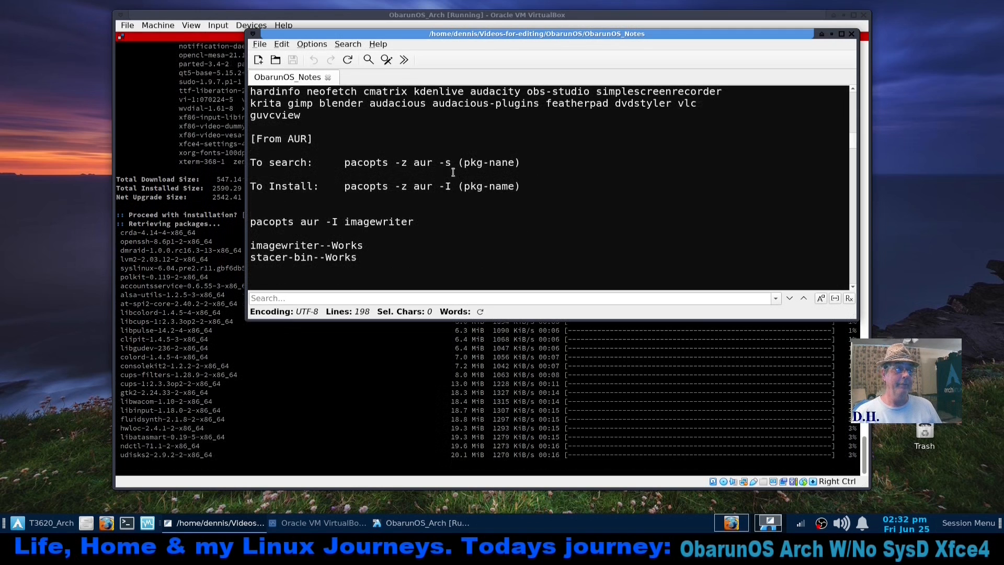
- Highlight pacopts in the notes' AUR search command, and check the total download size in the virtual machine
{"action": "left_click", "coordinate": [344, 162]}
{"action": "key", "text": "shift+End"}
{"action": "double_click", "coordinate": [356, 166]}
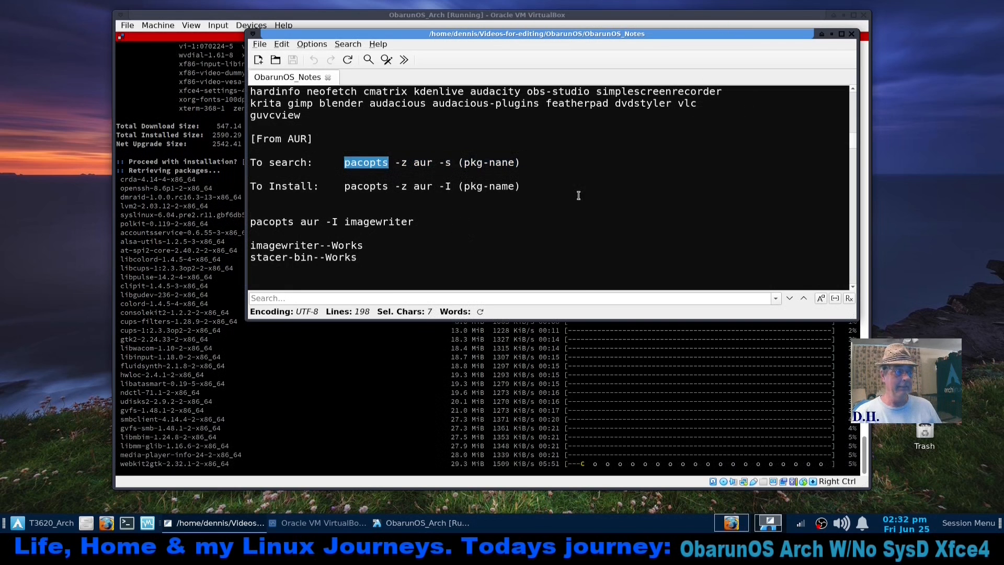
{"action": "scroll", "coordinate": [575, 186], "scroll_direction": "down", "scroll_amount": 1}
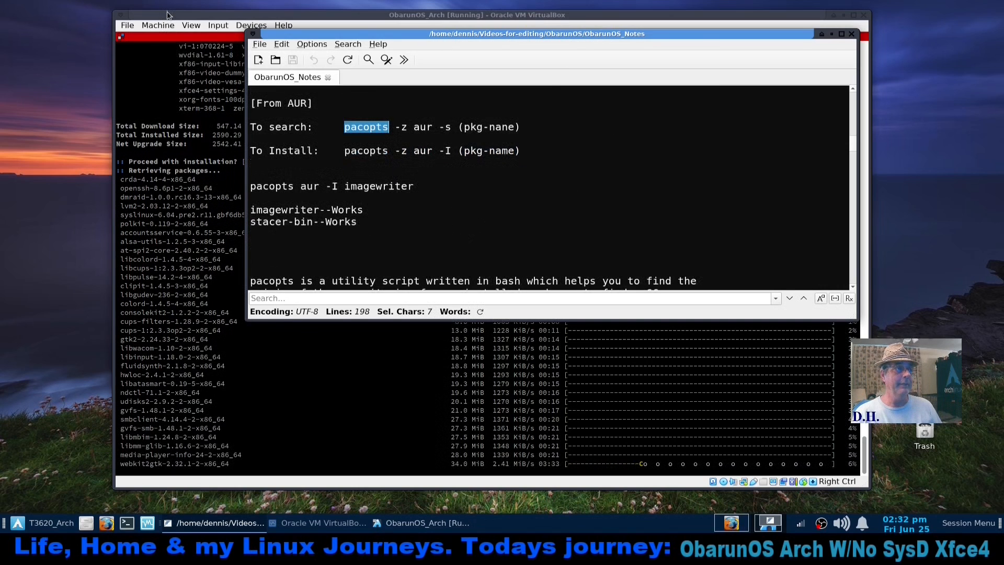
{"action": "left_click", "coordinate": [168, 11]}
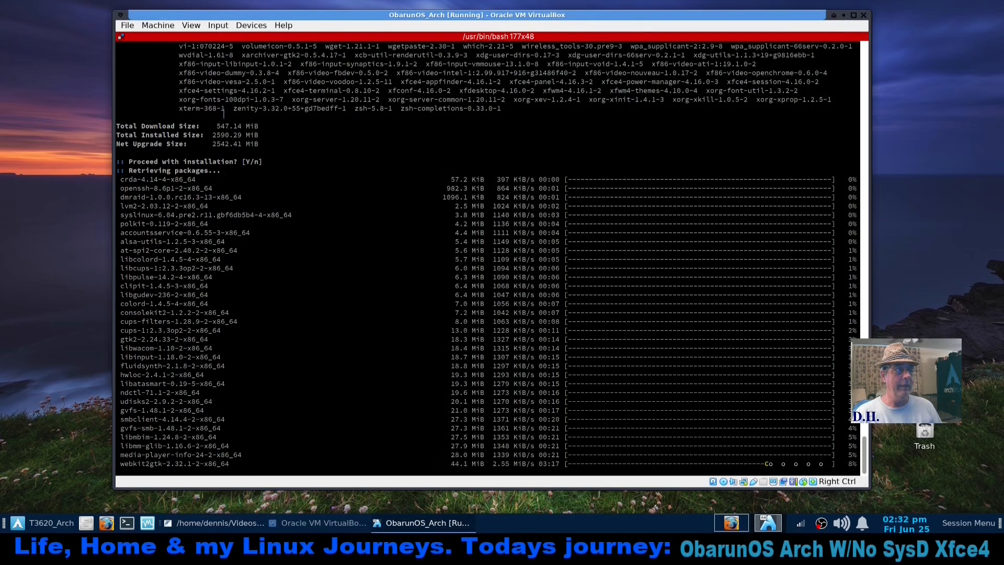
{"action": "left_click_drag", "start_coordinate": [216, 126], "coordinate": [244, 126]}
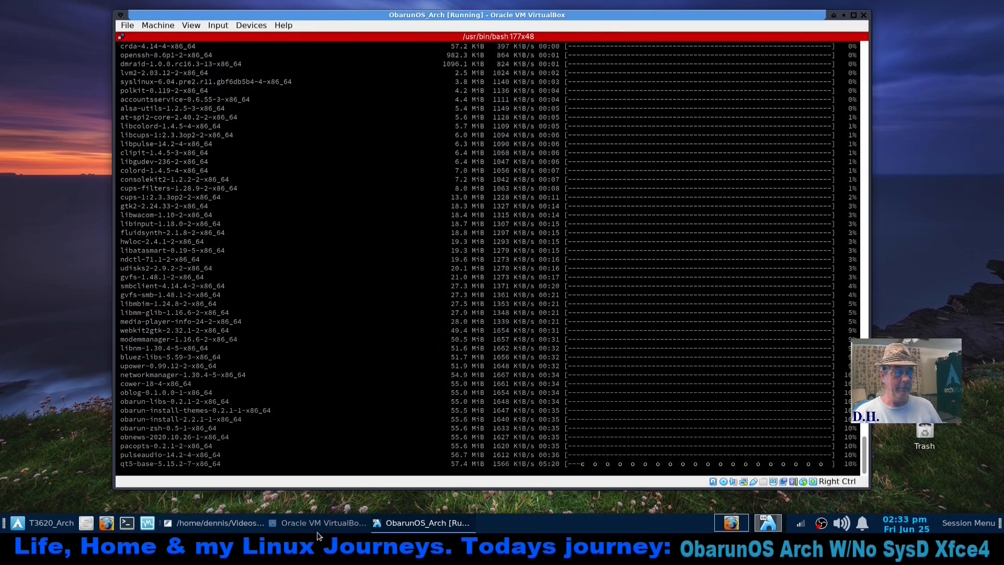
- Bring the ObarunOS_Notes document back and enlarge its window to show the pacopts description and options
{"action": "left_click", "coordinate": [257, 523]}
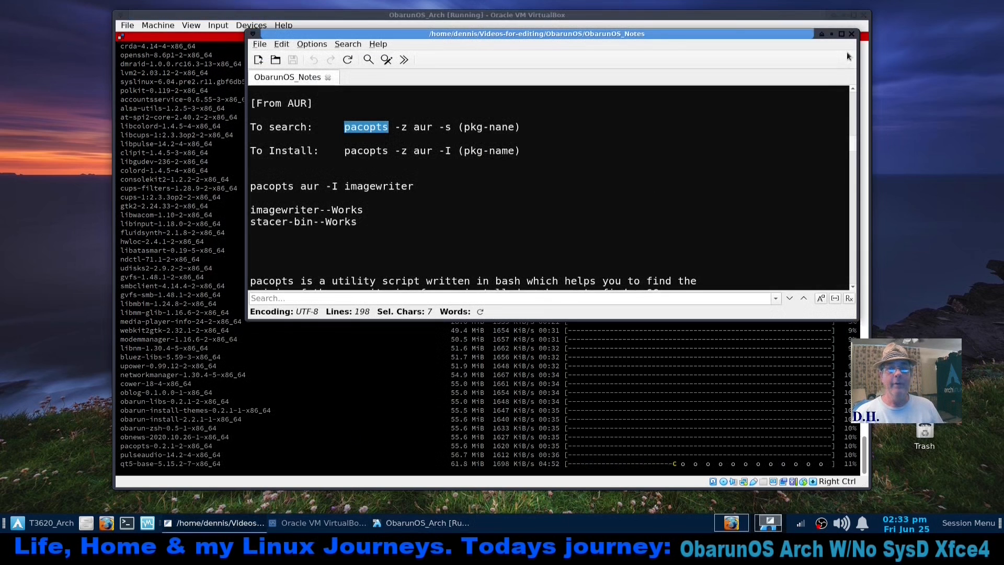
{"action": "left_click", "coordinate": [840, 34]}
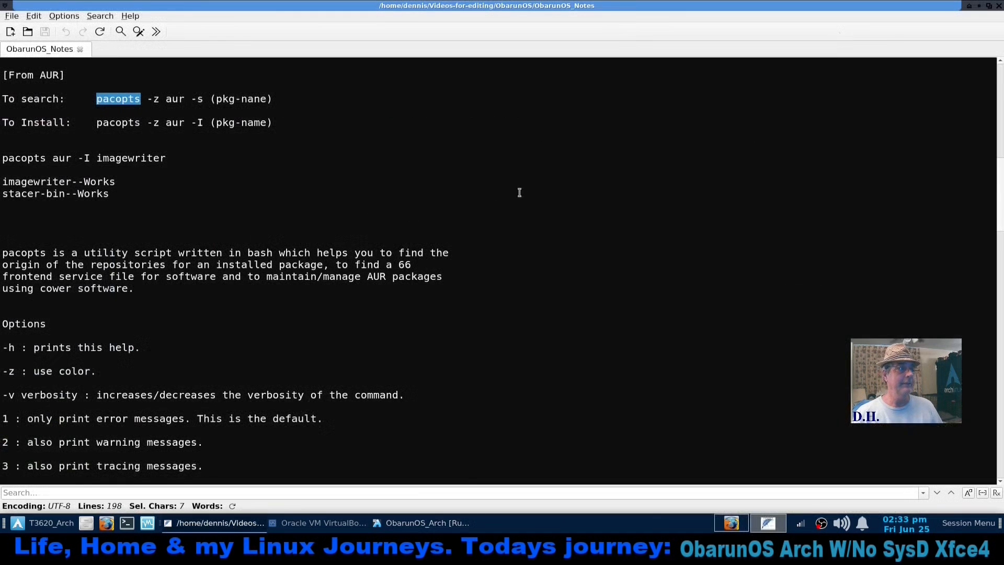
{"action": "scroll", "coordinate": [507, 199], "scroll_direction": "down", "scroll_amount": 1}
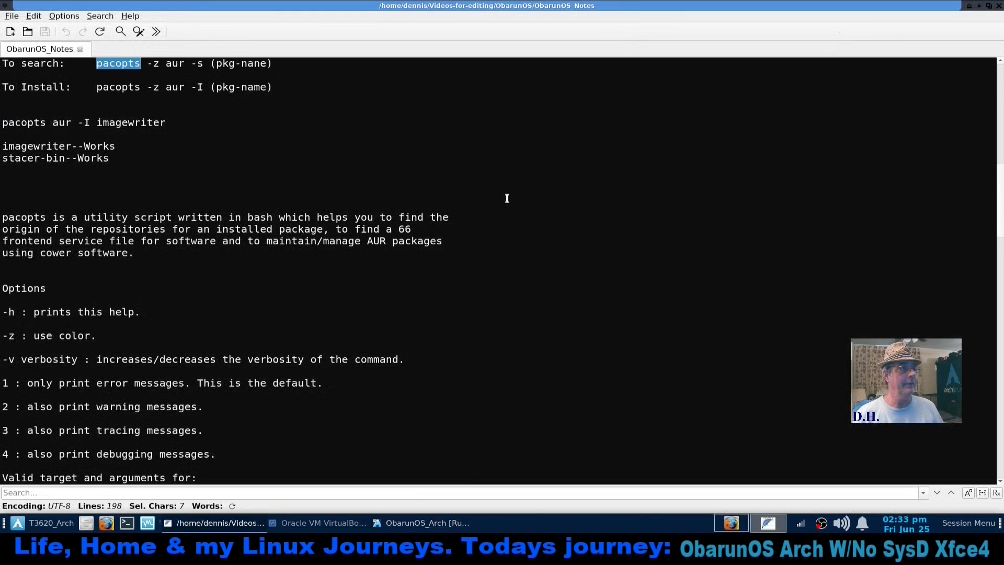
{"action": "double_click", "coordinate": [366, 10]}
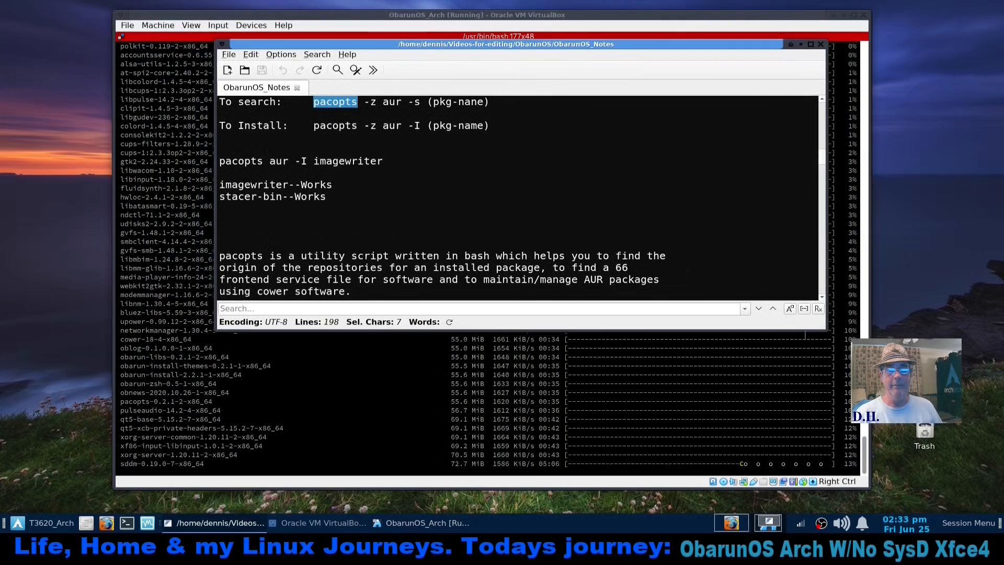
{"action": "left_click_drag", "start_coordinate": [824, 328], "coordinate": [903, 509]}
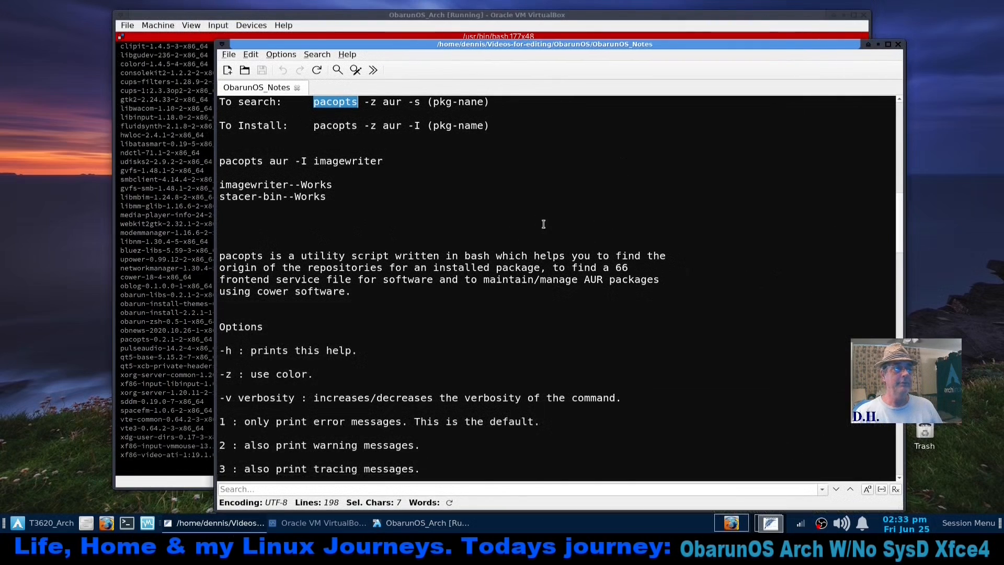
- Read the notes from the beginning, covering the base install items and the packages included with Xfce
{"action": "scroll", "coordinate": [543, 224], "scroll_direction": "up", "scroll_amount": 10}
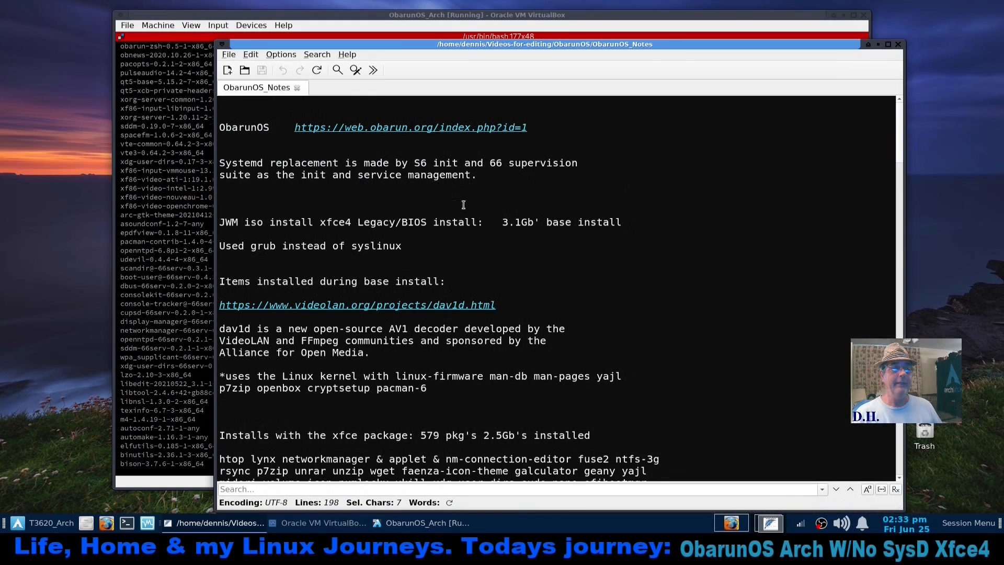
{"action": "scroll", "coordinate": [467, 205], "scroll_direction": "down", "scroll_amount": 2}
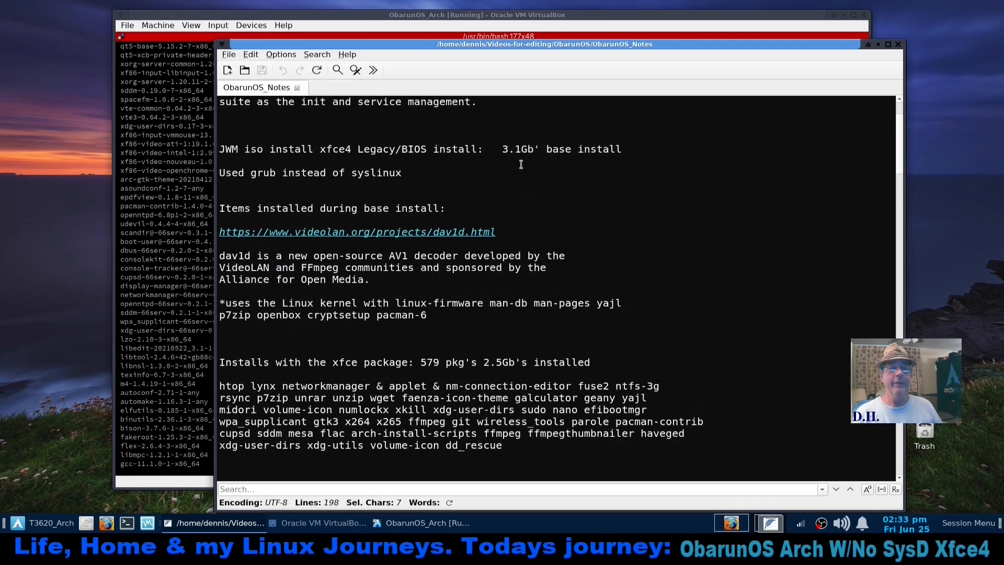
{"action": "scroll", "coordinate": [531, 166], "scroll_direction": "down", "scroll_amount": 1}
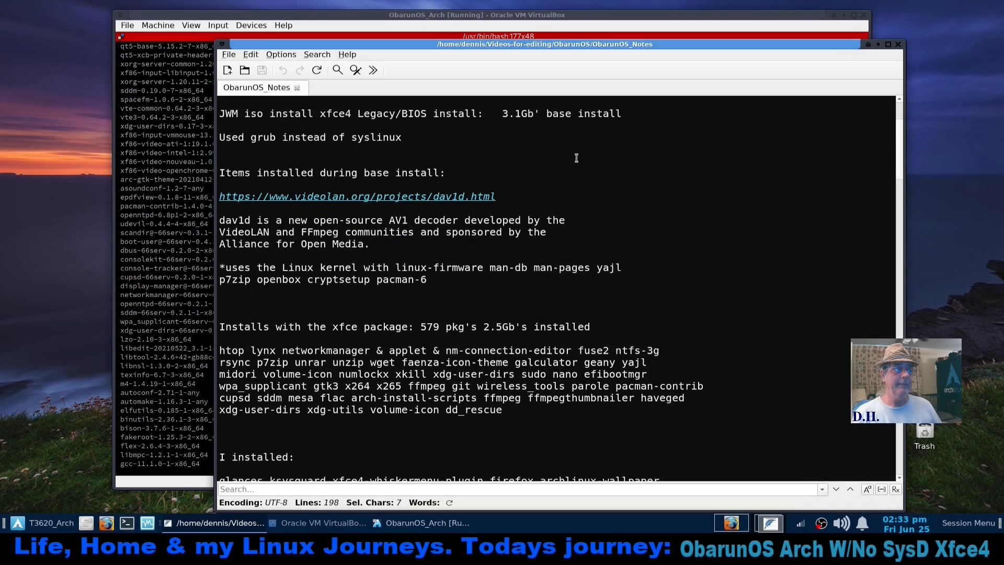
- Read the notes from the base install items through the self-installed packages and AUR commands, clearing the pacopts highlight
{"action": "scroll", "coordinate": [593, 188], "scroll_direction": "down", "scroll_amount": 1}
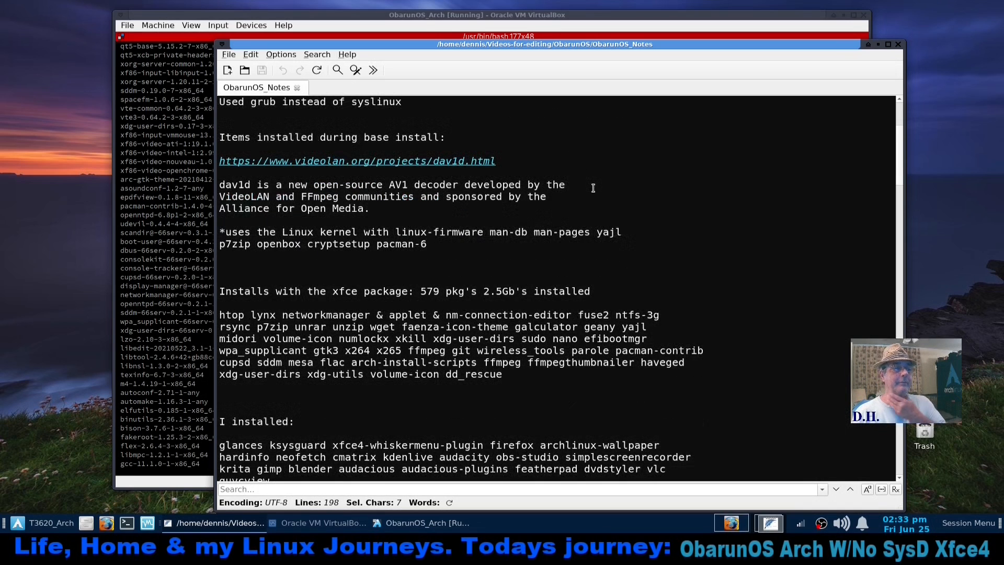
{"action": "scroll", "coordinate": [260, 191], "scroll_direction": "down", "scroll_amount": 2}
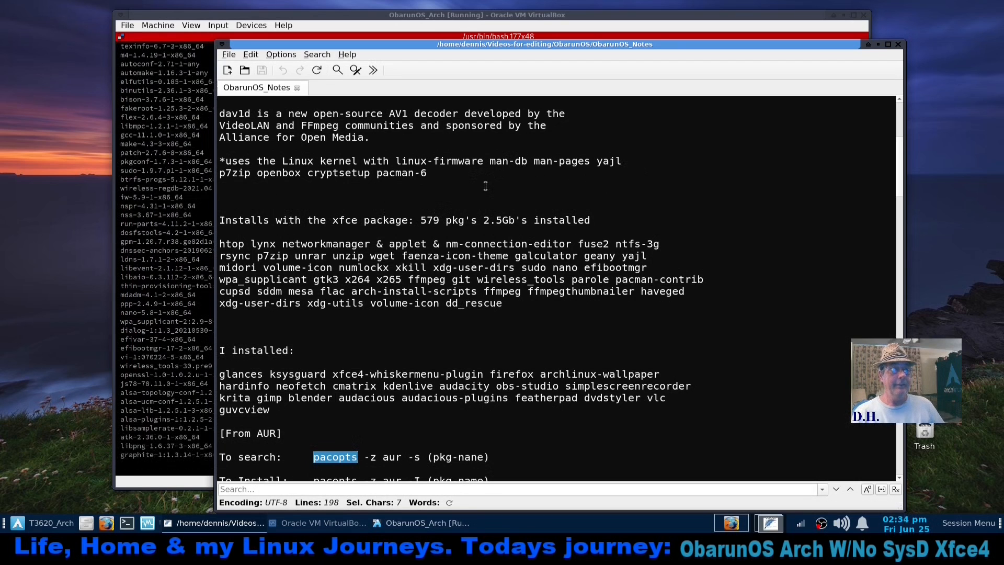
{"action": "scroll", "coordinate": [361, 249], "scroll_direction": "down", "scroll_amount": 4}
{"action": "scroll", "coordinate": [362, 249], "scroll_direction": "down", "scroll_amount": 7}
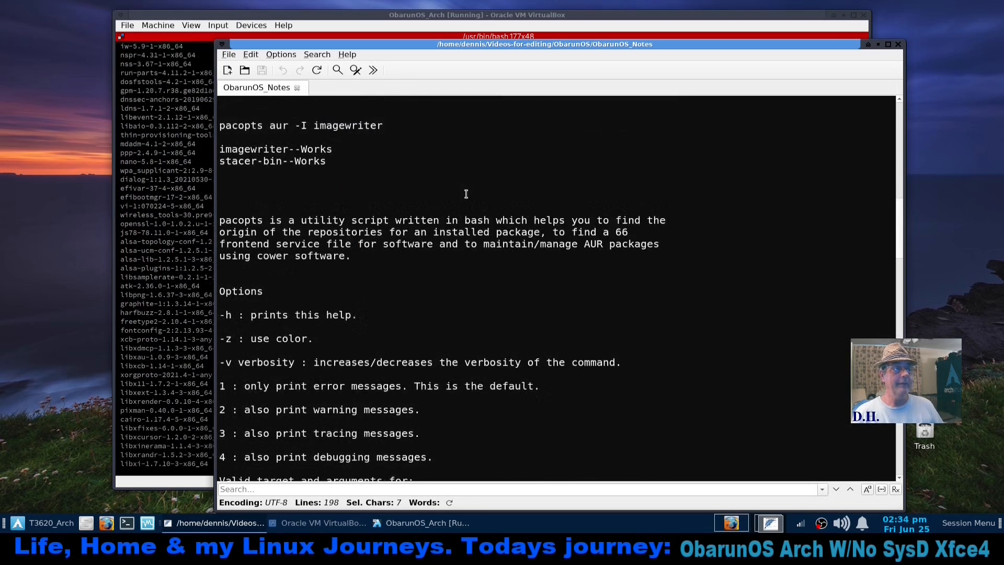
{"action": "scroll", "coordinate": [466, 194], "scroll_direction": "up", "scroll_amount": 3}
{"action": "left_click", "coordinate": [377, 247]}
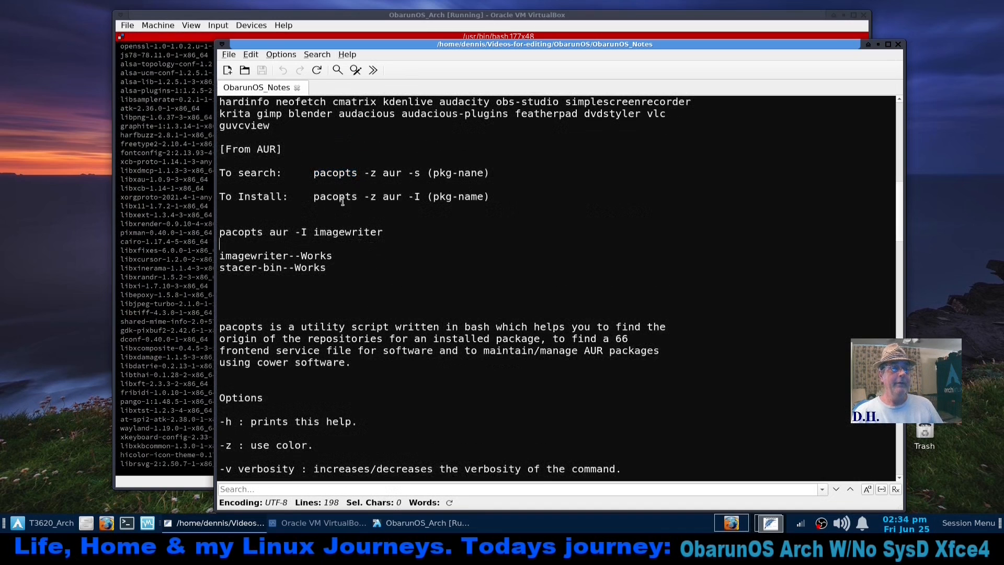
- Find the aur synopsis in the notes and highlight the syntax "pacopts <options> aur <aur_options> <target> <arguments>"
{"action": "scroll", "coordinate": [442, 250], "scroll_direction": "down", "scroll_amount": 13}
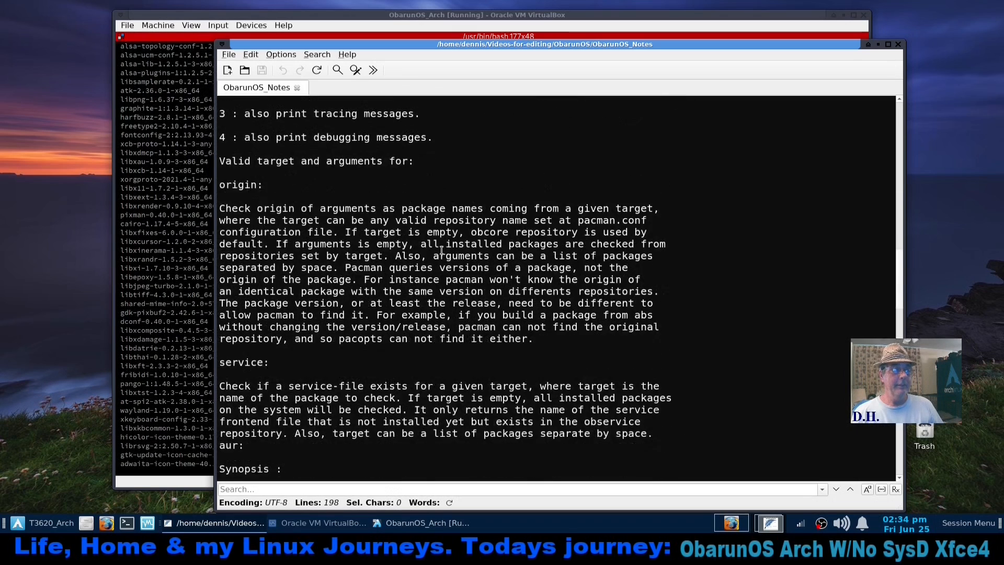
{"action": "scroll", "coordinate": [442, 250], "scroll_direction": "down", "scroll_amount": 6}
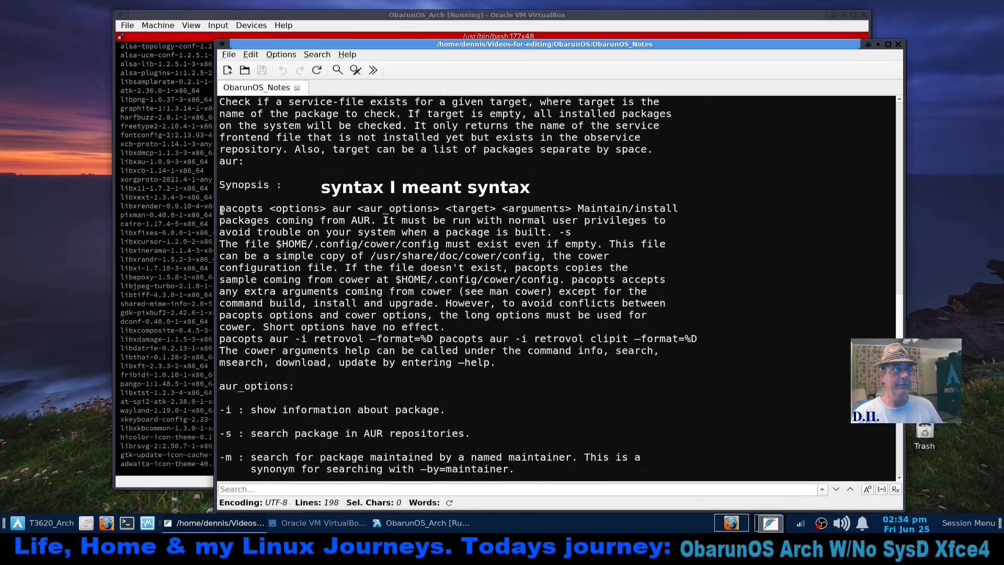
{"action": "left_click_drag", "start_coordinate": [225, 209], "coordinate": [294, 208]}
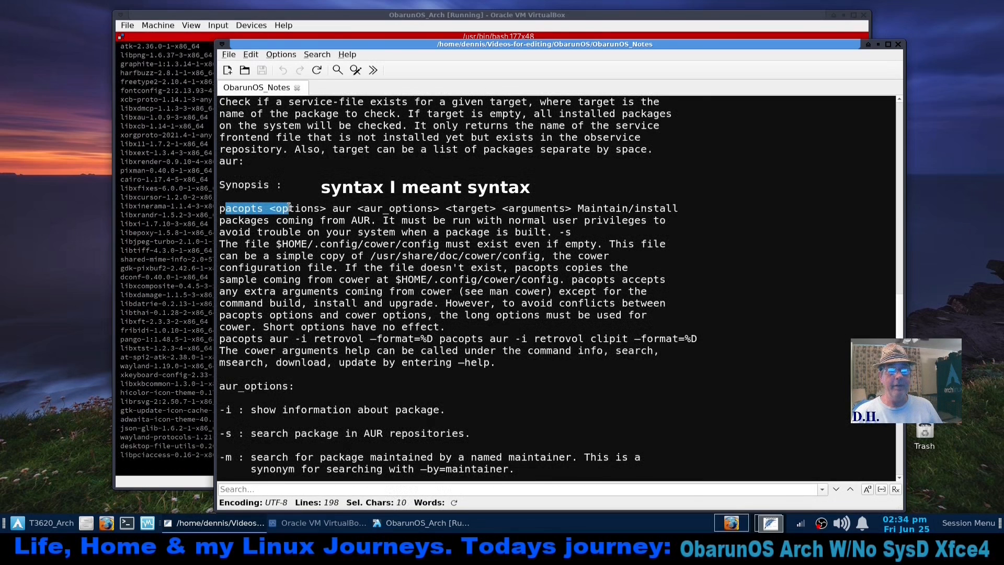
{"action": "left_click", "coordinate": [221, 209]}
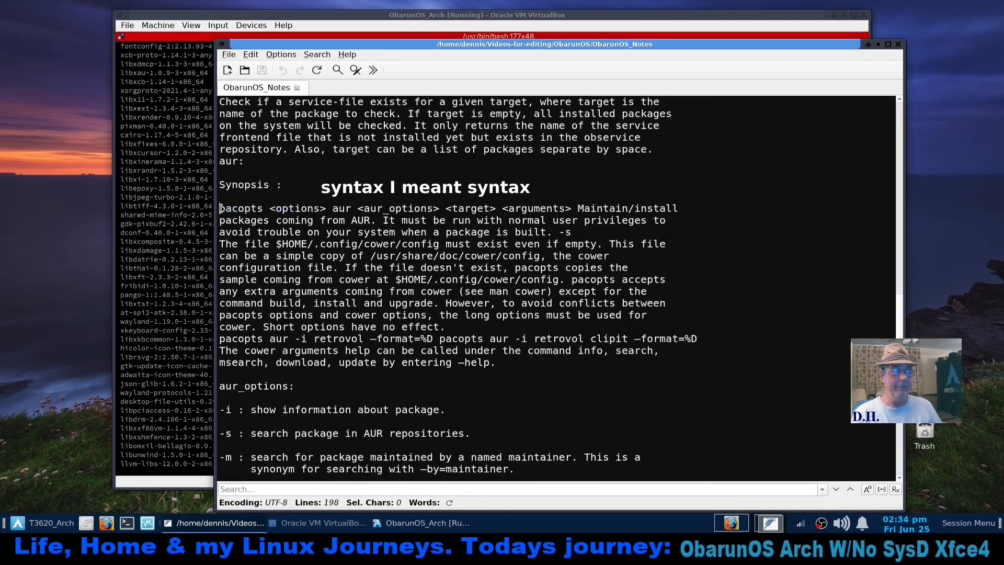
{"action": "left_click_drag", "start_coordinate": [221, 208], "coordinate": [573, 210]}
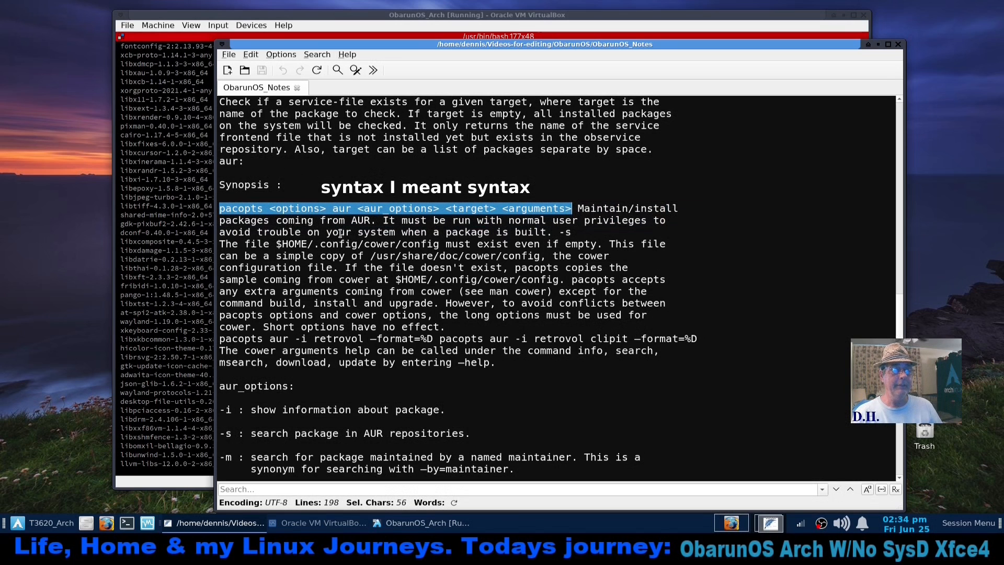
- Review the pacopts general options, verbosity levels and valid target descriptions in the notes
{"action": "scroll", "coordinate": [339, 234], "scroll_direction": "up", "scroll_amount": 12}
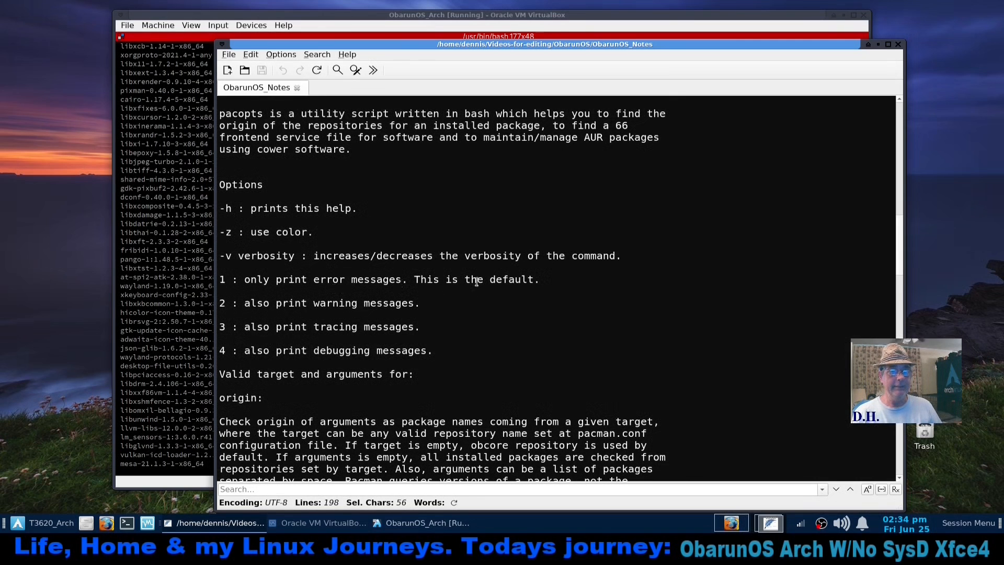
{"action": "scroll", "coordinate": [495, 279], "scroll_direction": "down", "scroll_amount": 2}
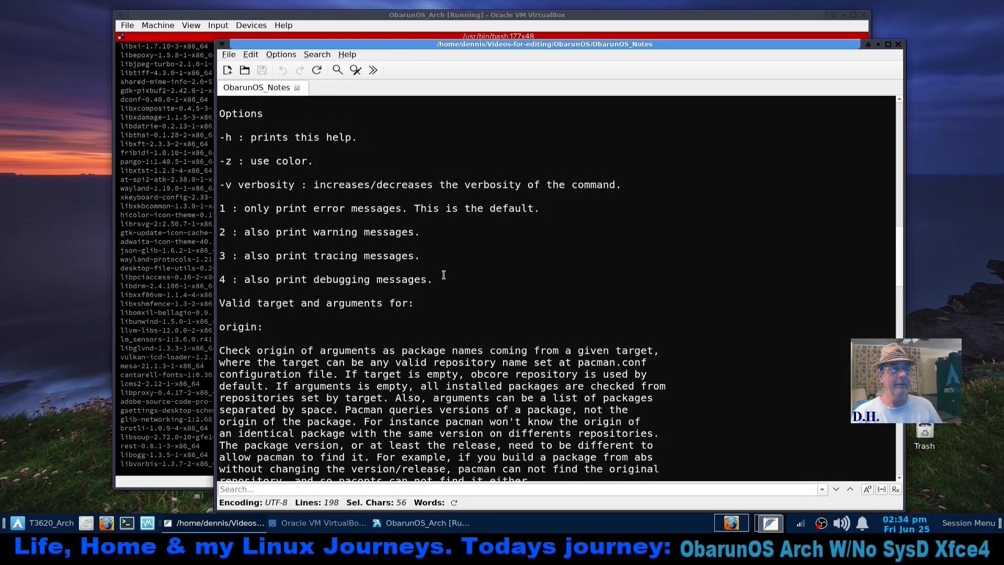
{"action": "scroll", "coordinate": [443, 274], "scroll_direction": "down", "scroll_amount": 6}
{"action": "scroll", "coordinate": [396, 252], "scroll_direction": "up", "scroll_amount": 4}
{"action": "scroll", "coordinate": [395, 251], "scroll_direction": "up", "scroll_amount": 6}
{"action": "scroll", "coordinate": [318, 306], "scroll_direction": "down", "scroll_amount": 1}
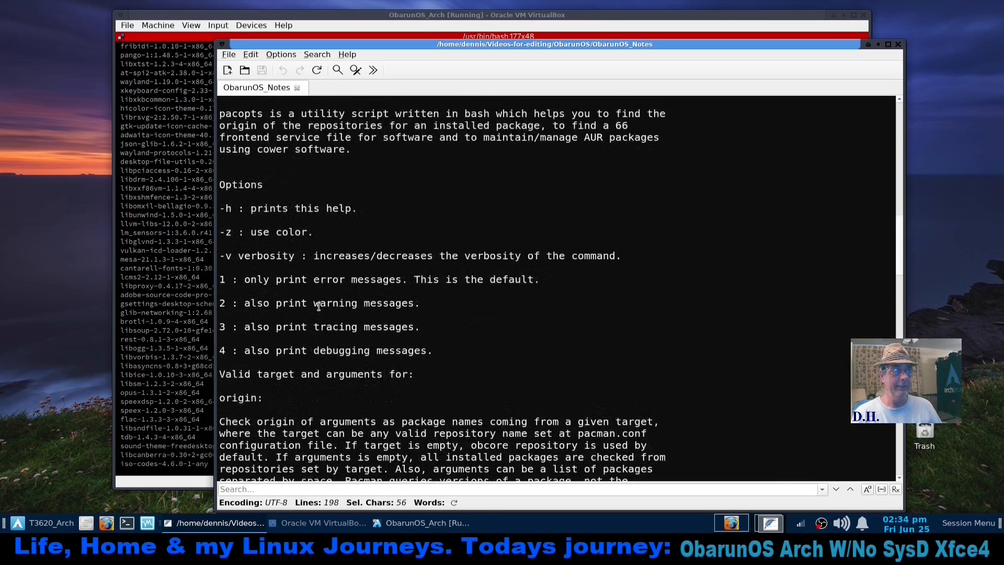
{"action": "scroll", "coordinate": [317, 304], "scroll_direction": "down", "scroll_amount": 3}
{"action": "scroll", "coordinate": [298, 230], "scroll_direction": "up", "scroll_amount": 2}
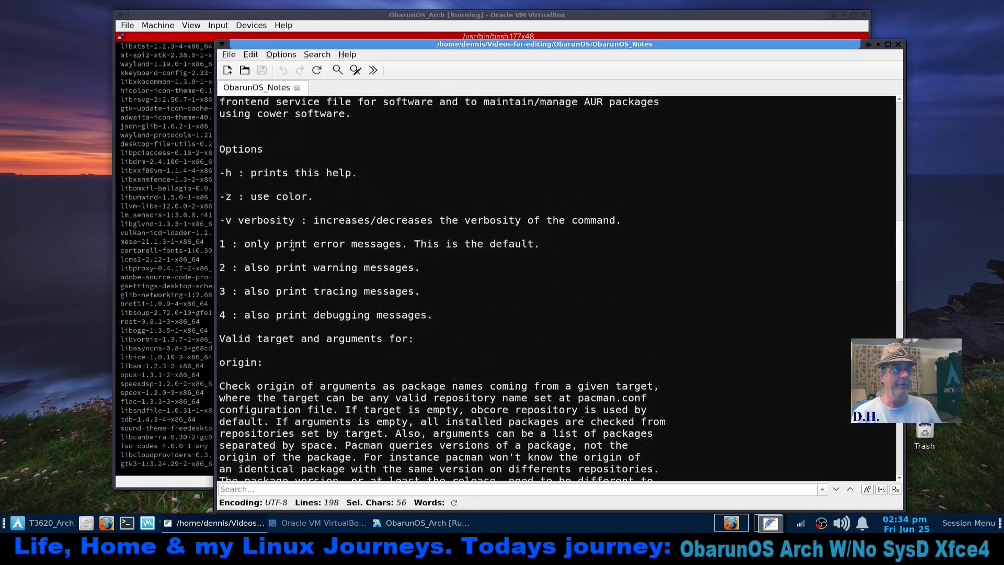
- Read the aur_options list through to the Files section and highlight the I of the -I install option
{"action": "scroll", "coordinate": [283, 203], "scroll_direction": "down", "scroll_amount": 14}
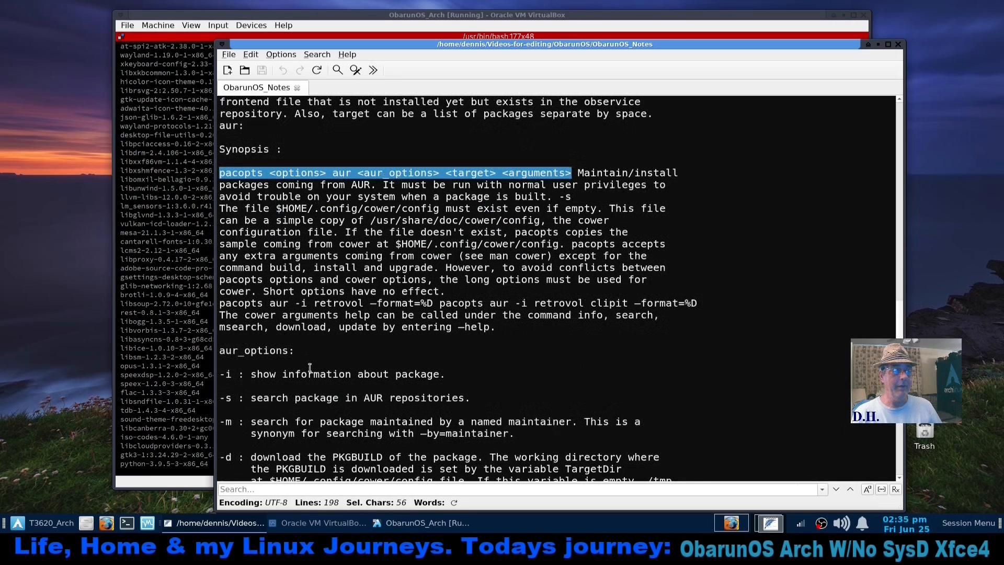
{"action": "scroll", "coordinate": [310, 368], "scroll_direction": "down", "scroll_amount": 4}
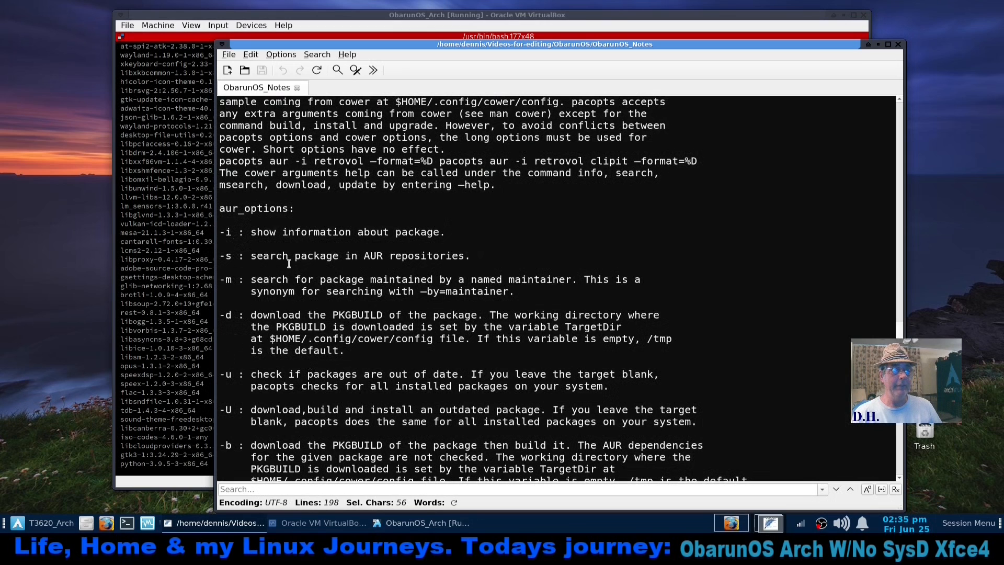
{"action": "scroll", "coordinate": [287, 310], "scroll_direction": "down", "scroll_amount": 2}
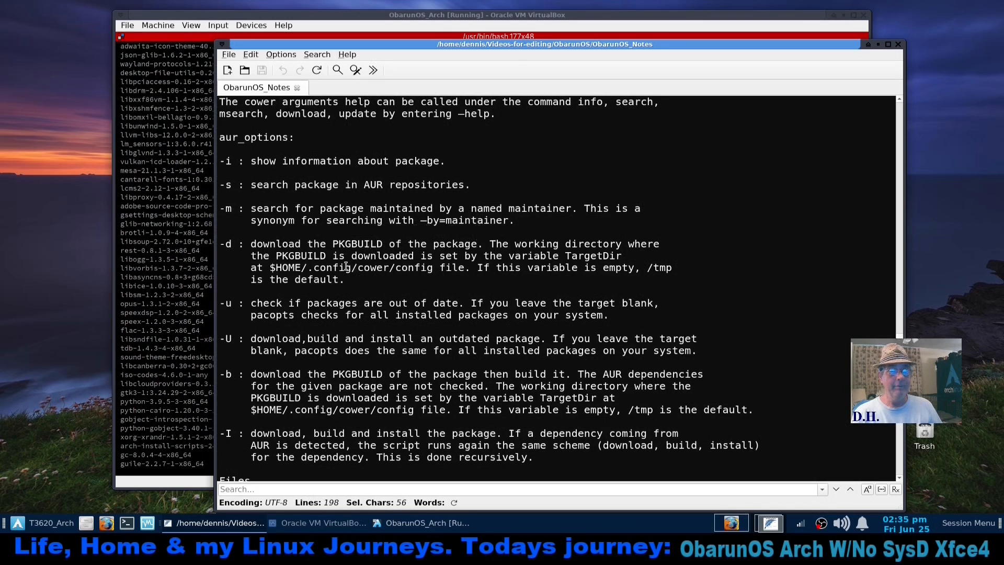
{"action": "scroll", "coordinate": [331, 273], "scroll_direction": "down", "scroll_amount": 1}
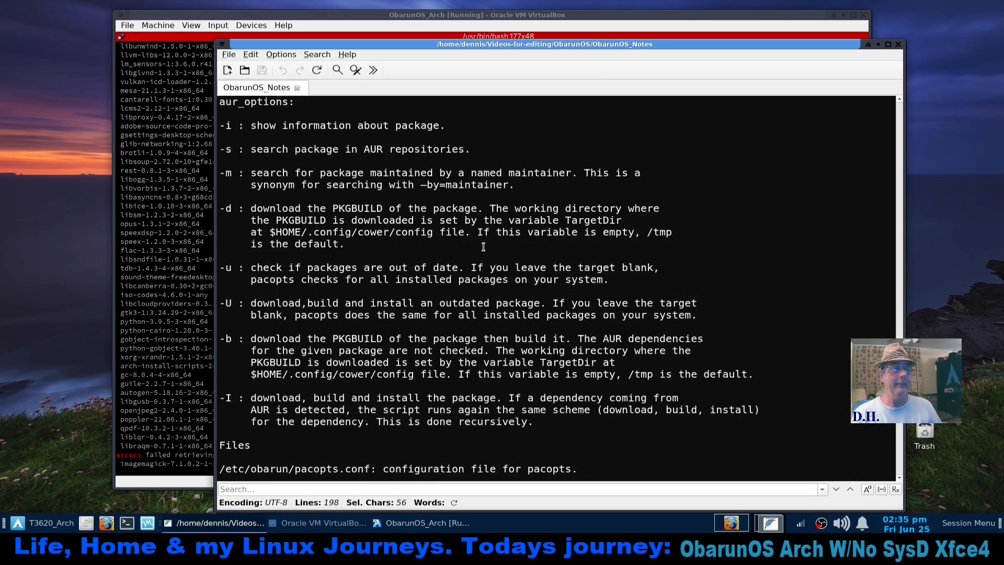
{"action": "scroll", "coordinate": [478, 245], "scroll_direction": "down", "scroll_amount": 2}
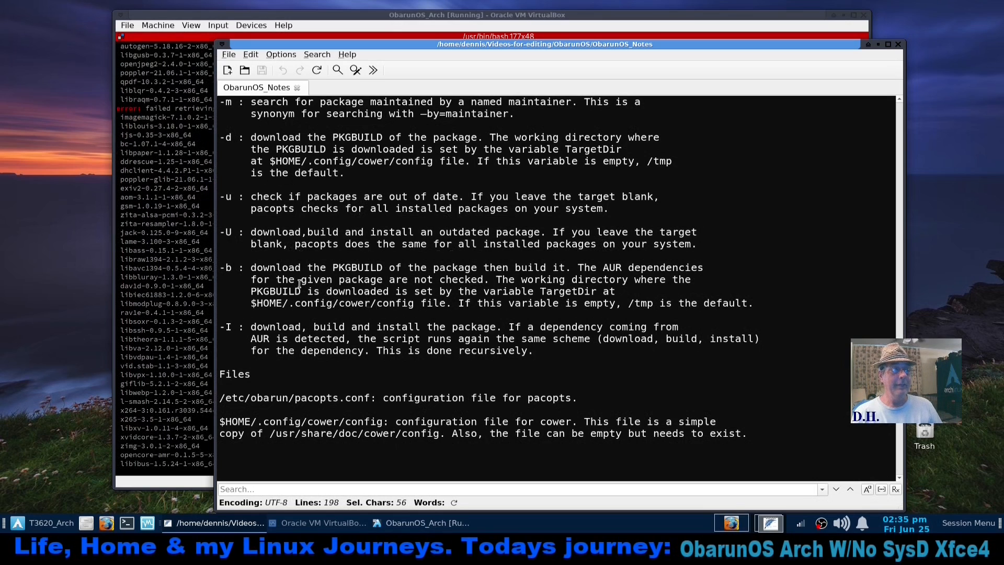
{"action": "scroll", "coordinate": [433, 283], "scroll_direction": "down", "scroll_amount": 2}
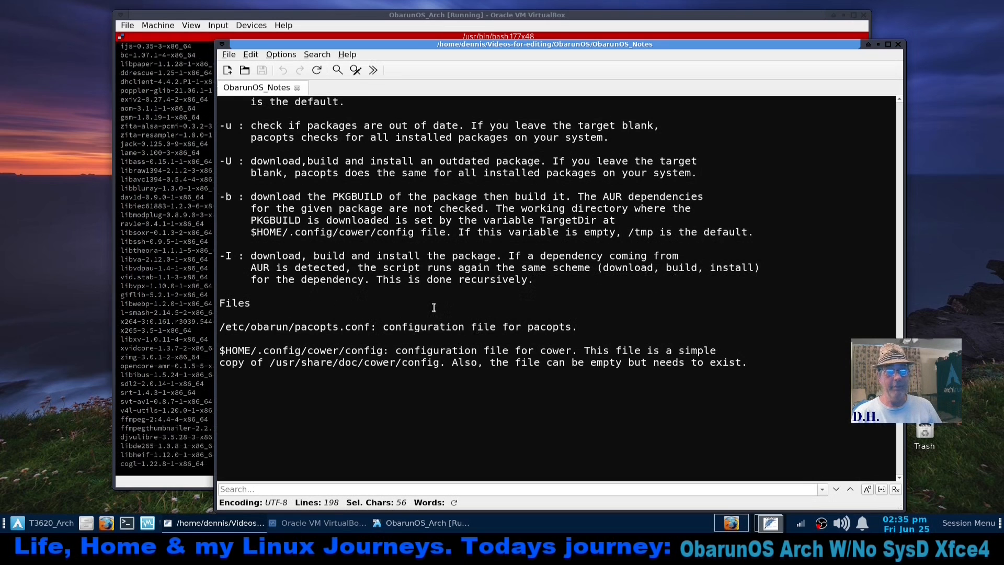
{"action": "left_click_drag", "start_coordinate": [226, 256], "coordinate": [233, 258]}
- Return to the AUR commands in the notes and highlight the pacopts search command and the imagewriter package name
{"action": "scroll", "coordinate": [477, 303], "scroll_direction": "up", "scroll_amount": 10}
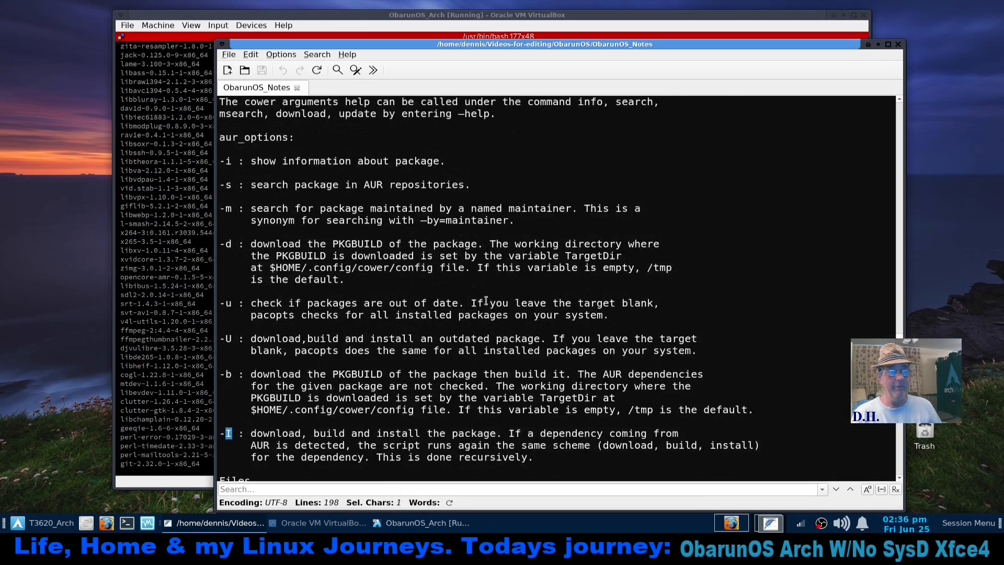
{"action": "scroll", "coordinate": [477, 303], "scroll_direction": "up", "scroll_amount": 12}
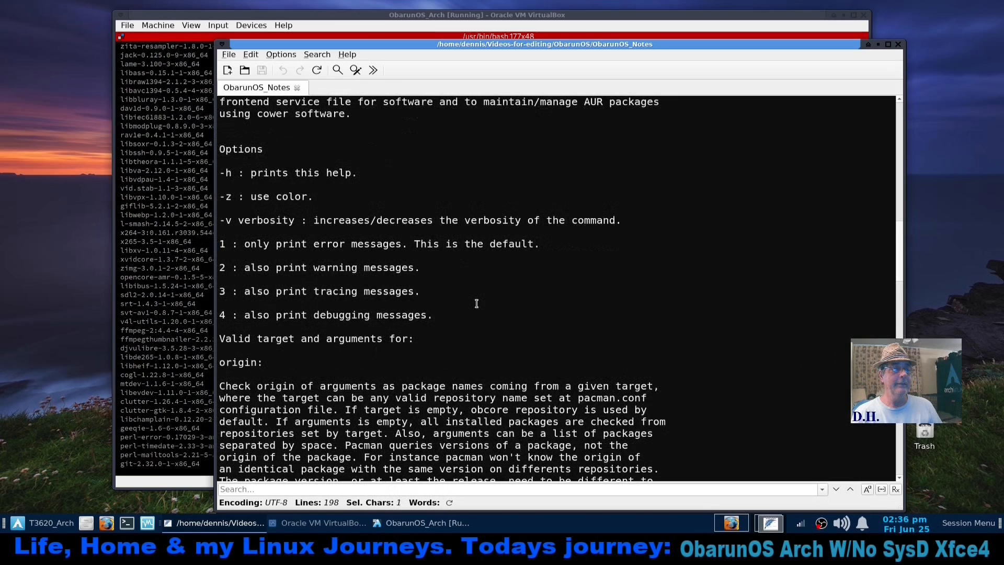
{"action": "scroll", "coordinate": [476, 303], "scroll_direction": "up", "scroll_amount": 7}
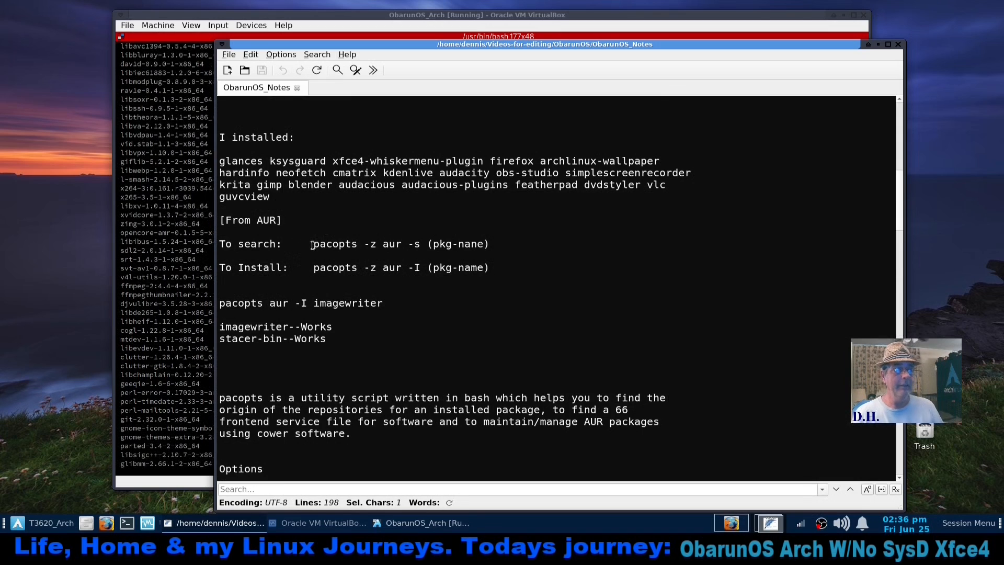
{"action": "left_click_drag", "start_coordinate": [311, 245], "coordinate": [360, 243]}
{"action": "key", "text": "shift+End"}
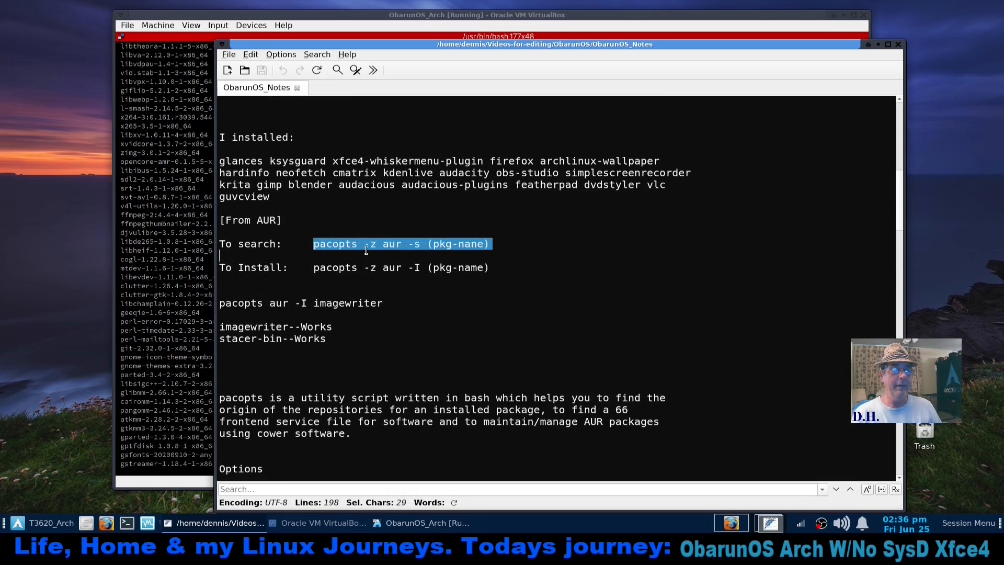
{"action": "left_click", "coordinate": [391, 262]}
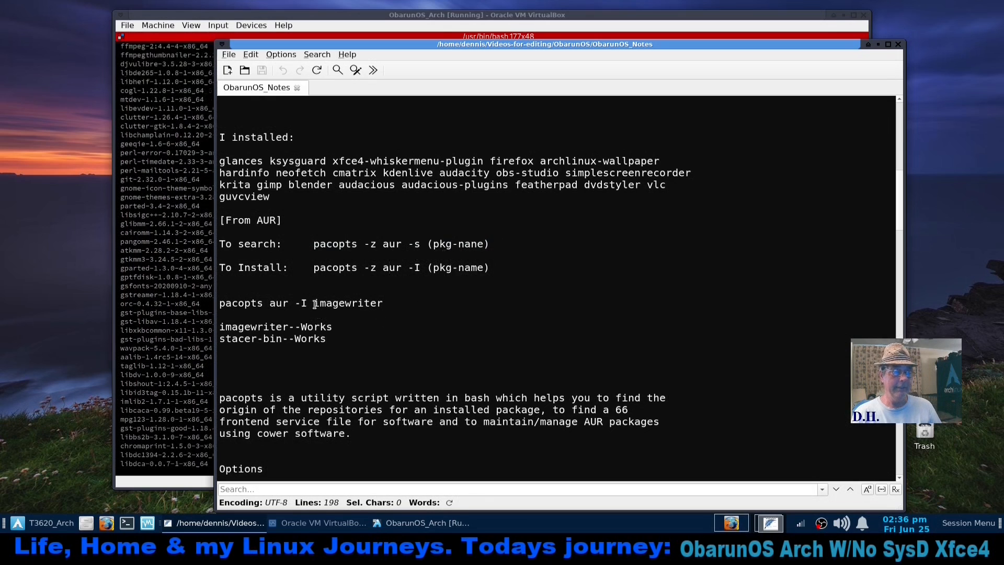
{"action": "double_click", "coordinate": [382, 302]}
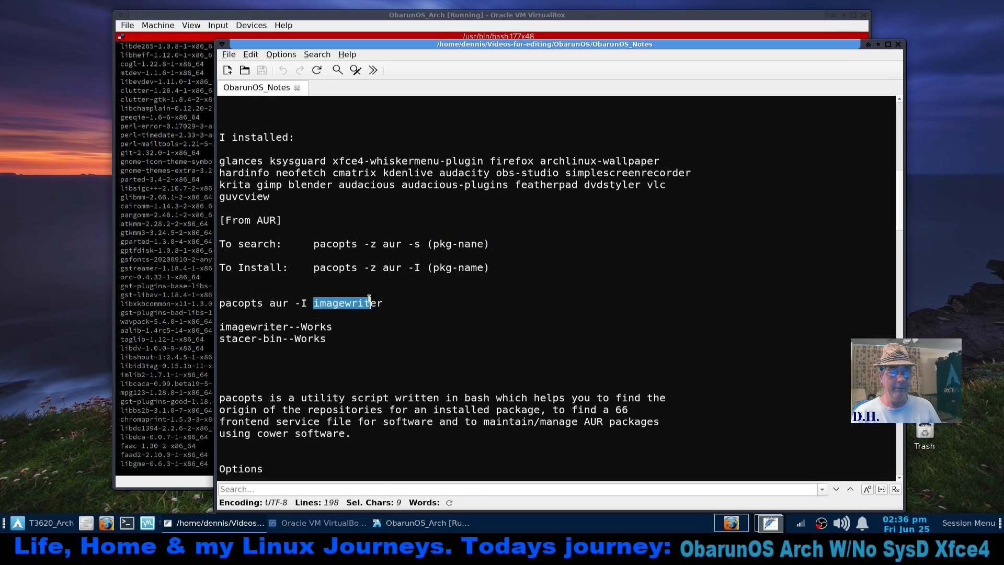
{"action": "left_click", "coordinate": [502, 319]}
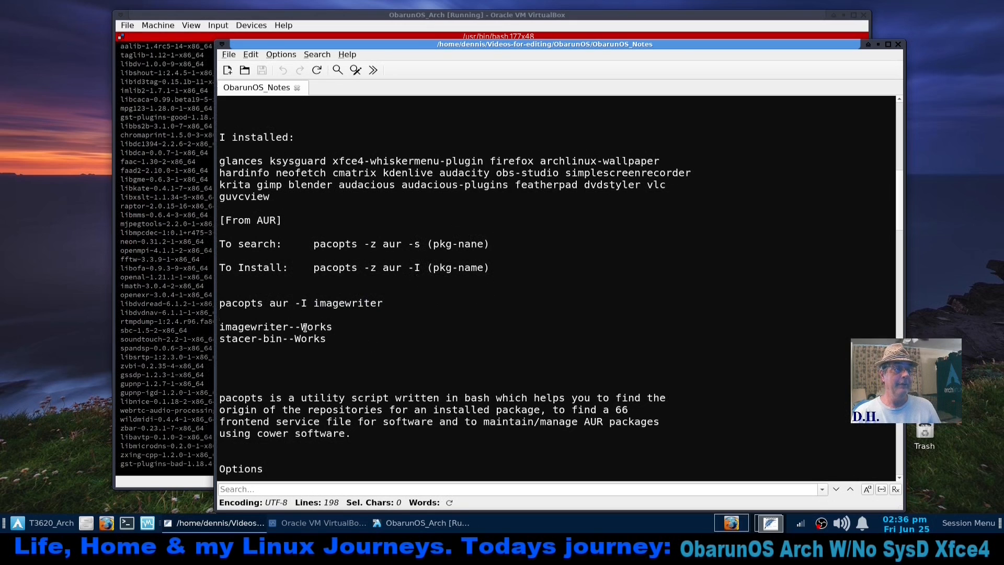
- Skim the pacopts notes down to the configuration files section and return to the beginning of the document
{"action": "scroll", "coordinate": [493, 313], "scroll_direction": "down", "scroll_amount": 2}
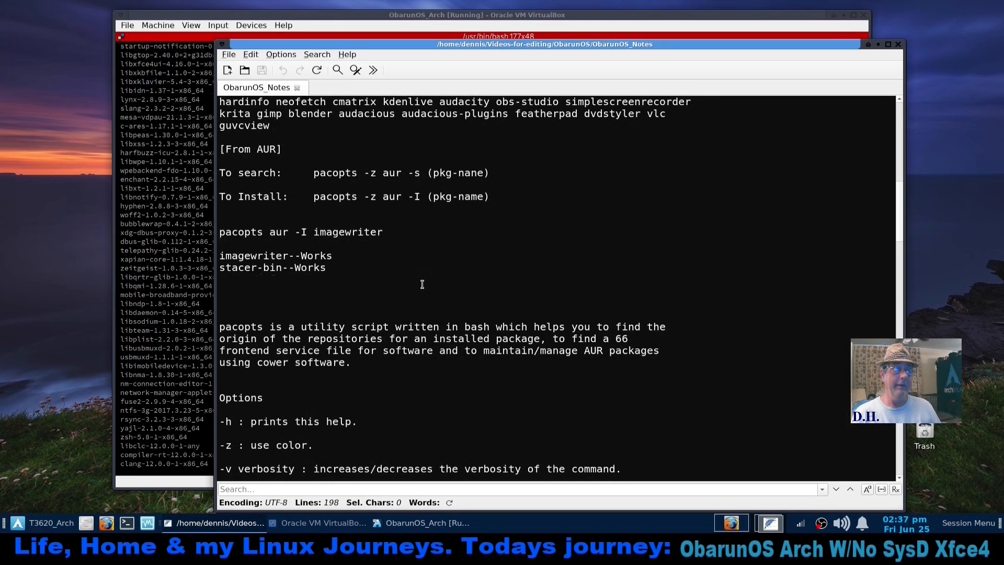
{"action": "scroll", "coordinate": [429, 284], "scroll_direction": "up", "scroll_amount": 1}
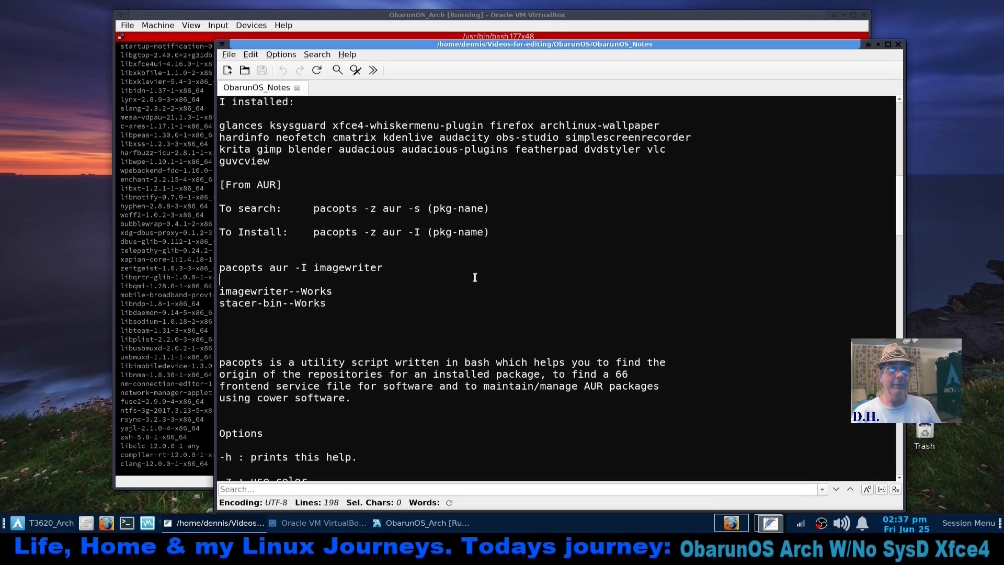
{"action": "scroll", "coordinate": [475, 277], "scroll_direction": "down", "scroll_amount": 20}
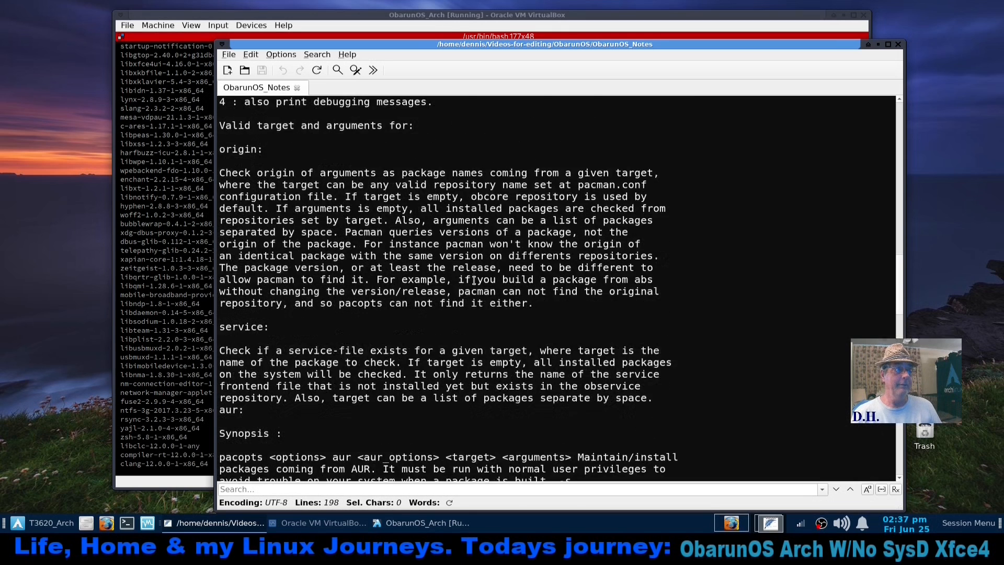
{"action": "scroll", "coordinate": [473, 280], "scroll_direction": "down", "scroll_amount": 10}
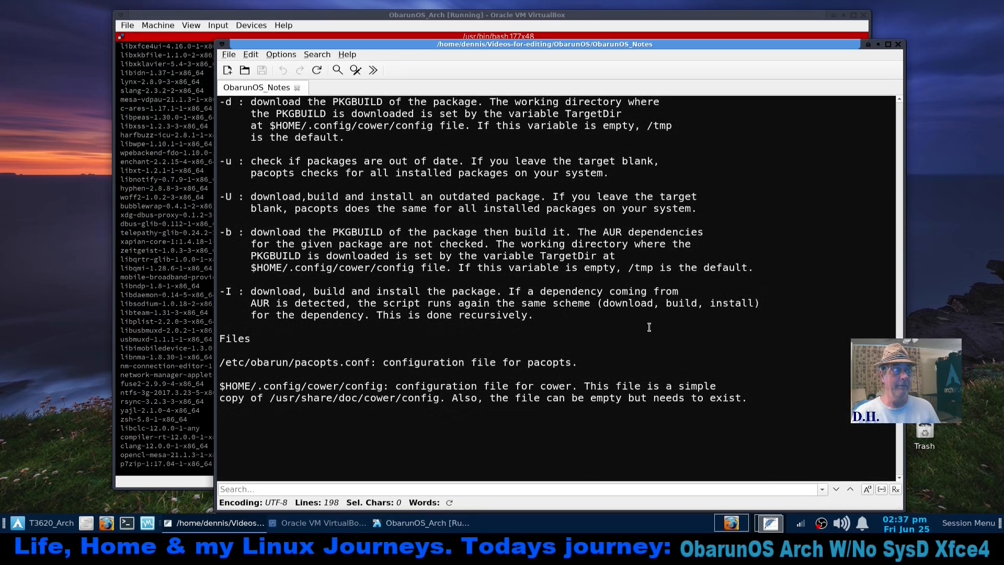
{"action": "scroll", "coordinate": [343, 387], "scroll_direction": "up", "scroll_amount": 1}
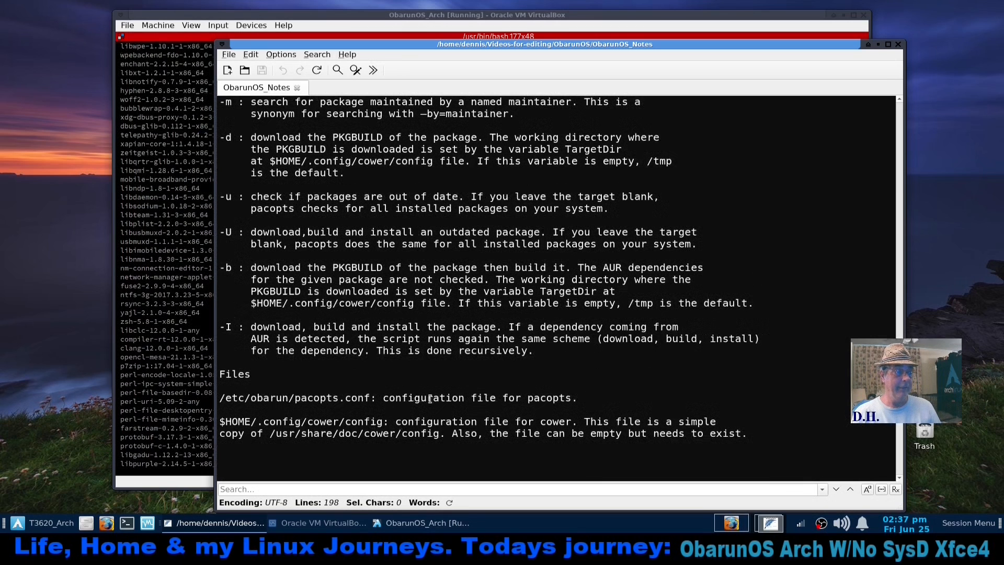
{"action": "scroll", "coordinate": [546, 373], "scroll_direction": "up", "scroll_amount": 20}
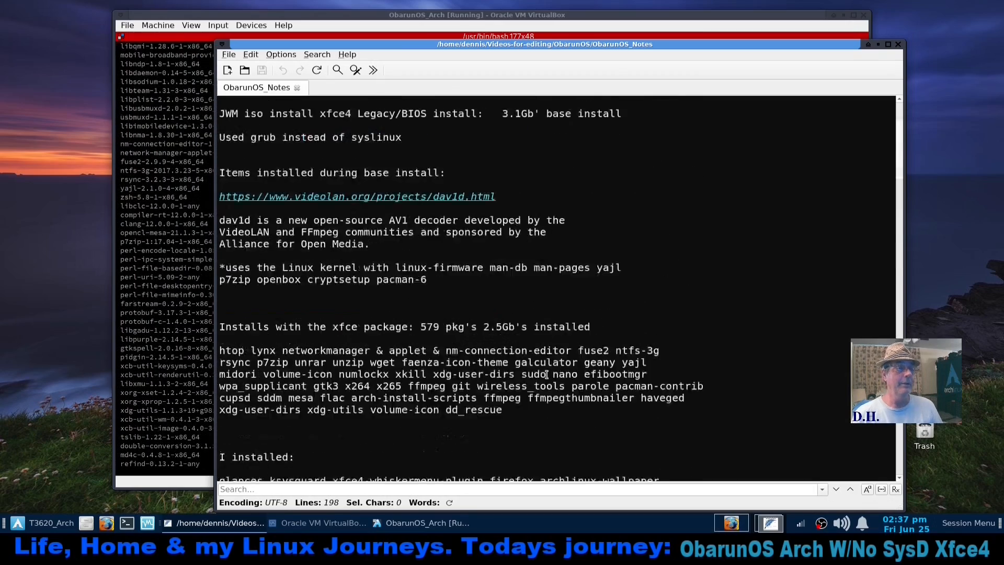
- Review the Xfce and self-installed package lists, and bring the ObarunOS_Arch virtual machine window forward to check the package installation
{"action": "scroll", "coordinate": [546, 373], "scroll_direction": "down", "scroll_amount": 6}
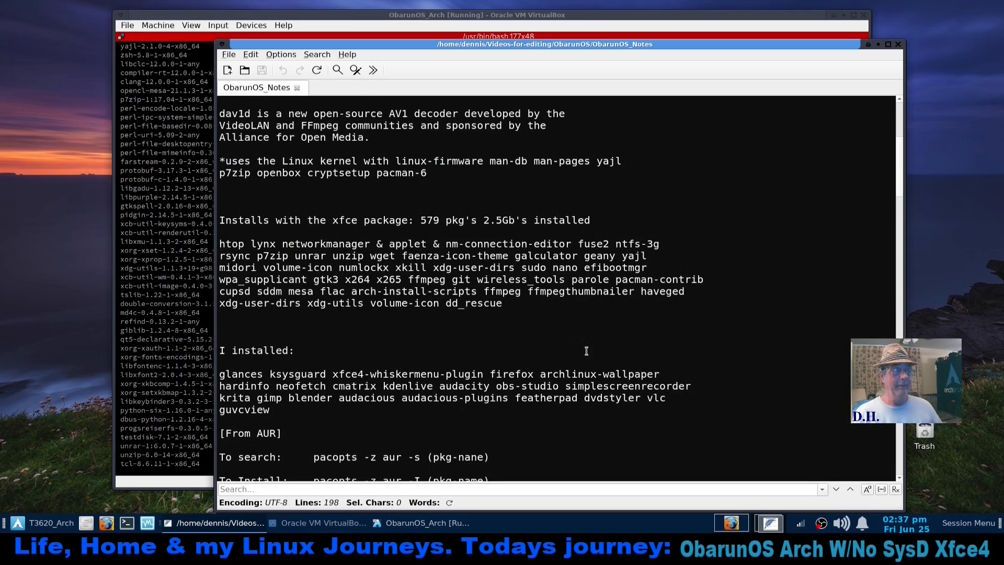
{"action": "scroll", "coordinate": [586, 350], "scroll_direction": "down", "scroll_amount": 2}
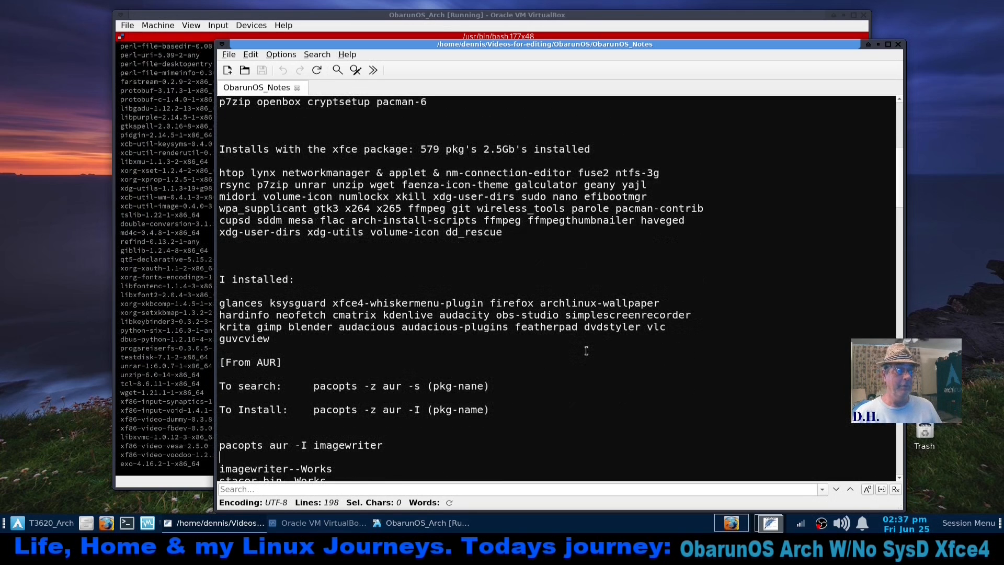
{"action": "scroll", "coordinate": [585, 350], "scroll_direction": "down", "scroll_amount": 1}
{"action": "left_click", "coordinate": [630, 14]}
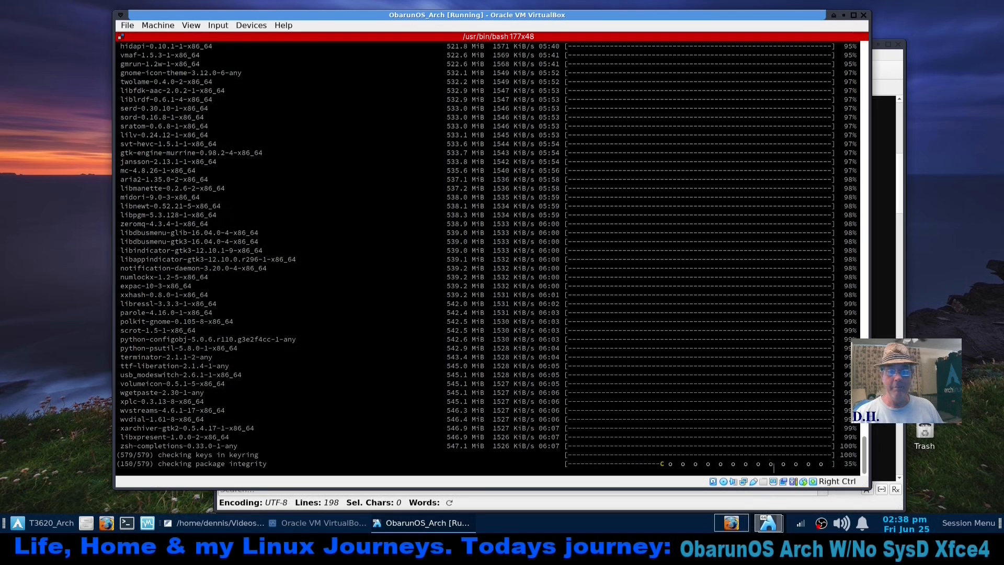
- Review the ObarunOS_Notes from the base-install items through the Xfce and self-installed package lists to the AUR commands
{"action": "left_click", "coordinate": [884, 356]}
{"action": "scroll", "coordinate": [435, 354], "scroll_direction": "up", "scroll_amount": 10}
{"action": "scroll", "coordinate": [422, 324], "scroll_direction": "down", "scroll_amount": 4}
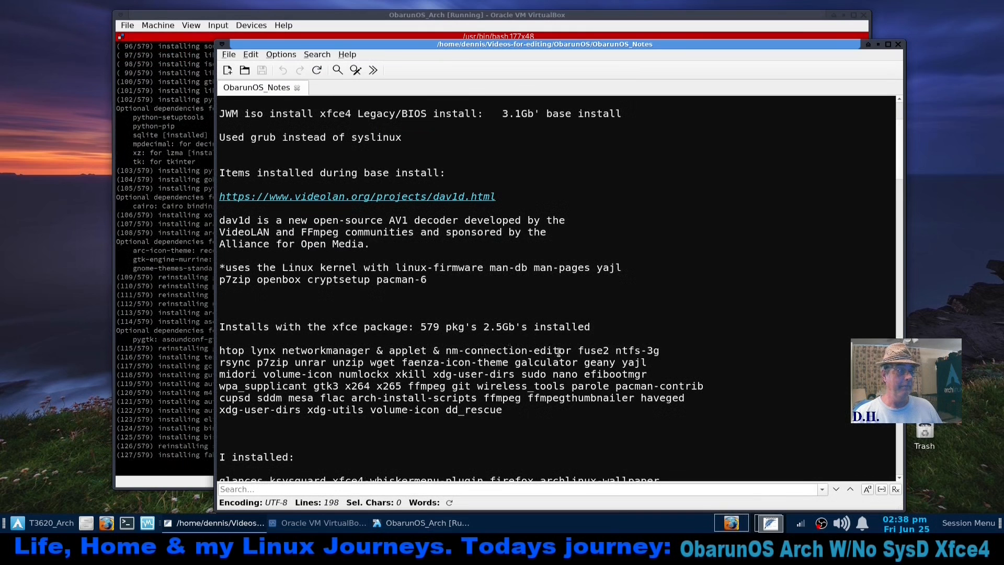
{"action": "scroll", "coordinate": [559, 351], "scroll_direction": "down", "scroll_amount": 1}
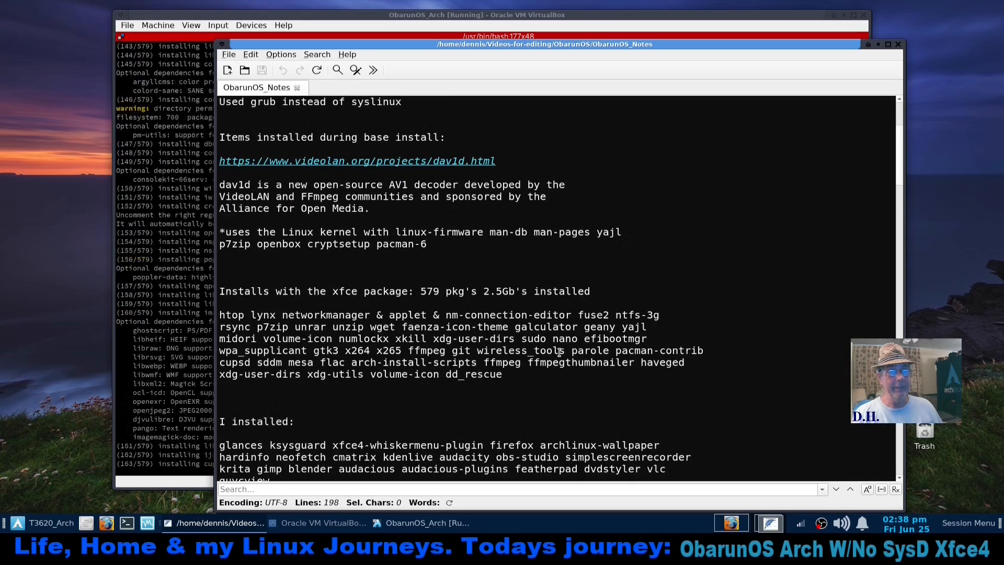
{"action": "scroll", "coordinate": [558, 352], "scroll_direction": "down", "scroll_amount": 2}
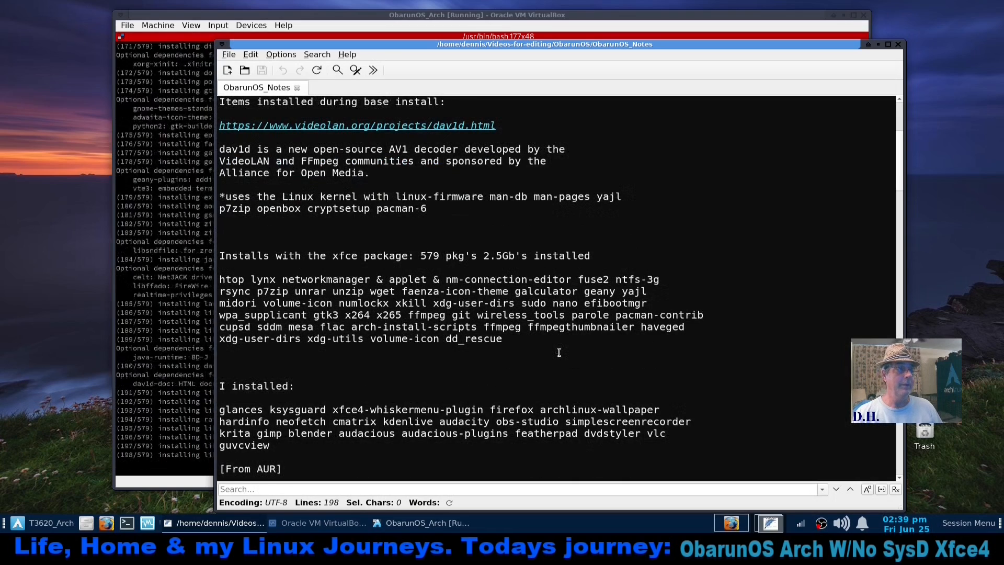
{"action": "scroll", "coordinate": [558, 352], "scroll_direction": "down", "scroll_amount": 1}
{"action": "scroll", "coordinate": [559, 351], "scroll_direction": "up", "scroll_amount": 2}
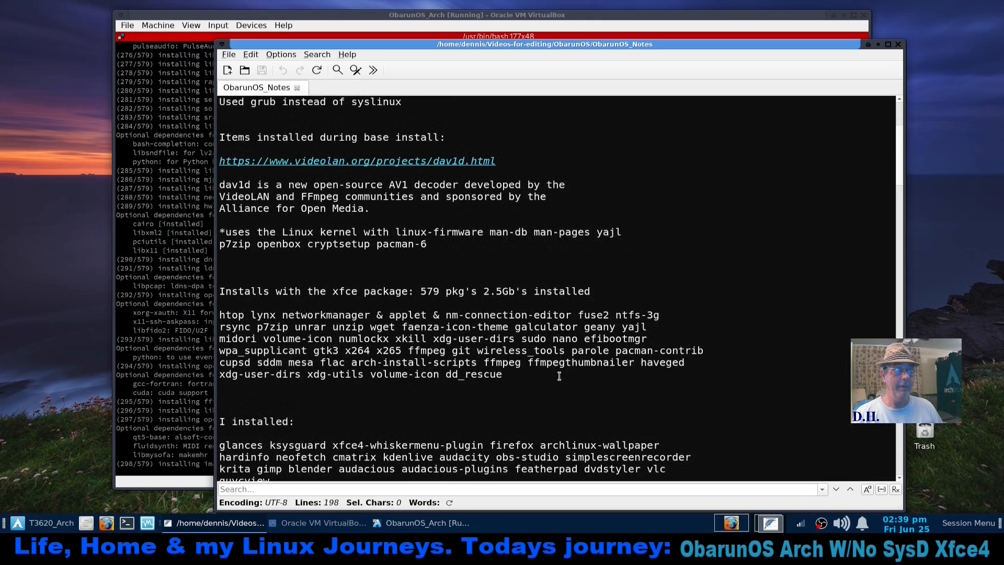
{"action": "scroll", "coordinate": [559, 376], "scroll_direction": "down", "scroll_amount": 1}
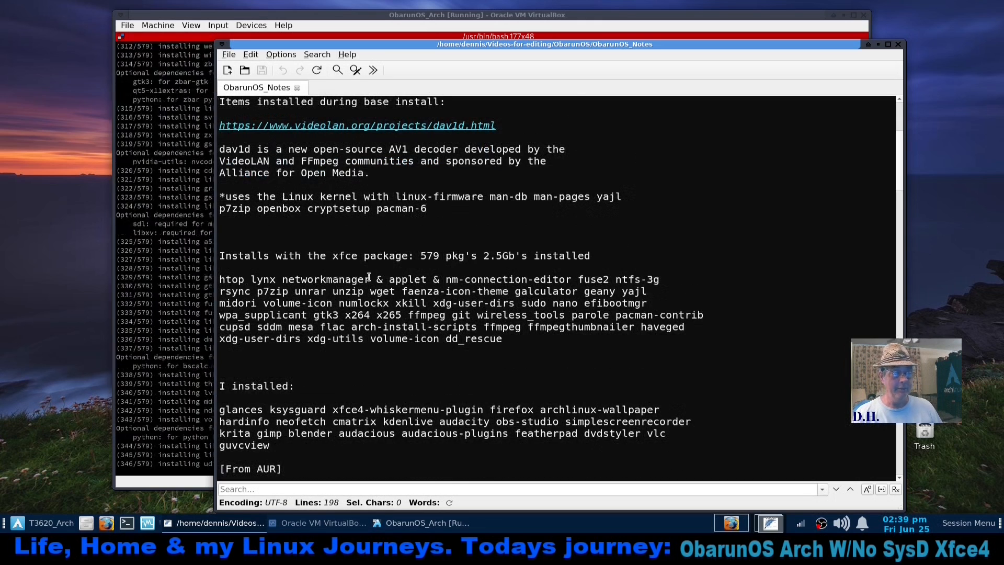
{"action": "scroll", "coordinate": [448, 359], "scroll_direction": "down", "scroll_amount": 3}
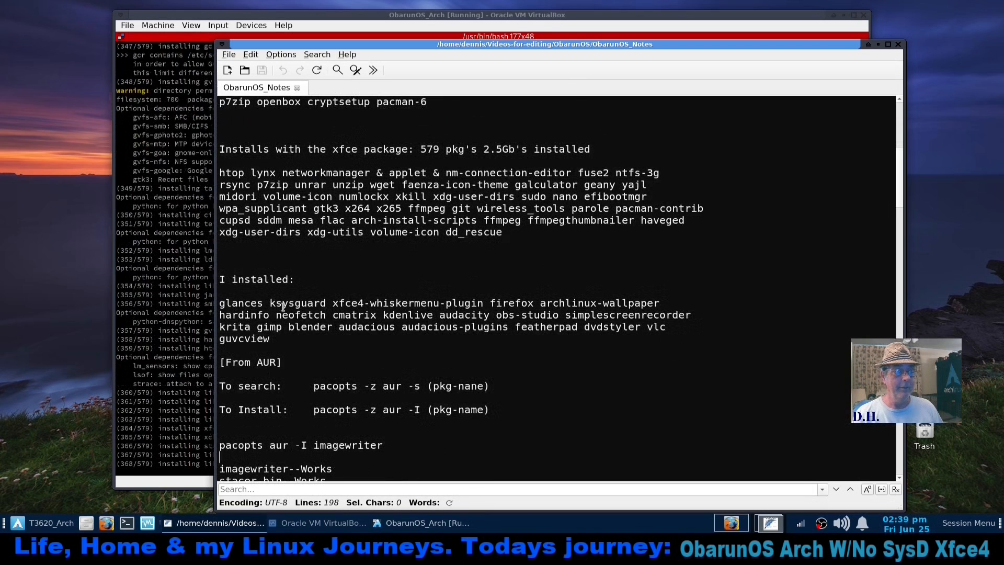
{"action": "scroll", "coordinate": [445, 340], "scroll_direction": "down", "scroll_amount": 3}
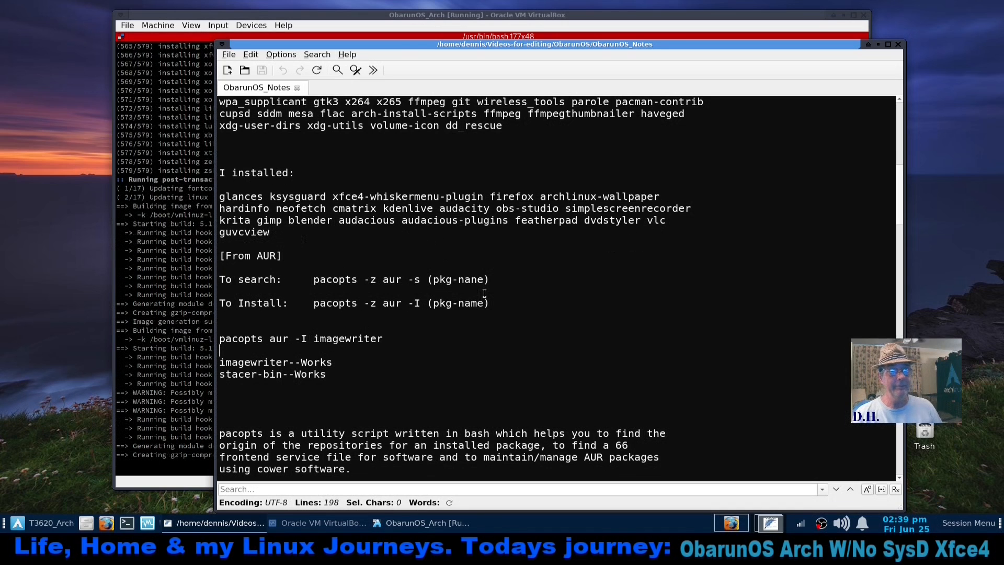
- Bring the ObarunOS_Arch virtual machine forward and enter and repeat the root user's password
{"action": "left_click", "coordinate": [679, 21]}
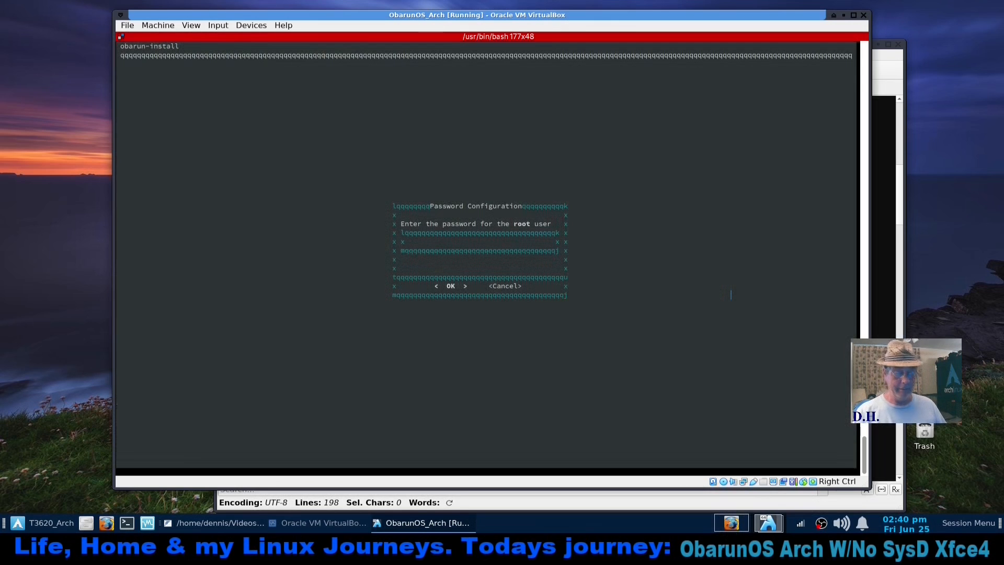
{"action": "type", "text": "*"}
{"action": "key", "text": "Return"}
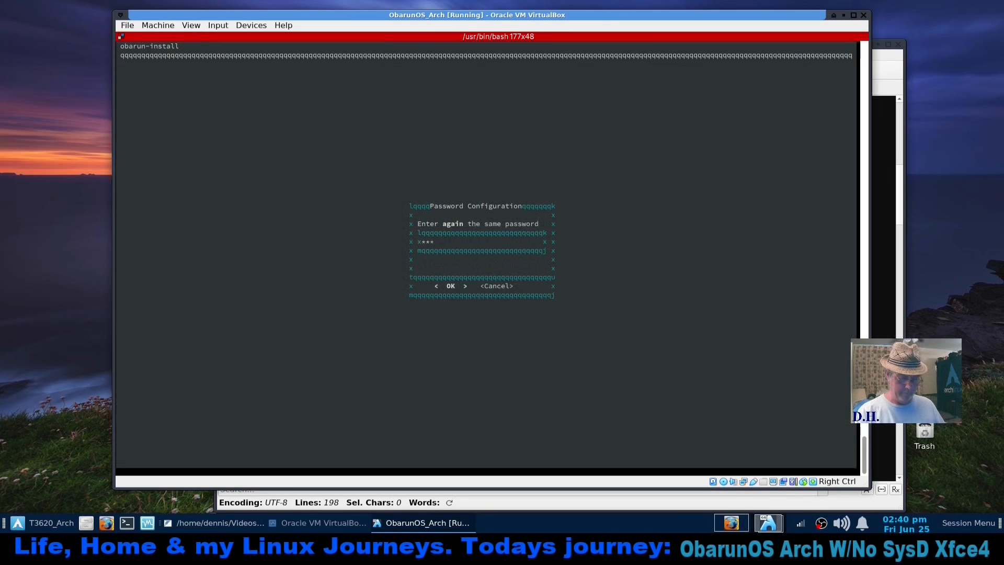
{"action": "key", "text": "Return"}
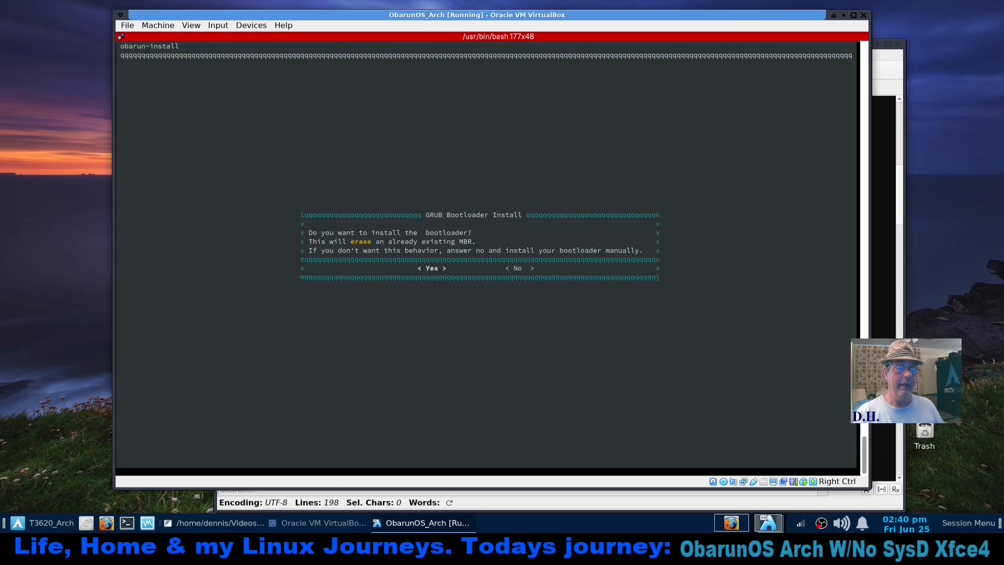
- Accept the GRUB bootloader installation and choose /dev/sda2, mounted at /mnt, as the boot partition
{"action": "key", "text": "Return"}
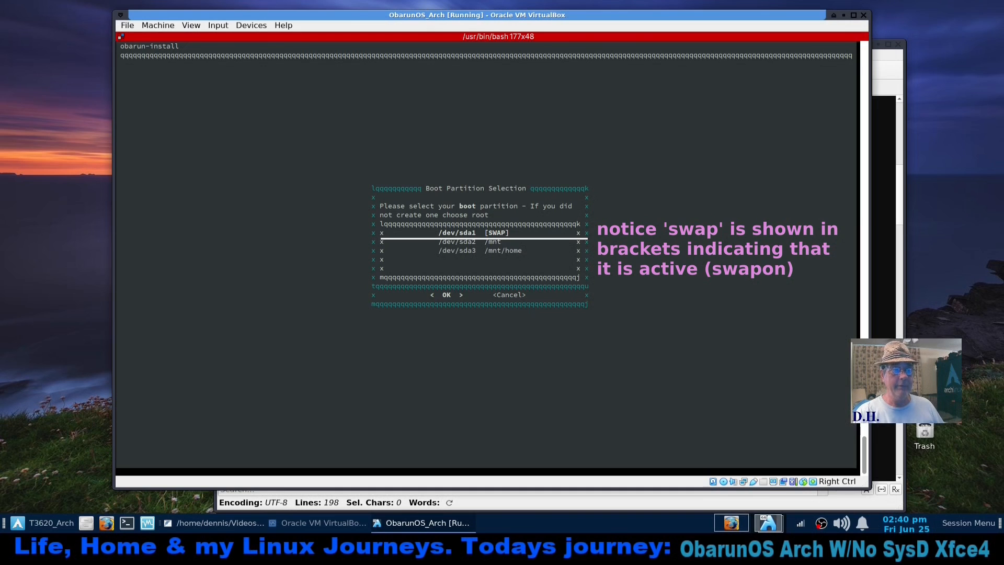
{"action": "key", "text": "Down"}
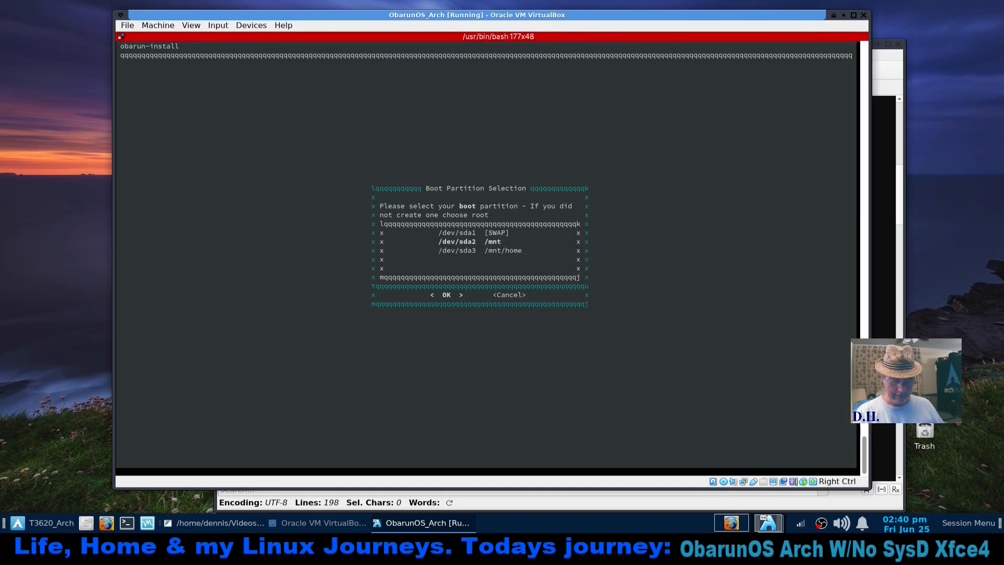
{"action": "key", "text": "Return"}
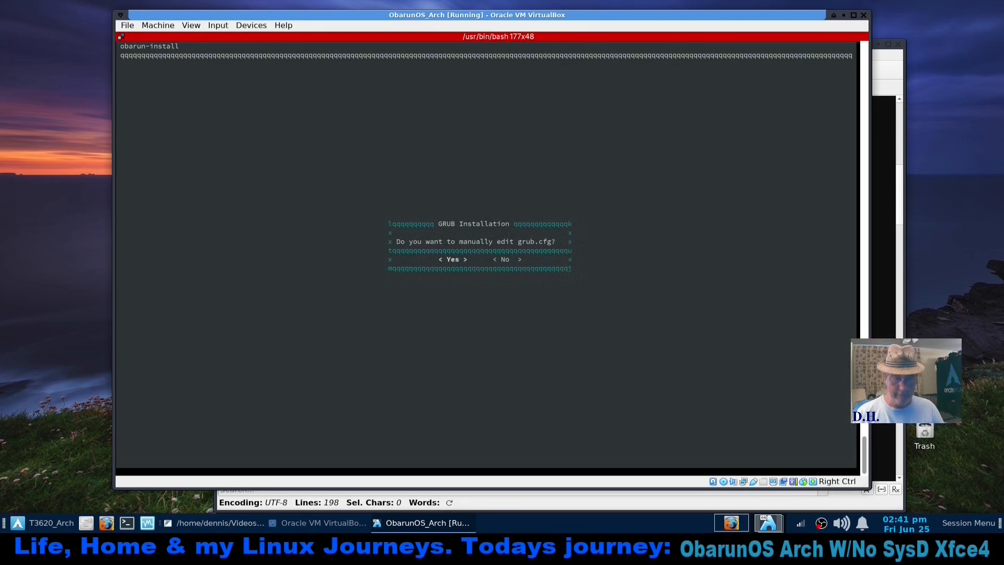
- Decline manual editing of grub.cfg and accept installing the VirtualBox guest modules
{"action": "key", "text": "Right"}
{"action": "key", "text": "Return"}
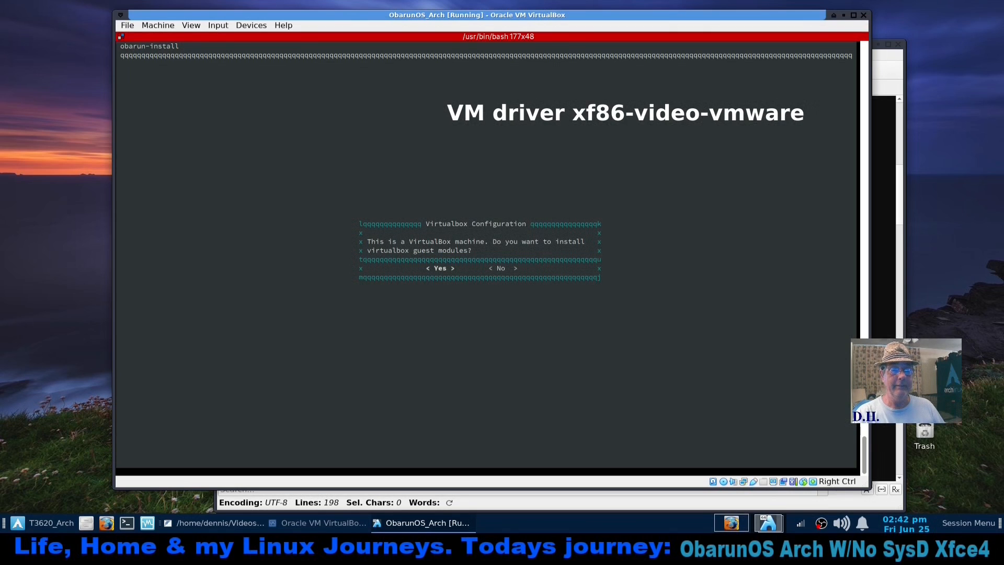
{"action": "key", "text": "Return"}
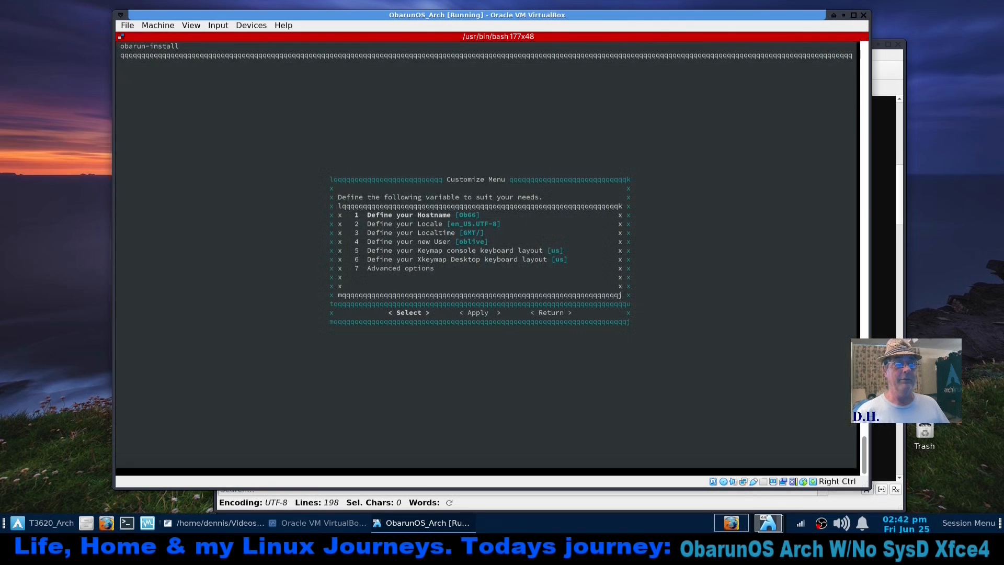
- Set the system's hostname to ObarunOS-VM
{"action": "key", "text": "Return"}
{"action": "key", "text": "BackSpace"}
{"action": "key", "text": "BackSpace"}
{"action": "key", "text": "BackSpace"}
{"action": "key", "text": "BackSpace"}
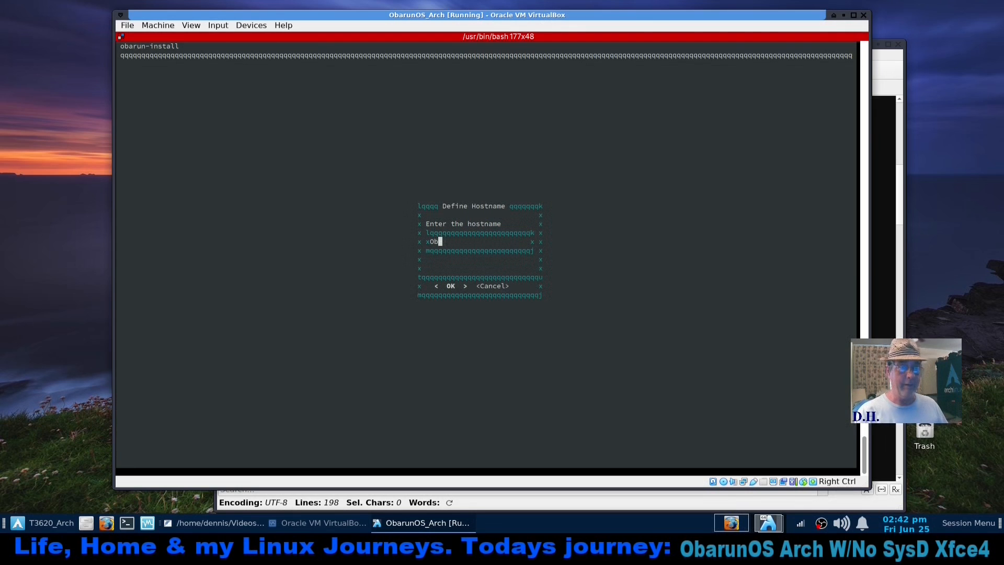
{"action": "type", "text": "Oba"}
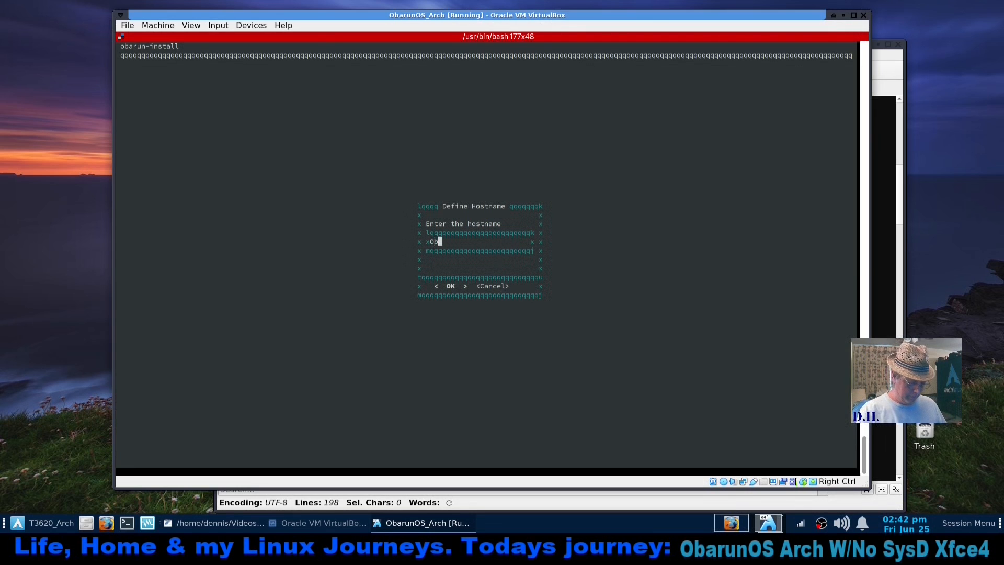
{"action": "type", "text": "runO"}
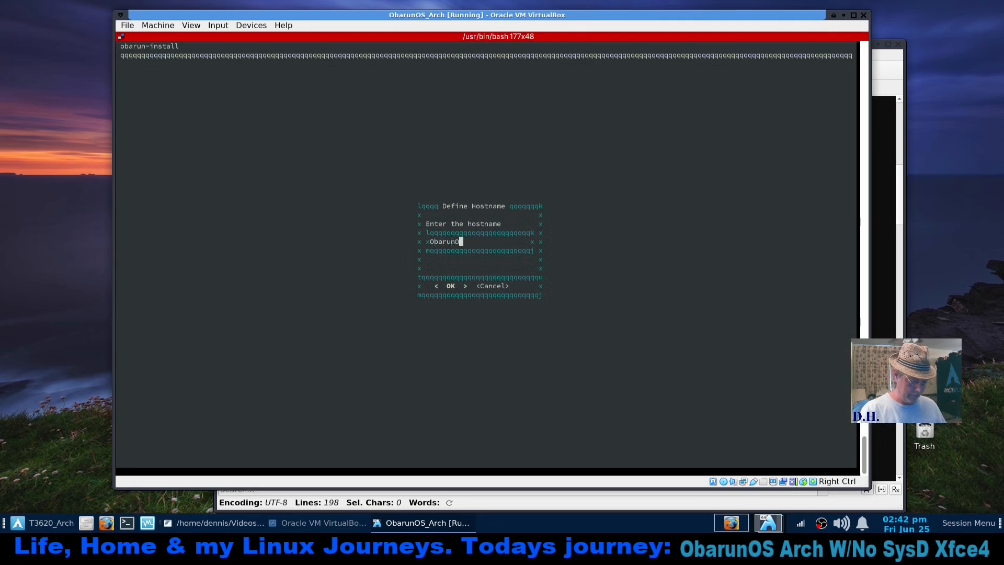
{"action": "type", "text": "S-VM"}
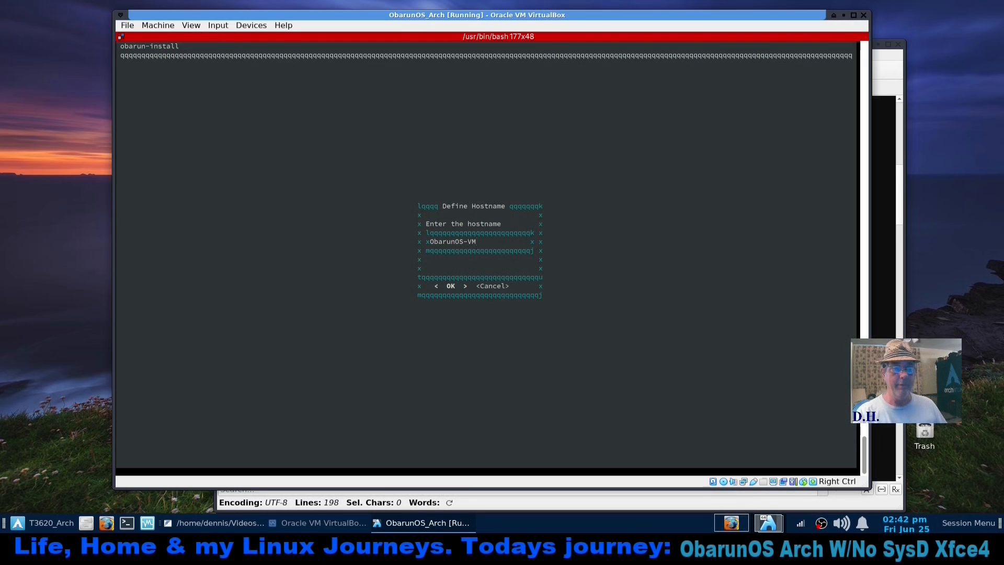
{"action": "key", "text": "Return"}
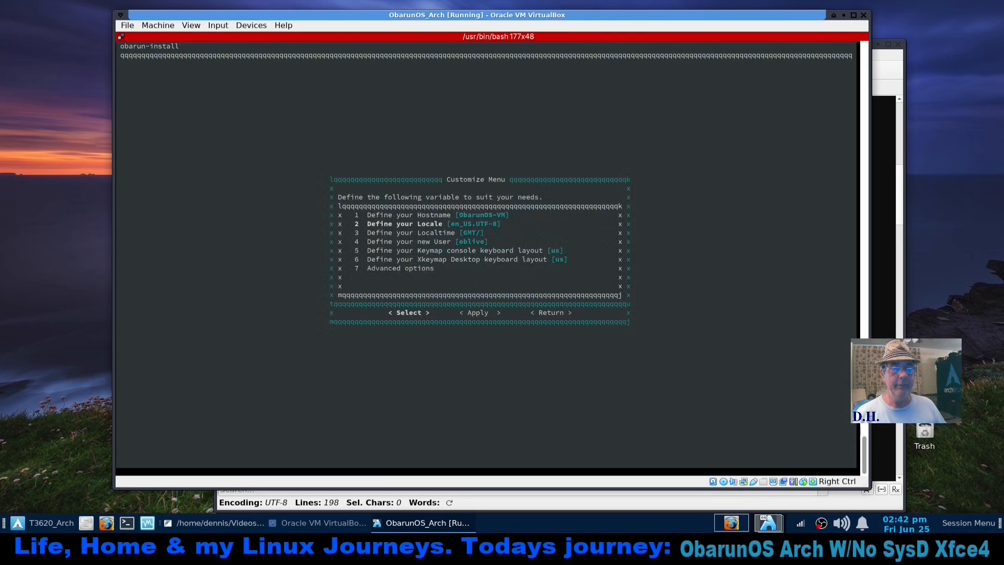
- Define the localtime by selecting America/Chicago from the country list, keeping the locale as it is
{"action": "key", "text": "Down"}
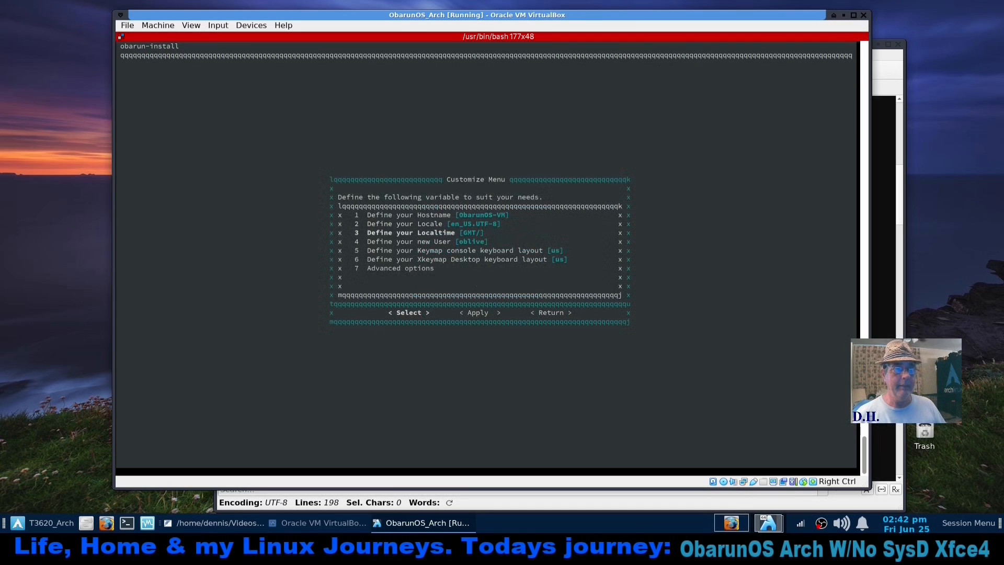
{"action": "key", "text": "Return"}
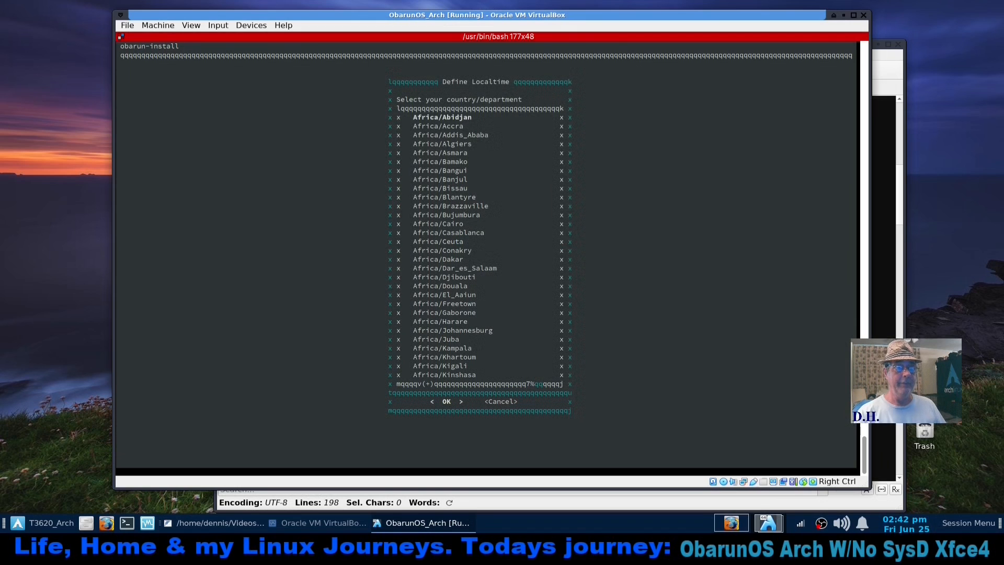
{"action": "key", "text": "Down"}
{"action": "key", "text": "Down"}
{"action": "key", "text": "Down"}
{"action": "key", "text": "Down"}
{"action": "key", "text": "Down"}
{"action": "key", "text": "Down"}
{"action": "key", "text": "Down"}
{"action": "key", "text": "Down"}
{"action": "key", "text": "Down"}
{"action": "key", "text": "Down"}
{"action": "key", "text": "Down"}
{"action": "key", "text": "Down"}
{"action": "key", "text": "Down"}
{"action": "key", "text": "Down"}
{"action": "key", "text": "Down"}
{"action": "key", "text": "Down"}
{"action": "key", "text": "Down"}
{"action": "key", "text": "Down"}
{"action": "key", "text": "Down"}
{"action": "key", "text": "Down"}
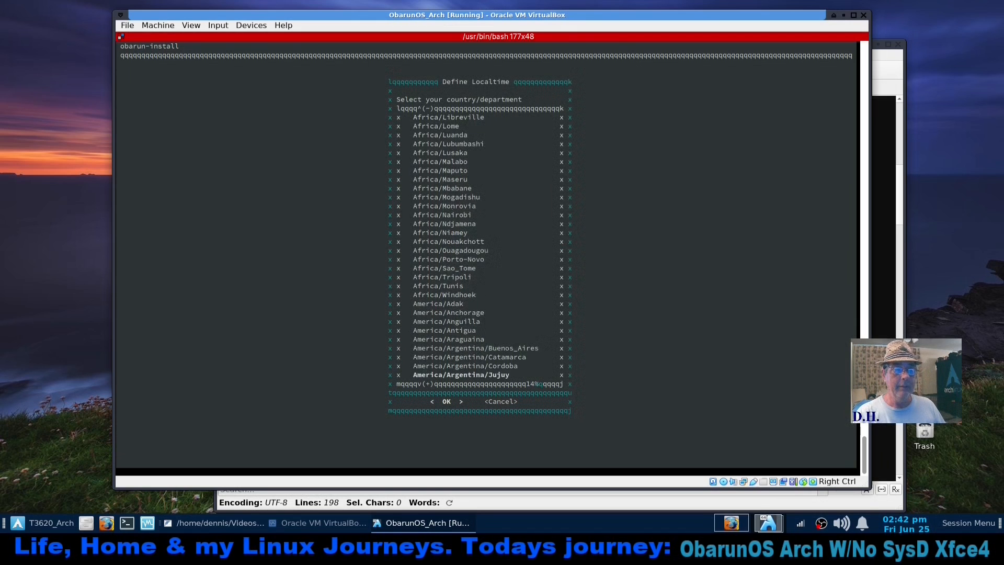
{"action": "key", "text": "Down"}
{"action": "key", "text": "Down"}
{"action": "key", "text": "Down"}
{"action": "key", "text": "Down"}
{"action": "key", "text": "Down"}
{"action": "key", "text": "Down"}
{"action": "key", "text": "Down"}
{"action": "key", "text": "Down"}
{"action": "key", "text": "Down"}
{"action": "key", "text": "Down"}
{"action": "key", "text": "Down"}
{"action": "key", "text": "Down"}
{"action": "key", "text": "Down"}
{"action": "key", "text": "Down"}
{"action": "key", "text": "Down"}
{"action": "key", "text": "Down"}
{"action": "key", "text": "Down"}
{"action": "key", "text": "Down"}
{"action": "key", "text": "Down"}
{"action": "key", "text": "Down"}
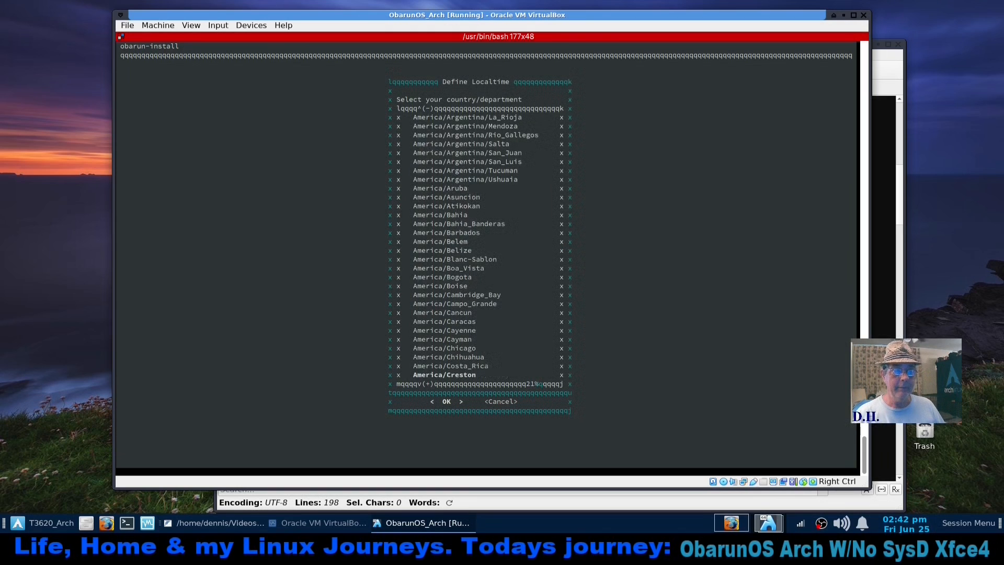
{"action": "key", "text": "Up"}
{"action": "key", "text": "Up"}
{"action": "key", "text": "Up"}
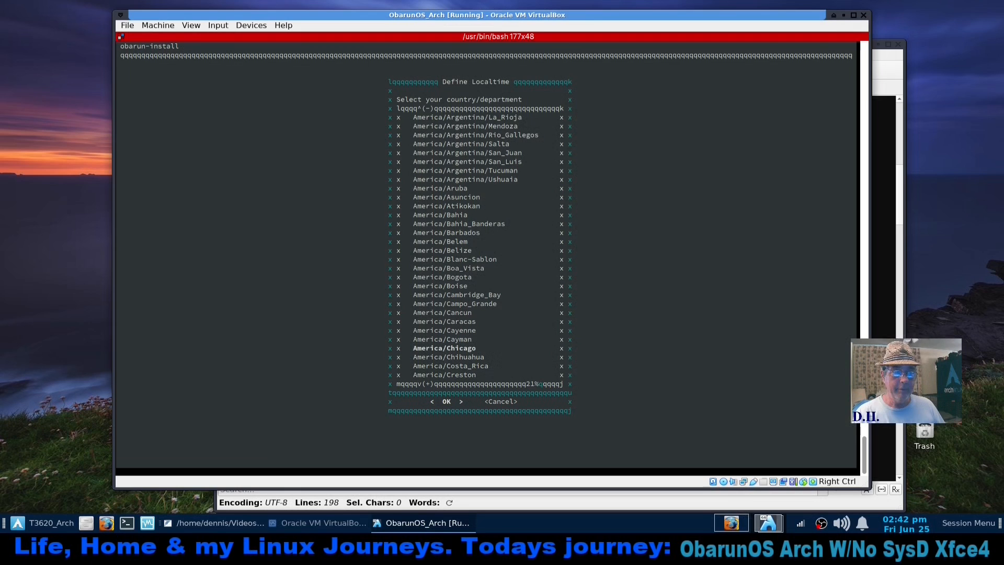
- Set the localtime to America/Chicago and replace the default new user name with the account owner's first name
{"action": "key", "text": "Return"}
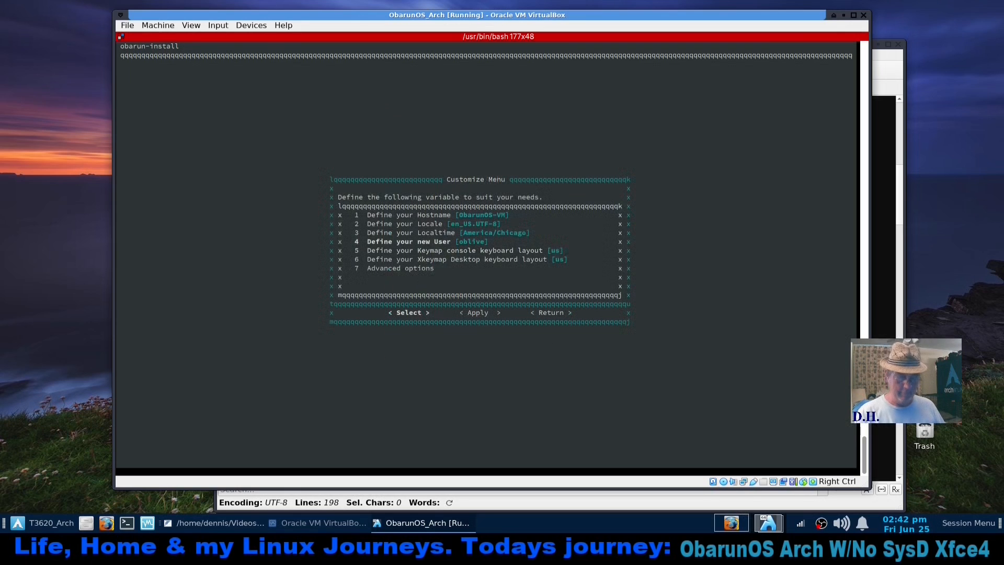
{"action": "key", "text": "Return"}
{"action": "key", "text": "BackSpace"}
{"action": "key", "text": "BackSpace"}
{"action": "key", "text": "BackSpace"}
{"action": "key", "text": "BackSpace"}
{"action": "key", "text": "BackSpace"}
{"action": "key", "text": "BackSpace"}
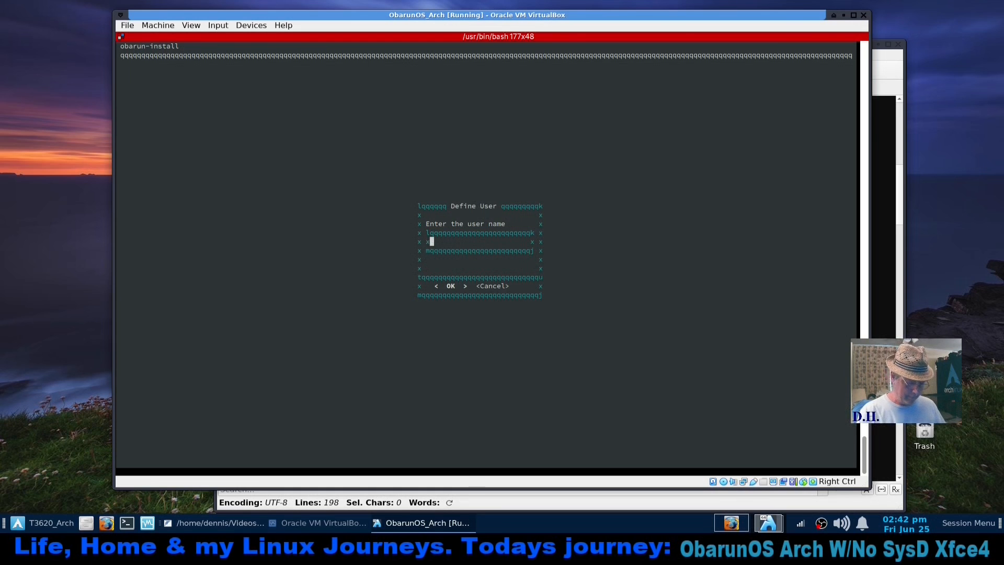
{"action": "type", "text": "dennis"}
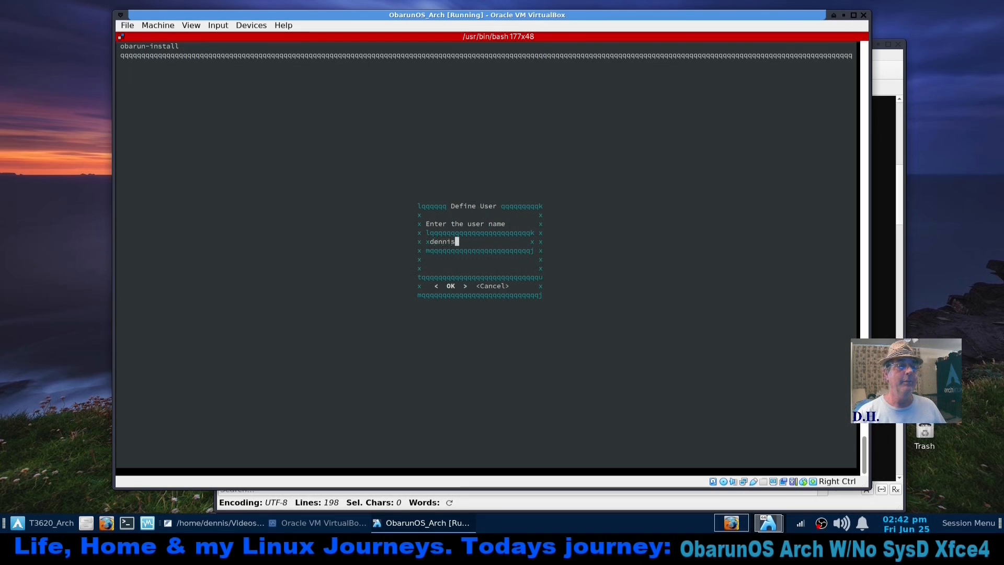
{"action": "key", "text": "Return"}
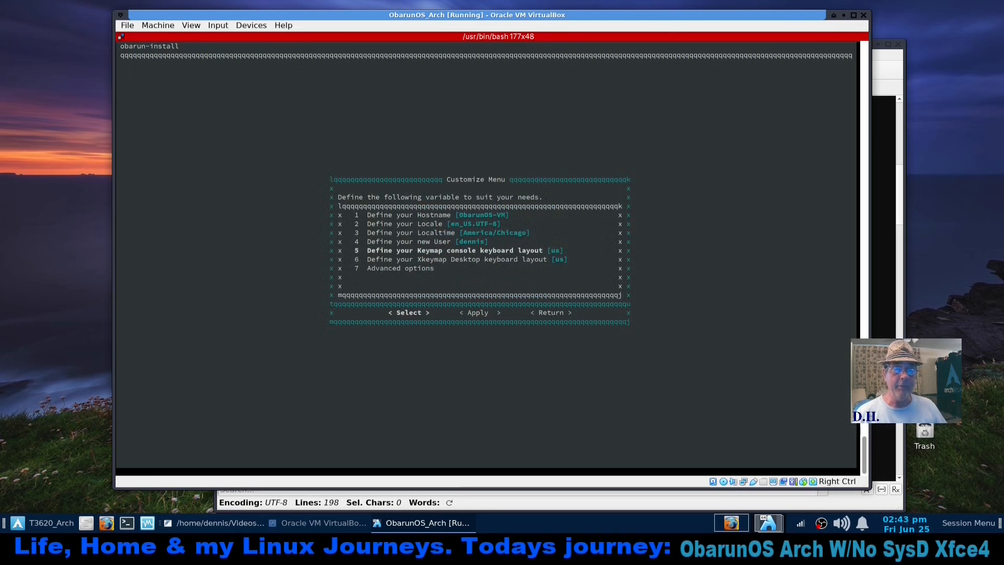
- Look at the advanced customization options and return to the Customize Menu without choosing any
{"action": "key", "text": "Down"}
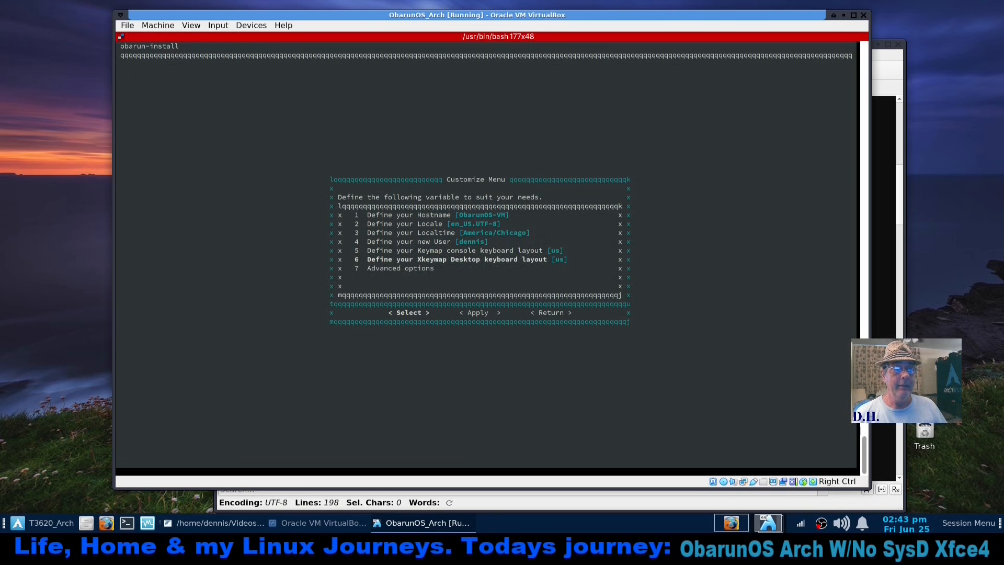
{"action": "key", "text": "Down"}
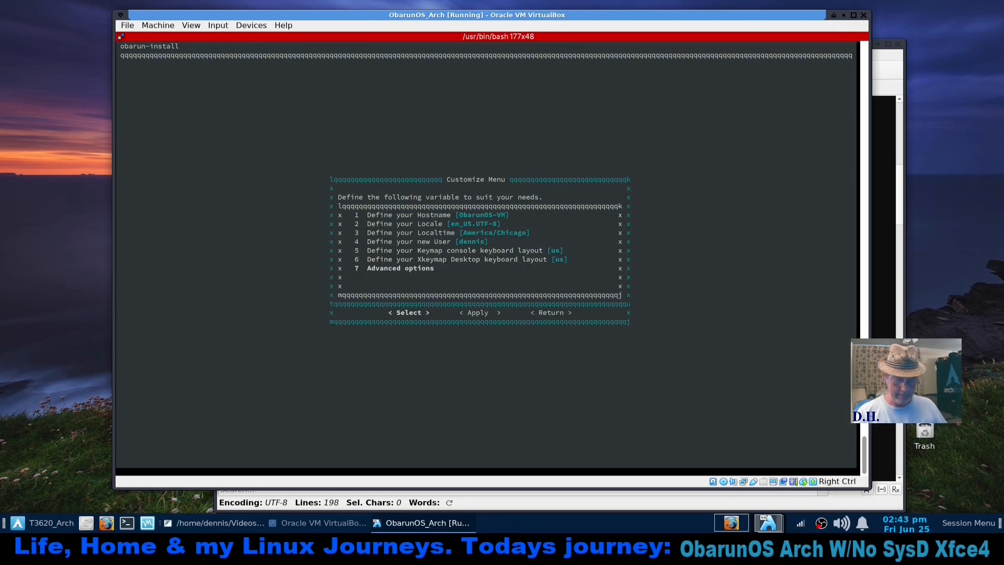
{"action": "key", "text": "Return"}
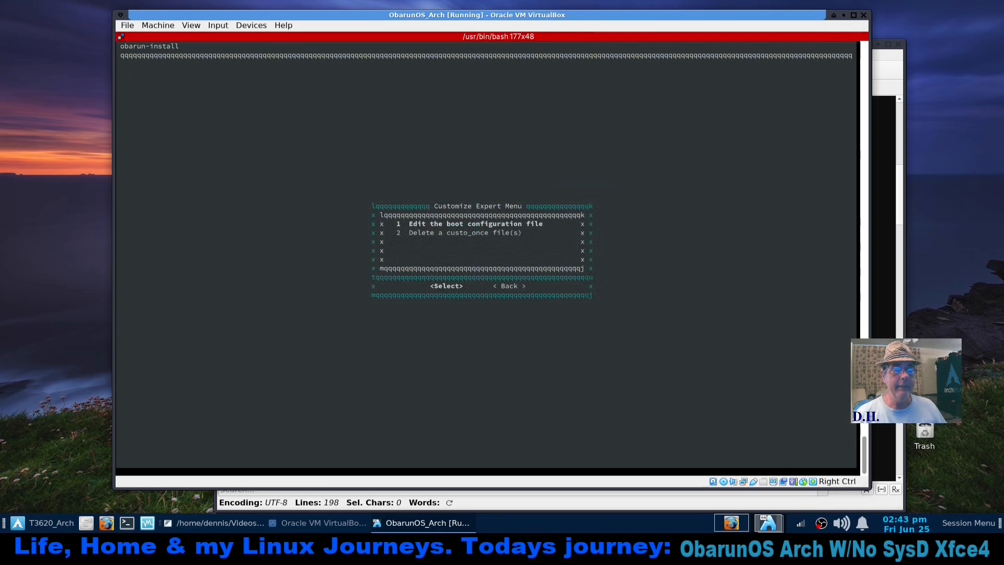
{"action": "key", "text": "Tab"}
{"action": "key", "text": "Return"}
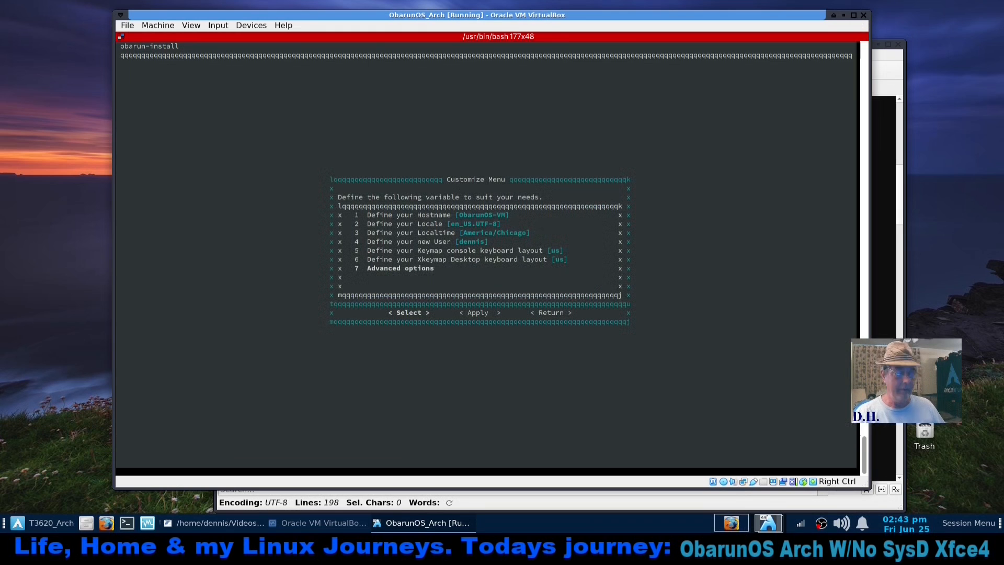
- Apply the customization settings and enter and repeat the password for the new user account
{"action": "key", "text": "Tab"}
{"action": "key", "text": "Return"}
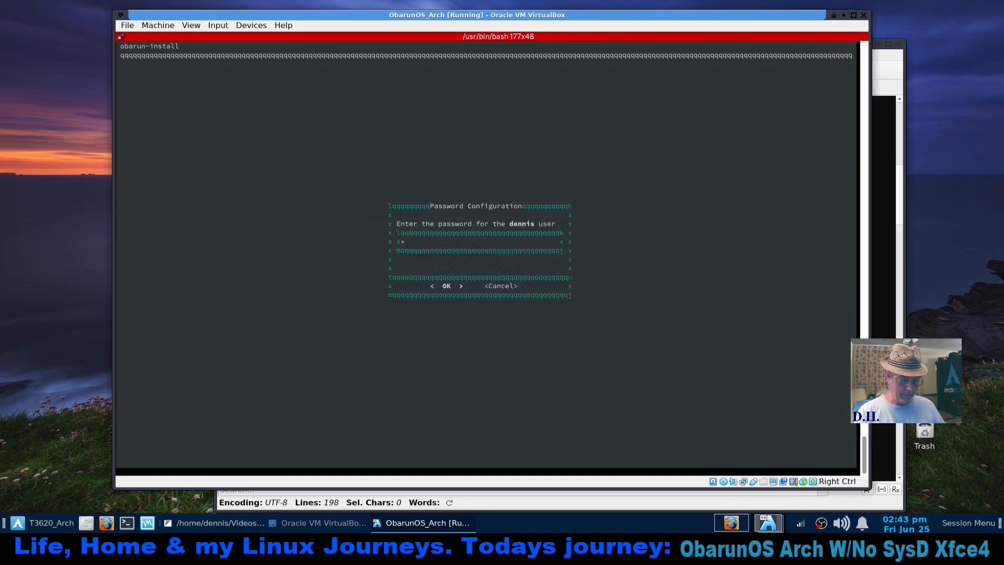
{"action": "key", "text": "Return"}
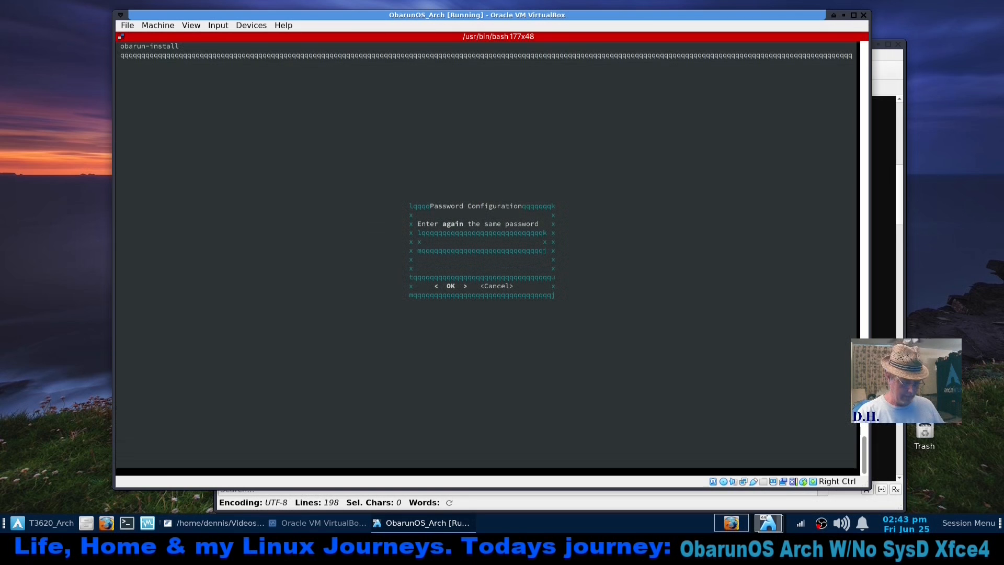
{"action": "key", "text": "Return"}
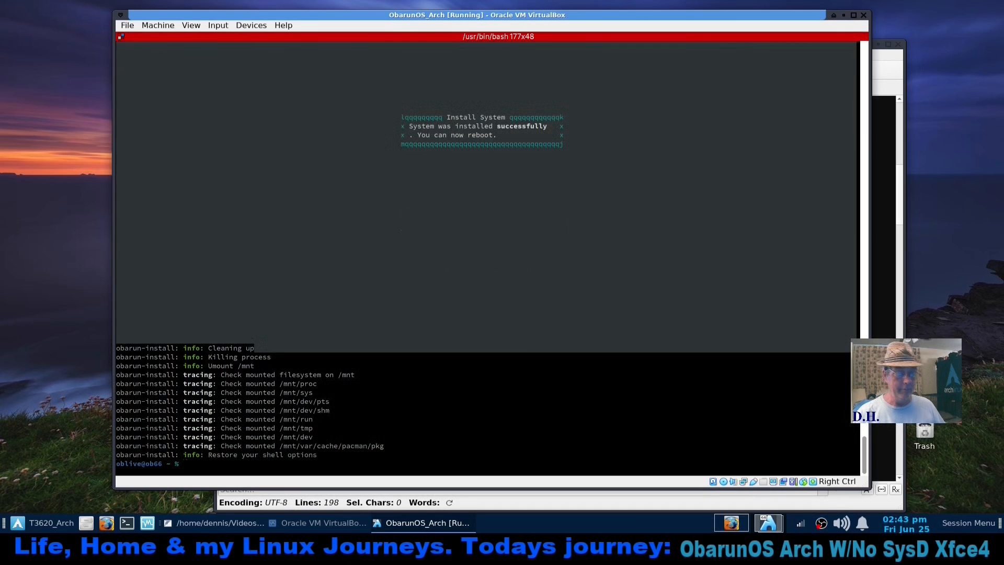
- Shut down the live system with sudo poweroff, authenticating with the live user's password
{"action": "type", "text": "sudo"}
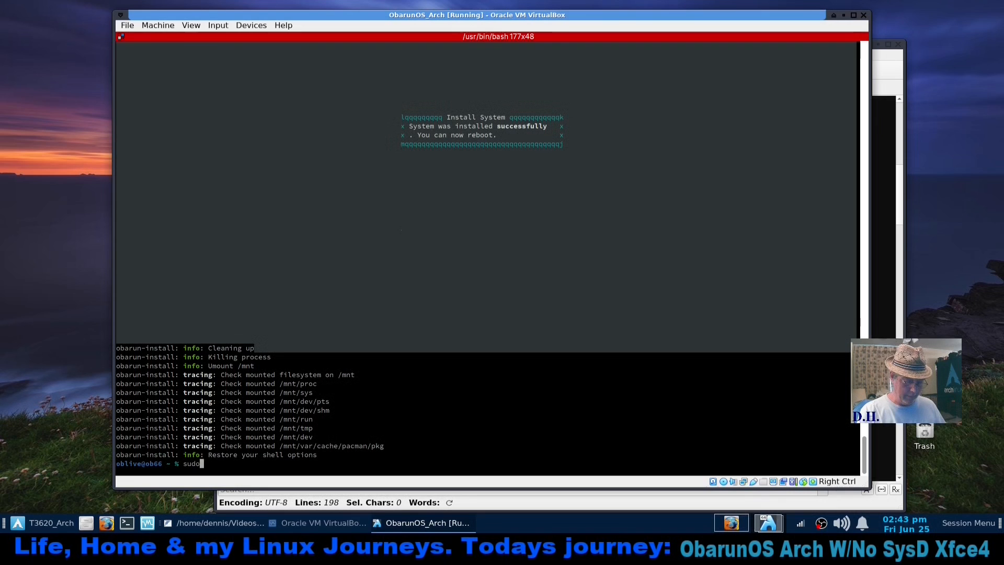
{"action": "type", "text": " poweroff"}
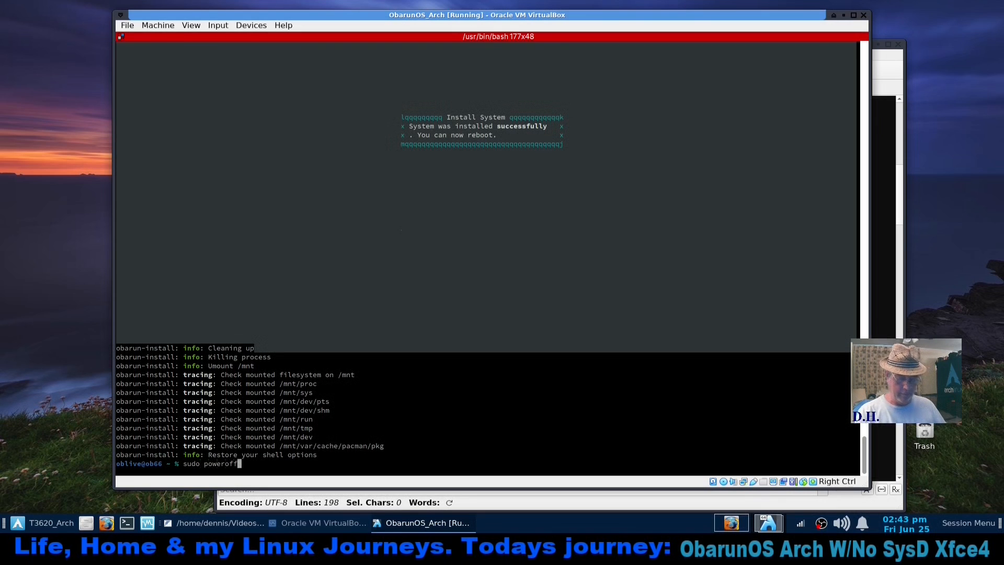
{"action": "key", "text": "Return"}
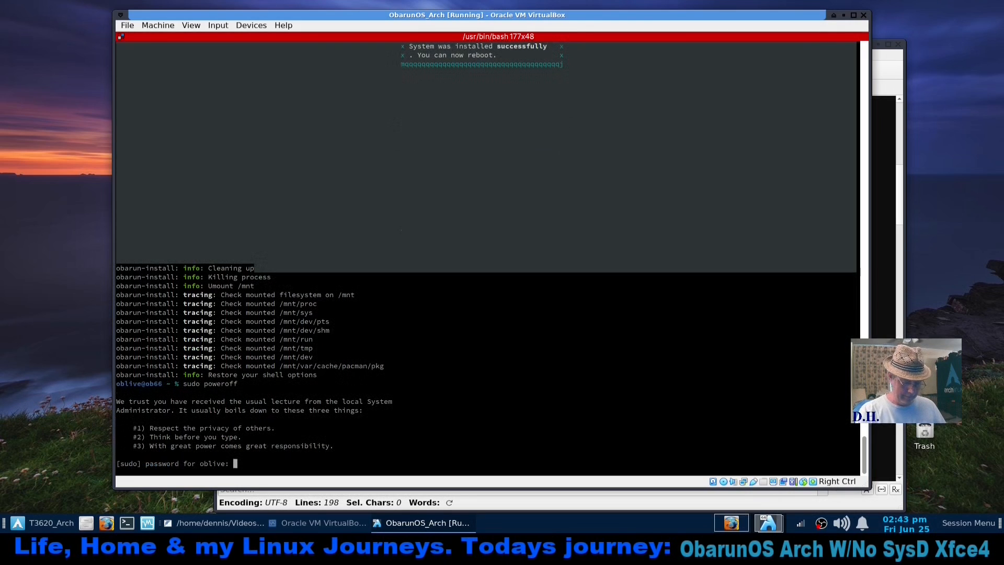
{"action": "key", "text": "Return"}
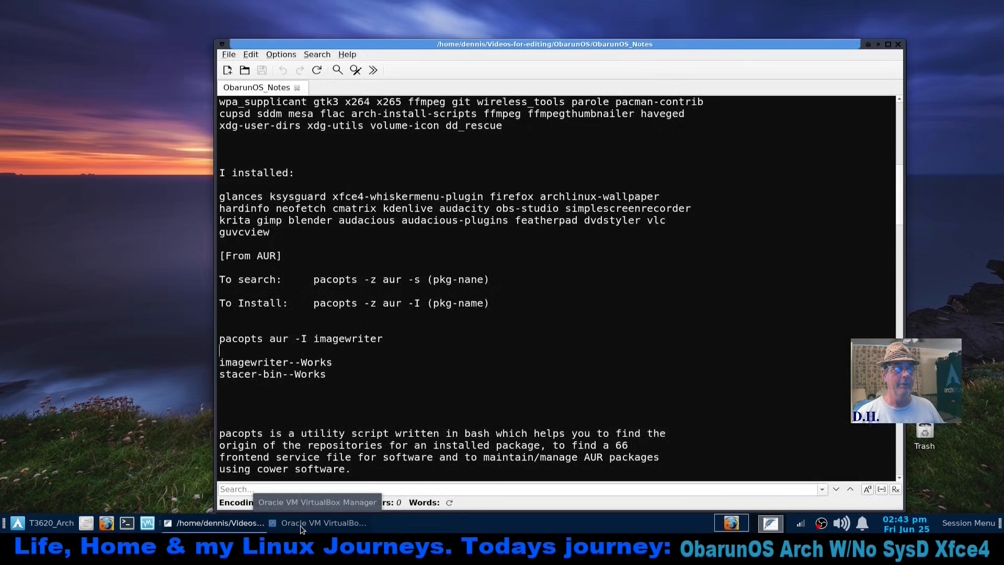
- In VirtualBox Manager, remove obarun-JWM-2021.02.14-x86_64.iso from the ObarunOS_Arch primary optical drive and start the virtual machine
{"action": "left_click", "coordinate": [301, 525]}
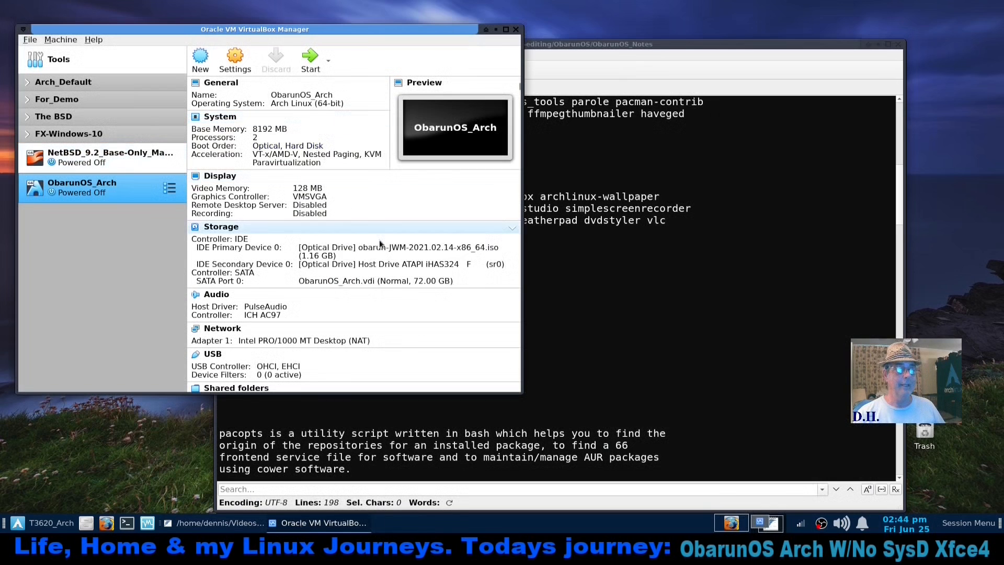
{"action": "left_click", "coordinate": [384, 248]}
{"action": "left_click", "coordinate": [417, 278]}
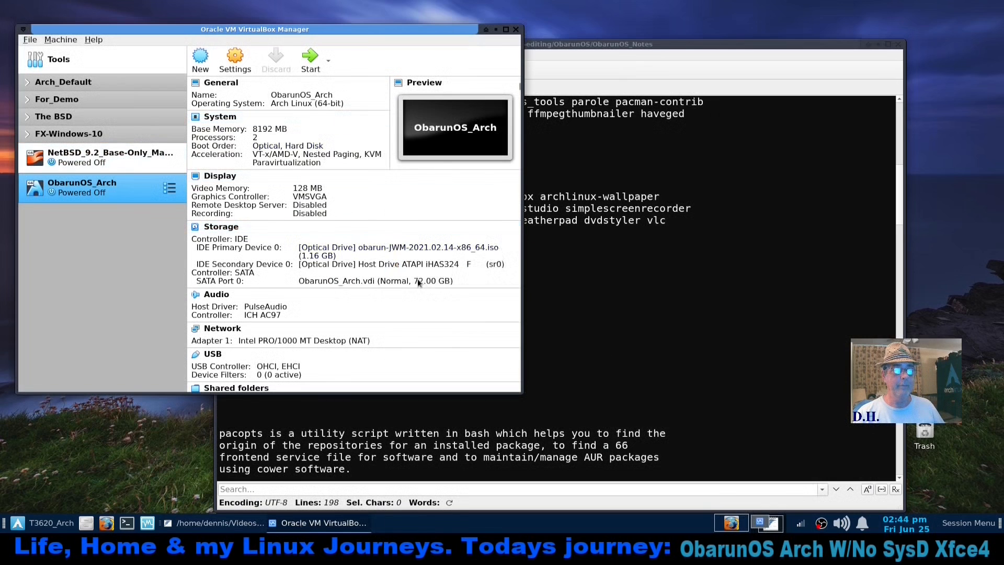
{"action": "left_click", "coordinate": [315, 65]}
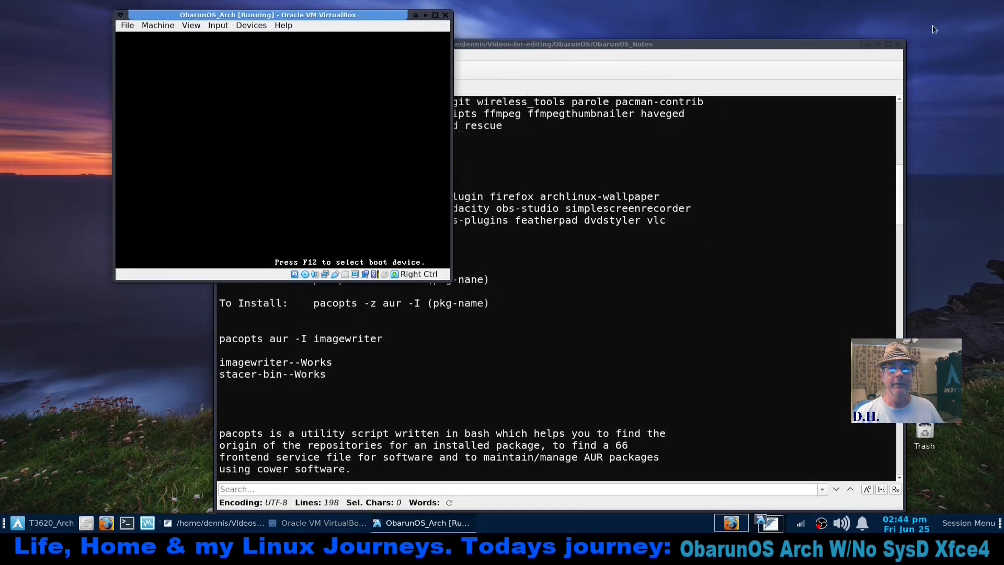
- Minimize the notes window, then boot the Obarun Linux entry and enlarge the virtual machine window
{"action": "left_click", "coordinate": [876, 45]}
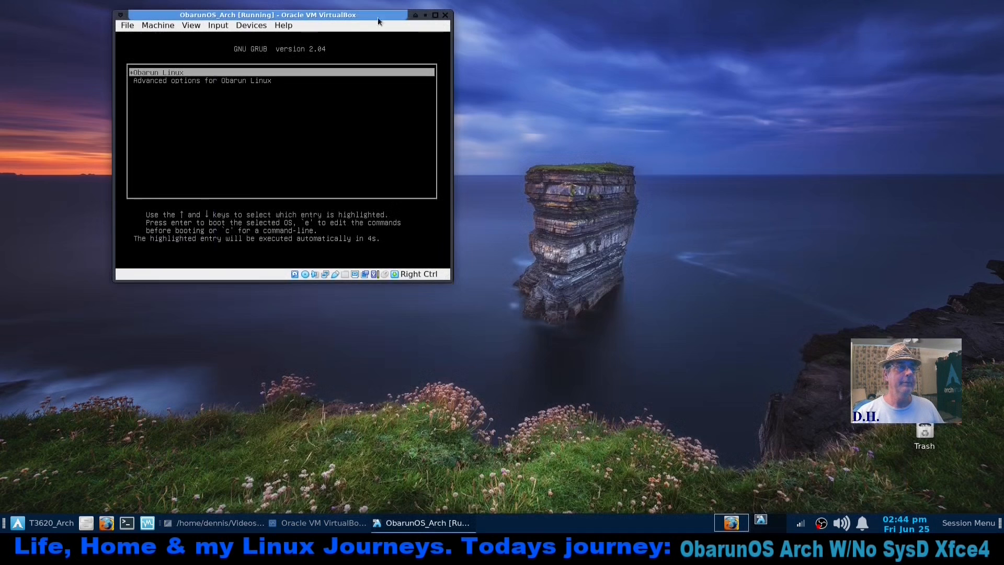
{"action": "key", "text": "Return"}
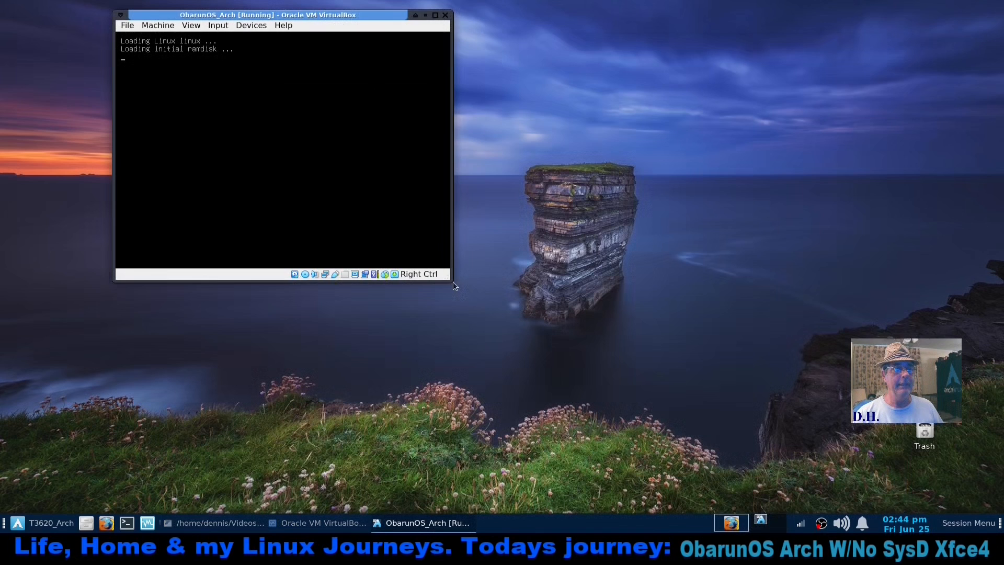
{"action": "left_click_drag", "start_coordinate": [448, 276], "coordinate": [593, 339]}
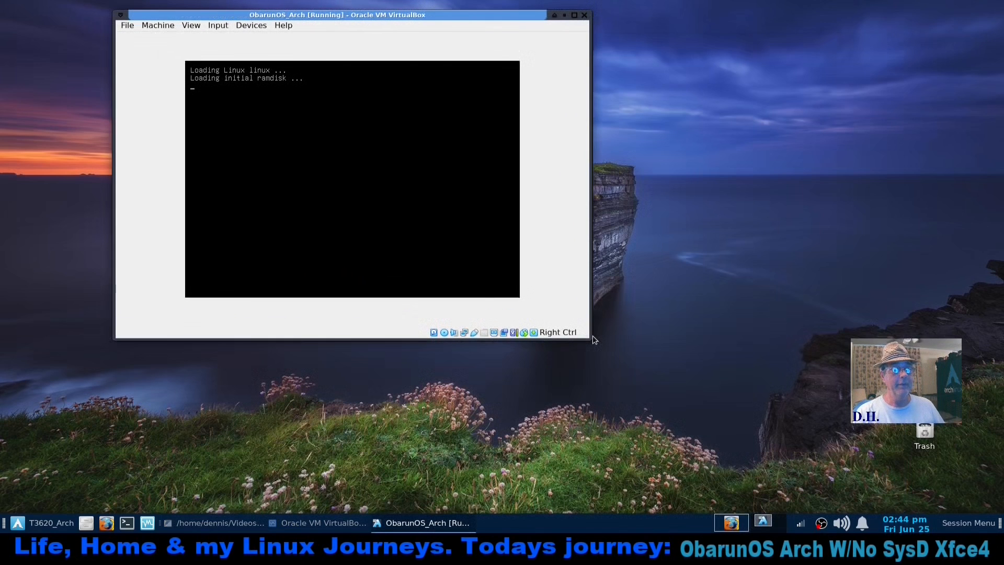
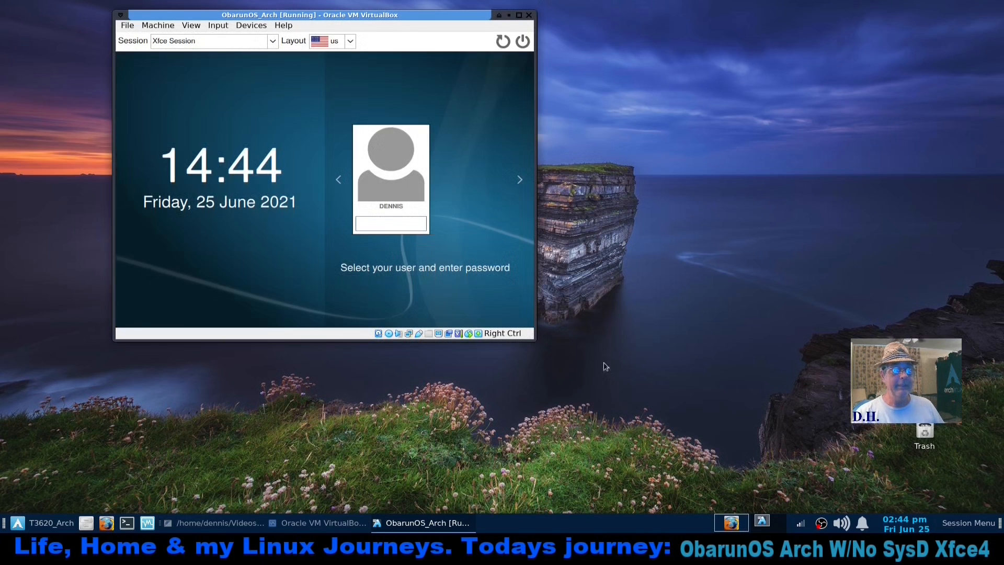
{"action": "left_click_drag", "start_coordinate": [534, 339], "coordinate": [660, 386]}
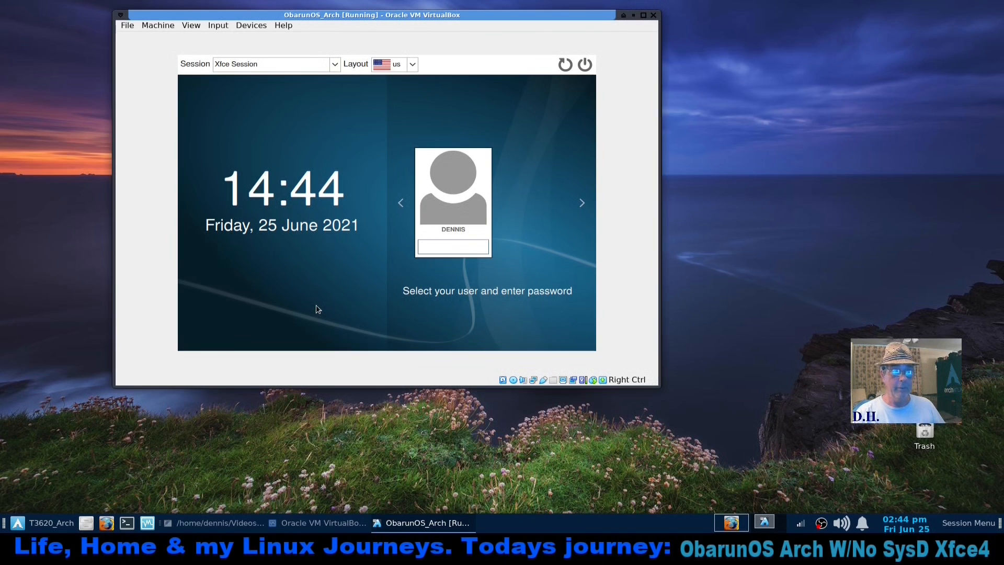
- Log in to the Xfce session with the account password and decline ClipIt's history saving
{"action": "type", "text": "****"}
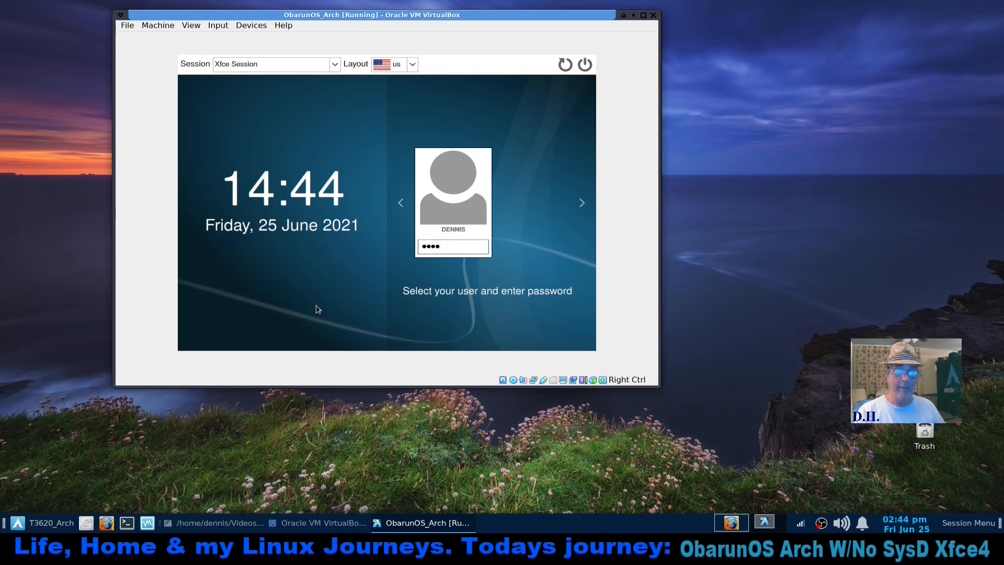
{"action": "key", "text": "Return"}
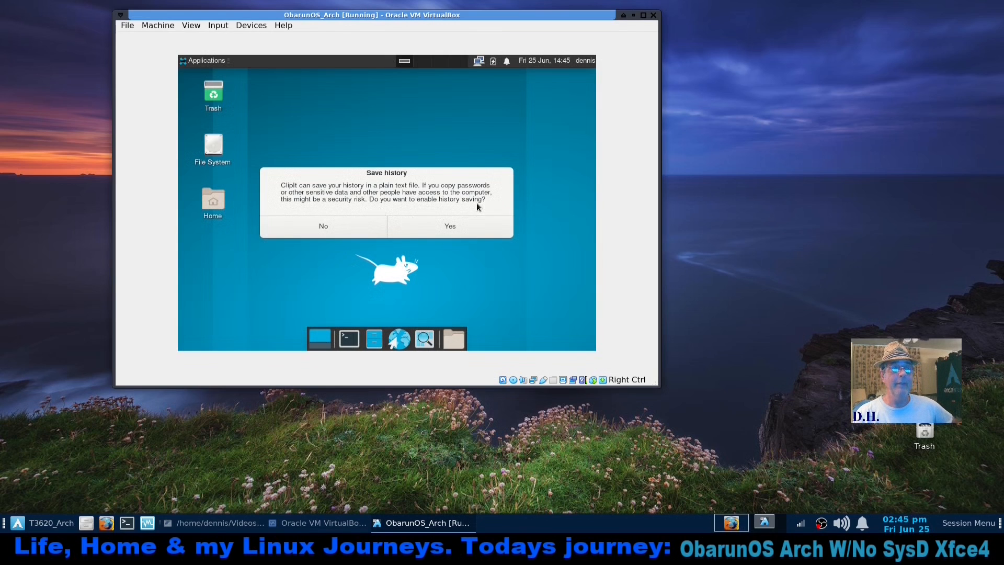
{"action": "left_click", "coordinate": [360, 223]}
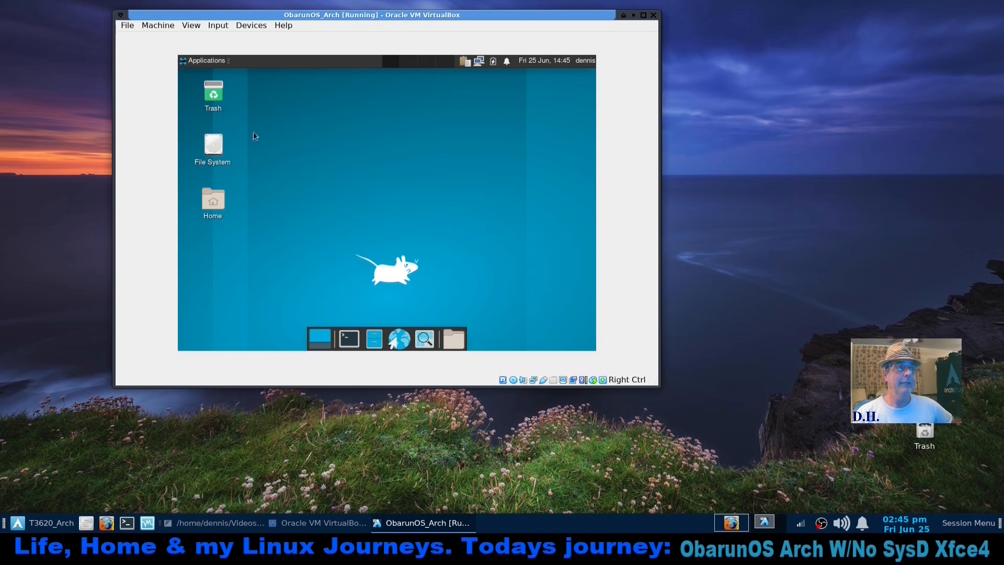
- Set the Virtual1 display resolution to 1440x900, keep the new configuration and close the display settings
{"action": "left_click", "coordinate": [195, 61]}
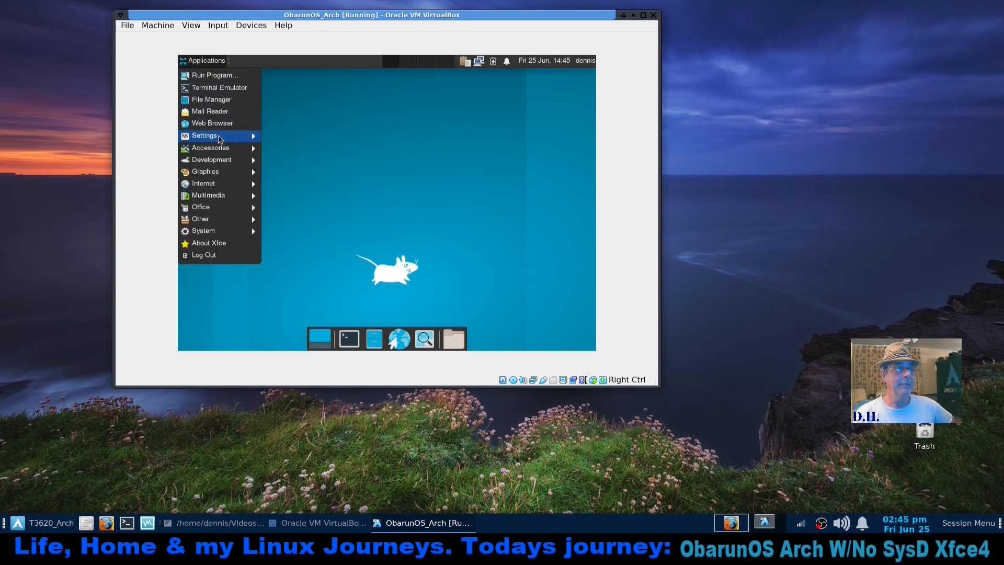
{"action": "mouse_move", "coordinate": [219, 138]}
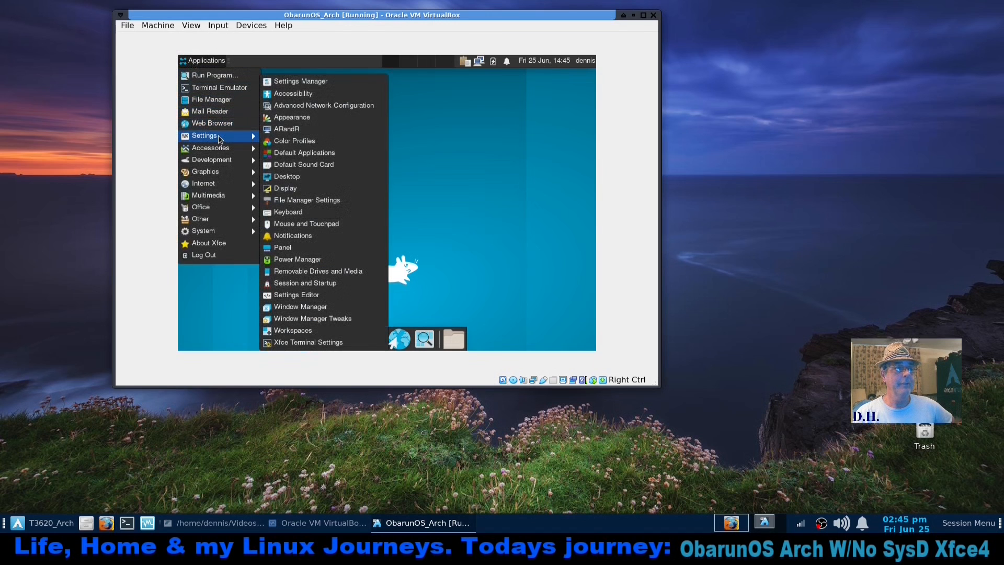
{"action": "left_click", "coordinate": [320, 190]}
{"action": "left_click", "coordinate": [502, 149]}
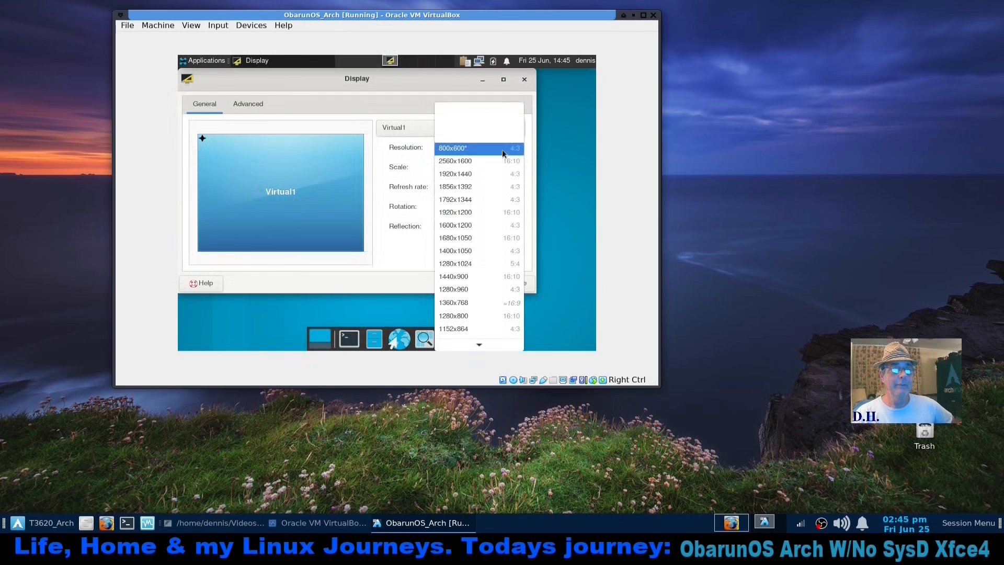
{"action": "scroll", "coordinate": [495, 270], "scroll_direction": "down", "scroll_amount": 1}
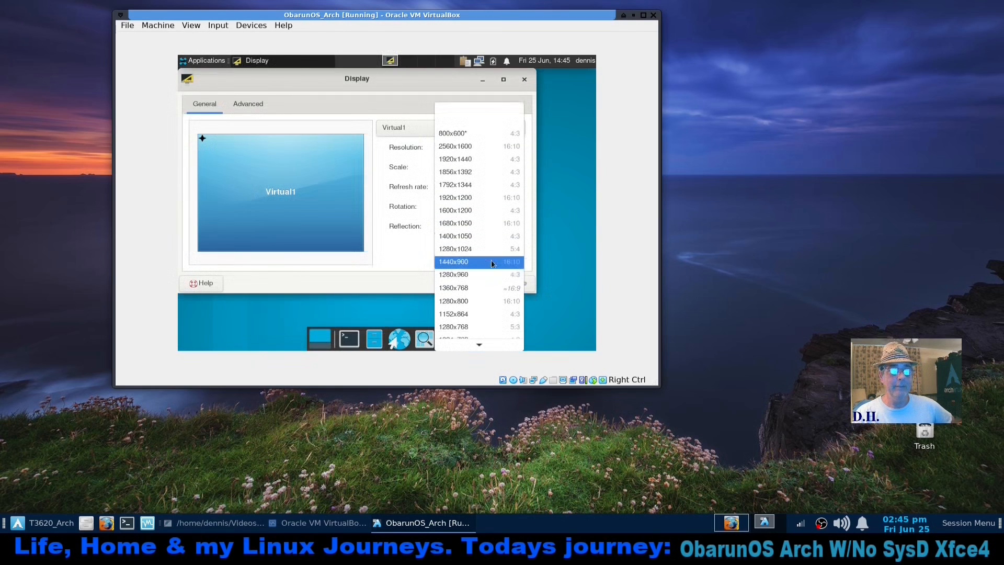
{"action": "scroll", "coordinate": [480, 300], "scroll_direction": "down", "scroll_amount": 1}
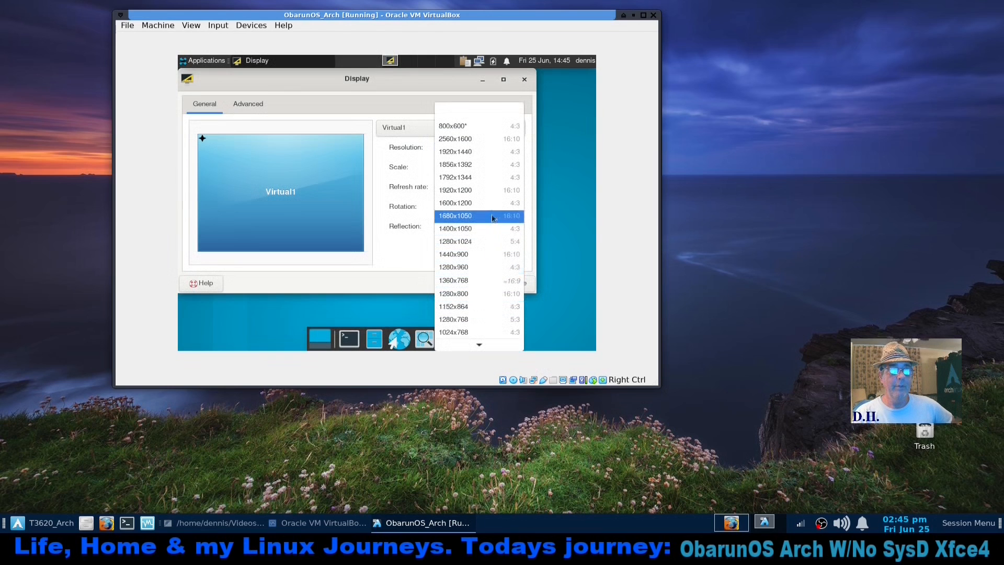
{"action": "left_click", "coordinate": [475, 254]}
{"action": "left_click", "coordinate": [505, 249]}
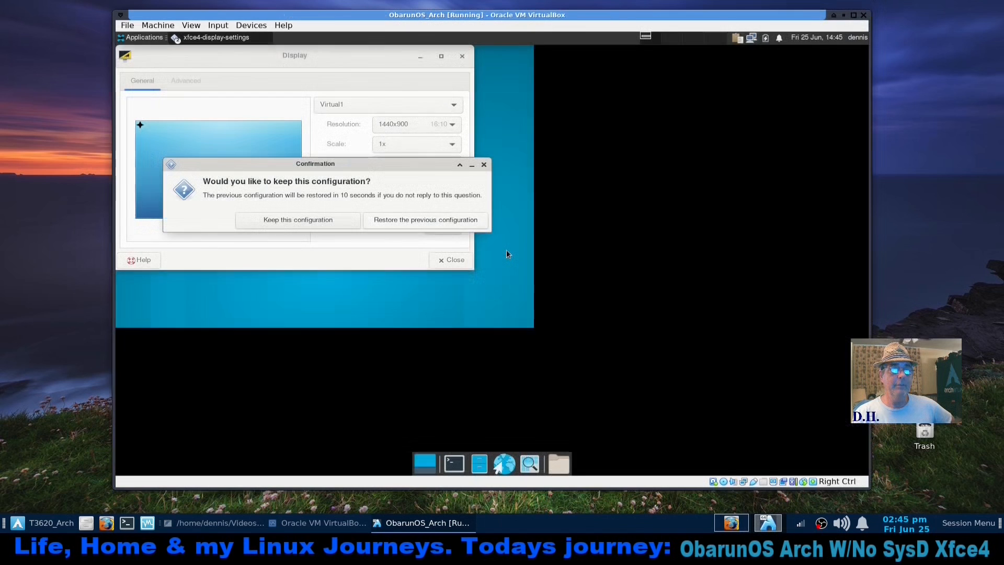
{"action": "left_click", "coordinate": [312, 220]}
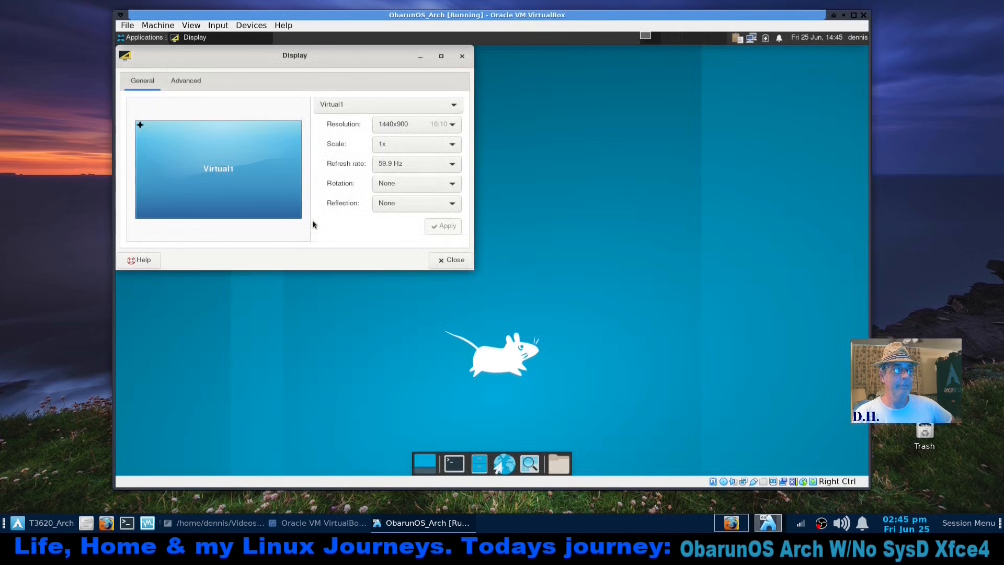
{"action": "left_click", "coordinate": [450, 262]}
- Open a terminal on the Xfce desktop and move its window to the middle of the screen
{"action": "left_click_drag", "start_coordinate": [535, 12], "coordinate": [538, 12]}
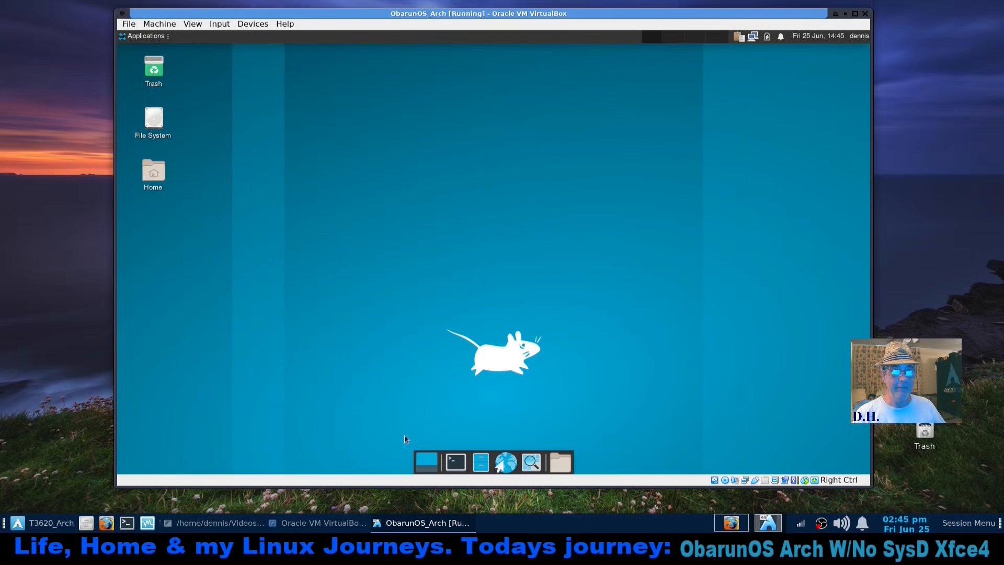
{"action": "left_click_drag", "start_coordinate": [445, 52], "coordinate": [642, 161]}
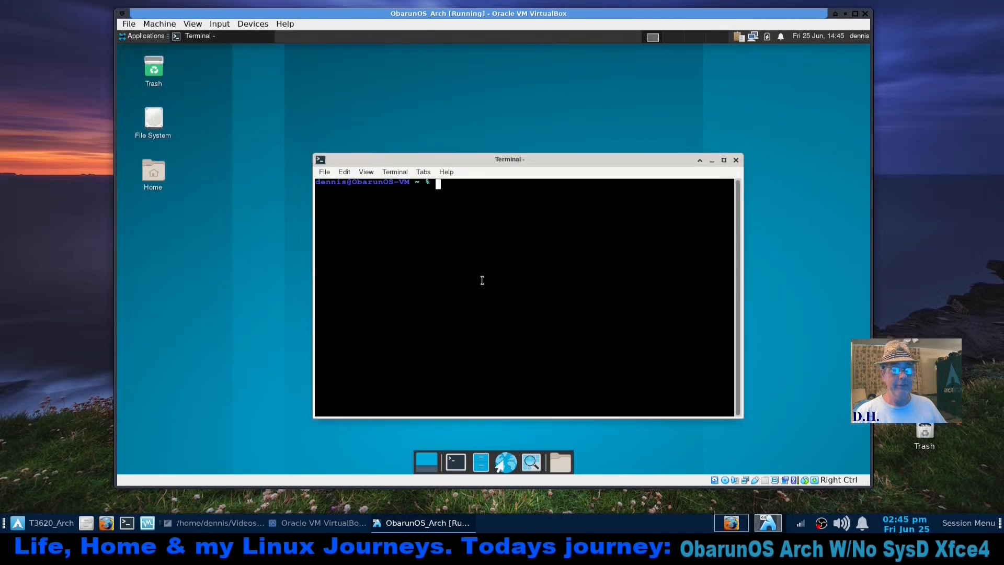
- Run a full system upgrade with sudo pacman -Syyu, authenticating with the account's sudo password
{"action": "type", "text": "sudo"}
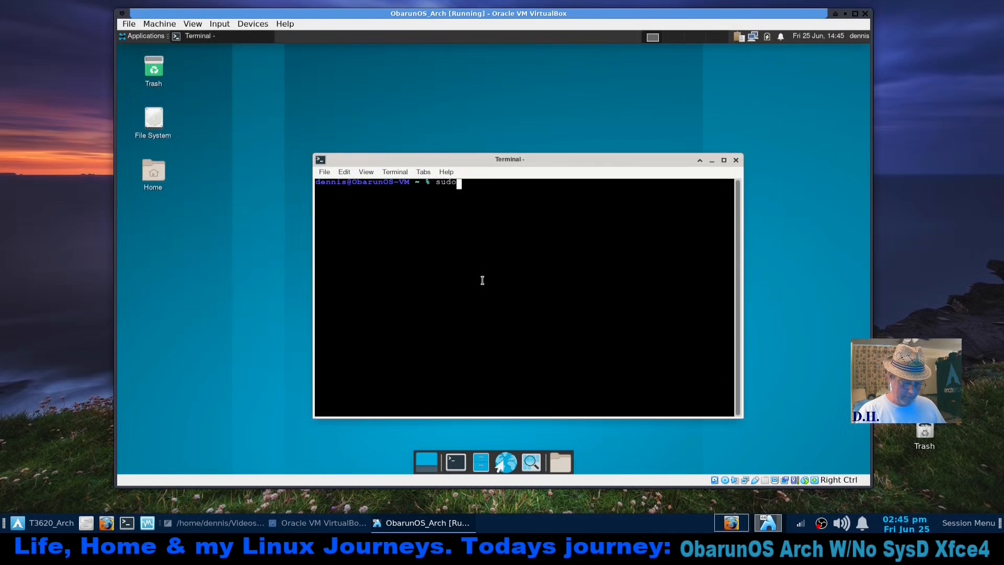
{"action": "type", "text": " pacman "}
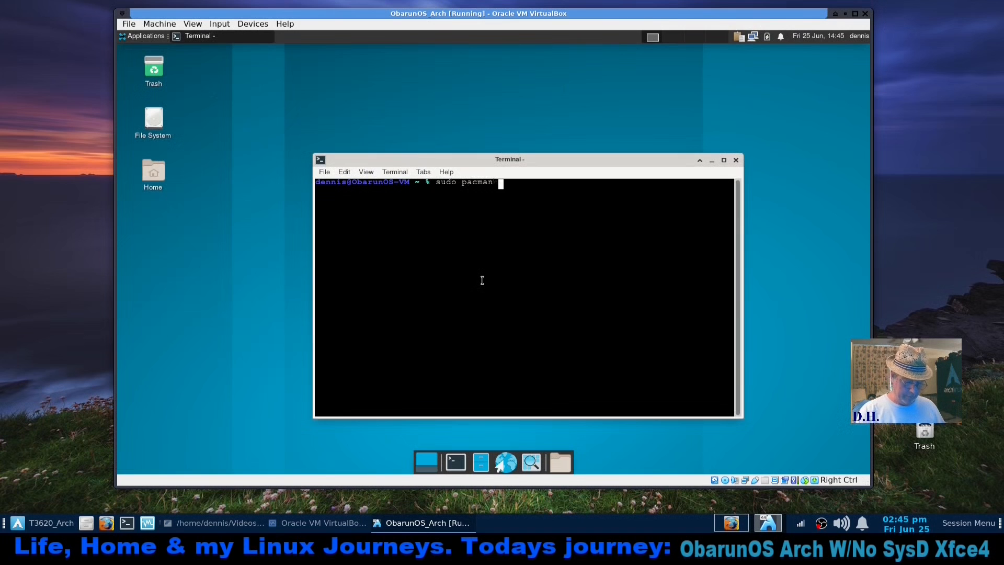
{"action": "type", "text": "-Syyu"}
{"action": "key", "text": "Return"}
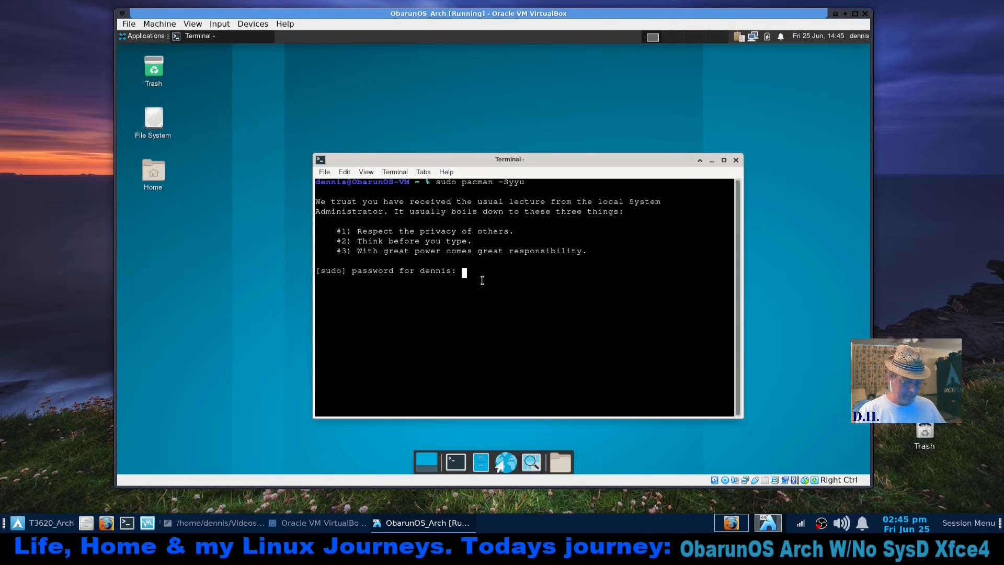
{"action": "key", "text": "Return"}
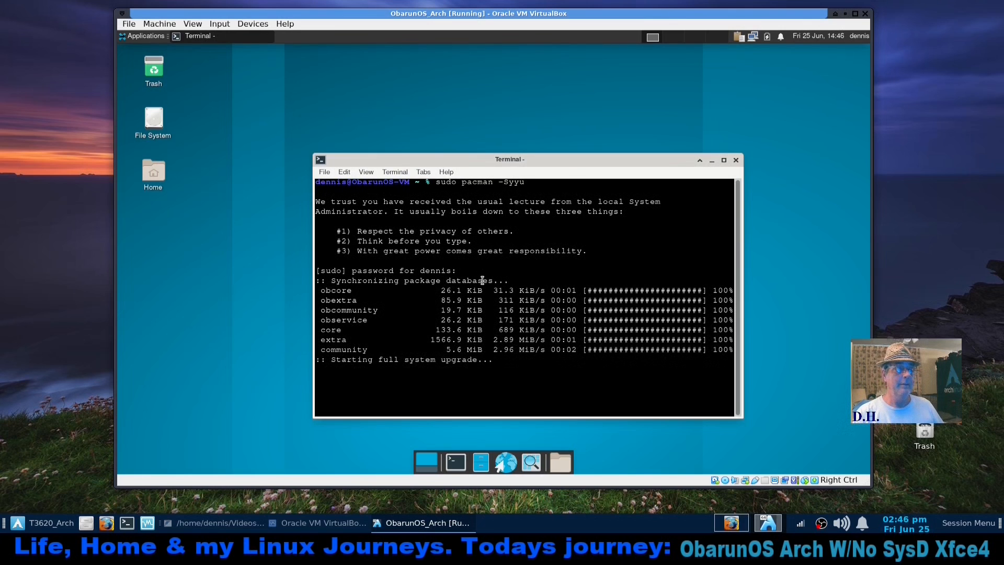
- Move the terminal window higher on the desktop and open /etc/pacman.conf in nano with sudo
{"action": "left_click_drag", "start_coordinate": [555, 172], "coordinate": [567, 92]}
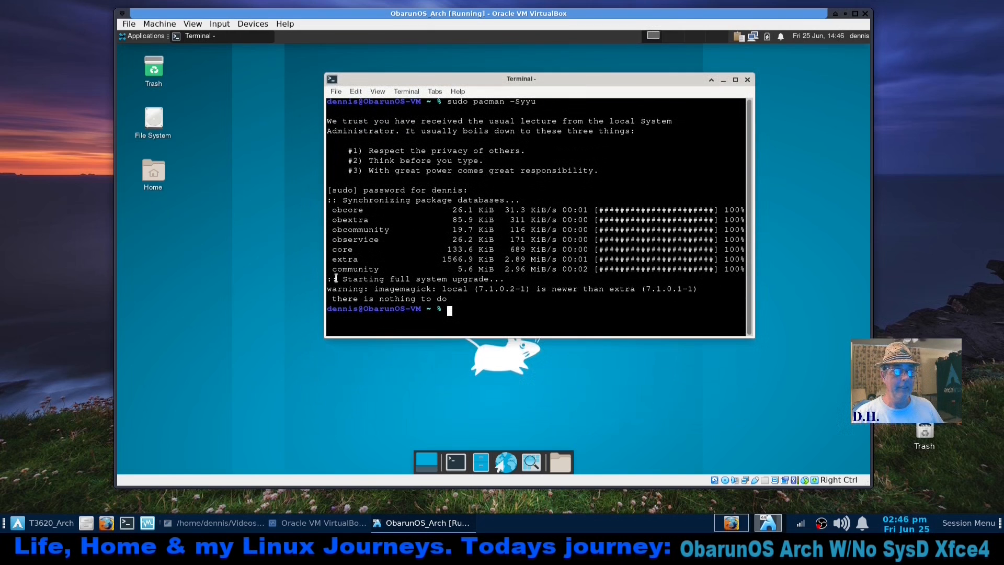
{"action": "type", "text": "sudo "}
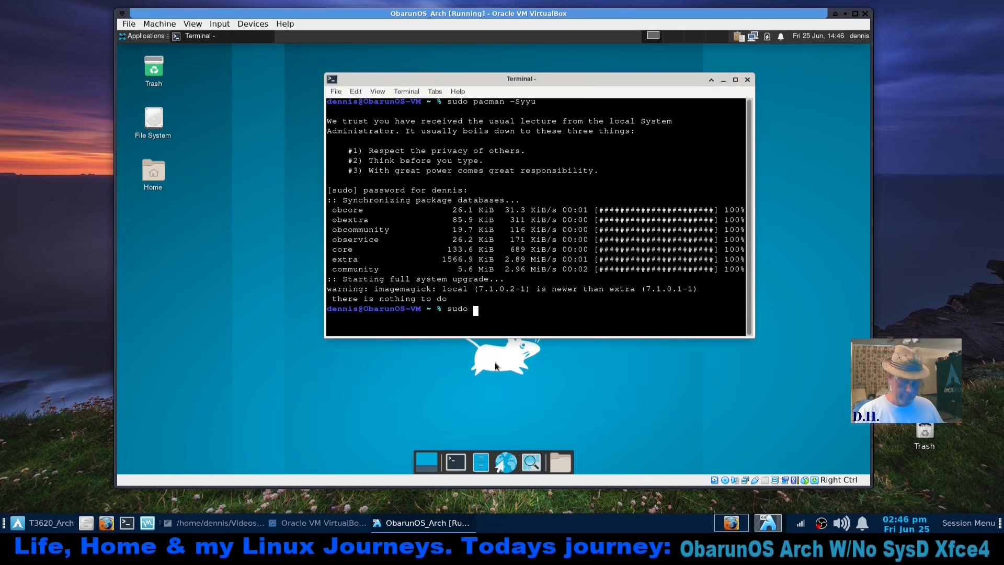
{"action": "type", "text": "na"}
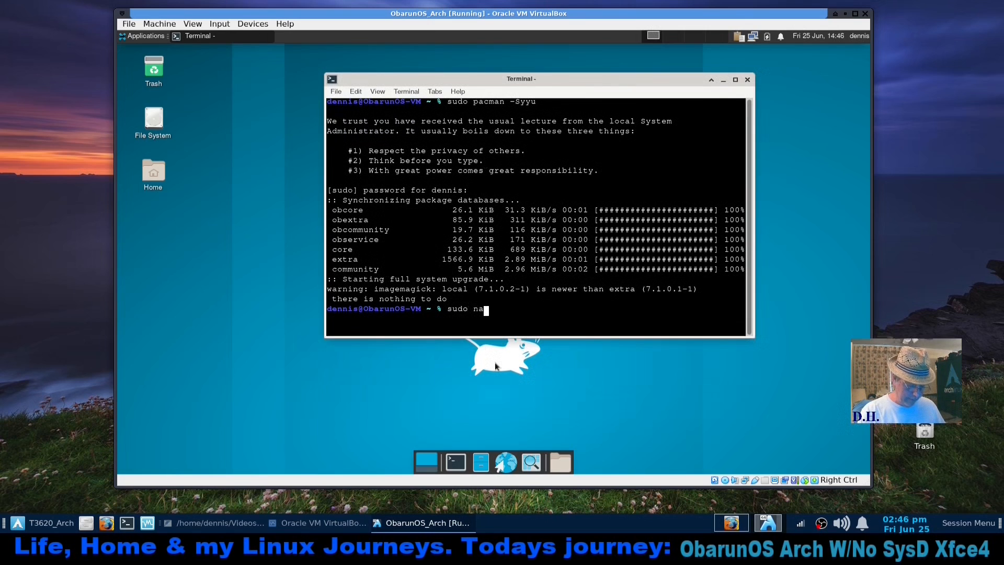
{"action": "type", "text": "no /etc"}
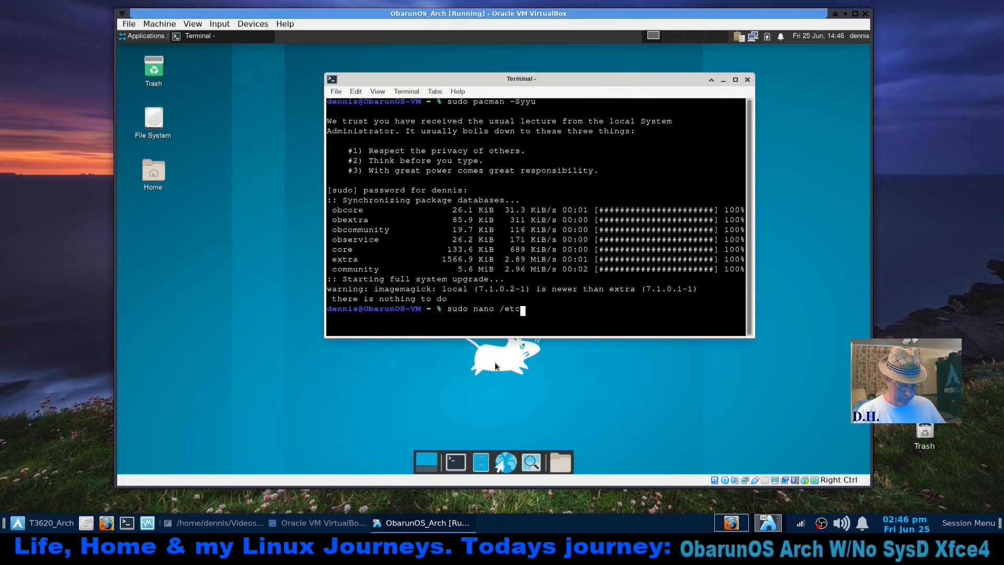
{"action": "type", "text": "/pacman."}
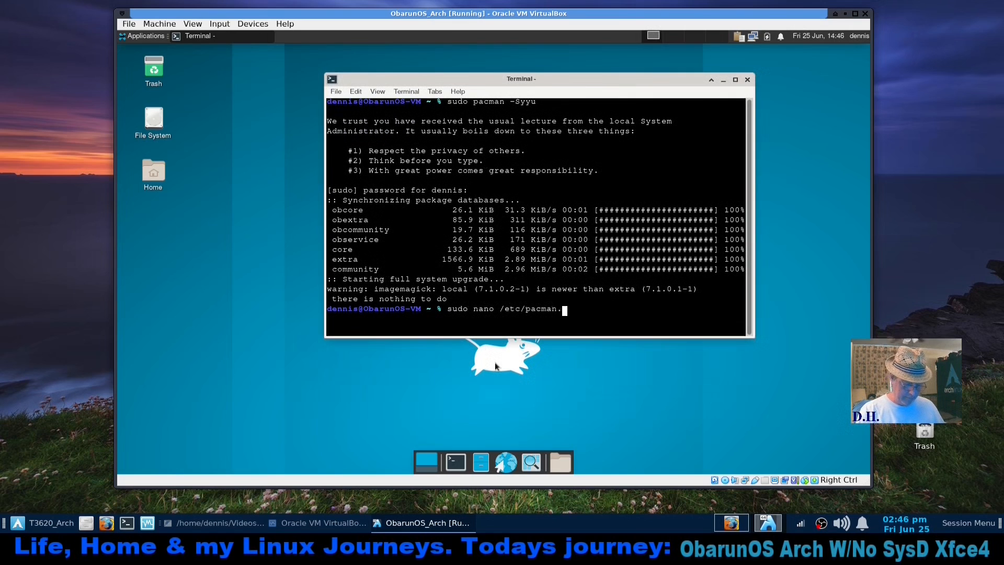
{"action": "type", "text": "conf"}
{"action": "key", "text": "Return"}
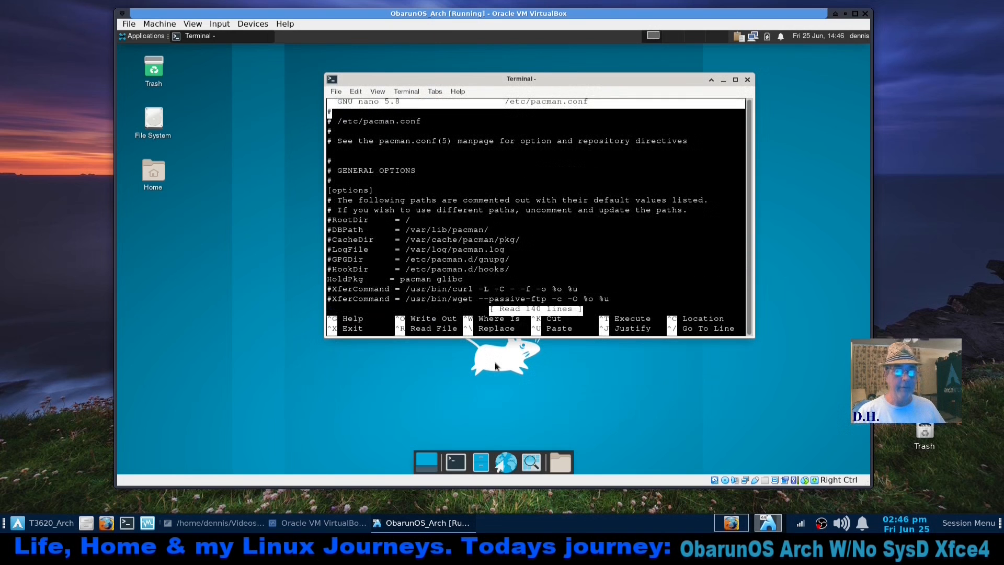
- Uncomment the Color option under Misc options in /etc/pacman.conf
{"action": "key", "text": "Down"}
{"action": "key", "text": "Down"}
{"action": "key", "text": "Down"}
{"action": "key", "text": "Down"}
{"action": "key", "text": "Down"}
{"action": "key", "text": "Down"}
{"action": "key", "text": "Down"}
{"action": "key", "text": "Down"}
{"action": "key", "text": "Down"}
{"action": "key", "text": "Down"}
{"action": "key", "text": "Down"}
{"action": "key", "text": "Down"}
{"action": "key", "text": "Down"}
{"action": "key", "text": "Down"}
{"action": "key", "text": "Down"}
{"action": "key", "text": "Down"}
{"action": "key", "text": "Down"}
{"action": "key", "text": "Down"}
{"action": "key", "text": "Down"}
{"action": "key", "text": "Down"}
{"action": "key", "text": "Down"}
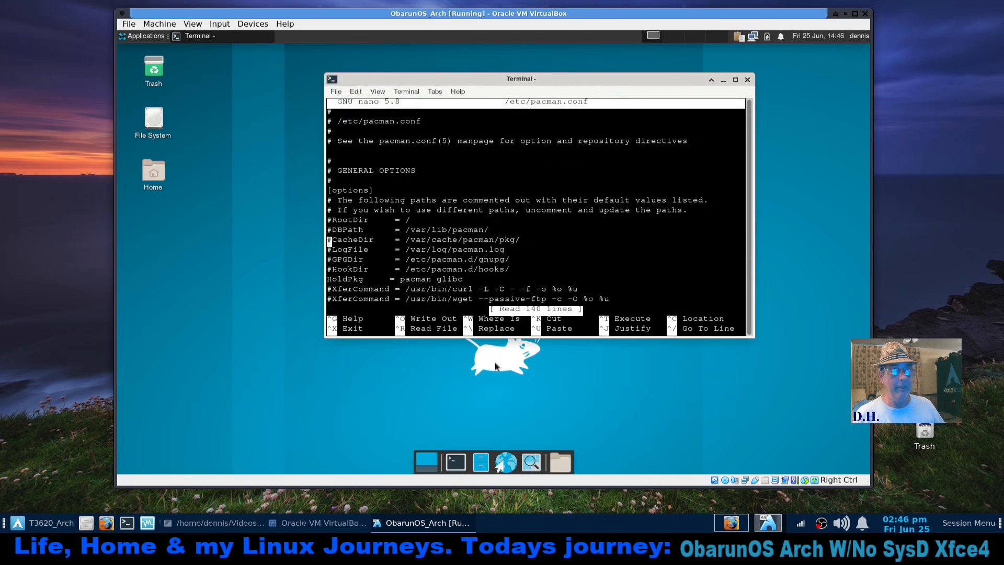
{"action": "key", "text": "Down"}
{"action": "key", "text": "Down"}
{"action": "key", "text": "Down"}
{"action": "key", "text": "Down"}
{"action": "key", "text": "Down"}
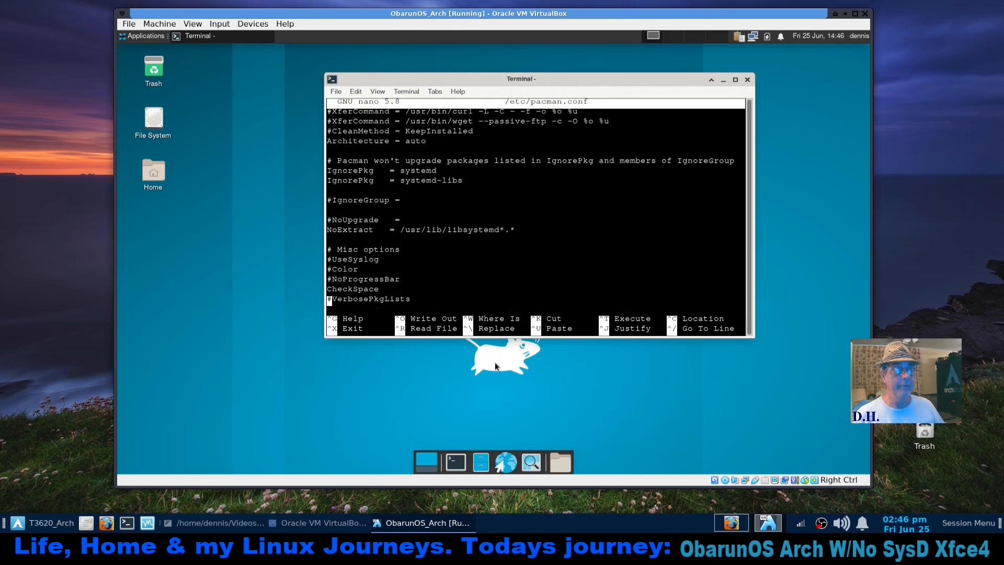
{"action": "key", "text": "Up"}
{"action": "key", "text": "Up"}
{"action": "key", "text": "Up"}
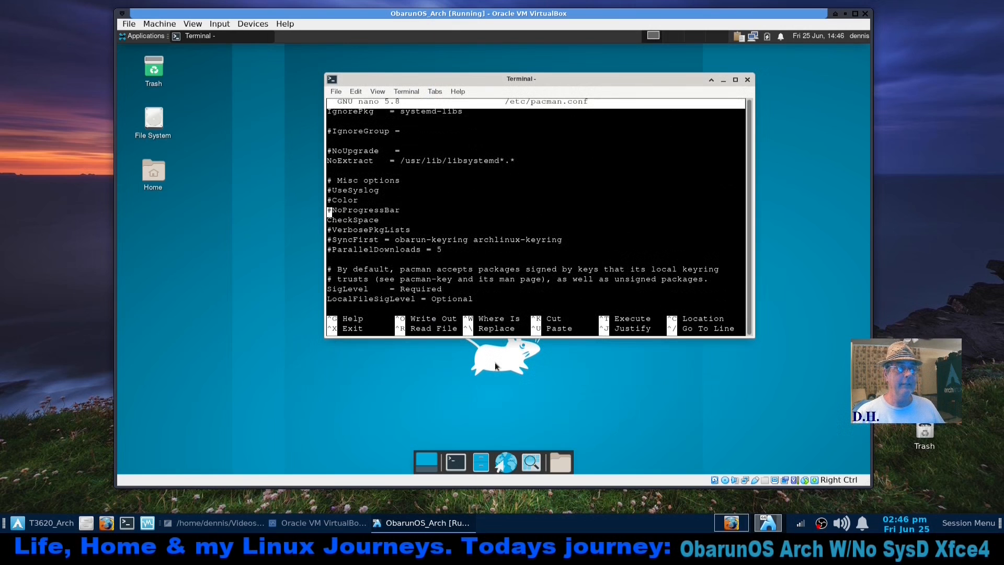
{"action": "key", "text": "Delete"}
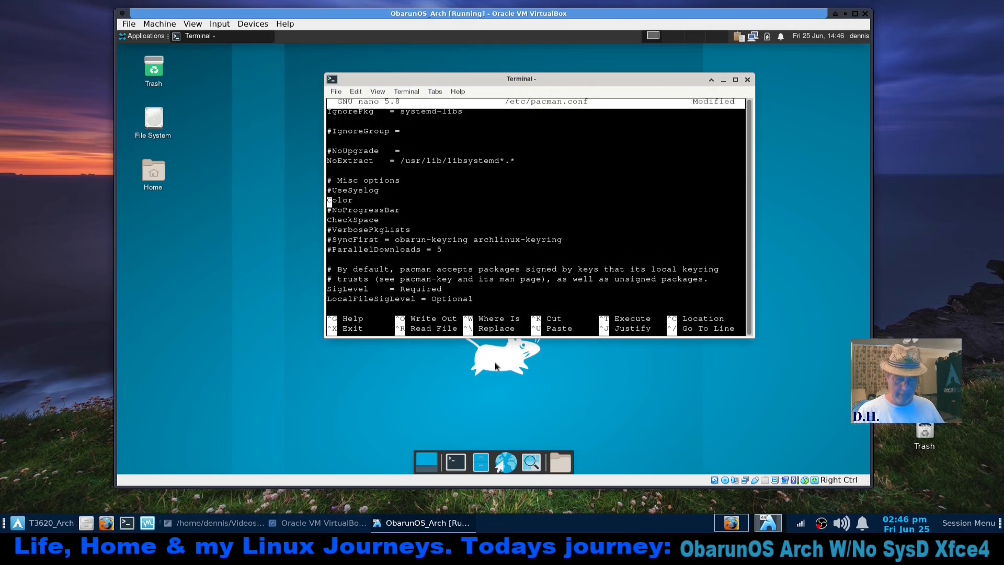
- Add a new line reading ILoveCandy directly below the Color option
{"action": "key", "text": "Down"}
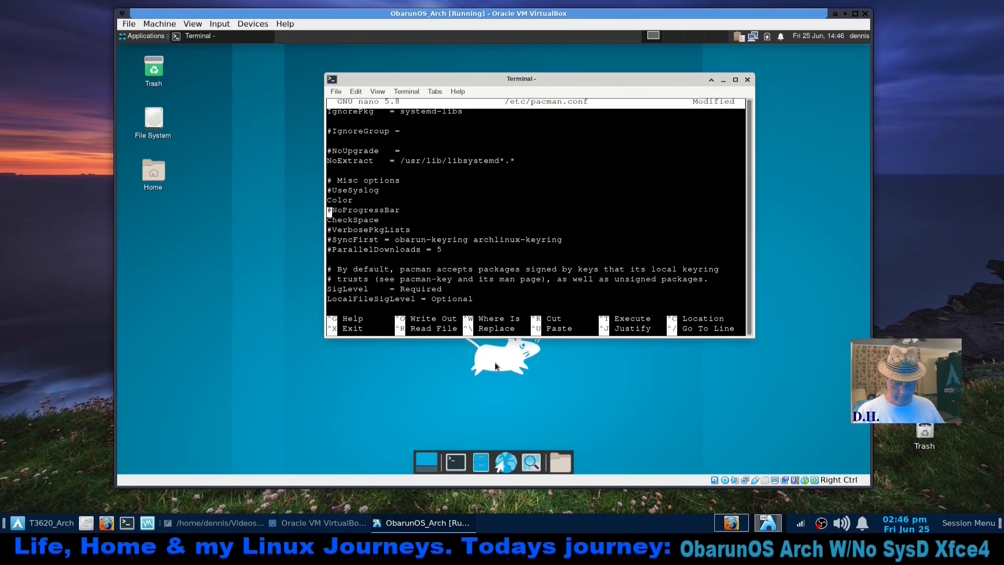
{"action": "key", "text": "Return"}
{"action": "key", "text": "Up"}
{"action": "type", "text": "ILove"}
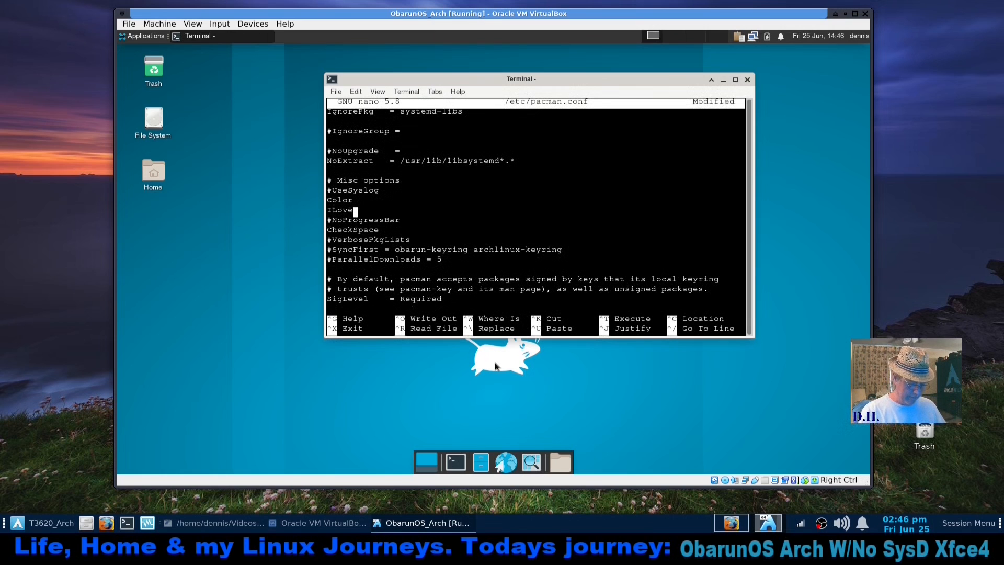
{"action": "type", "text": "Candy"}
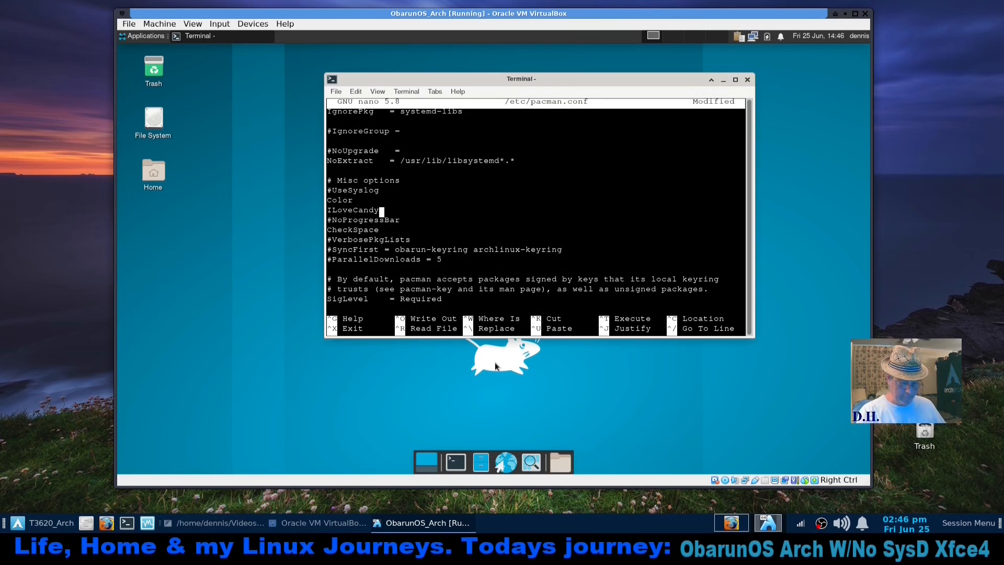
- Uncomment the ParallelDownloads = 5 and VerbosePkgLists options under Misc options
{"action": "key", "text": "Right"}
{"action": "key", "text": "Down"}
{"action": "key", "text": "Down"}
{"action": "key", "text": "Down"}
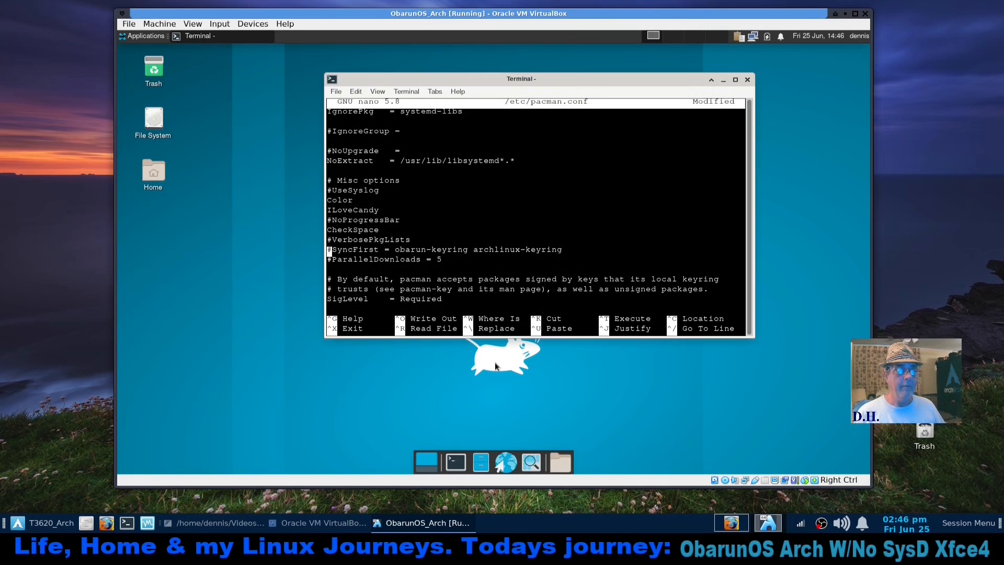
{"action": "key", "text": "Down"}
{"action": "key", "text": "Delete"}
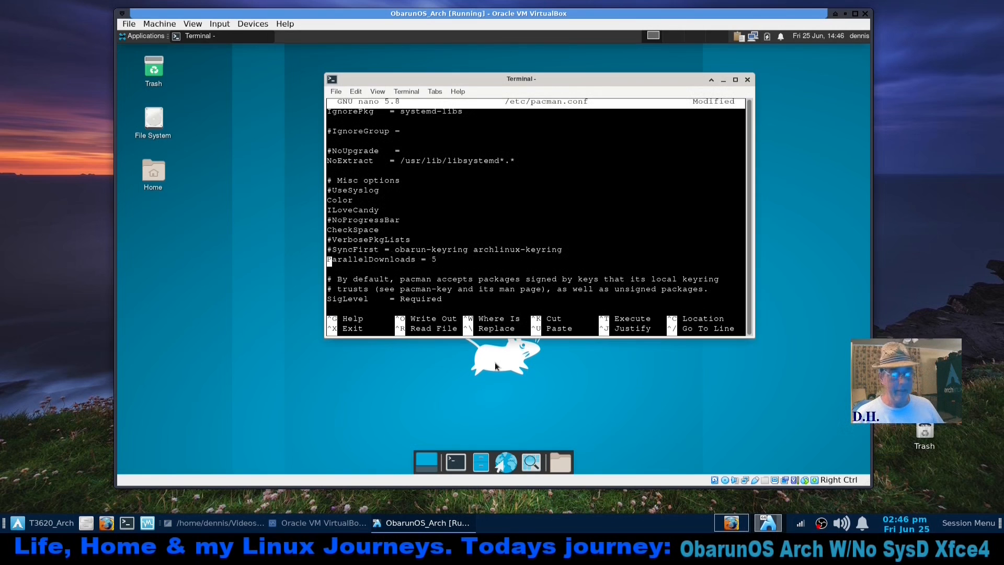
{"action": "key", "text": "Up"}
{"action": "key", "text": "Up"}
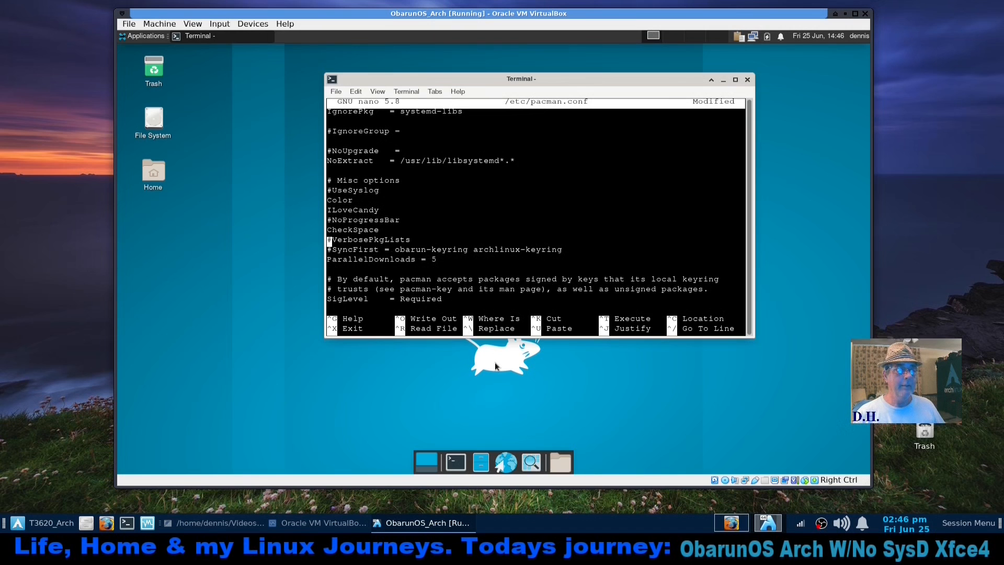
{"action": "key", "text": "Delete"}
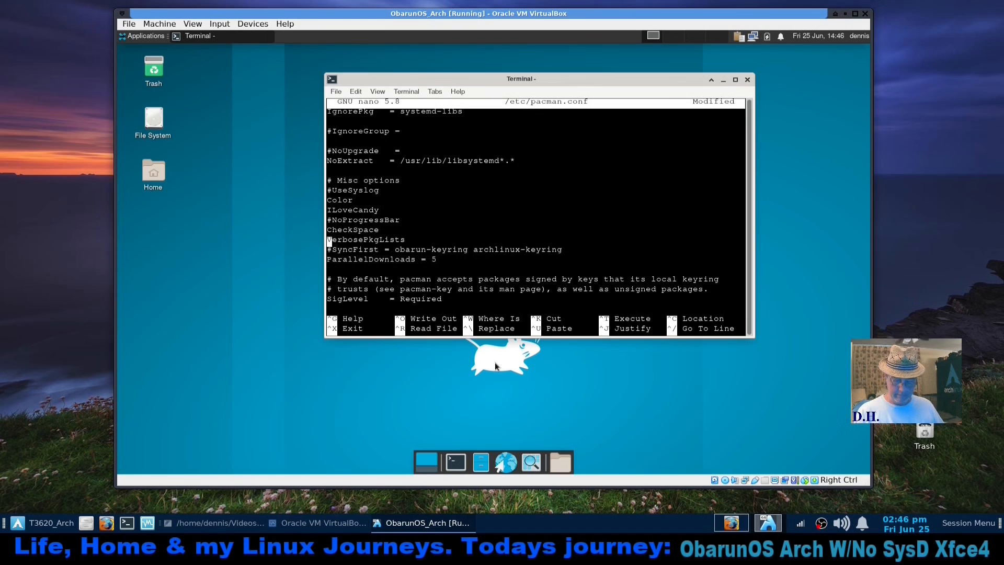
- Enable the multilib repository near the file's end by uncommenting its [multilib], SigLevel and Include lines
{"action": "key", "text": "Down"}
{"action": "key", "text": "Down"}
{"action": "key", "text": "Down"}
{"action": "key", "text": "Down"}
{"action": "key", "text": "Down"}
{"action": "key", "text": "Down"}
{"action": "key", "text": "Down"}
{"action": "key", "text": "Down"}
{"action": "key", "text": "Down"}
{"action": "key", "text": "Down"}
{"action": "key", "text": "Down"}
{"action": "key", "text": "Down"}
{"action": "key", "text": "Down"}
{"action": "key", "text": "Down"}
{"action": "key", "text": "Down"}
{"action": "key", "text": "Down"}
{"action": "key", "text": "Down"}
{"action": "key", "text": "Down"}
{"action": "key", "text": "Down"}
{"action": "key", "text": "Down"}
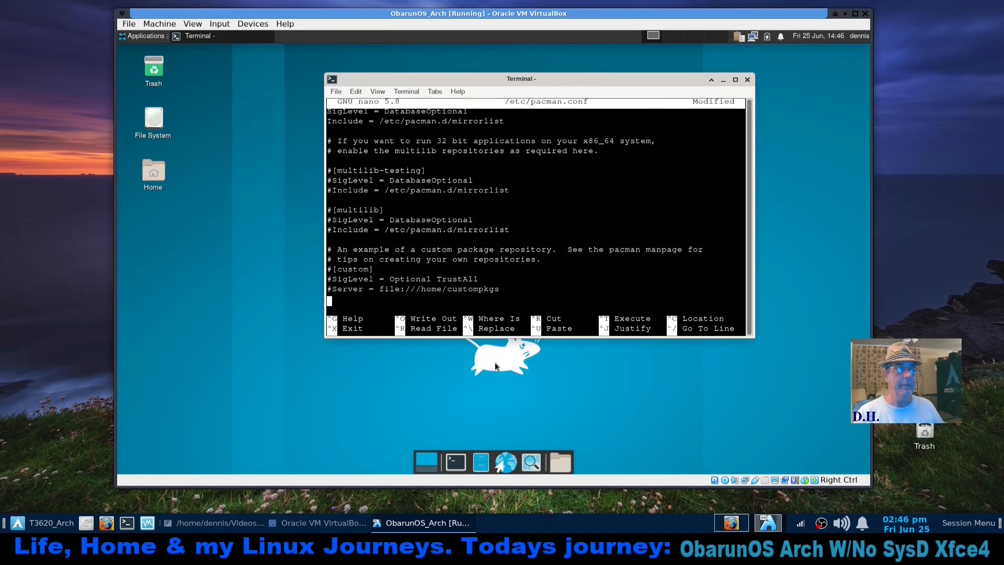
{"action": "key", "text": "Up"}
{"action": "key", "text": "Up"}
{"action": "key", "text": "Up"}
{"action": "key", "text": "Up"}
{"action": "key", "text": "Up"}
{"action": "key", "text": "Up"}
{"action": "key", "text": "Up"}
{"action": "key", "text": "Up"}
{"action": "key", "text": "Up"}
{"action": "key", "text": "Delete"}
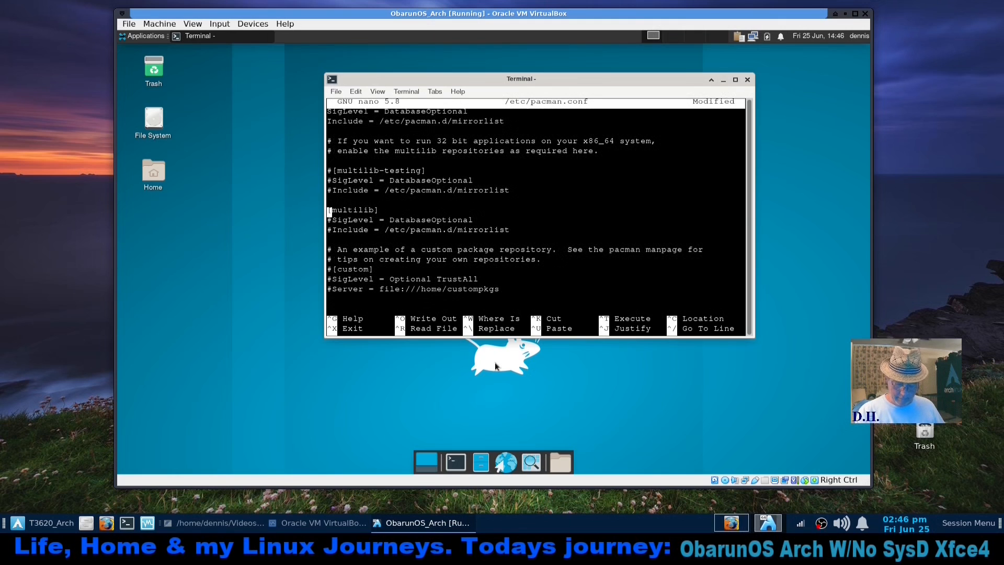
{"action": "key", "text": "Down"}
{"action": "key", "text": "Delete"}
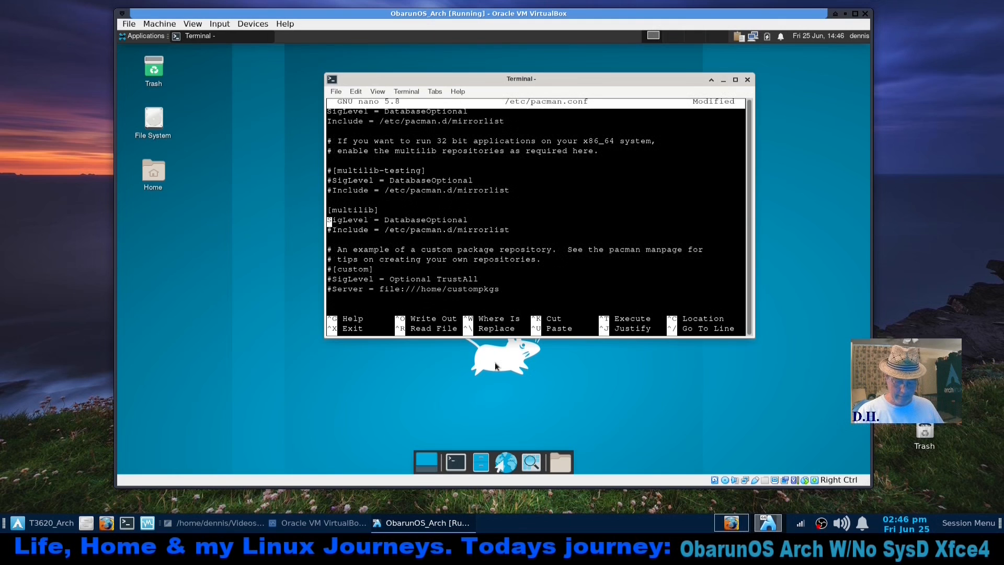
{"action": "key", "text": "Down"}
{"action": "key", "text": "Delete"}
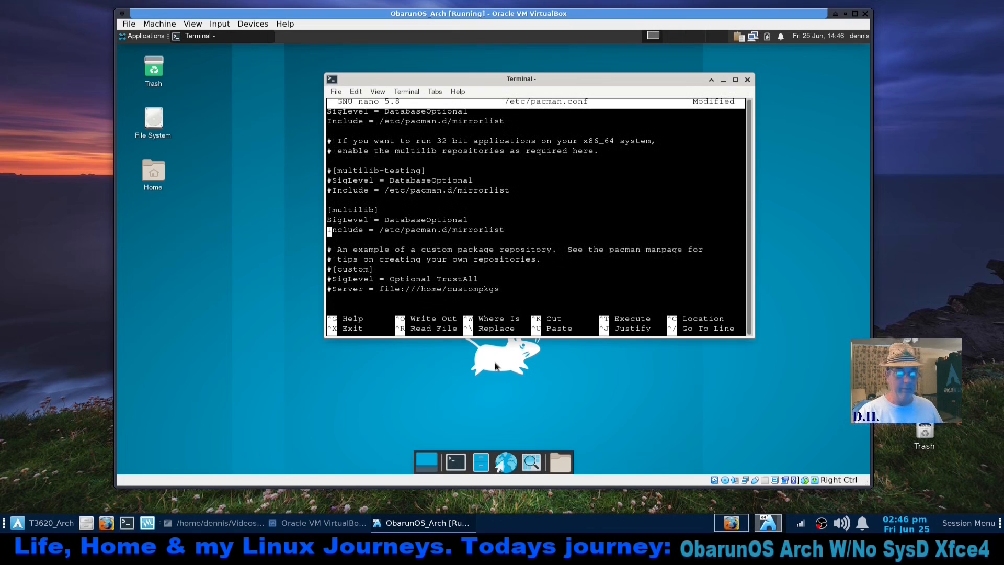
- Save pacman.conf under its existing name, exit nano and clear the terminal
{"action": "key", "text": "ctrl+o"}
{"action": "key", "text": "Return"}
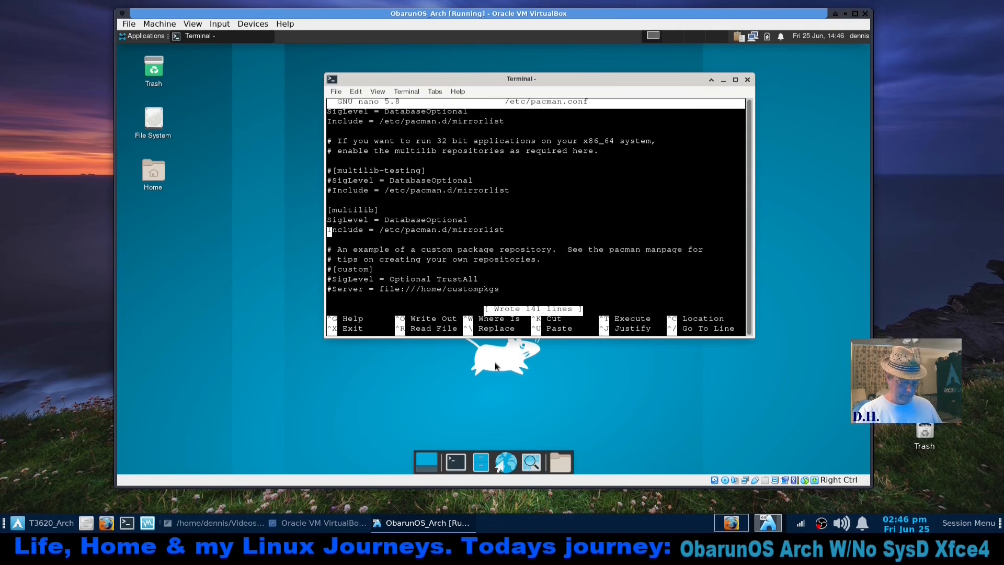
{"action": "key", "text": "ctrl+x"}
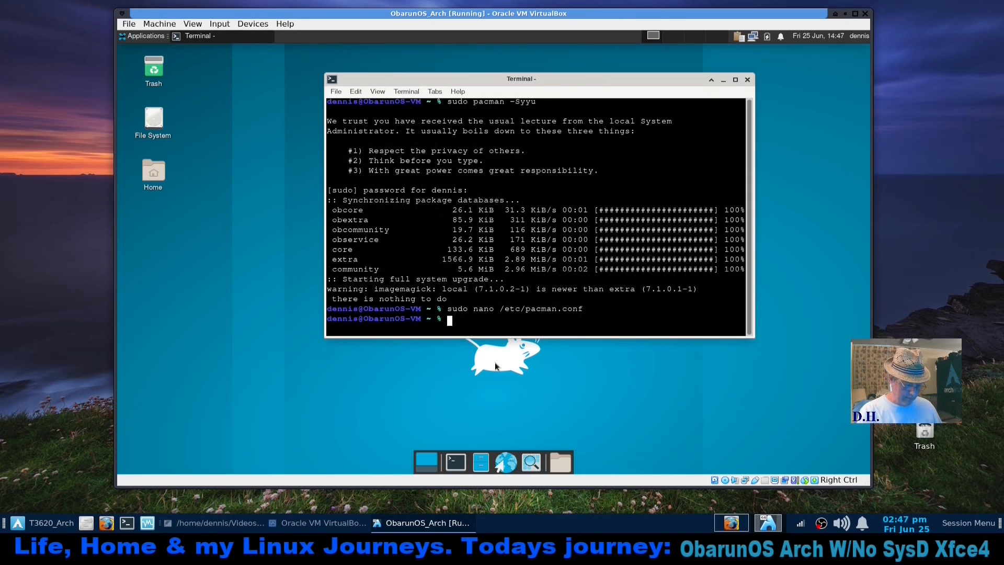
{"action": "key", "text": "ctrl+l"}
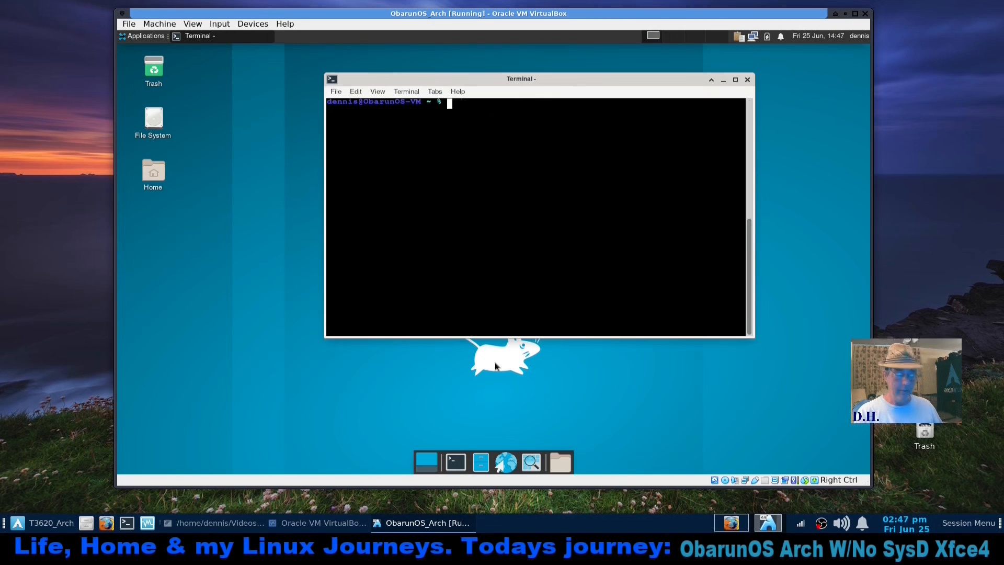
- Run sudo pacman -Syyu again to refresh the package databases with the edited pacman configuration
{"action": "type", "text": "sudo p"}
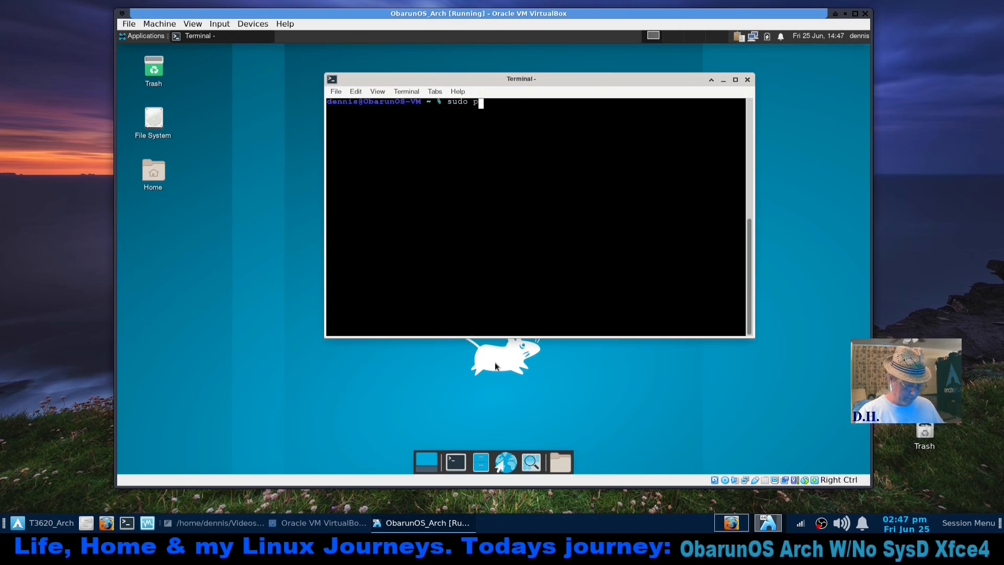
{"action": "type", "text": "acman -S"}
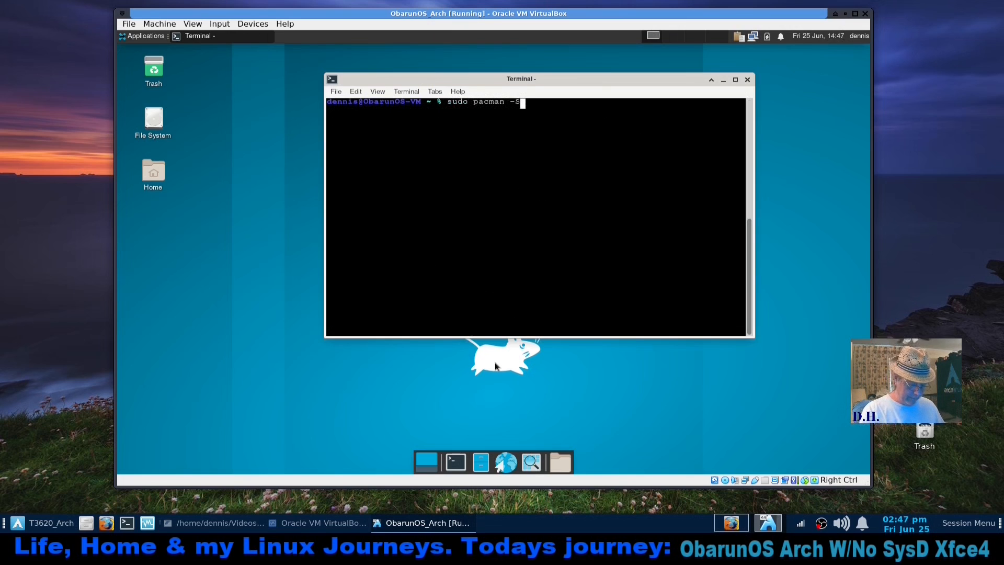
{"action": "type", "text": "yyu"}
{"action": "key", "text": "Return"}
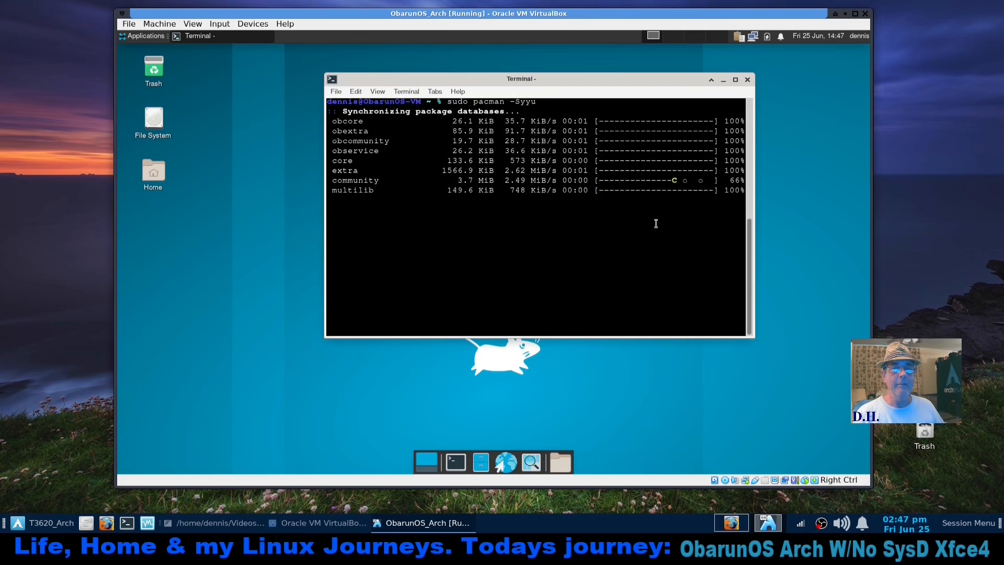
{"action": "mouse_move", "coordinate": [359, 191]}
{"action": "left_mouse_down"}
{"action": "mouse_move", "coordinate": [384, 191]}
{"action": "mouse_move", "coordinate": [332, 187]}
{"action": "mouse_move", "coordinate": [378, 191]}
{"action": "left_mouse_up"}
{"action": "left_click", "coordinate": [523, 296]}
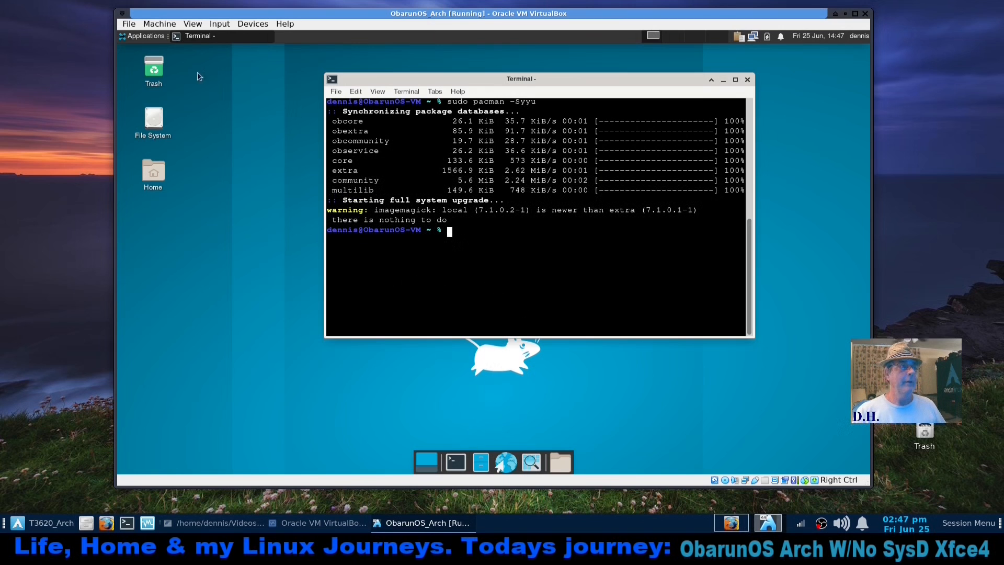
- Launch the web browser listed in the Internet category of the Xfce applications
{"action": "left_click", "coordinate": [149, 36]}
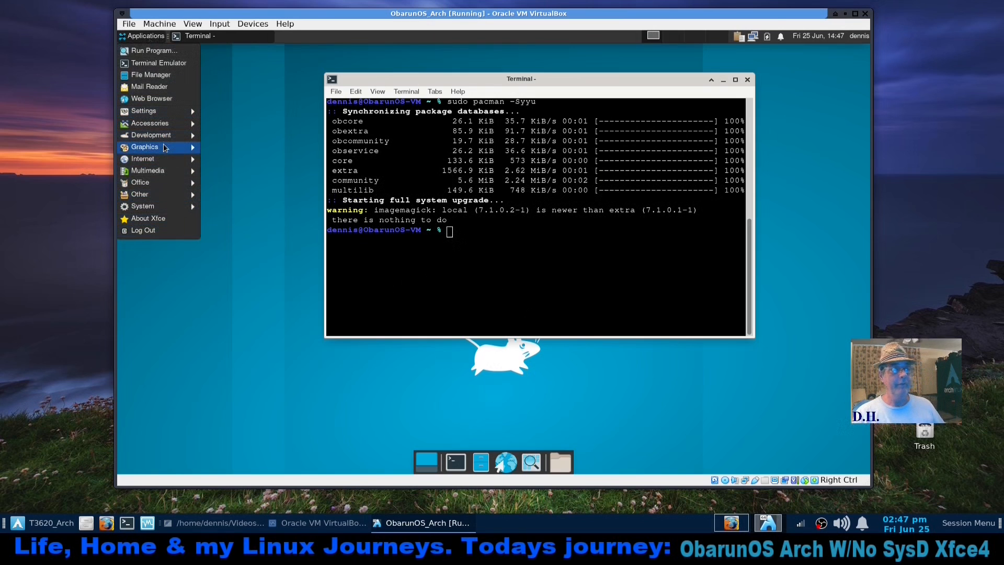
{"action": "mouse_move", "coordinate": [146, 162]}
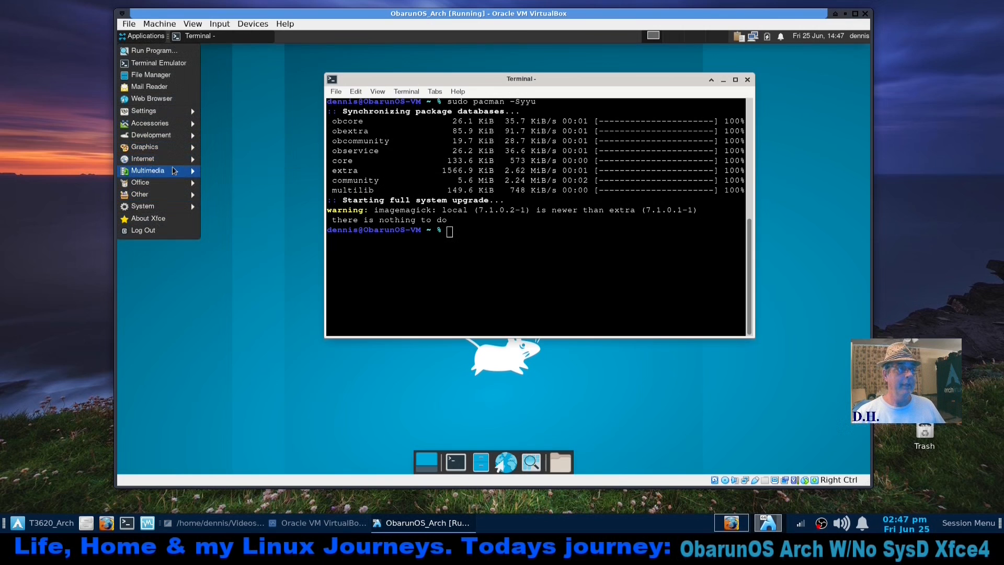
{"action": "left_click", "coordinate": [251, 160]}
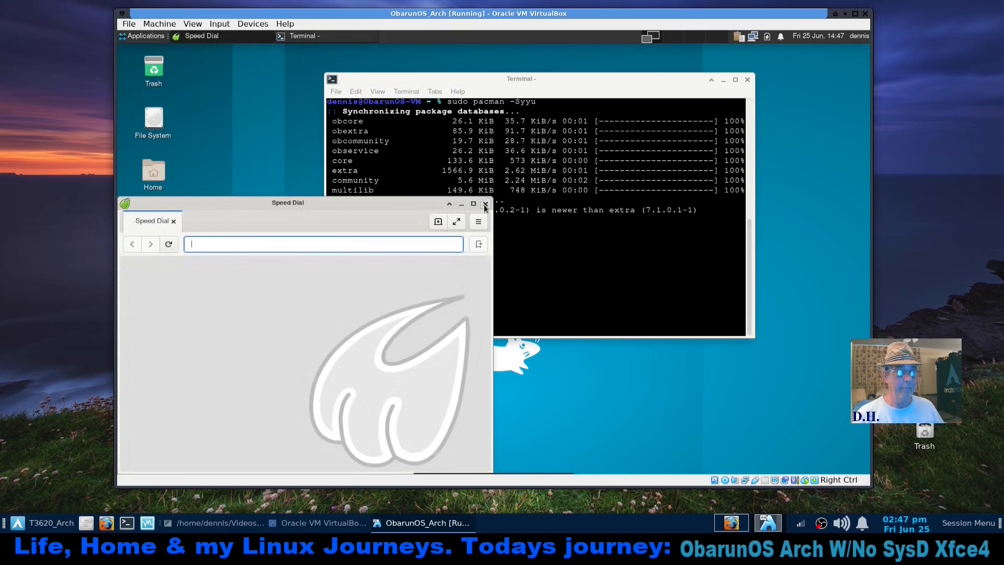
- Close the web browser and move the terminal and virtual machine windows aside to uncover the host desktop
{"action": "left_click", "coordinate": [485, 204]}
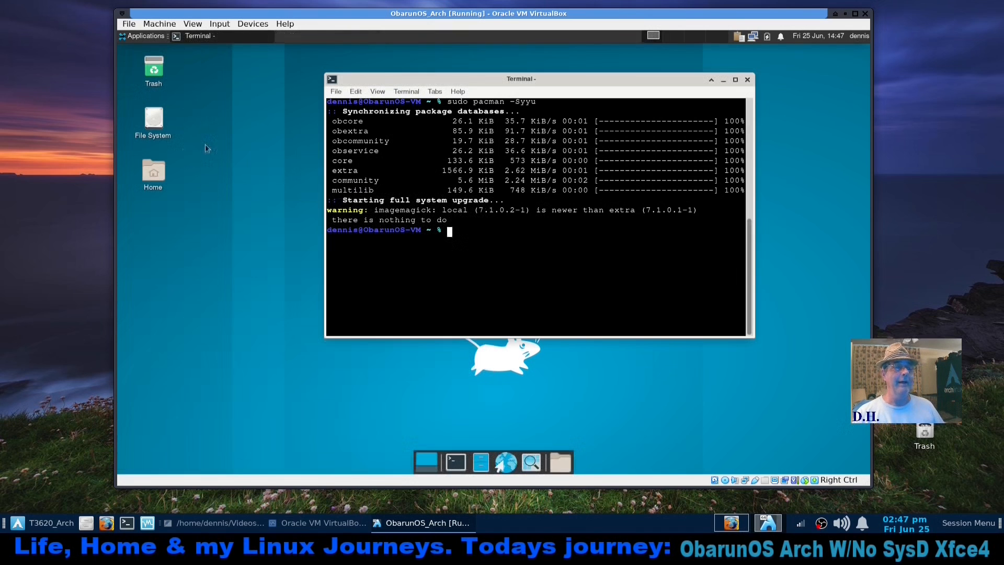
{"action": "left_click_drag", "start_coordinate": [493, 79], "coordinate": [300, 89]}
{"action": "left_click_drag", "start_coordinate": [245, 14], "coordinate": [610, 29]}
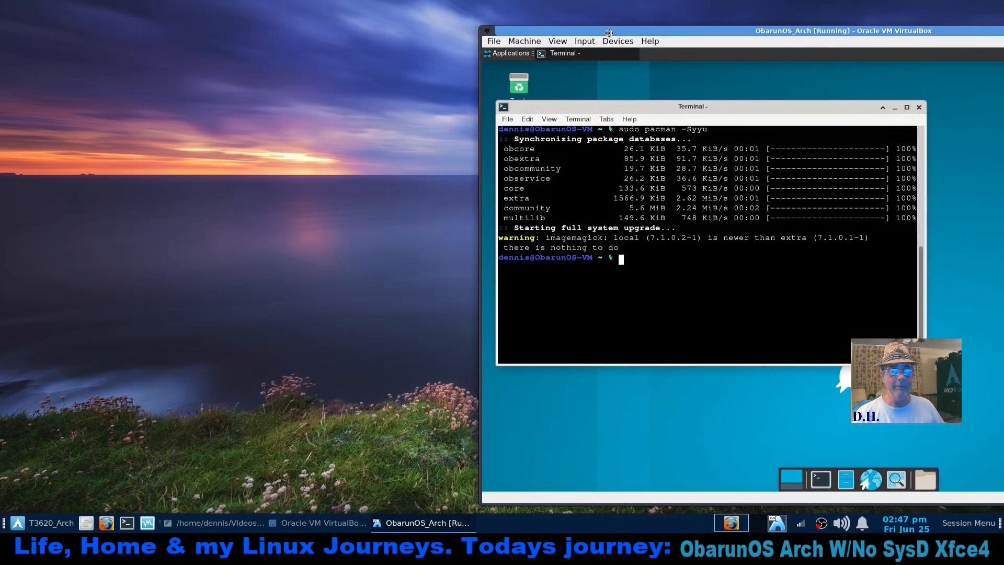
- Bring up ObarunOS_Notes on the host and shrink and reposition its window so the "I installed" package list sits beside the virtual machine
{"action": "left_click", "coordinate": [240, 529]}
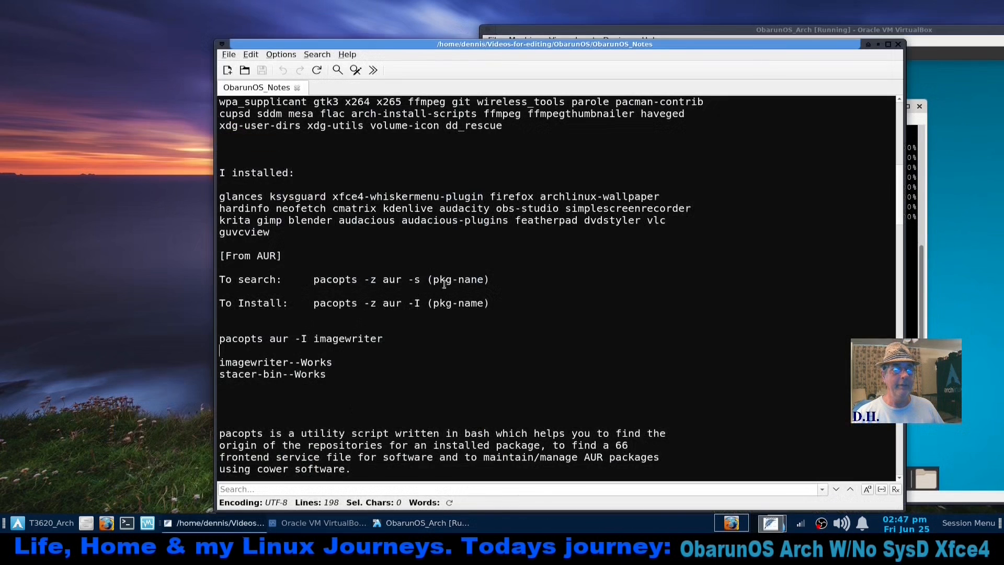
{"action": "scroll", "coordinate": [525, 311], "scroll_direction": "up", "scroll_amount": 6}
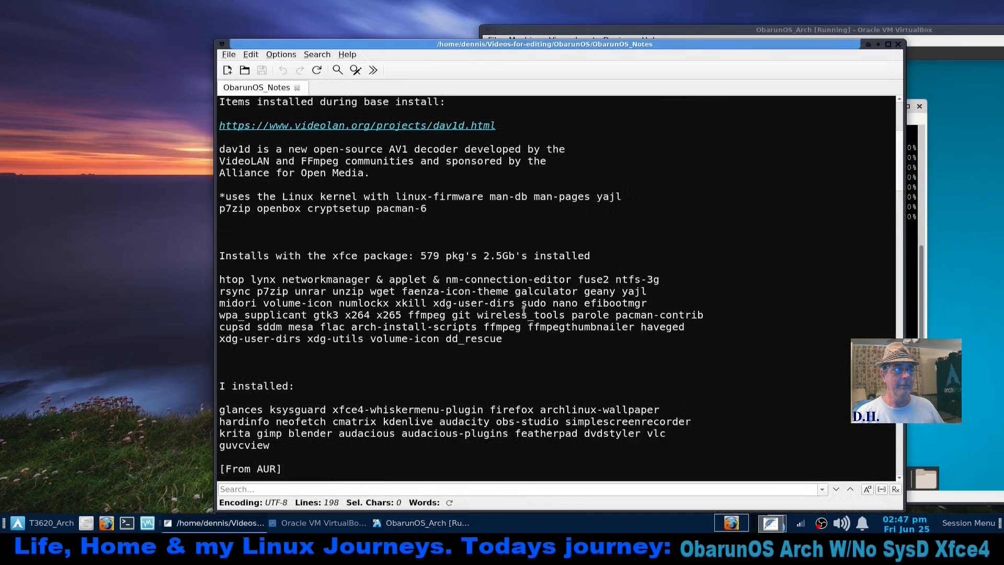
{"action": "scroll", "coordinate": [410, 302], "scroll_direction": "down", "scroll_amount": 4}
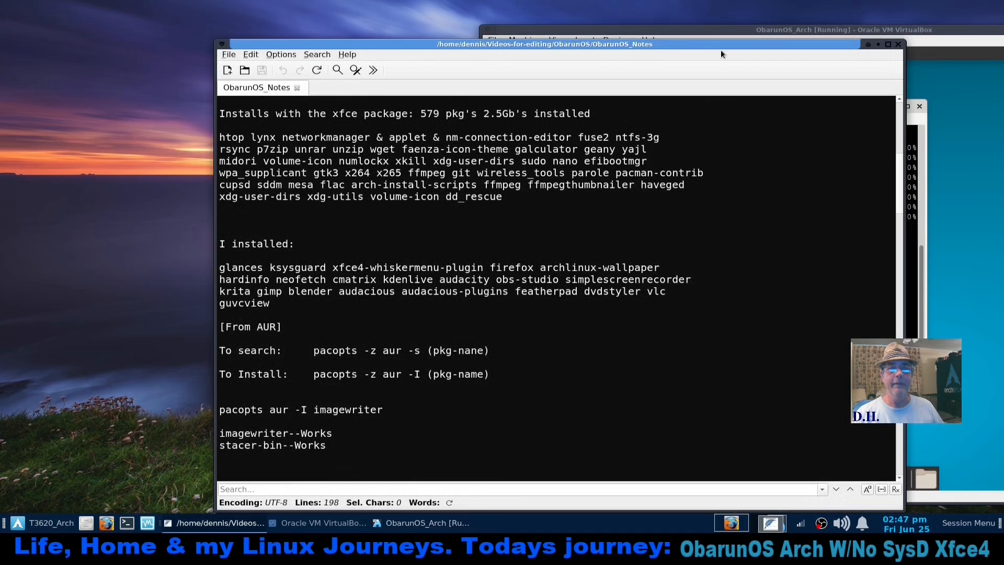
{"action": "left_click_drag", "start_coordinate": [601, 61], "coordinate": [424, 68]}
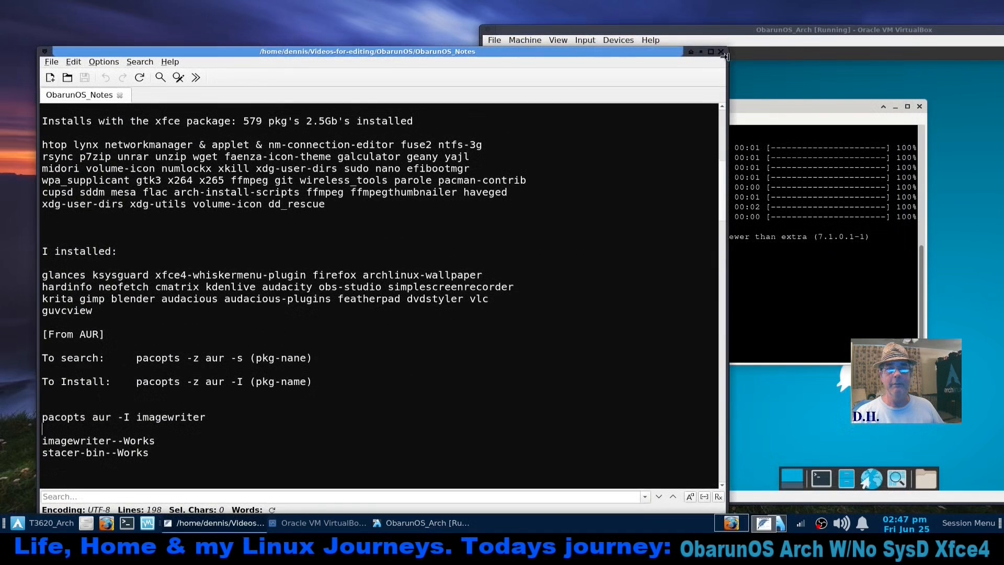
{"action": "left_click_drag", "start_coordinate": [723, 51], "coordinate": [614, 242]}
{"action": "left_click_drag", "start_coordinate": [470, 245], "coordinate": [451, 10]}
{"action": "scroll", "coordinate": [269, 175], "scroll_direction": "down", "scroll_amount": 3}
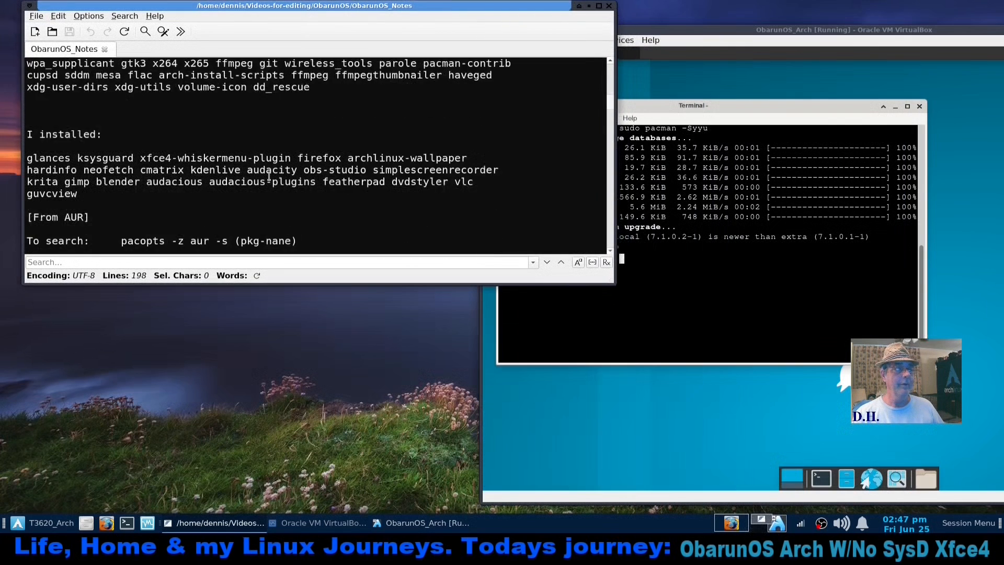
- Return to the virtual machine and install the packages under "I installed" in the notes with sudo pacman -S, accepting the installation
{"action": "left_click", "coordinate": [679, 31]}
{"action": "left_click_drag", "start_coordinate": [679, 31], "coordinate": [701, 39]}
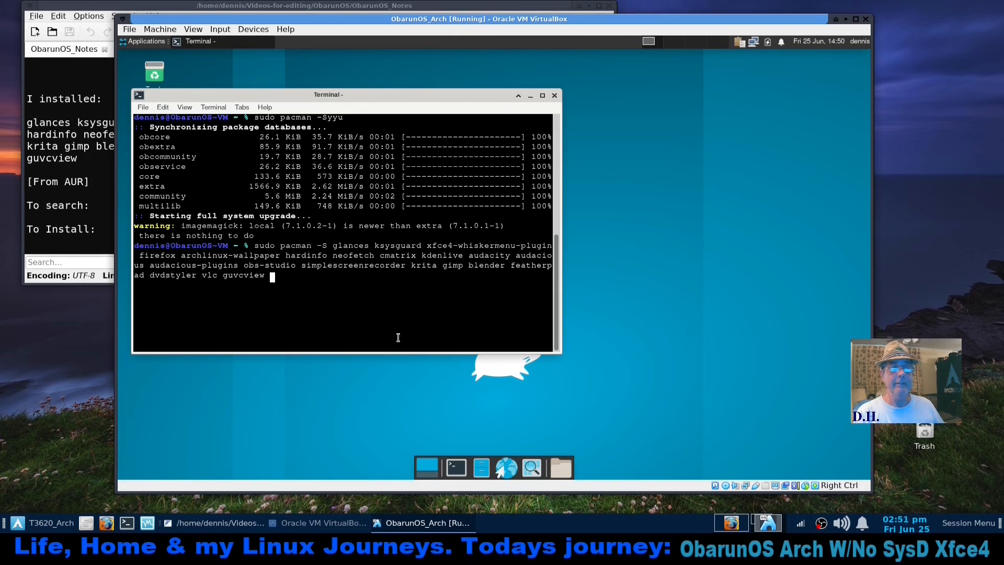
{"action": "key", "text": "Return"}
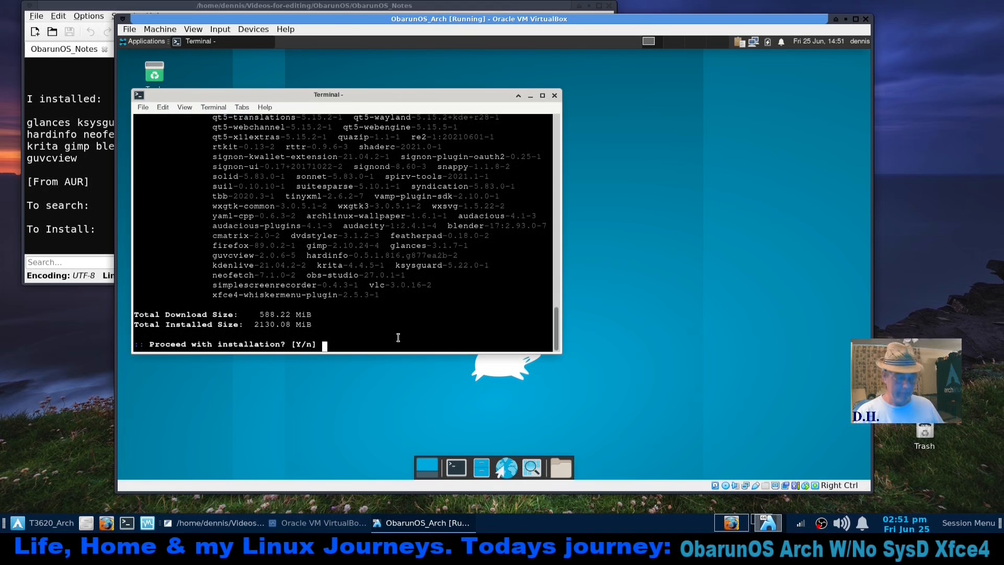
{"action": "type", "text": "y"}
{"action": "key", "text": "Return"}
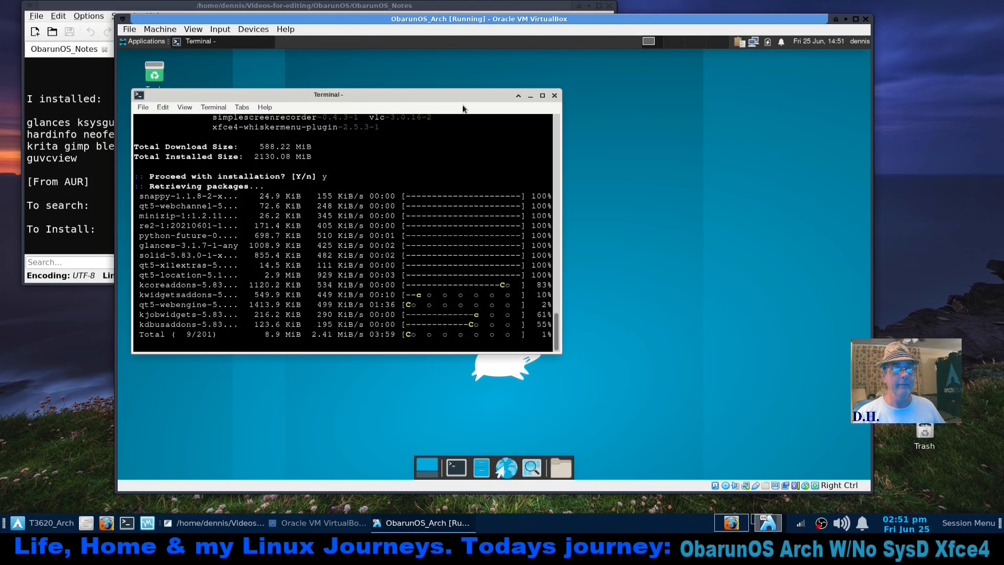
- Move the installing terminal aside, check memory and swap usage with free -h in a second terminal, and close that terminal
{"action": "left_click_drag", "start_coordinate": [462, 95], "coordinate": [732, 114]}
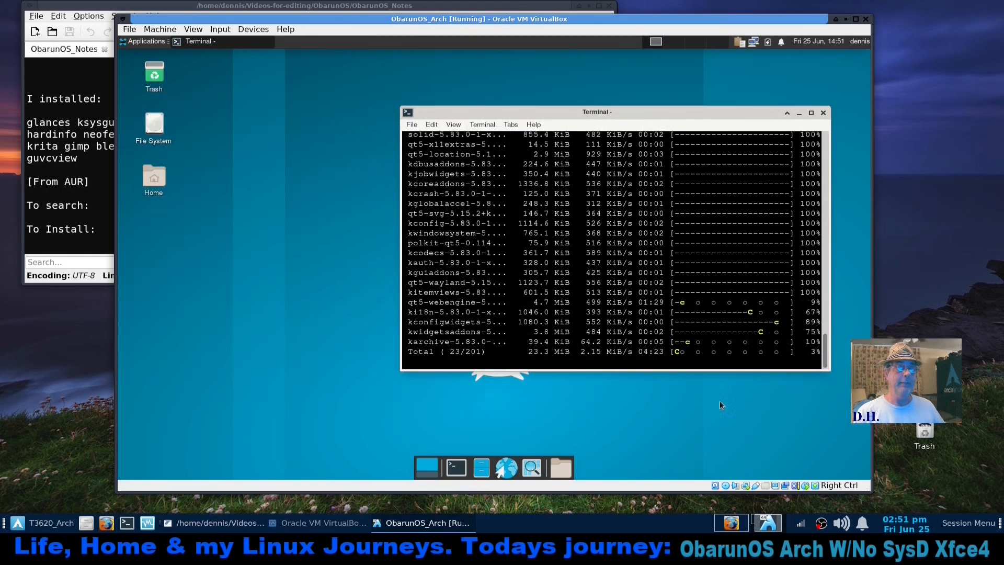
{"action": "left_click", "coordinate": [455, 467]}
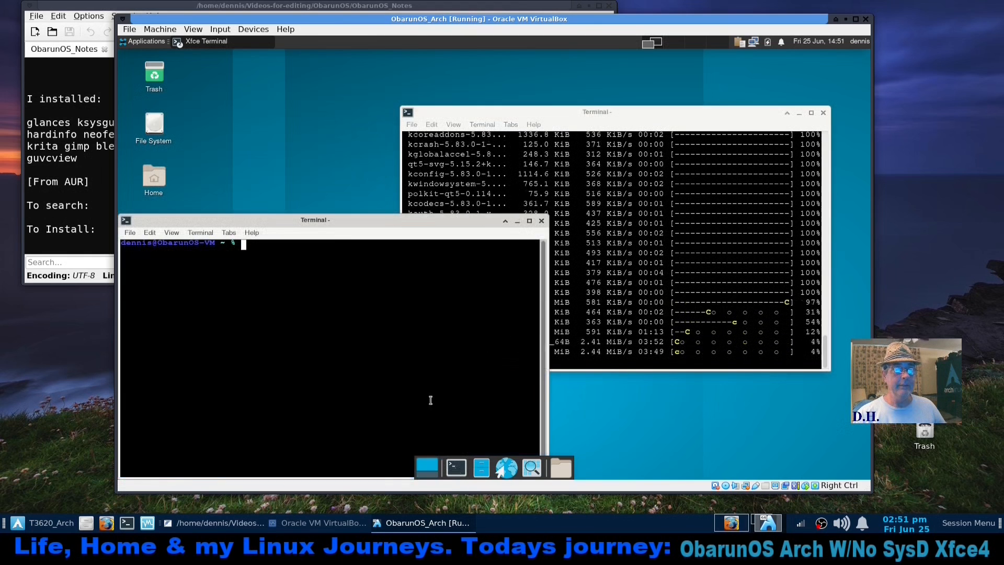
{"action": "left_click_drag", "start_coordinate": [411, 212], "coordinate": [488, 149]}
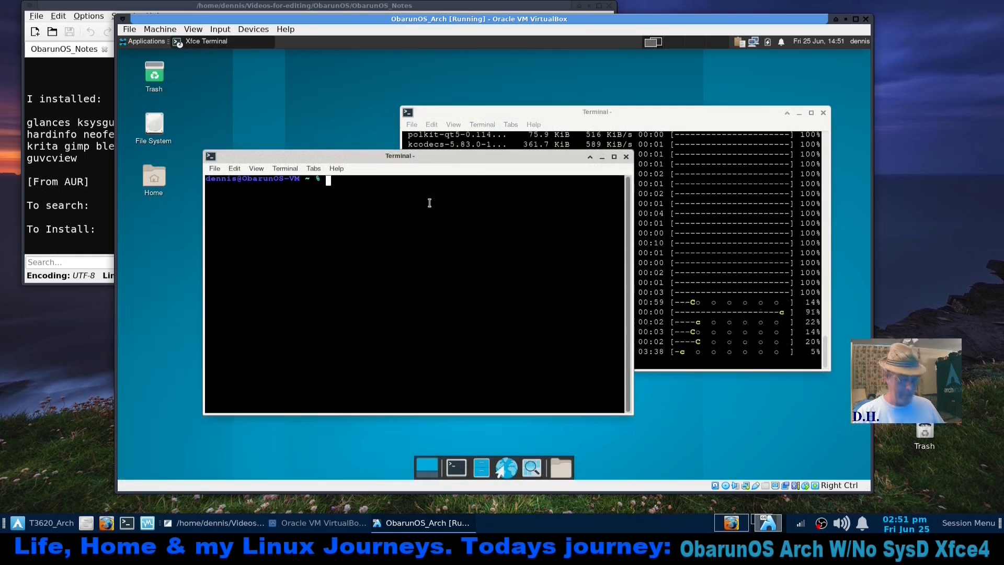
{"action": "type", "text": "free "}
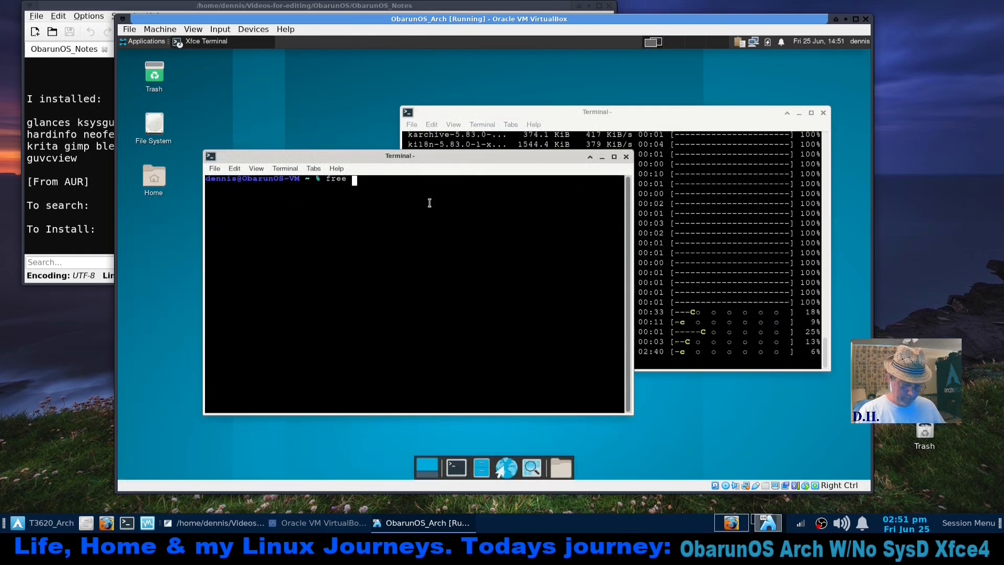
{"action": "type", "text": "-h"}
{"action": "key", "text": "Return"}
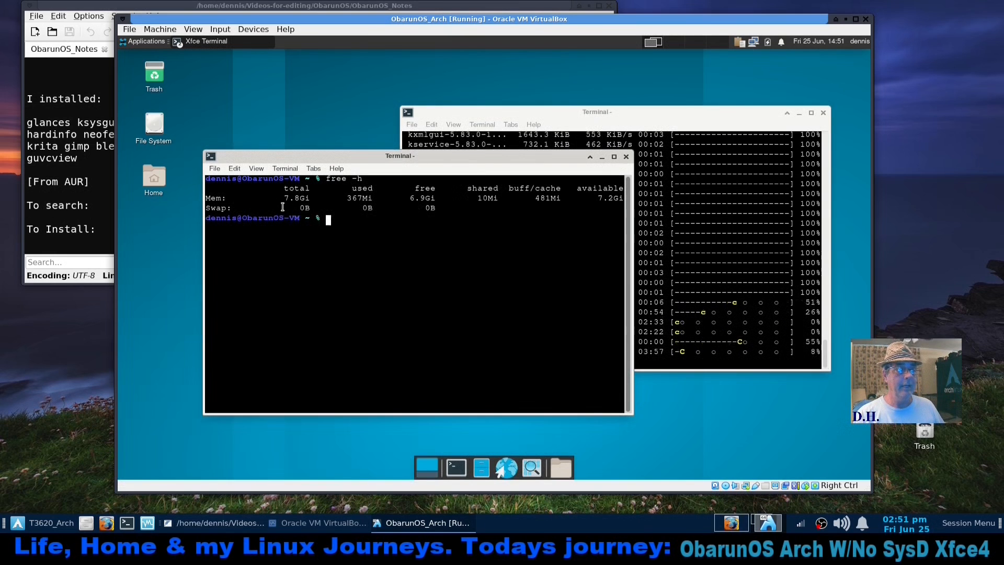
{"action": "left_click_drag", "start_coordinate": [300, 208], "coordinate": [335, 203]}
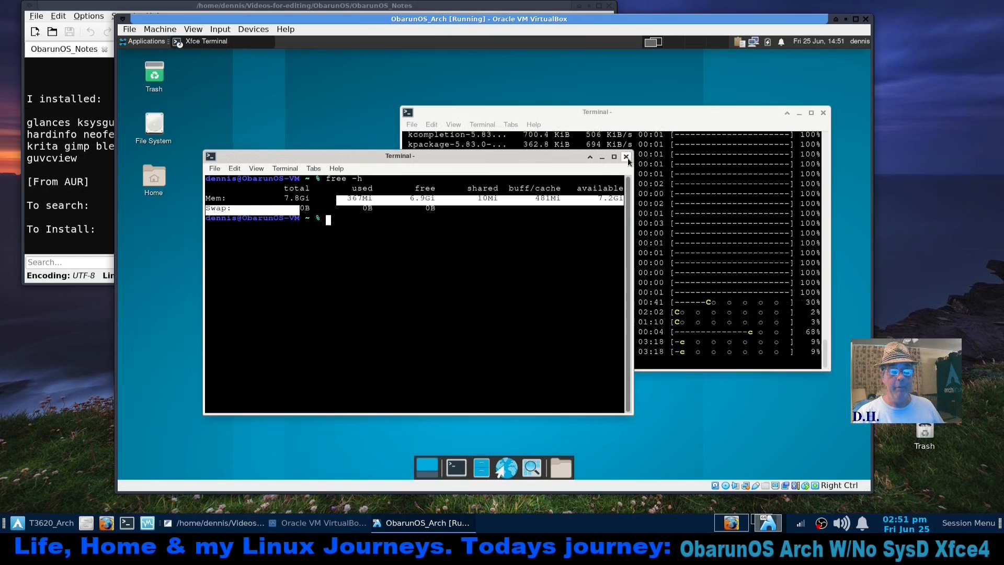
{"action": "left_click", "coordinate": [626, 156]}
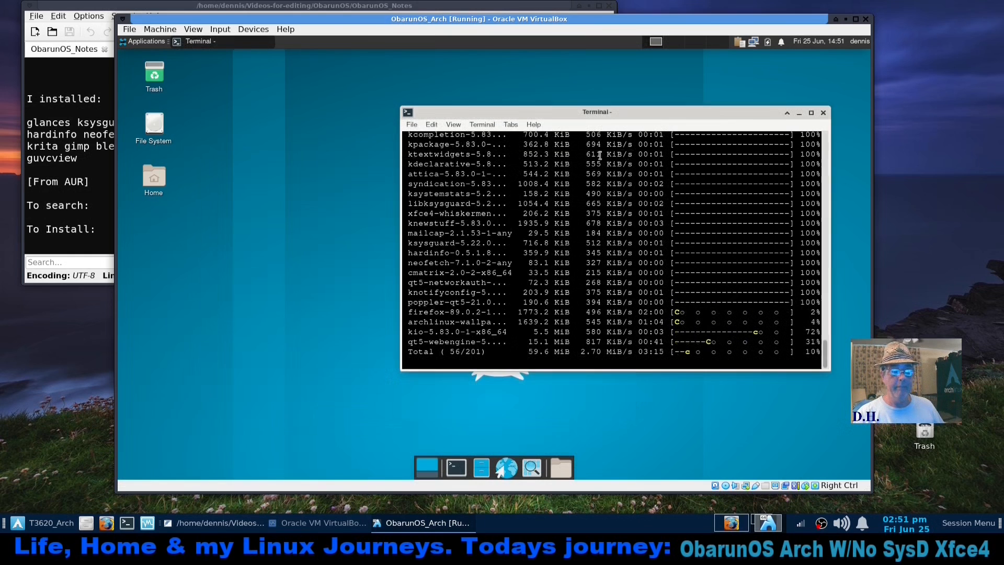
- Launch GParted from the System category of the Xfce applications and authenticate with the password
{"action": "left_click", "coordinate": [142, 42]}
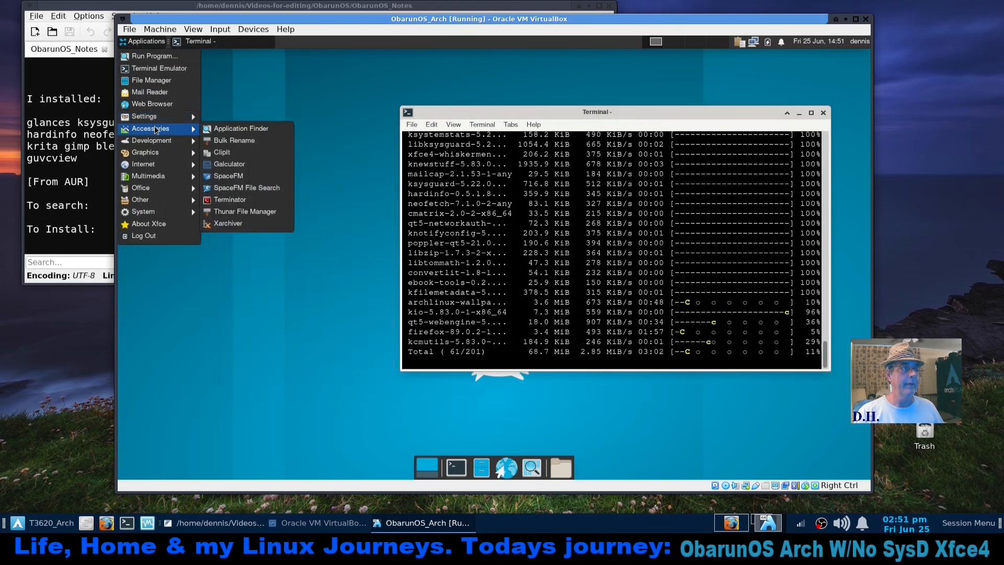
{"action": "mouse_move", "coordinate": [161, 214]}
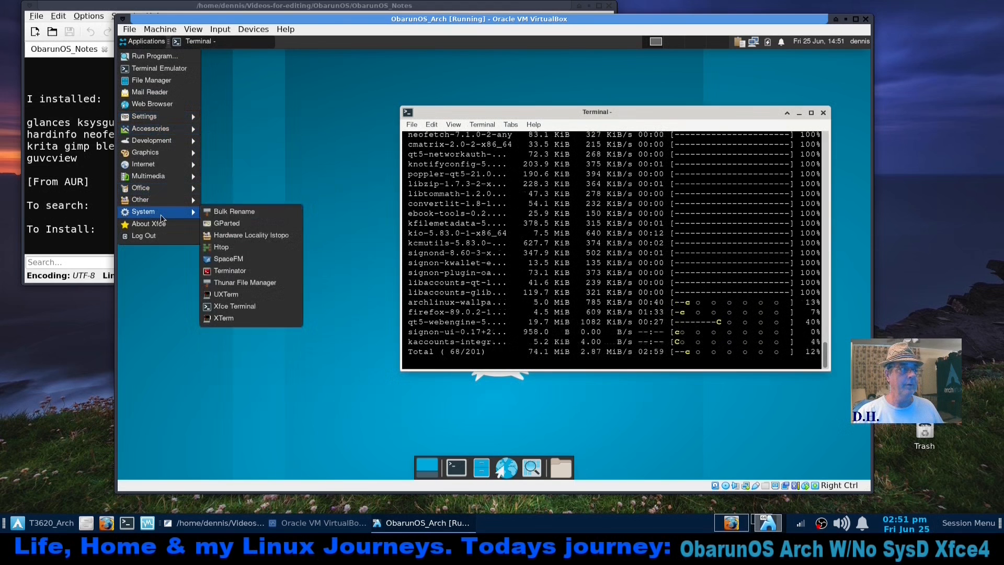
{"action": "left_click", "coordinate": [233, 225]}
{"action": "type", "text": "*****"}
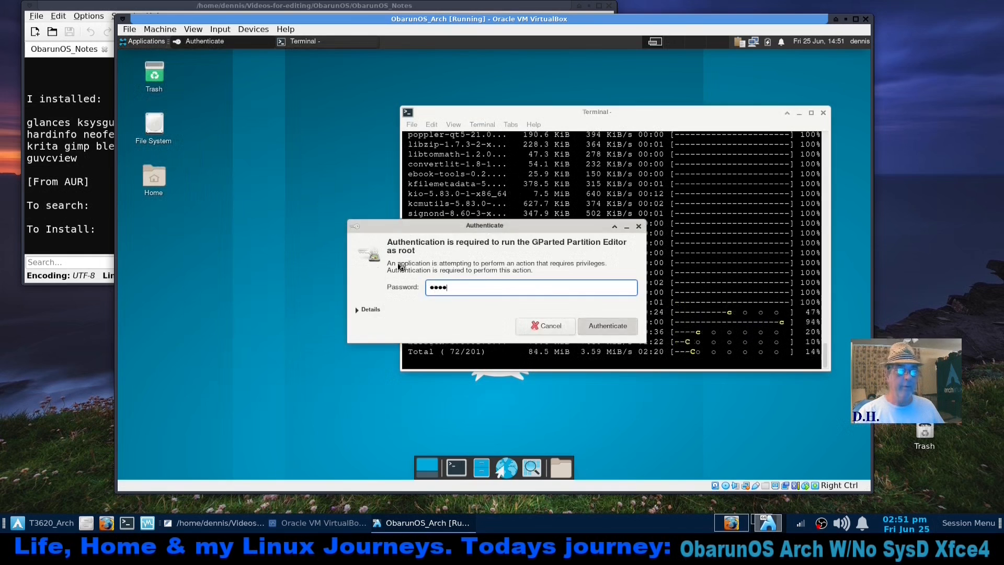
{"action": "key", "text": "Return"}
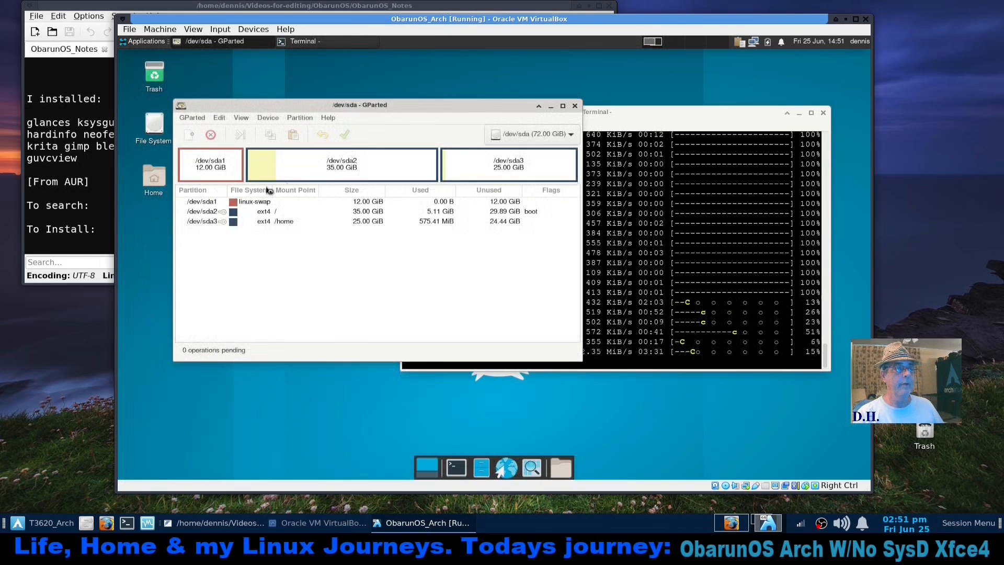
- Activate the linux-swap partition /dev/sda1 in GParted with Swapon
{"action": "left_click", "coordinate": [218, 170]}
{"action": "left_click", "coordinate": [214, 213]}
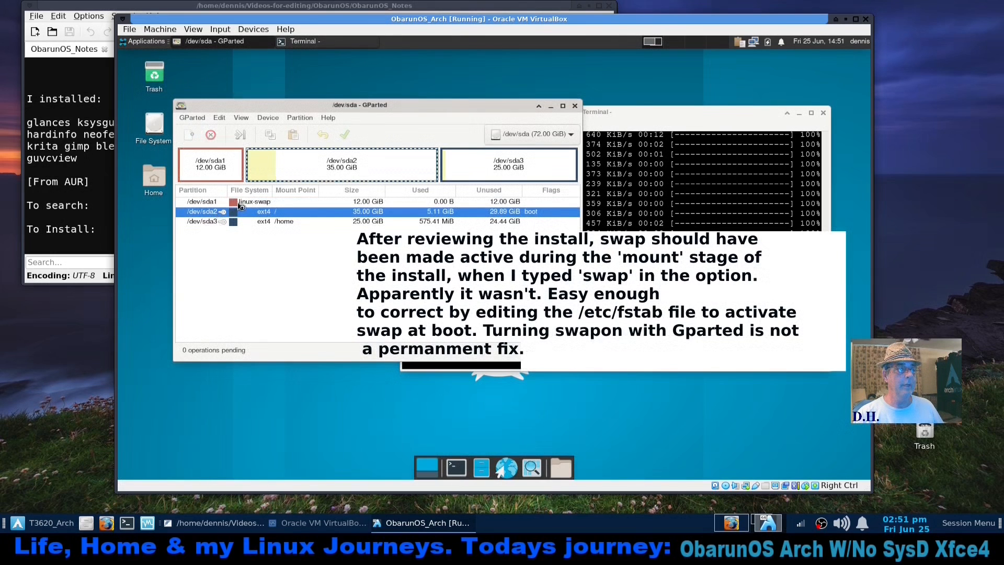
{"action": "left_click", "coordinate": [239, 204]}
{"action": "right_click", "coordinate": [240, 202]}
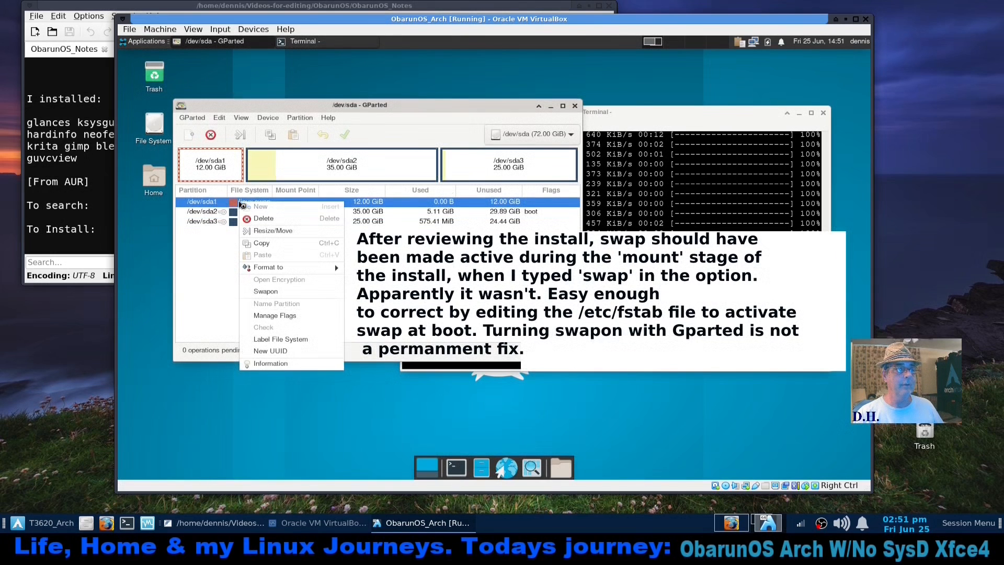
{"action": "left_click", "coordinate": [296, 290]}
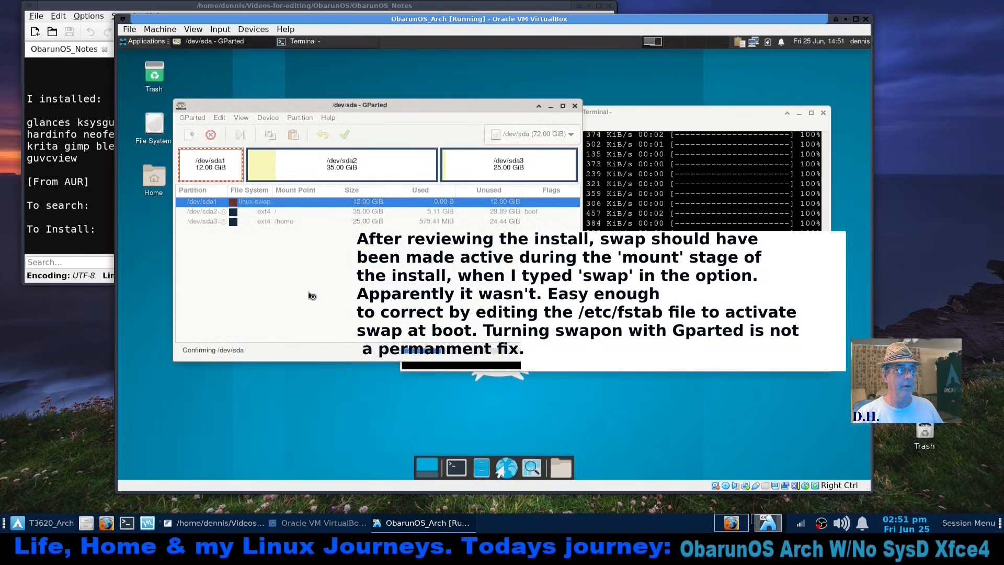
- Examine the partition flags available for /dev/sda1 without changing them, and close GParted
{"action": "right_click", "coordinate": [265, 202]}
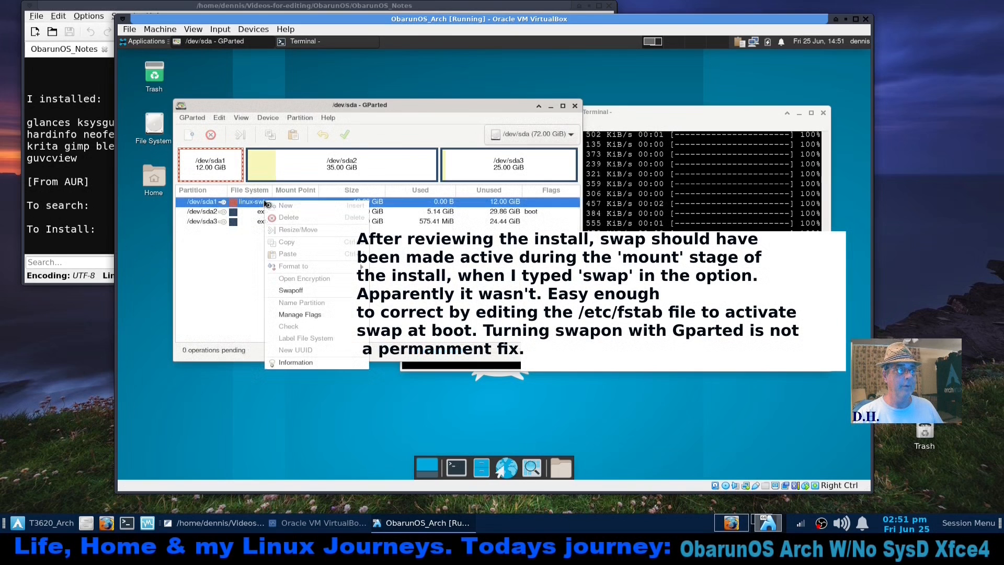
{"action": "left_click", "coordinate": [302, 316]}
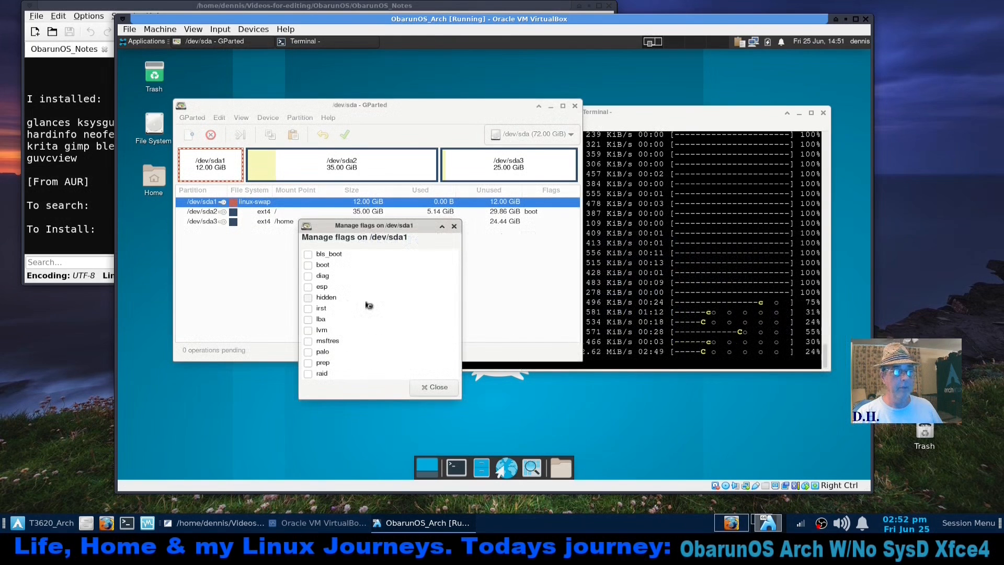
{"action": "left_click", "coordinate": [454, 226]}
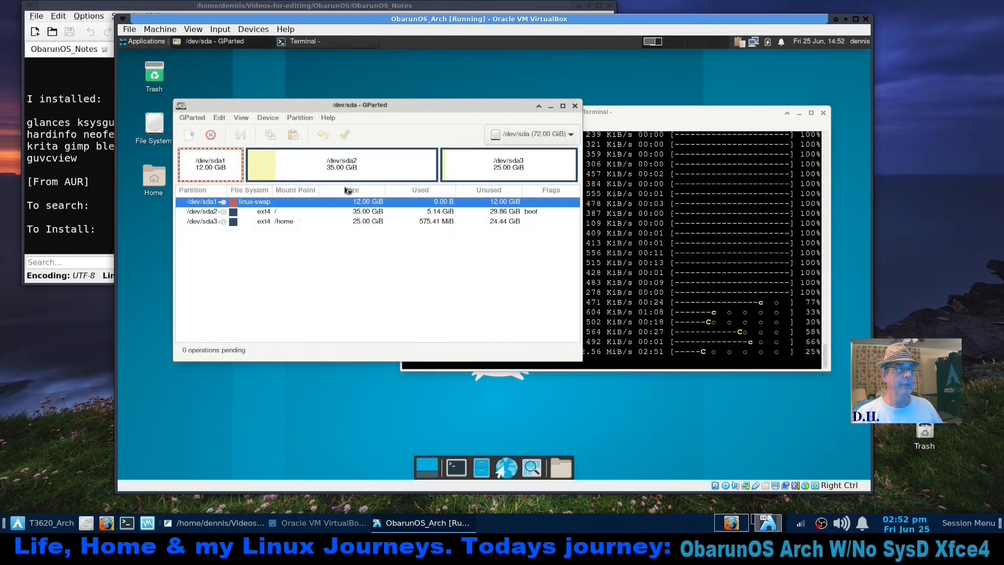
{"action": "left_click", "coordinate": [575, 107]}
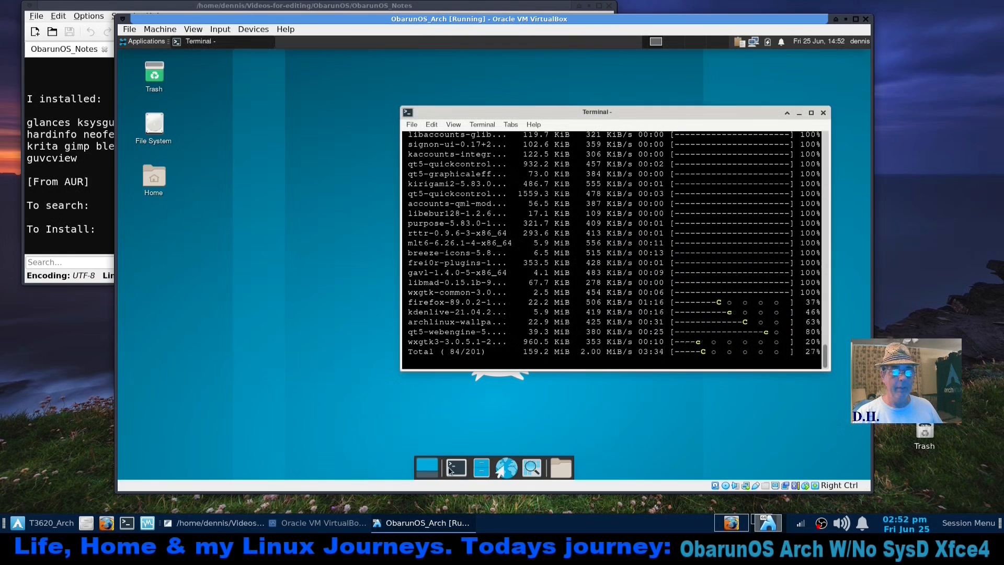
- Run free -h in a new terminal to check the swap after its activation, and close that terminal
{"action": "left_click", "coordinate": [451, 468]}
{"action": "type", "text": "free "}
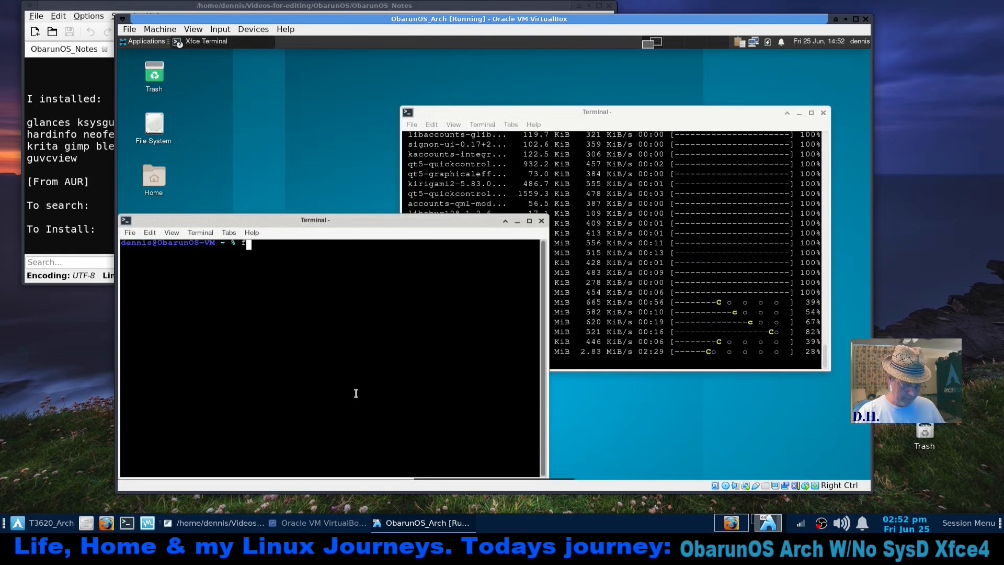
{"action": "type", "text": "-h"}
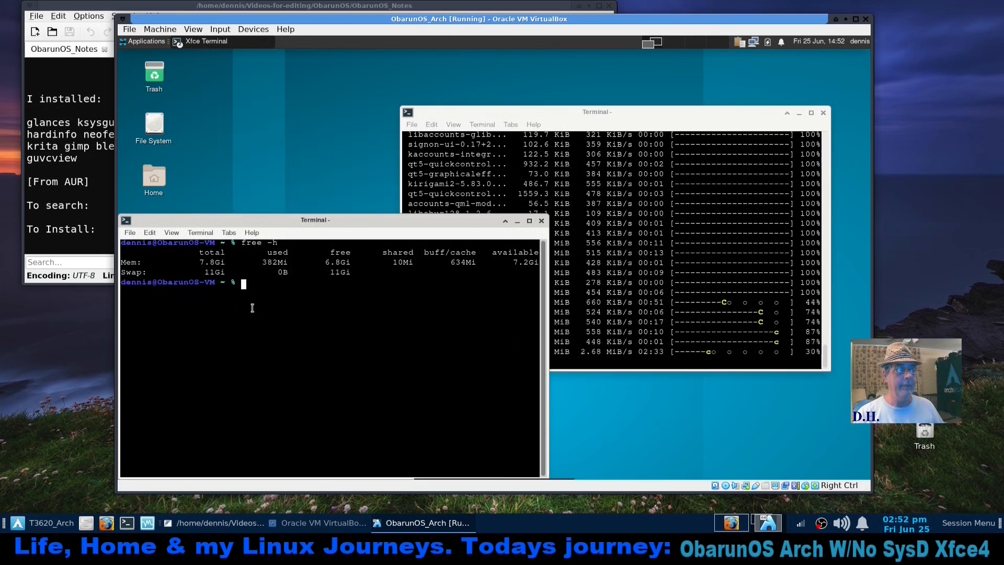
{"action": "left_click_drag", "start_coordinate": [326, 274], "coordinate": [358, 331]}
{"action": "left_click", "coordinate": [357, 335]}
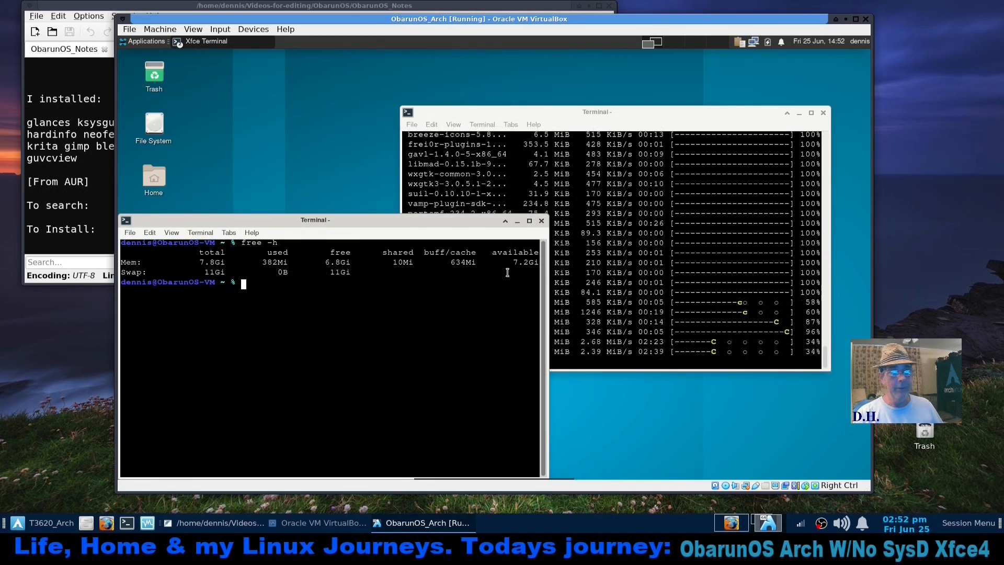
{"action": "left_click", "coordinate": [541, 222]}
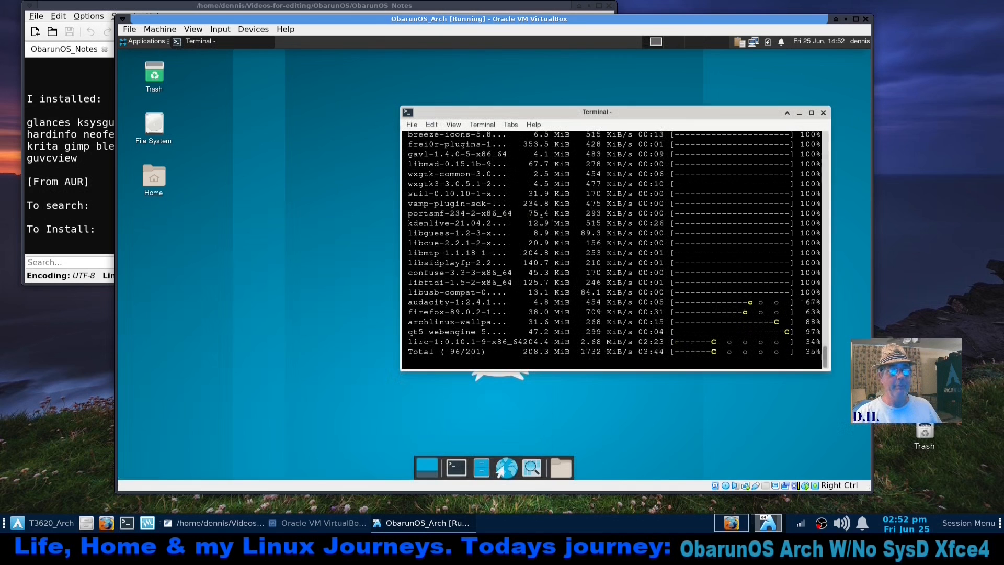
- Browse the Xfce application categories, launch SpaceFM from Accessories, view its About information, and close it
{"action": "left_click", "coordinate": [141, 46]}
{"action": "mouse_move", "coordinate": [145, 153]}
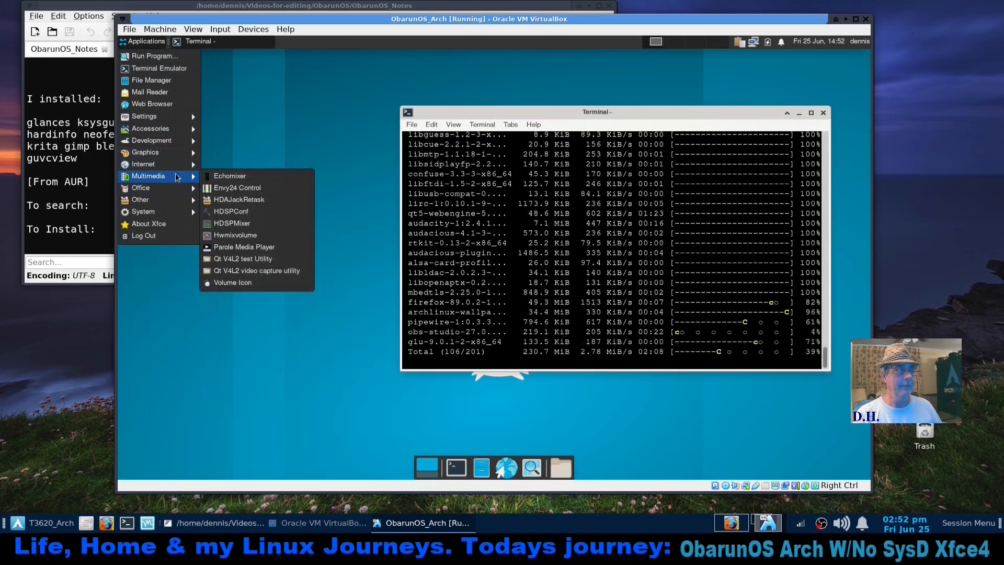
{"action": "mouse_move", "coordinate": [176, 188]}
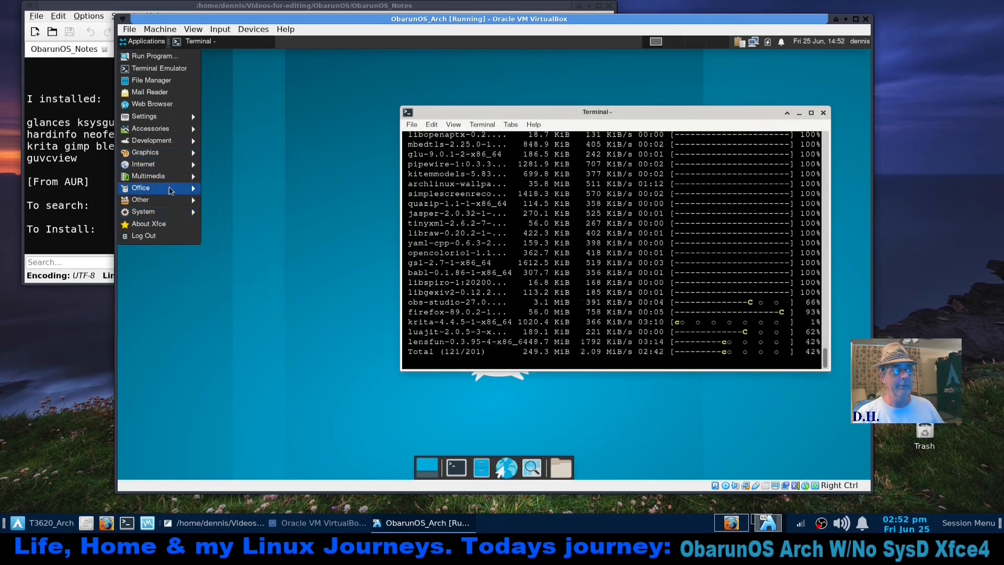
{"action": "mouse_move", "coordinate": [170, 121]}
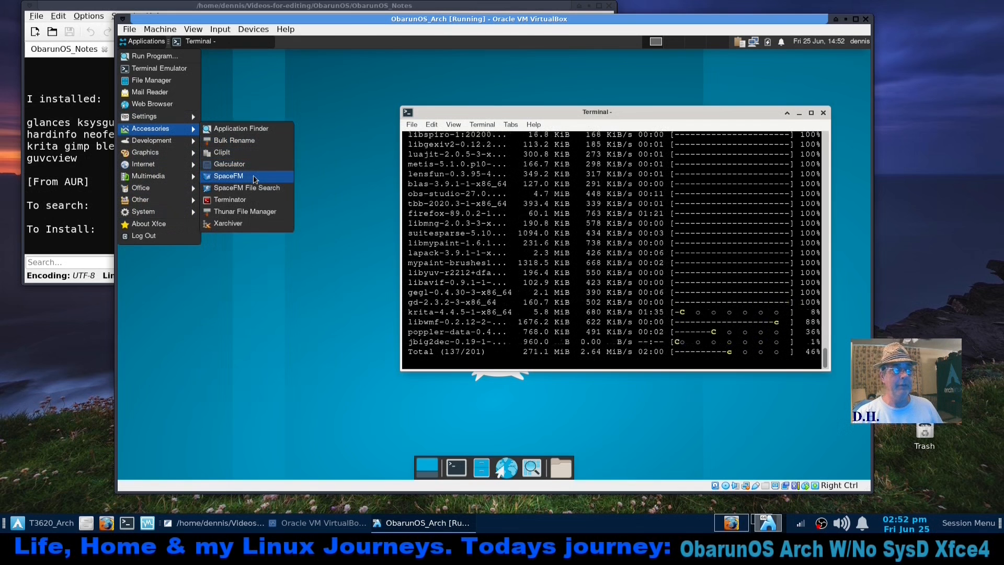
{"action": "left_click", "coordinate": [256, 178]}
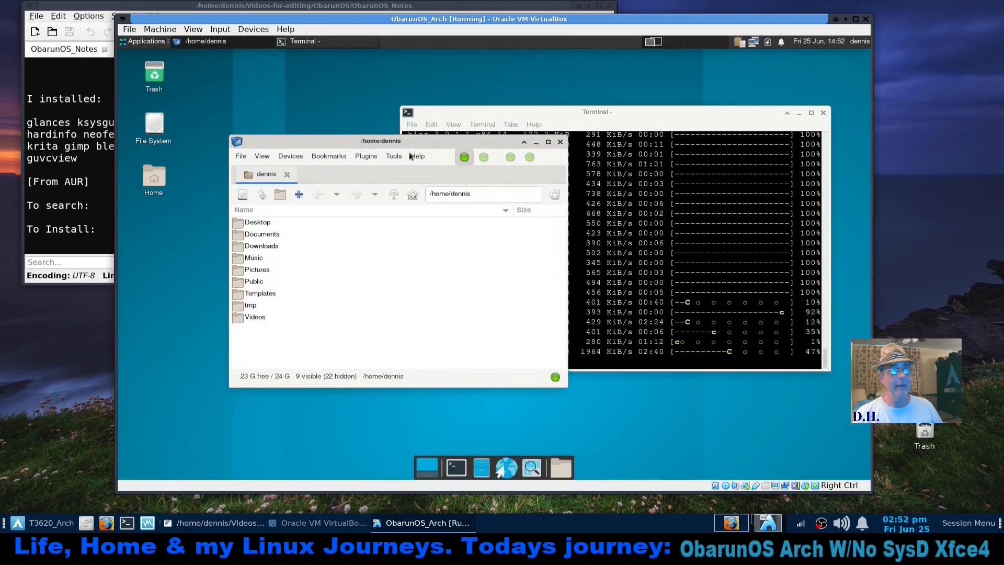
{"action": "left_click", "coordinate": [410, 156]}
{"action": "left_click", "coordinate": [429, 237]}
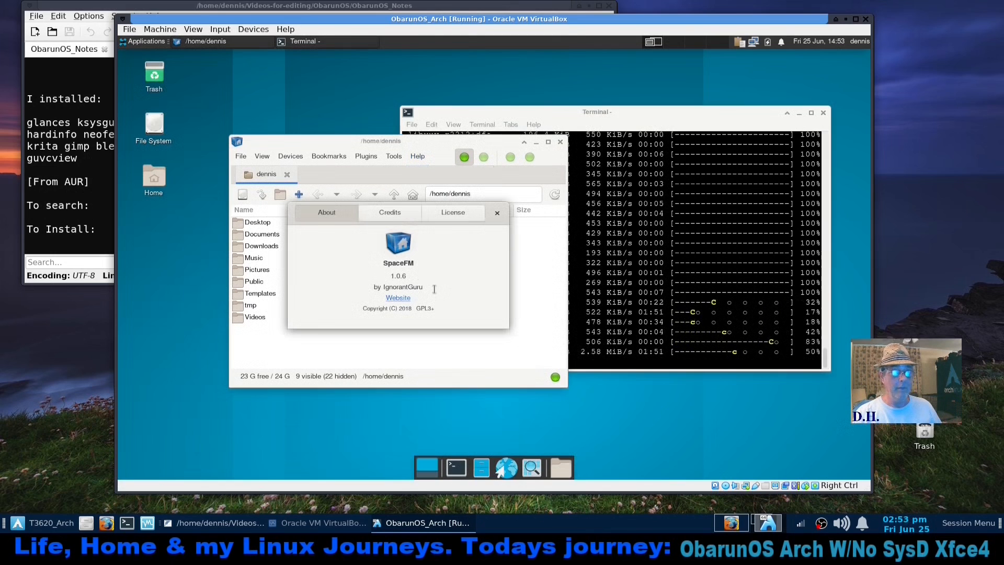
{"action": "left_click", "coordinate": [496, 214]}
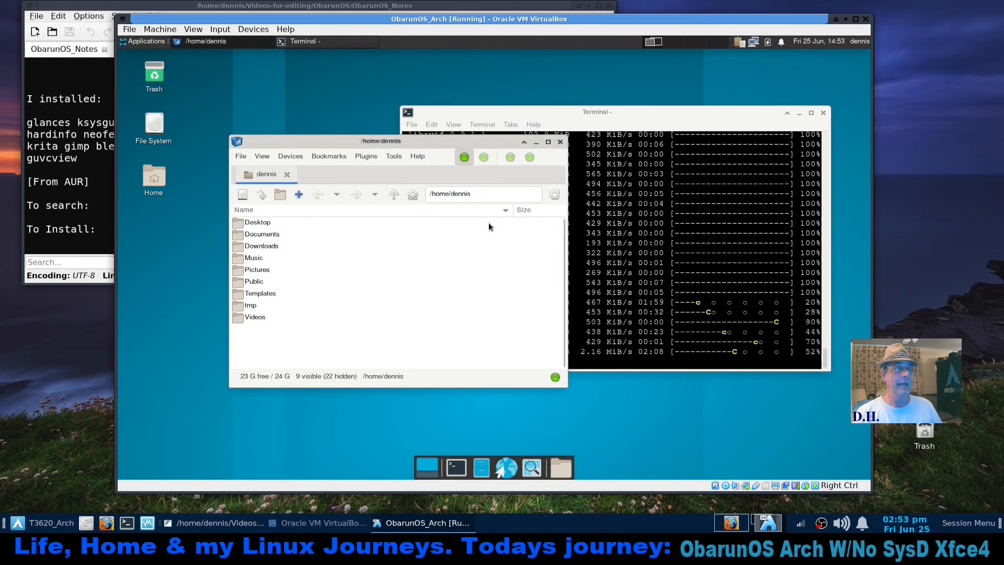
{"action": "left_click", "coordinate": [559, 142]}
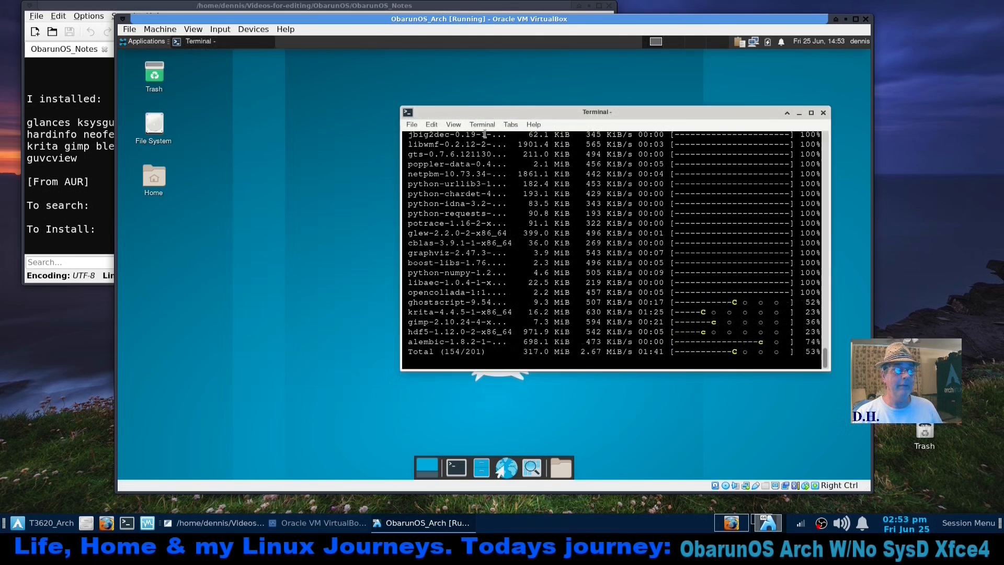
- Look through the remaining application categories, open gmrun from Other, and close it without running a program
{"action": "left_click", "coordinate": [137, 42]}
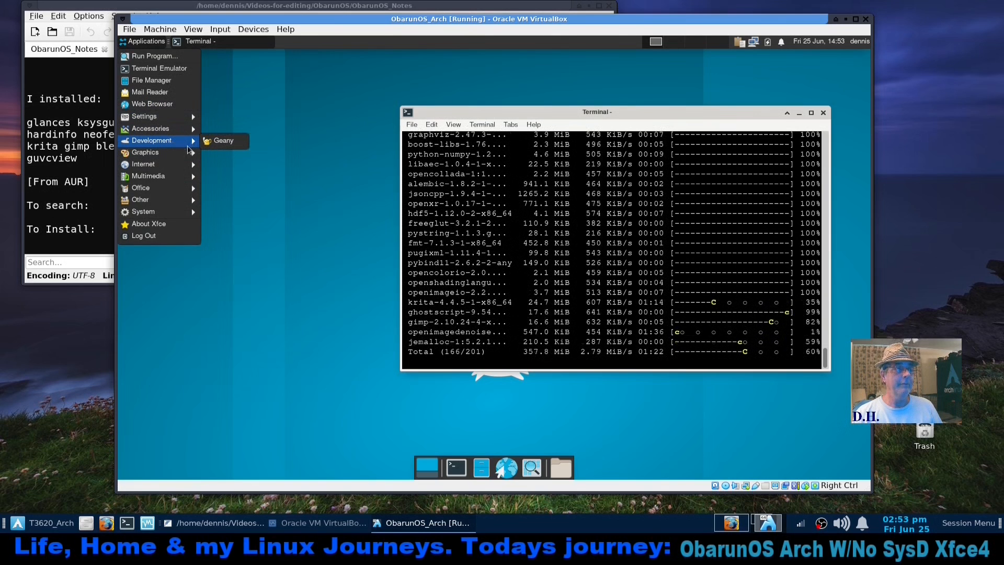
{"action": "mouse_move", "coordinate": [192, 155]}
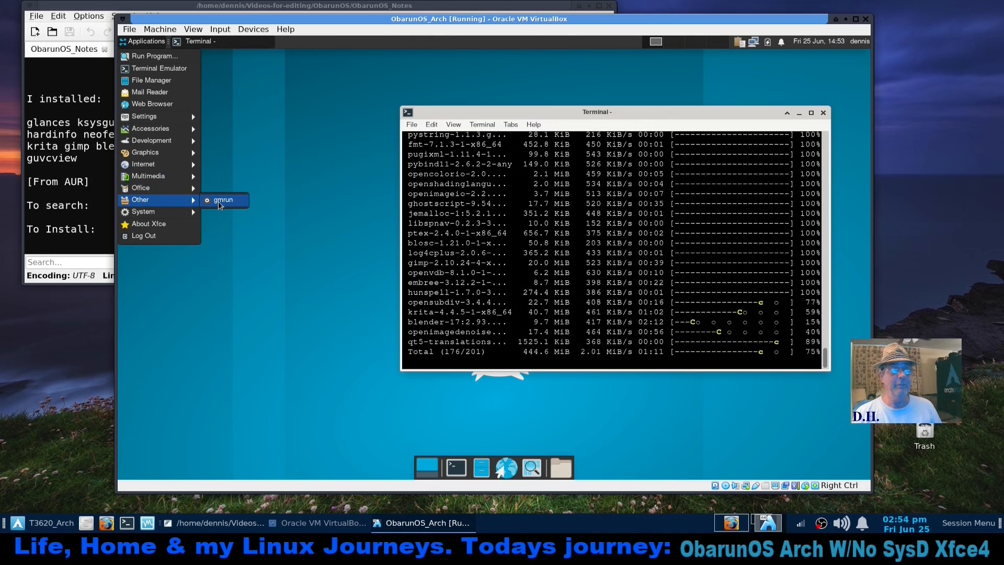
{"action": "left_click", "coordinate": [220, 201]}
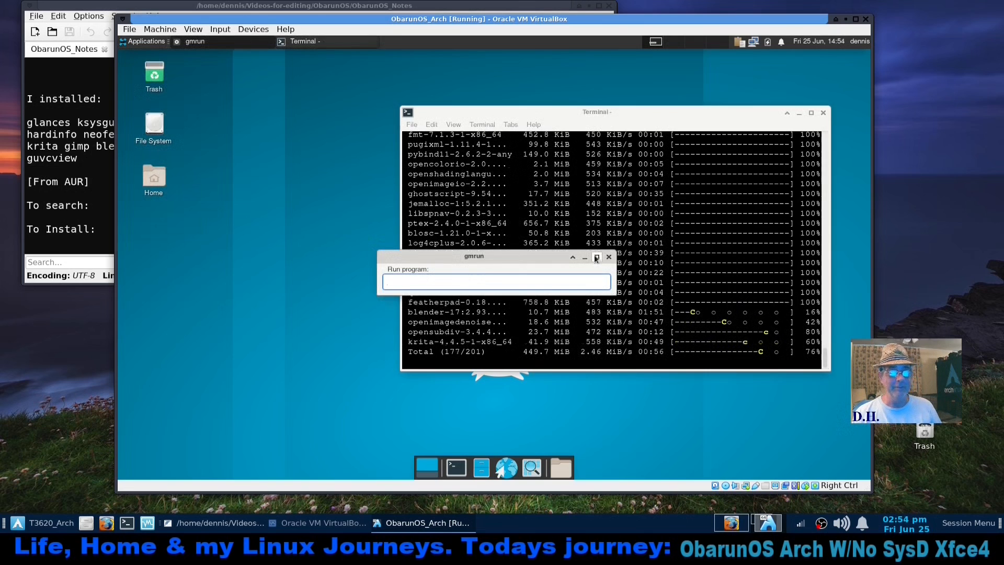
{"action": "left_click", "coordinate": [608, 256]}
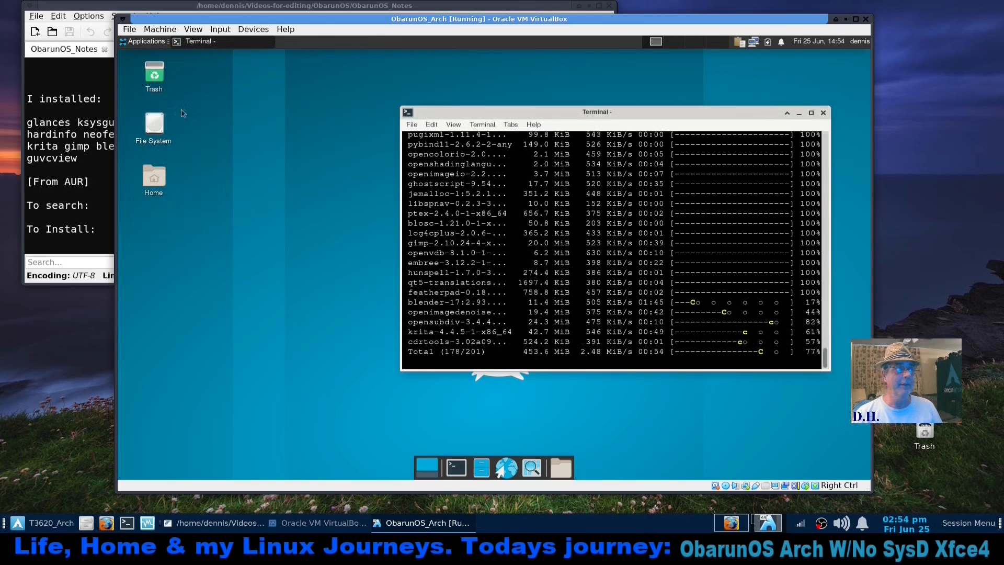
- Examine the System, About, Credits and Copyright information in About Xfce, and close that window
{"action": "left_click", "coordinate": [141, 42]}
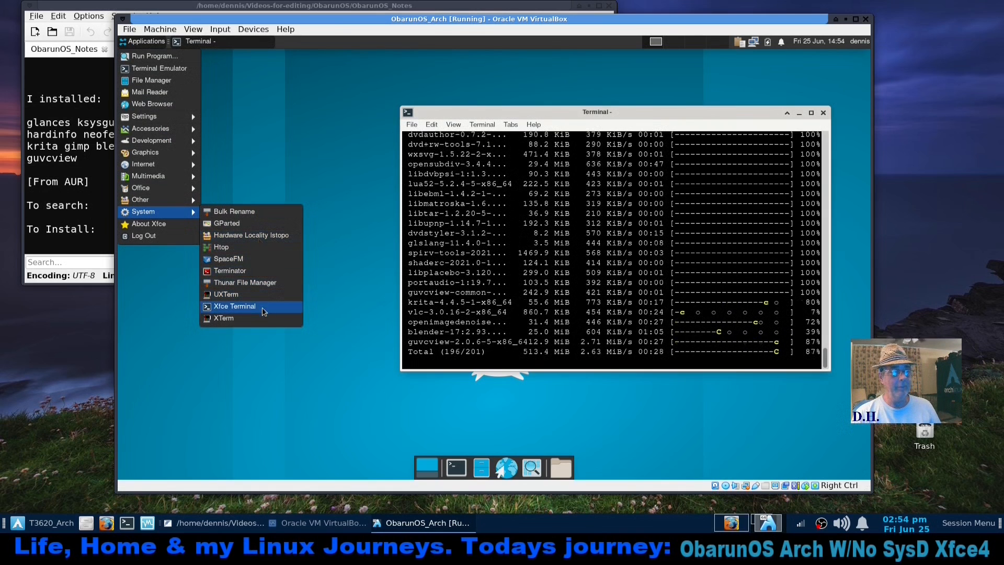
{"action": "left_click", "coordinate": [172, 227]}
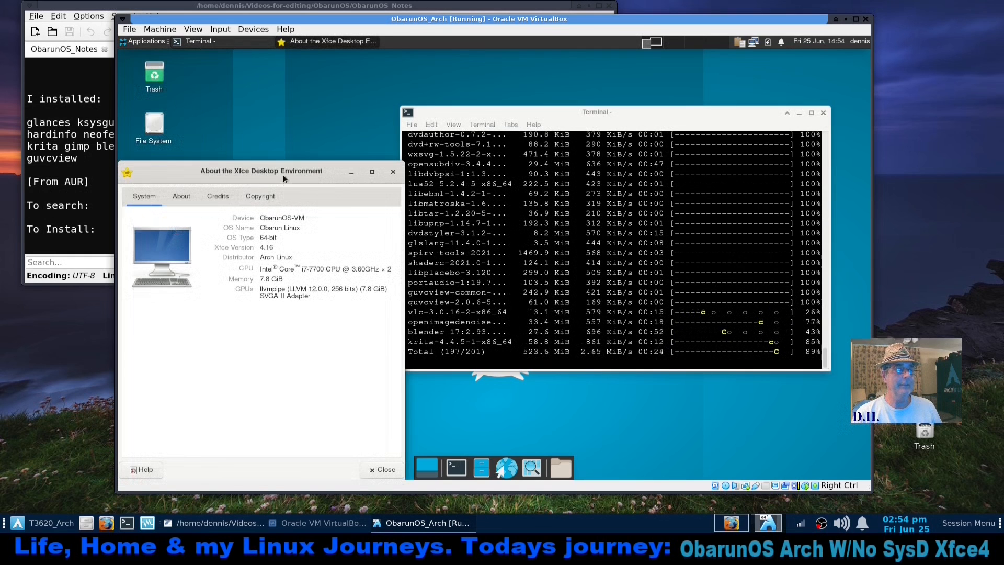
{"action": "left_click_drag", "start_coordinate": [284, 175], "coordinate": [302, 121]}
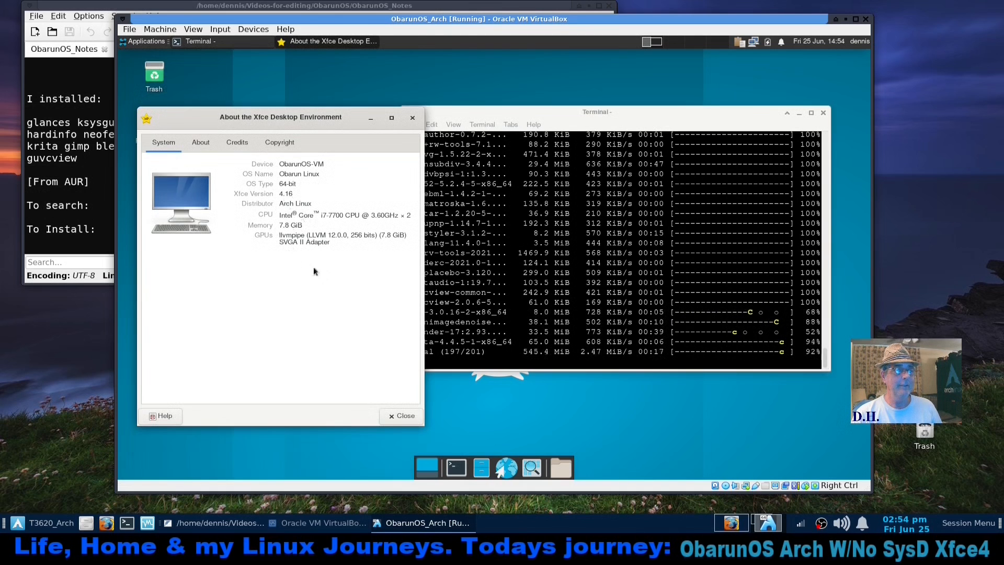
{"action": "left_click", "coordinate": [204, 146]}
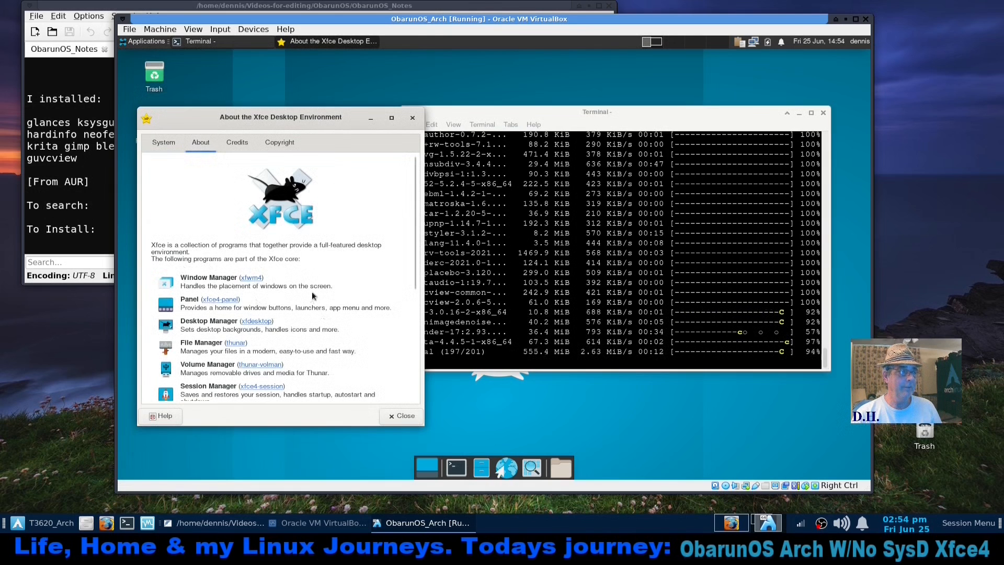
{"action": "scroll", "coordinate": [314, 285], "scroll_direction": "down", "scroll_amount": 3}
{"action": "left_click", "coordinate": [161, 144]}
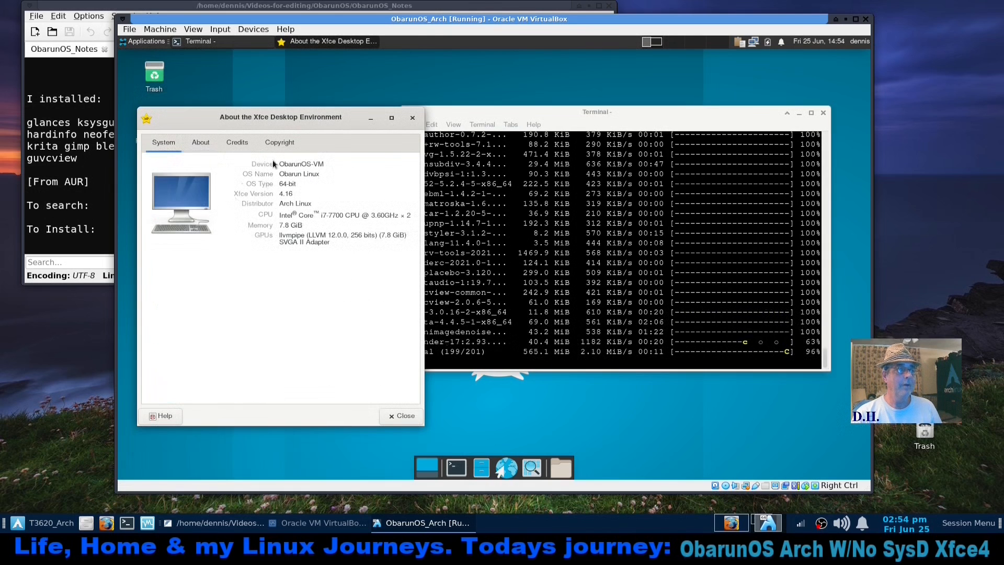
{"action": "left_click", "coordinate": [280, 142]}
{"action": "left_click", "coordinate": [237, 142]}
{"action": "left_click", "coordinate": [200, 142]}
{"action": "scroll", "coordinate": [330, 222], "scroll_direction": "down", "scroll_amount": 1}
{"action": "scroll", "coordinate": [329, 225], "scroll_direction": "down", "scroll_amount": 4}
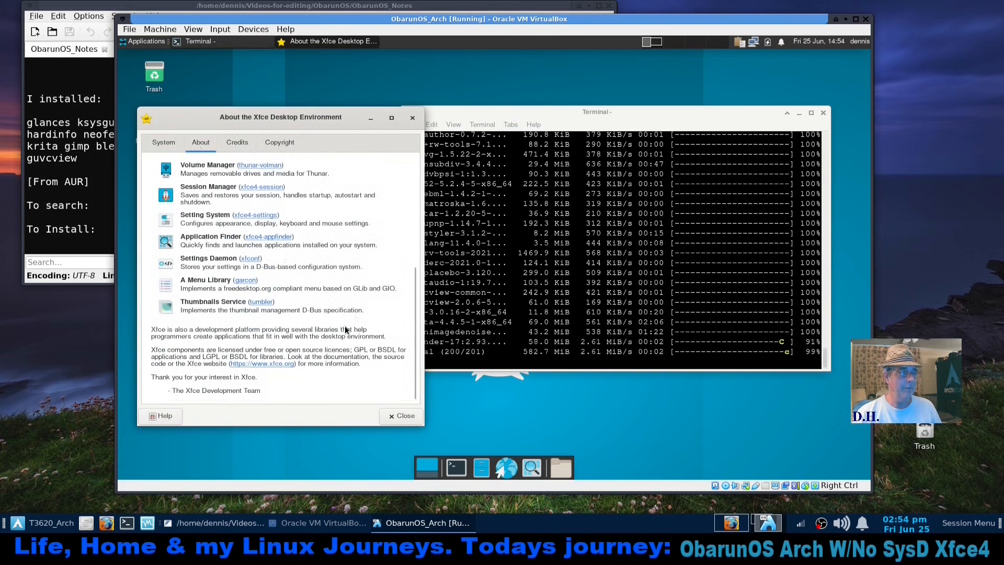
{"action": "scroll", "coordinate": [341, 325], "scroll_direction": "up", "scroll_amount": 5}
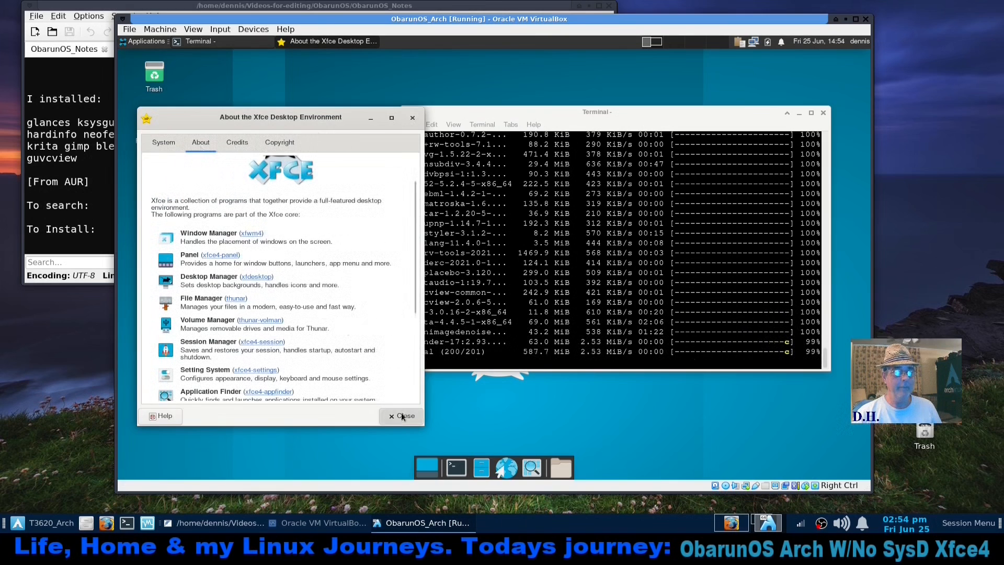
{"action": "left_click", "coordinate": [400, 414]}
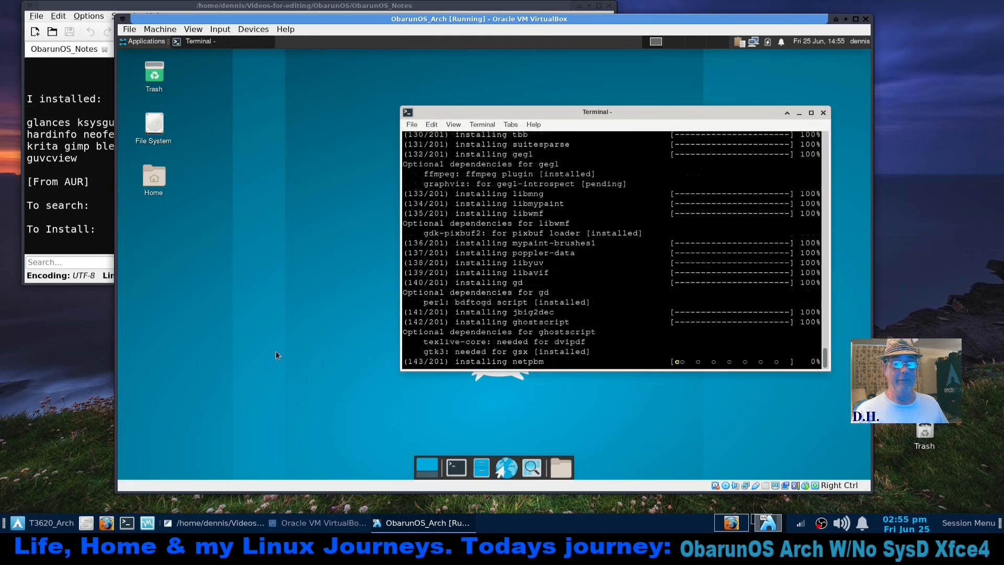
- Consult the AUR search and install commands in ObarunOS_Notes, and return to the virtual machine while the packages install
{"action": "left_click", "coordinate": [108, 204]}
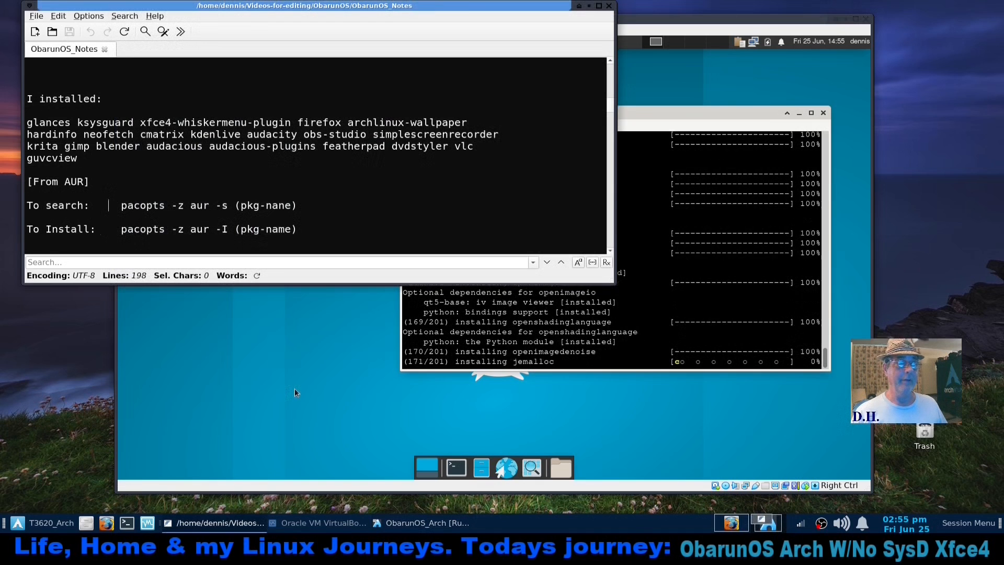
{"action": "left_click", "coordinate": [308, 210]}
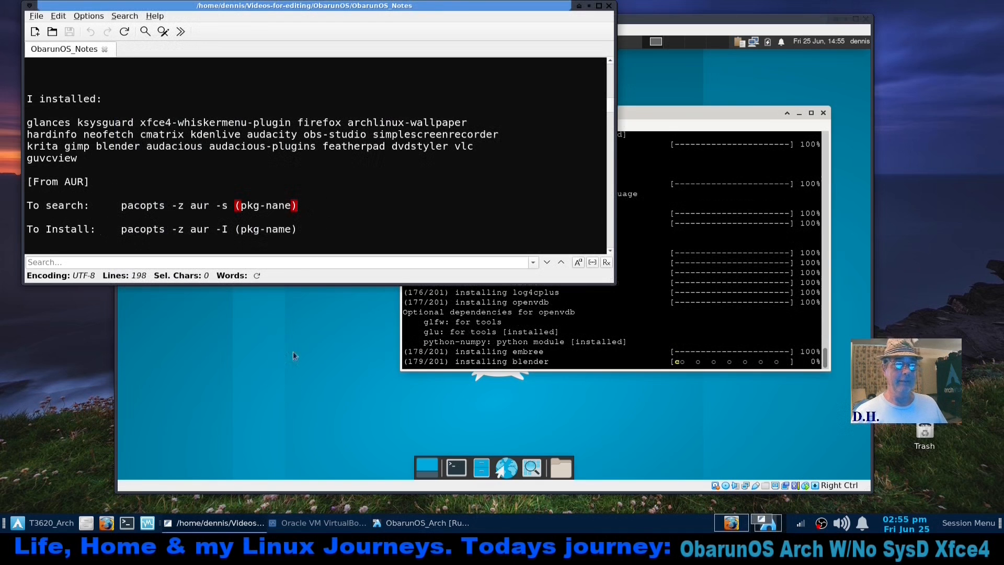
{"action": "left_click", "coordinate": [318, 374]}
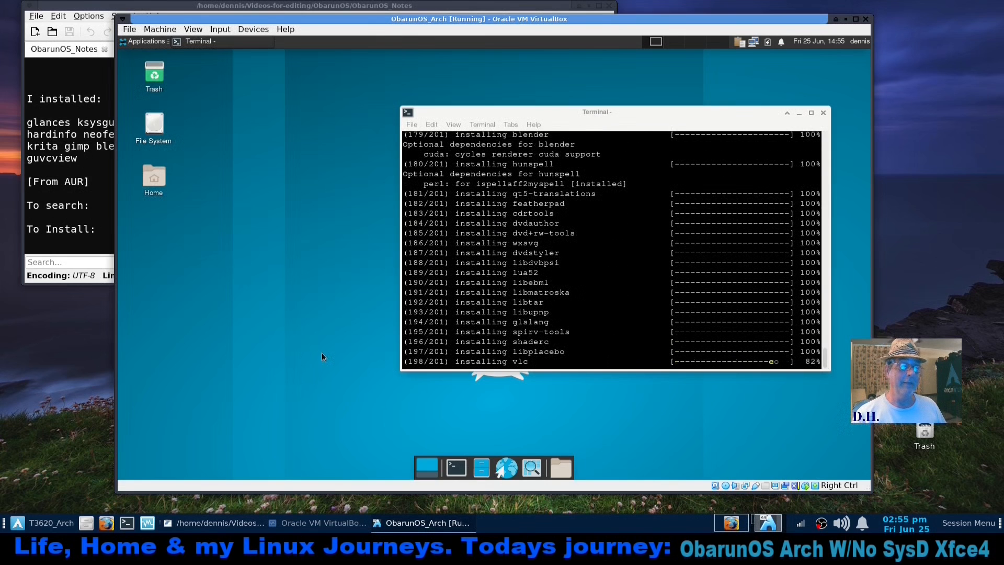
{"action": "right_click", "coordinate": [263, 267]}
{"action": "left_click", "coordinate": [306, 401]}
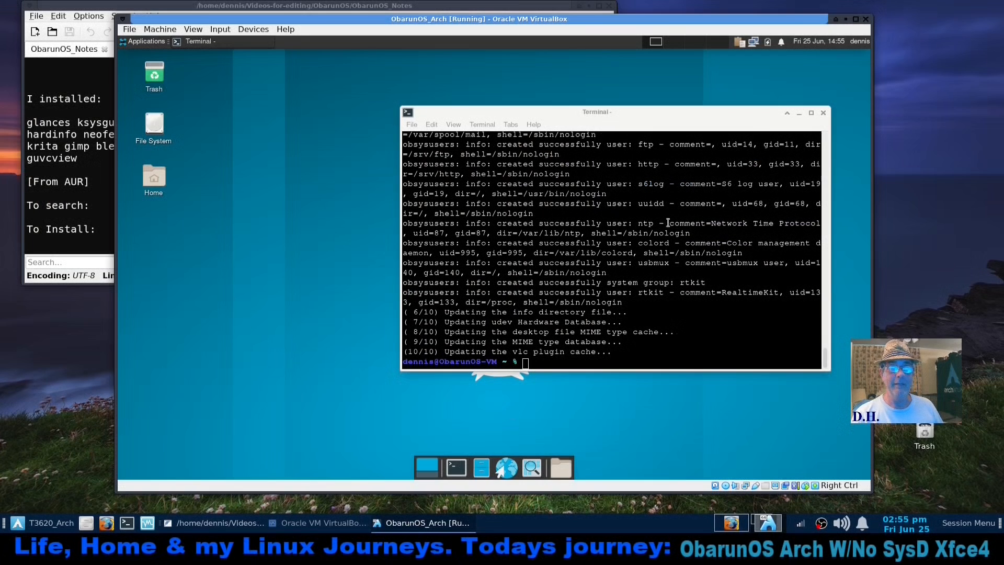
- Clear the guest terminal's output and arrange the virtual machine window and the ObarunOS_Notes window side by side
{"action": "left_click", "coordinate": [534, 357]}
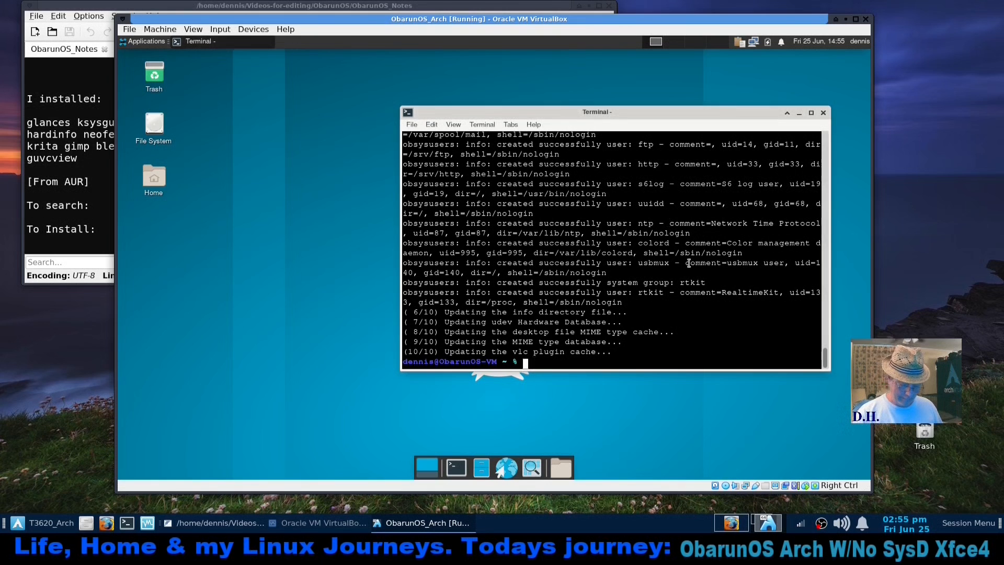
{"action": "key", "text": "ctrl+l"}
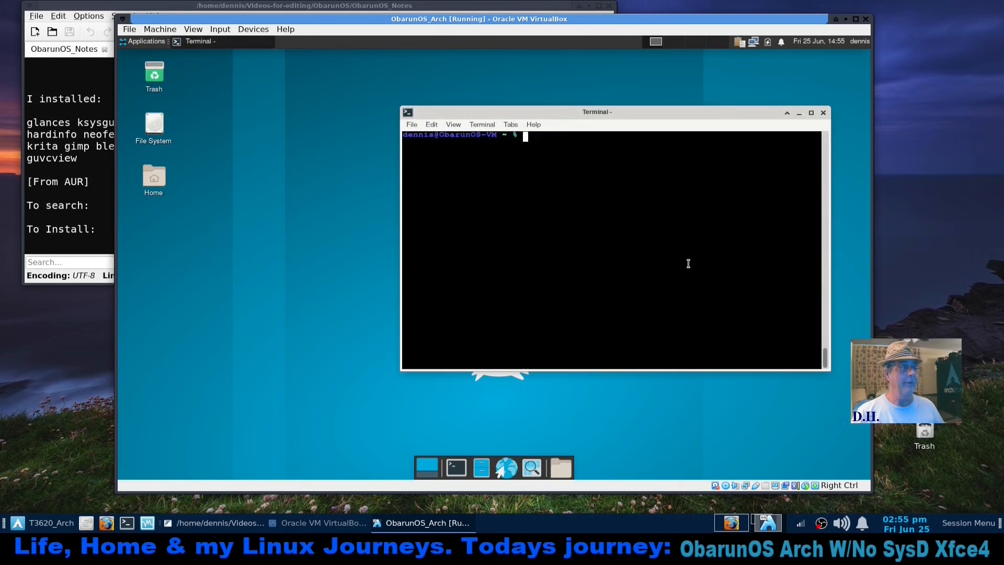
{"action": "left_click_drag", "start_coordinate": [526, 111], "coordinate": [280, 116]}
{"action": "left_click_drag", "start_coordinate": [386, 121], "coordinate": [671, 131]}
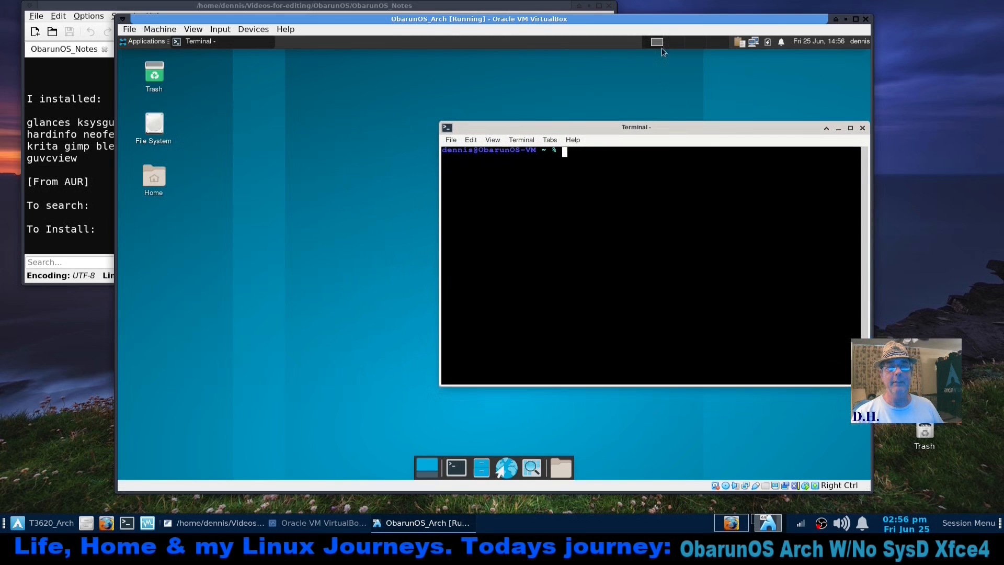
{"action": "left_click_drag", "start_coordinate": [739, 18], "coordinate": [294, 38]}
{"action": "left_click_drag", "start_coordinate": [323, 7], "coordinate": [732, 80]}
{"action": "left_click", "coordinate": [640, 265]}
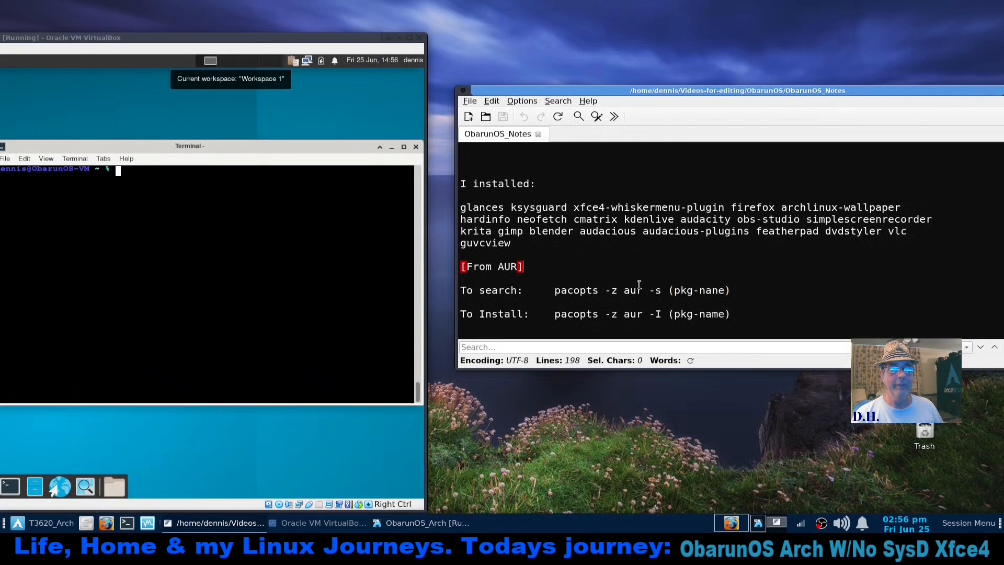
- Search the AUR for imagewriter in the guest terminal with pacopts -z aur -s imagewriter
{"action": "left_click", "coordinate": [155, 176]}
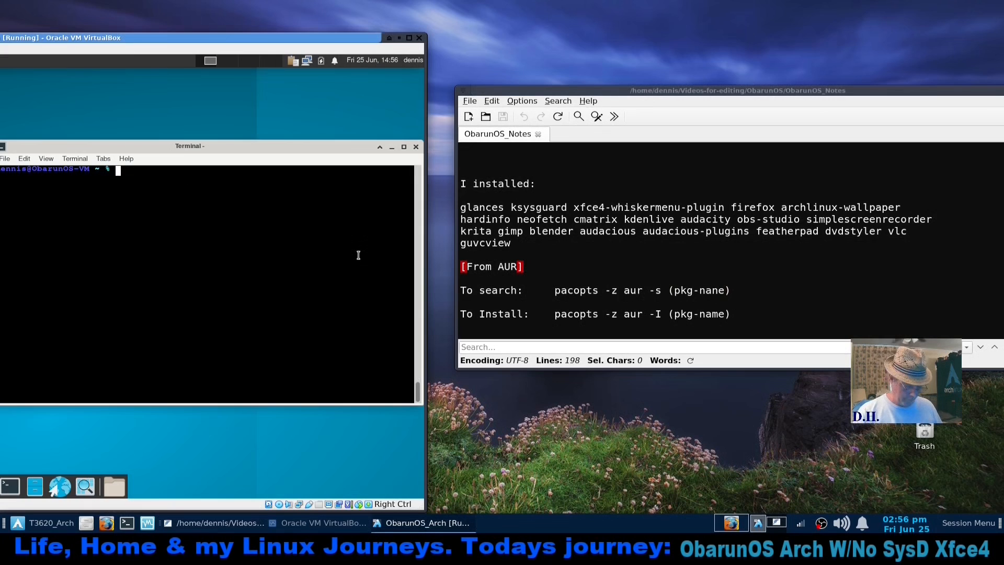
{"action": "type", "text": "pacop"}
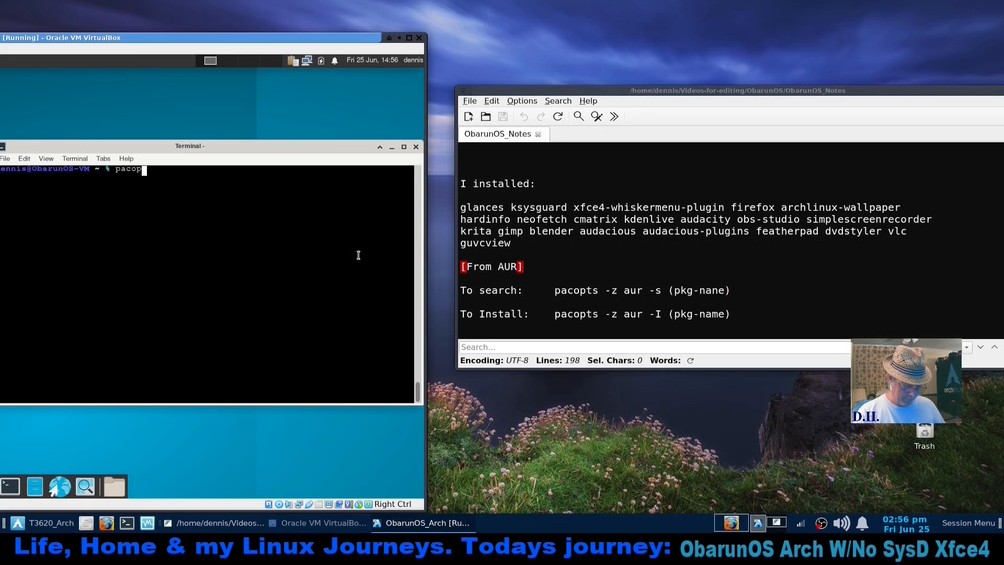
{"action": "type", "text": "ts"}
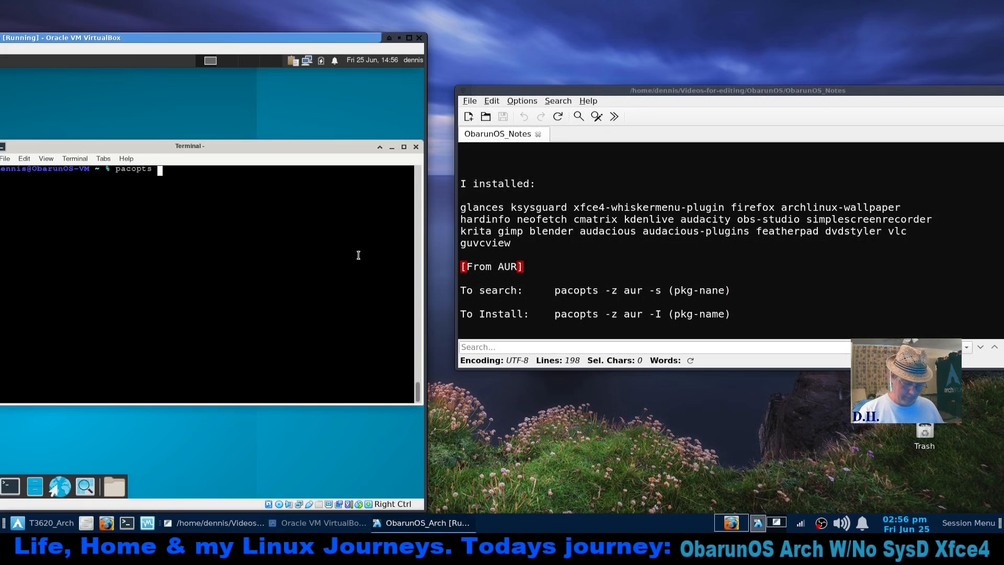
{"action": "type", "text": " -z"}
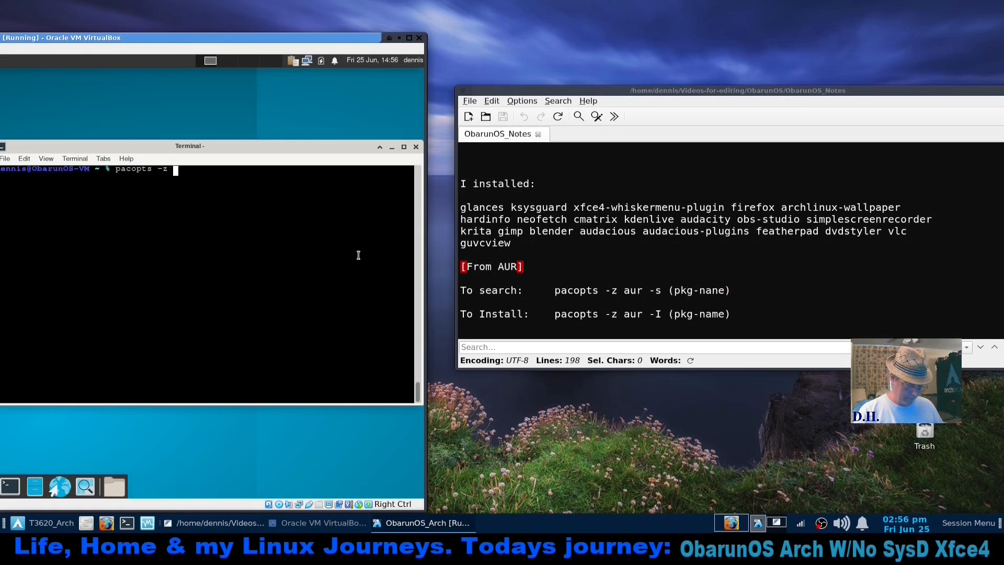
{"action": "type", "text": " aur "}
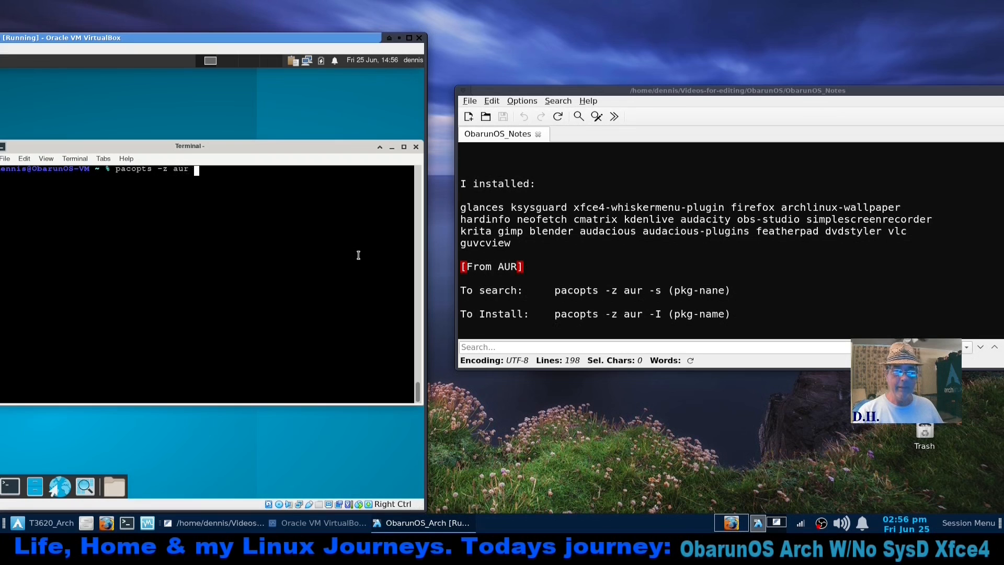
{"action": "type", "text": "-s "}
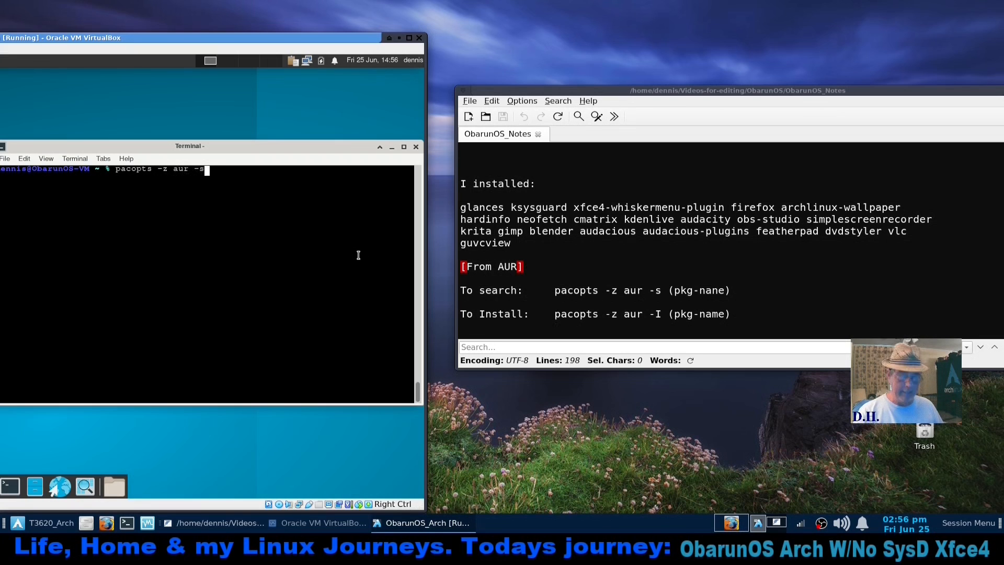
{"action": "type", "text": "im"}
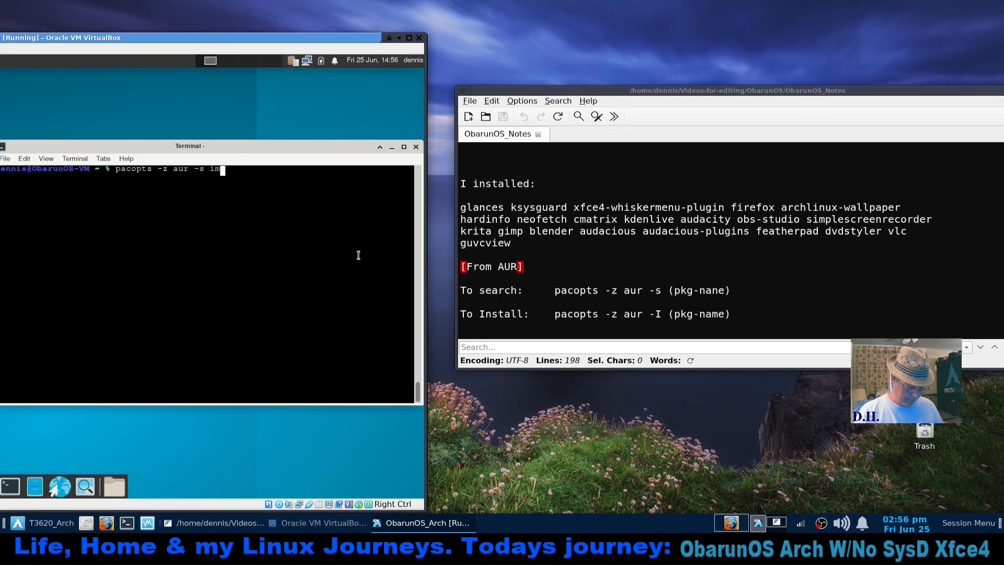
{"action": "type", "text": "agewriter"}
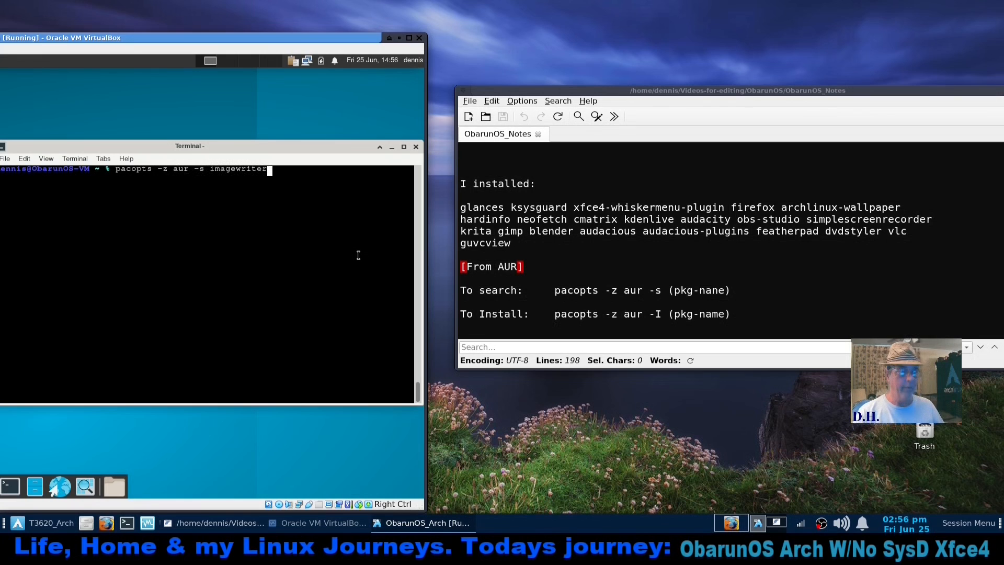
{"action": "key", "text": "Return"}
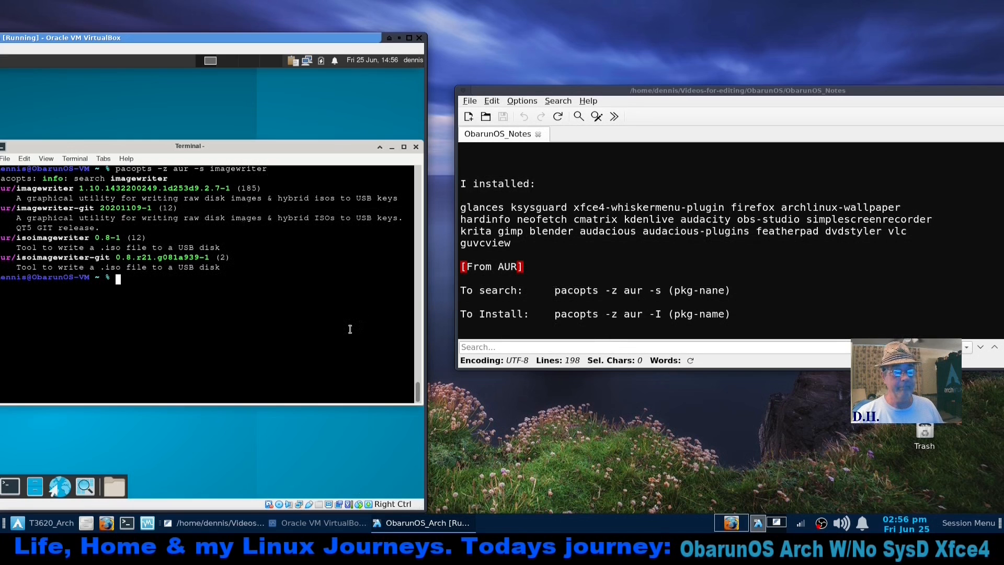
- Consult the AUR package entries in ObarunOS_Notes and search the AUR for stacer with pacopts -z aur -s stacer
{"action": "left_click", "coordinate": [575, 303]}
{"action": "scroll", "coordinate": [575, 304], "scroll_direction": "down", "scroll_amount": 2}
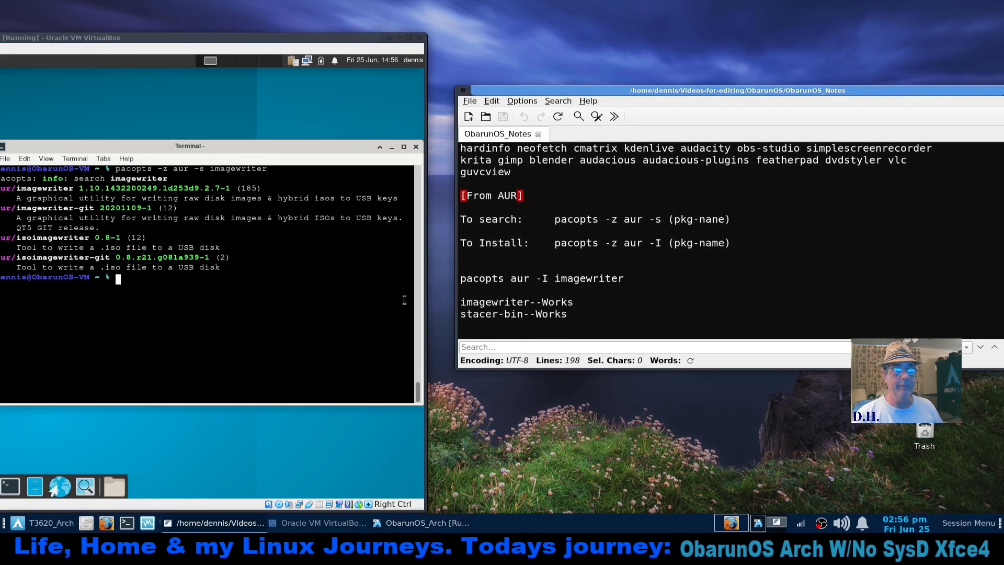
{"action": "key", "text": "Up"}
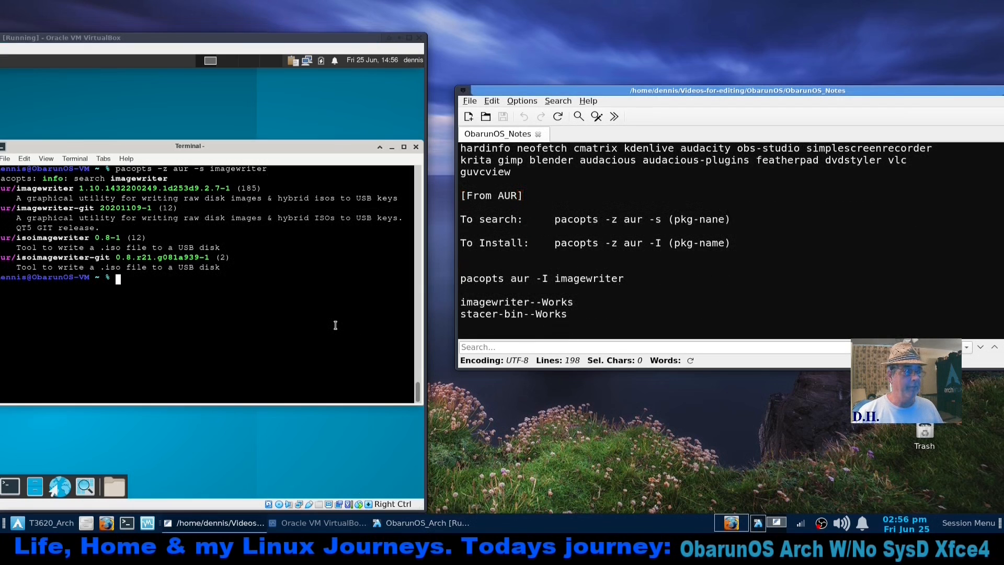
{"action": "left_click", "coordinate": [229, 329]}
{"action": "key", "text": "Up"}
{"action": "key", "text": "Right"}
{"action": "key", "text": "Right"}
{"action": "key", "text": "Right"}
{"action": "key", "text": "Right"}
{"action": "key", "text": "Right"}
{"action": "key", "text": "Right"}
{"action": "key", "text": "Right"}
{"action": "key", "text": "Right"}
{"action": "key", "text": "Right"}
{"action": "key", "text": "Right"}
{"action": "key", "text": "Right"}
{"action": "key", "text": "Right"}
{"action": "key", "text": "Right"}
{"action": "key", "text": "Right"}
{"action": "key", "text": "Right"}
{"action": "key", "text": "Right"}
{"action": "key", "text": "Right"}
{"action": "key", "text": "Right"}
{"action": "key", "text": "Right"}
{"action": "key", "text": "Right"}
{"action": "key", "text": "Right"}
{"action": "key", "text": "Right"}
{"action": "key", "text": "Right"}
{"action": "key", "text": "Right"}
{"action": "key", "text": "Right"}
{"action": "key", "text": "Right"}
{"action": "key", "text": "Right"}
{"action": "key", "text": "Right"}
{"action": "key", "text": "Right"}
{"action": "key", "text": "BackSpace"}
{"action": "key", "text": "BackSpace"}
{"action": "key", "text": "BackSpace"}
{"action": "key", "text": "BackSpace"}
{"action": "key", "text": "BackSpace"}
{"action": "key", "text": "BackSpace"}
{"action": "key", "text": "BackSpace"}
{"action": "key", "text": "BackSpace"}
{"action": "key", "text": "BackSpace"}
{"action": "key", "text": "BackSpace"}
{"action": "key", "text": "BackSpace"}
{"action": "type", "text": "stacer"}
{"action": "key", "text": "Return"}
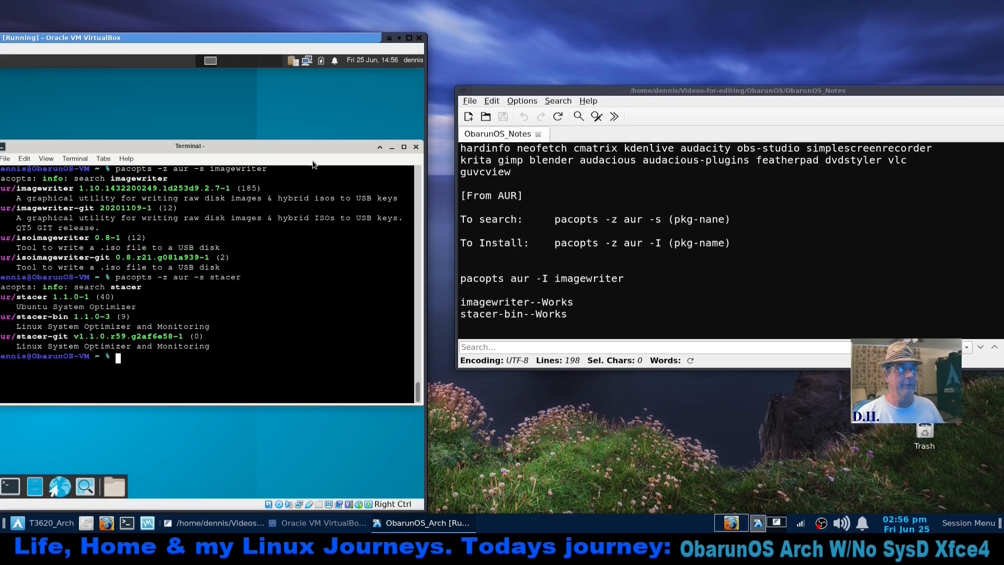
- Start installing imagewriter with pacopts -z aur -I imagewriter, and reposition the virtual machine and terminal windows so both are fully in view
{"action": "left_click_drag", "start_coordinate": [302, 149], "coordinate": [315, 137]}
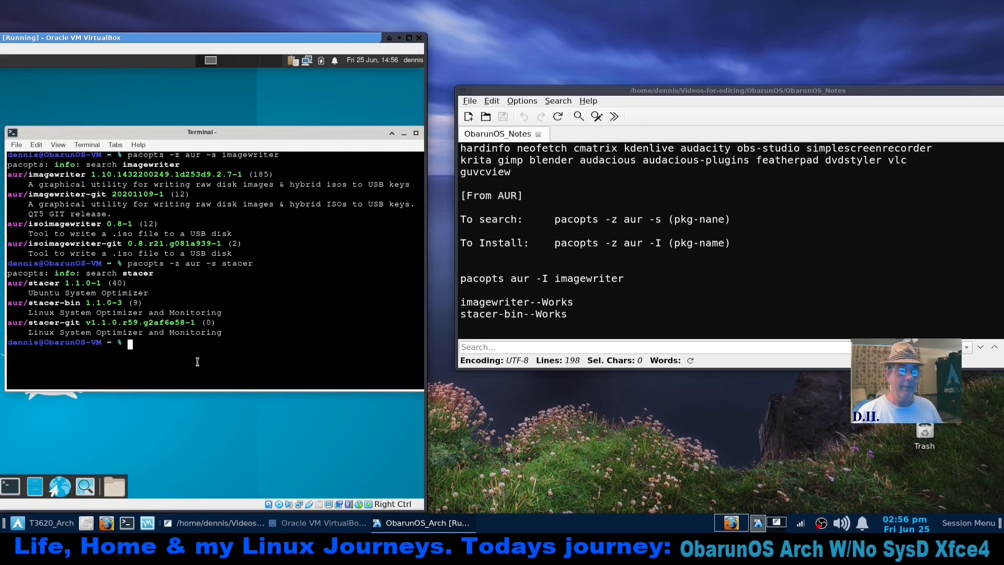
{"action": "type", "text": "pac"}
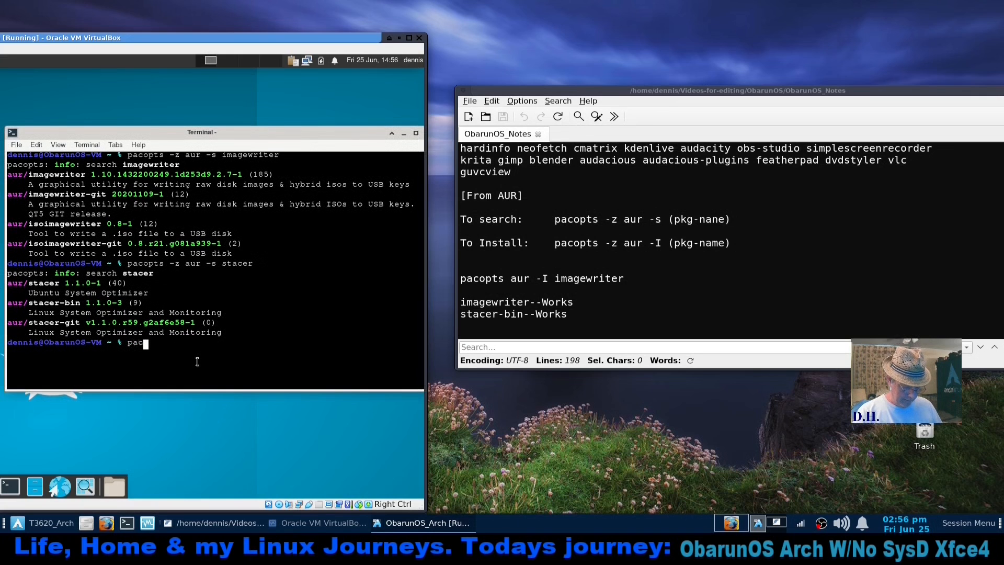
{"action": "type", "text": "opts "}
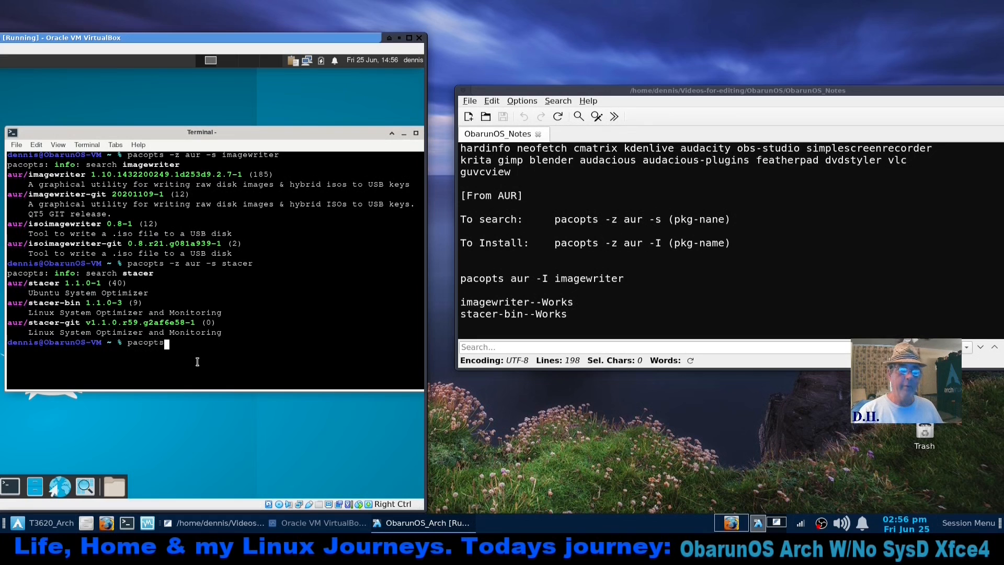
{"action": "type", "text": "-z "}
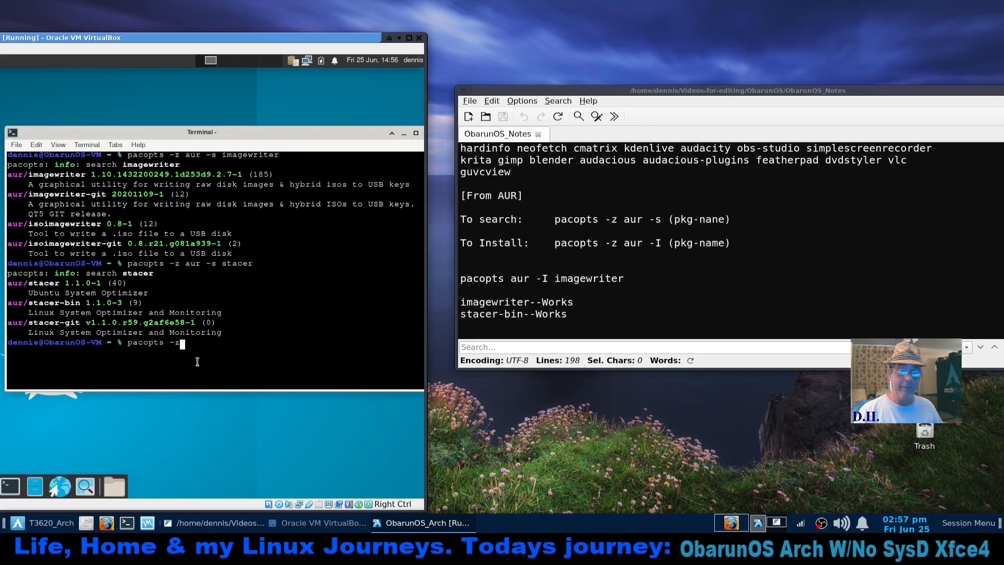
{"action": "type", "text": "au"}
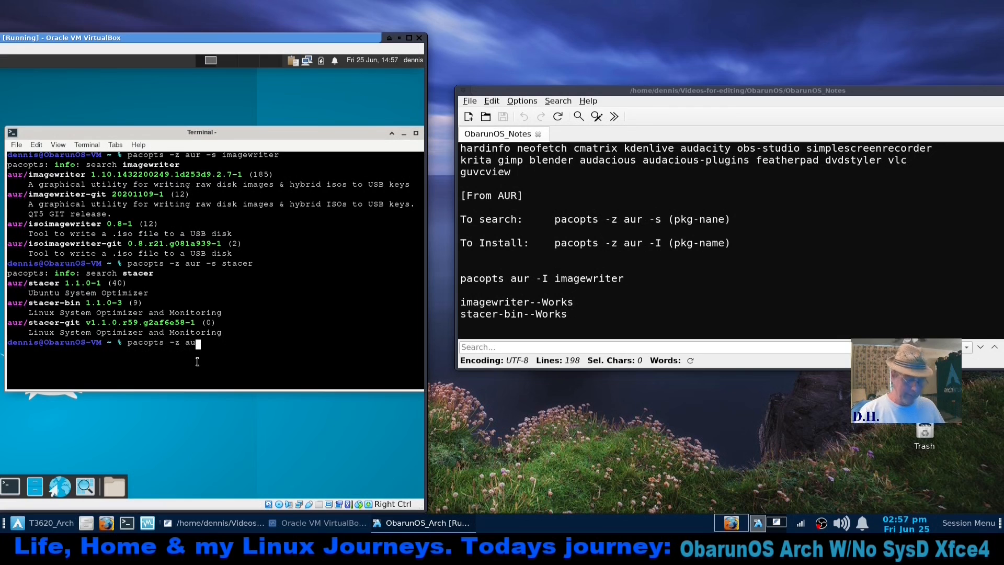
{"action": "type", "text": "r -"}
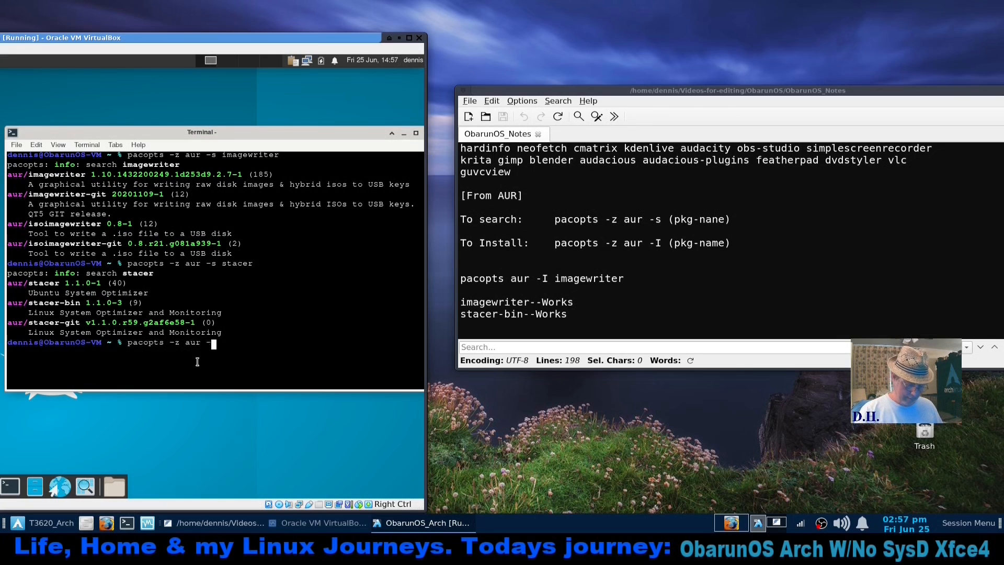
{"action": "type", "text": "I"}
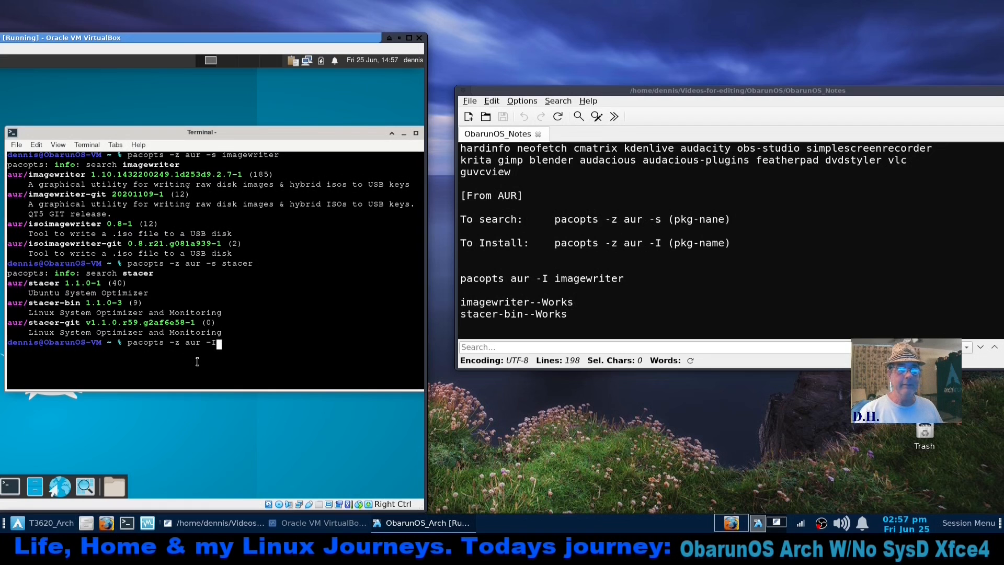
{"action": "type", "text": " i"}
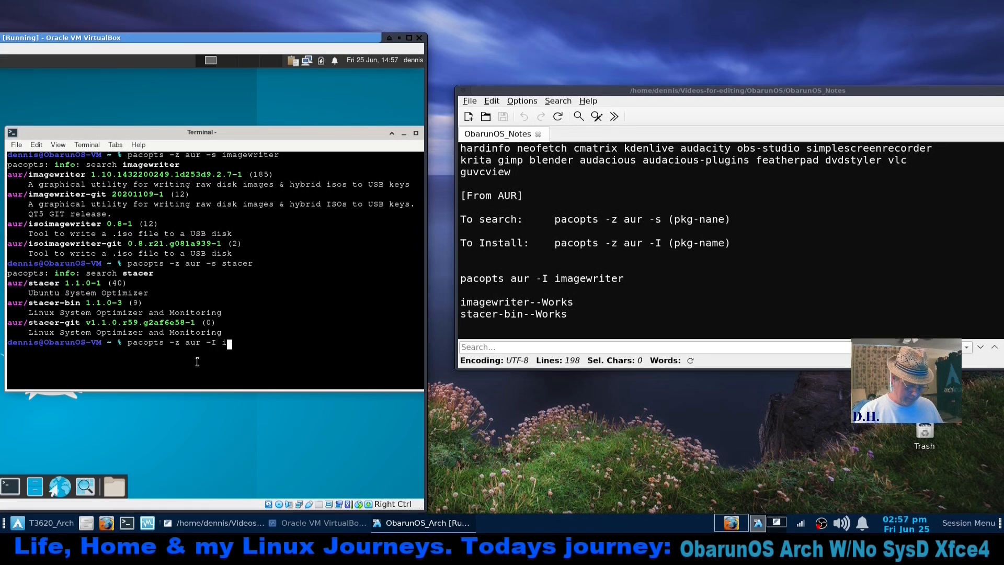
{"action": "type", "text": "magewriter"}
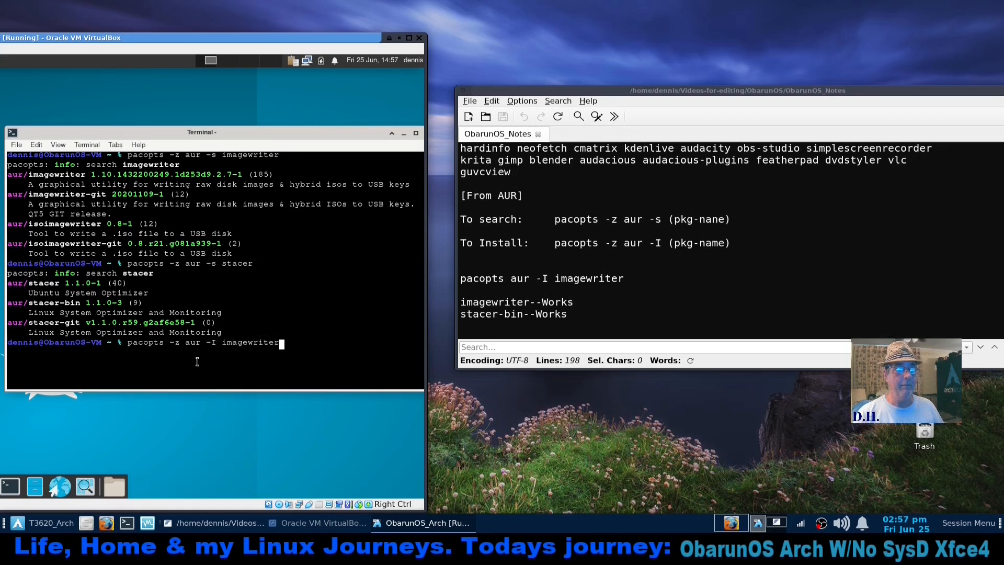
{"action": "key", "text": "Return"}
{"action": "left_click_drag", "start_coordinate": [244, 38], "coordinate": [693, 32]}
{"action": "left_click_drag", "start_coordinate": [693, 131], "coordinate": [494, 104]}
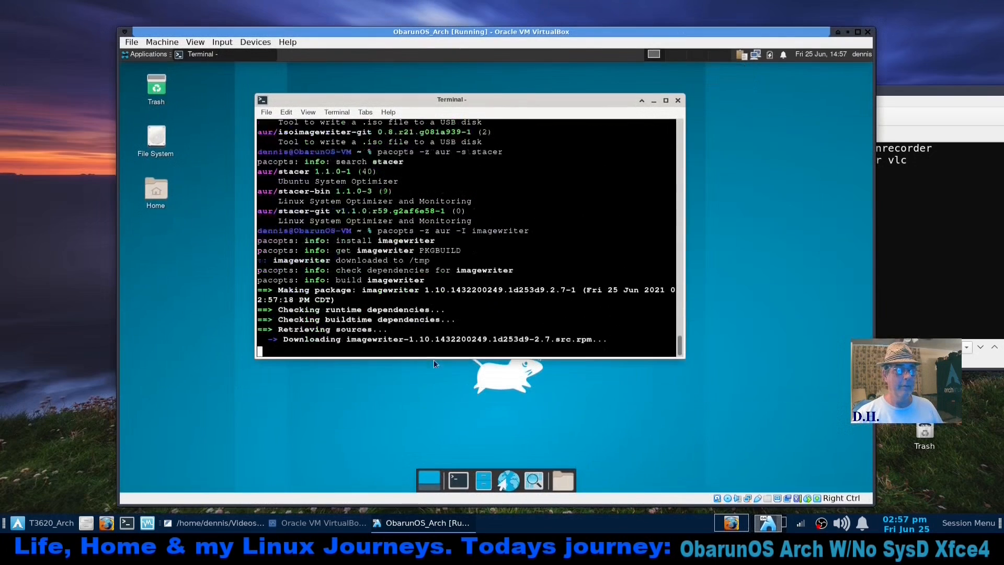
- Check the guest's processor, memory and swap use in Htop while imagewriter builds, and quit Htop
{"action": "left_click", "coordinate": [143, 54]}
{"action": "mouse_move", "coordinate": [155, 177]}
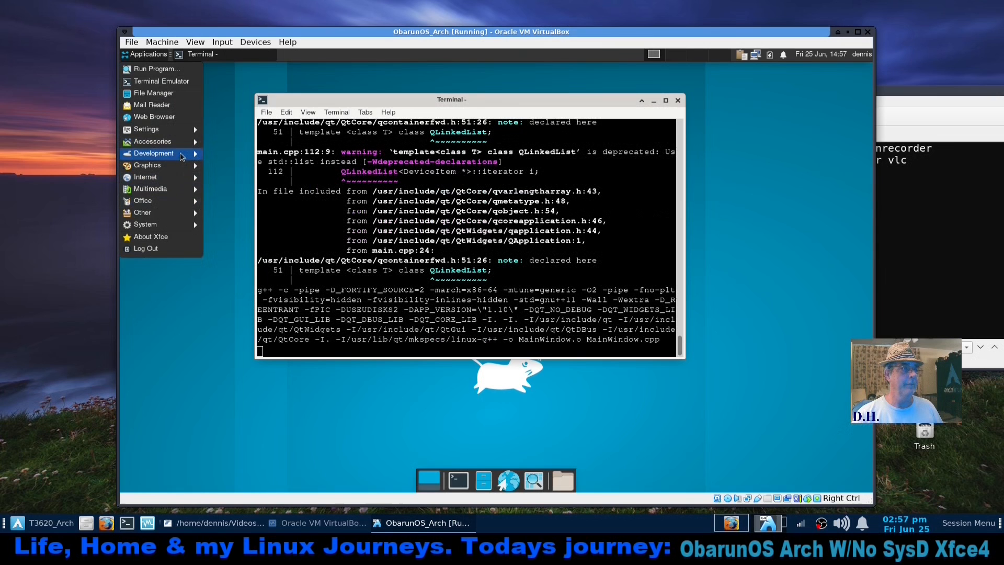
{"action": "mouse_move", "coordinate": [180, 141]}
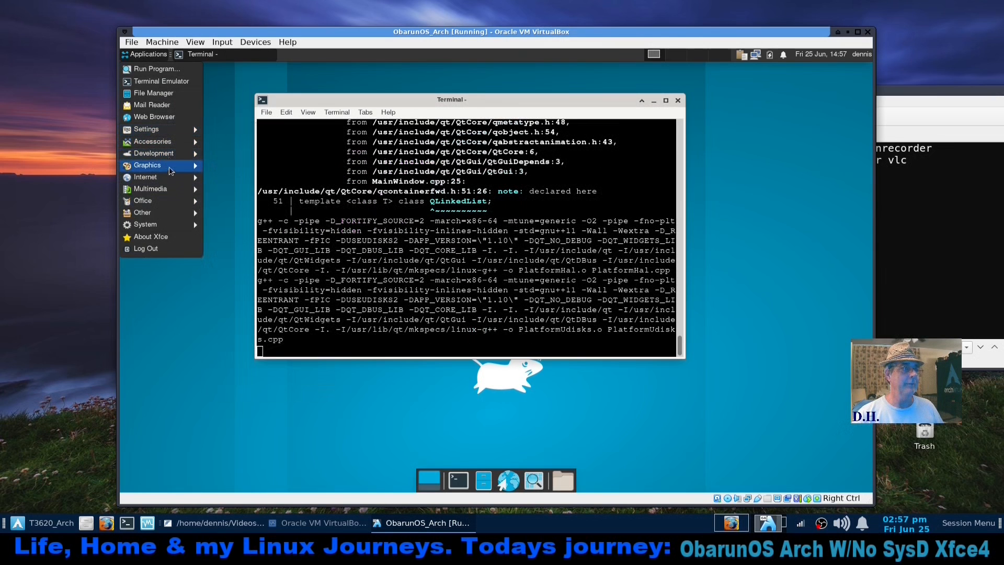
{"action": "mouse_move", "coordinate": [174, 194]}
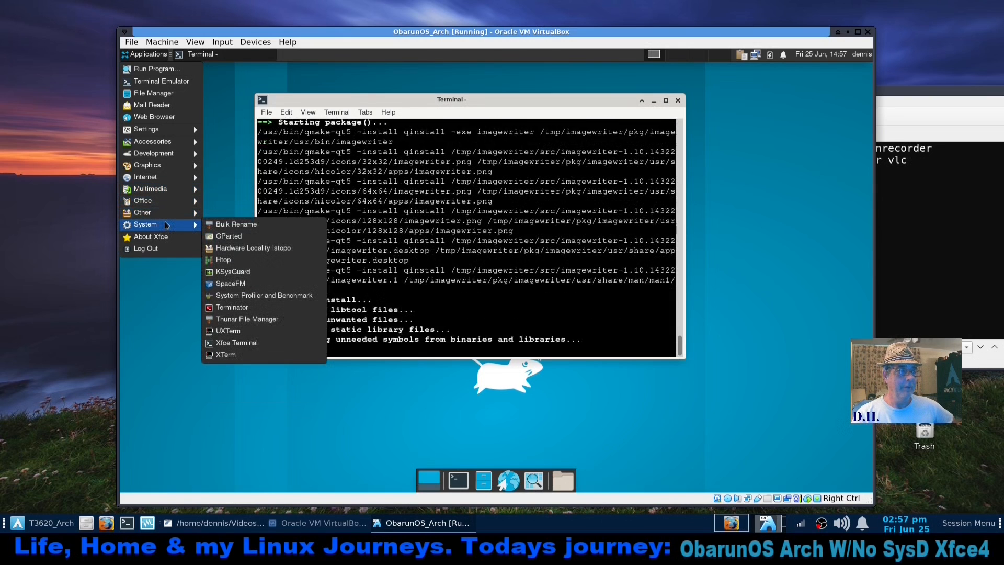
{"action": "left_click", "coordinate": [262, 261]}
{"action": "left_click_drag", "start_coordinate": [602, 233], "coordinate": [434, 135]}
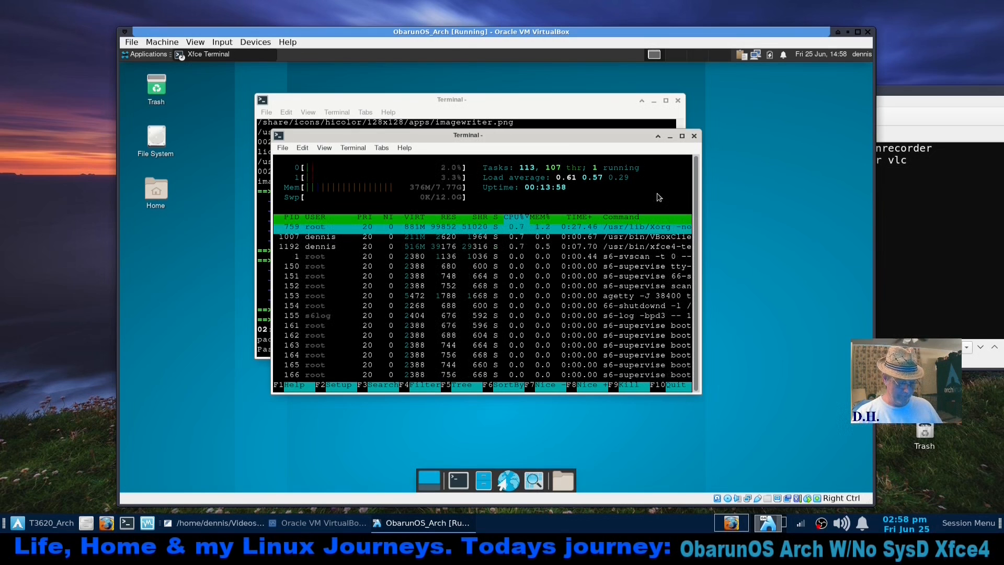
{"action": "key", "text": "q"}
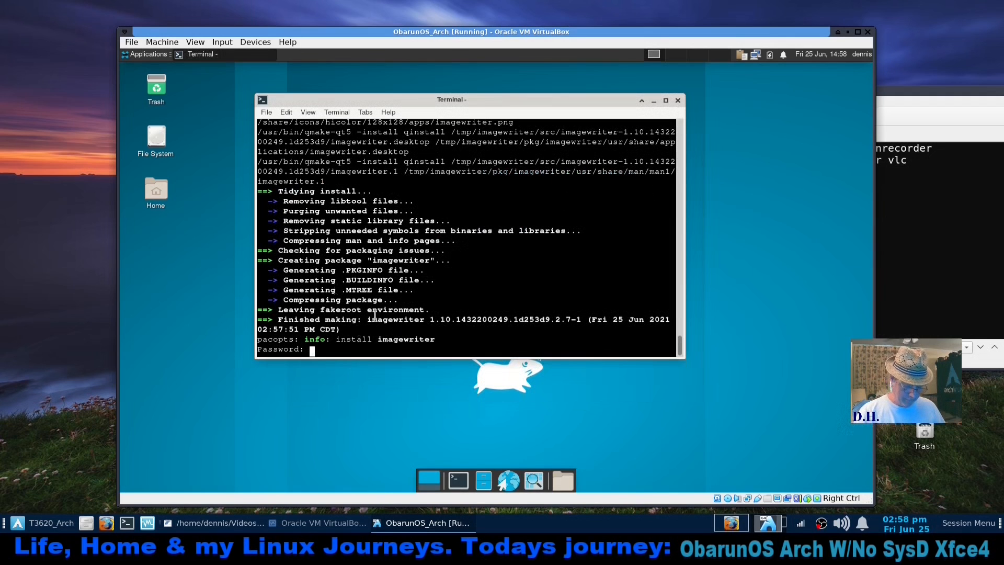
- Enter the password at the terminal prompt and confirm the imagewriter installation
{"action": "key", "text": "Return"}
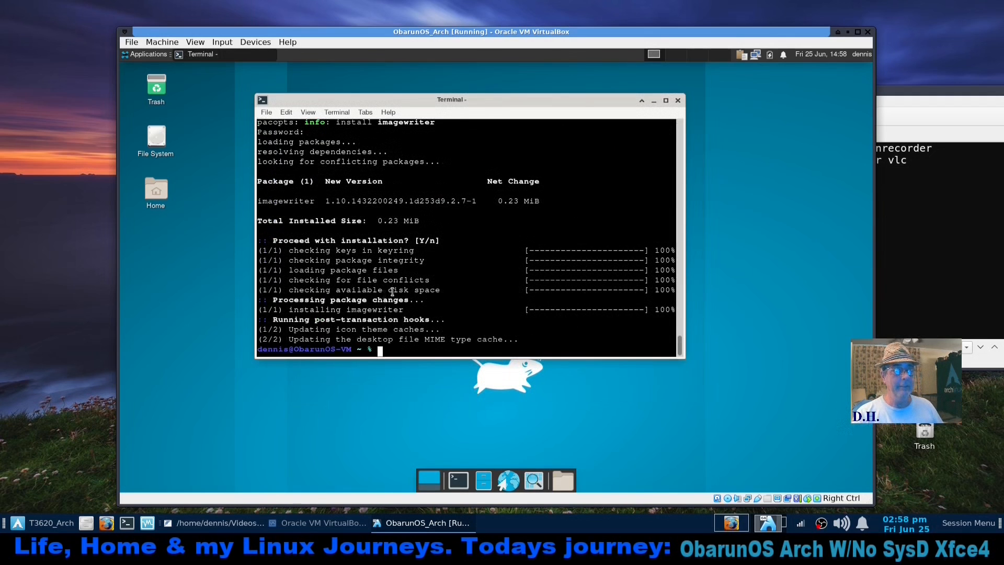
- Launch SUSE Studio Imagewriter from the Accessories applications, read its About information, and close the program
{"action": "left_click", "coordinate": [130, 55]}
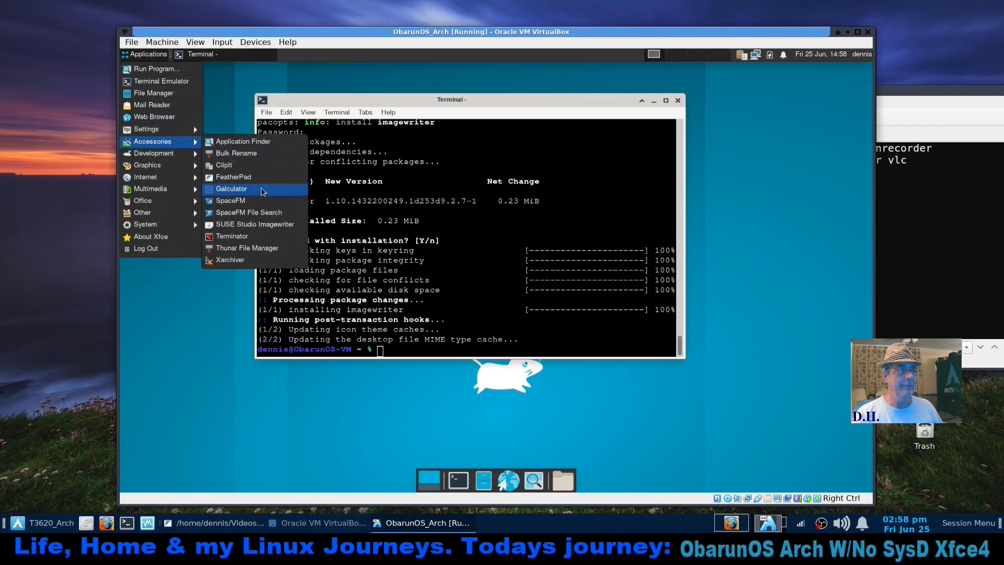
{"action": "left_click", "coordinate": [259, 225]}
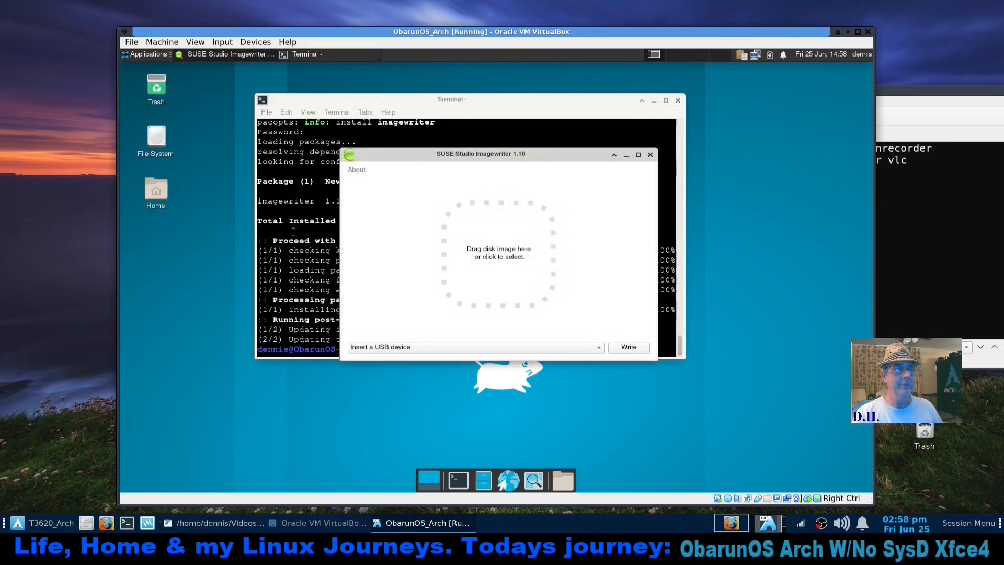
{"action": "left_click", "coordinate": [355, 170]}
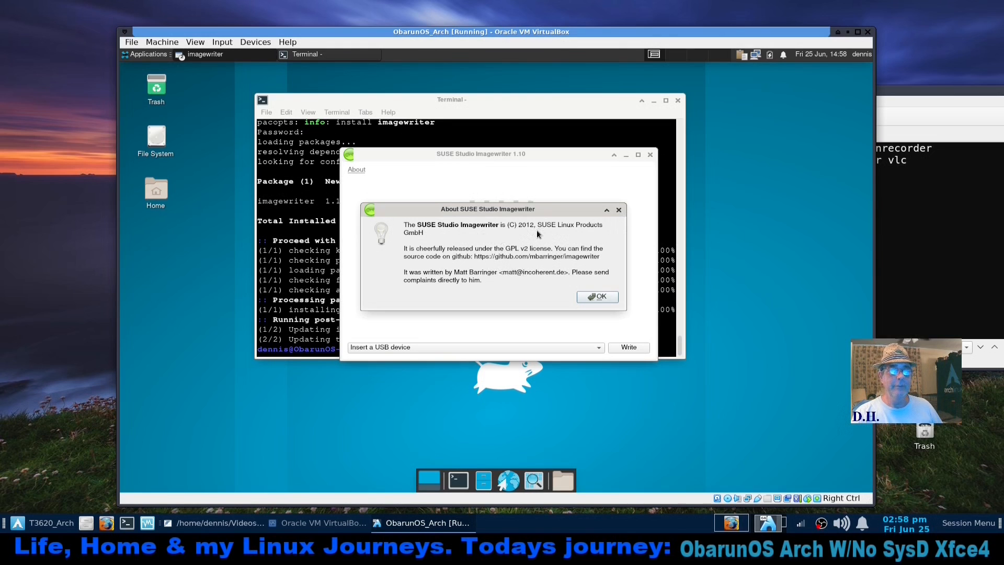
{"action": "left_click", "coordinate": [598, 297]}
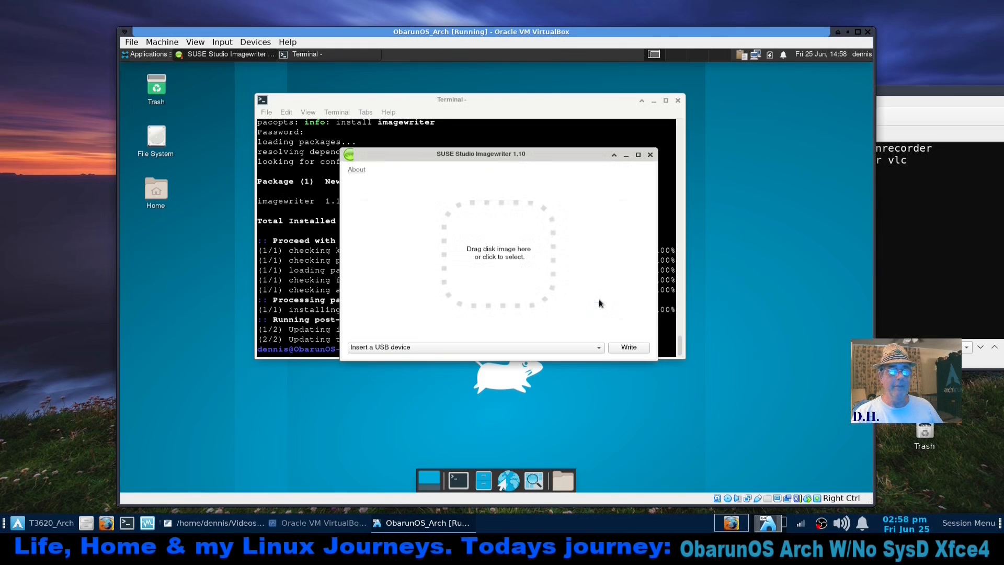
{"action": "left_click", "coordinate": [650, 155]}
- Move the terminal window nearer the middle of the guest desktop and recall the pacopts -z aur -I imagewriter command at the prompt
{"action": "left_click_drag", "start_coordinate": [594, 103], "coordinate": [706, 112]}
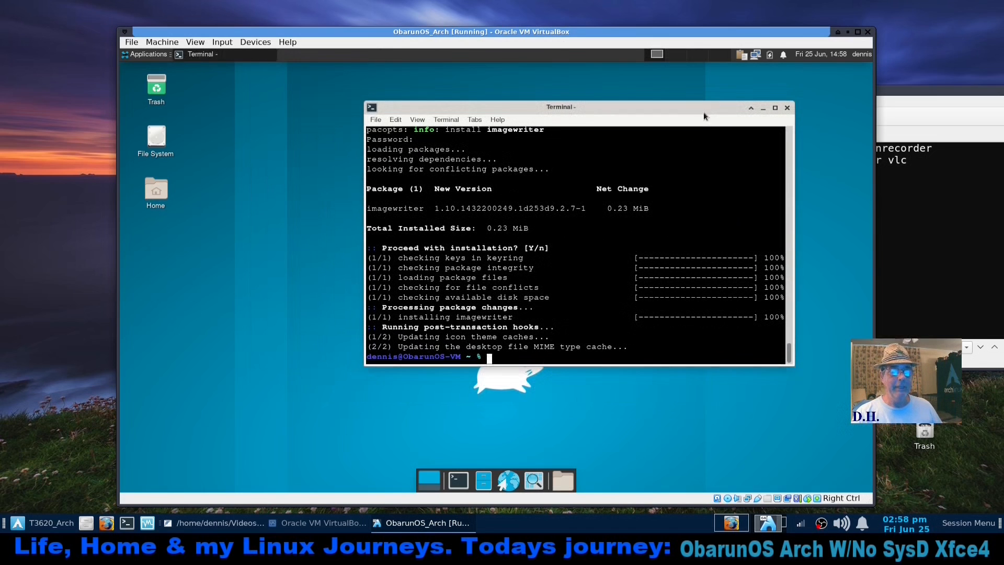
{"action": "type", "text": "p"}
{"action": "key", "text": "Up"}
{"action": "key", "text": "Right"}
{"action": "key", "text": "Right"}
{"action": "key", "text": "Right"}
{"action": "key", "text": "Right"}
{"action": "key", "text": "Right"}
{"action": "key", "text": "Right"}
{"action": "key", "text": "Right"}
{"action": "key", "text": "Right"}
{"action": "key", "text": "Right"}
{"action": "key", "text": "Right"}
{"action": "key", "text": "Right"}
{"action": "key", "text": "Right"}
{"action": "key", "text": "Right"}
{"action": "key", "text": "Right"}
{"action": "key", "text": "Right"}
{"action": "key", "text": "Right"}
{"action": "key", "text": "Right"}
{"action": "key", "text": "Right"}
{"action": "key", "text": "Right"}
{"action": "key", "text": "Right"}
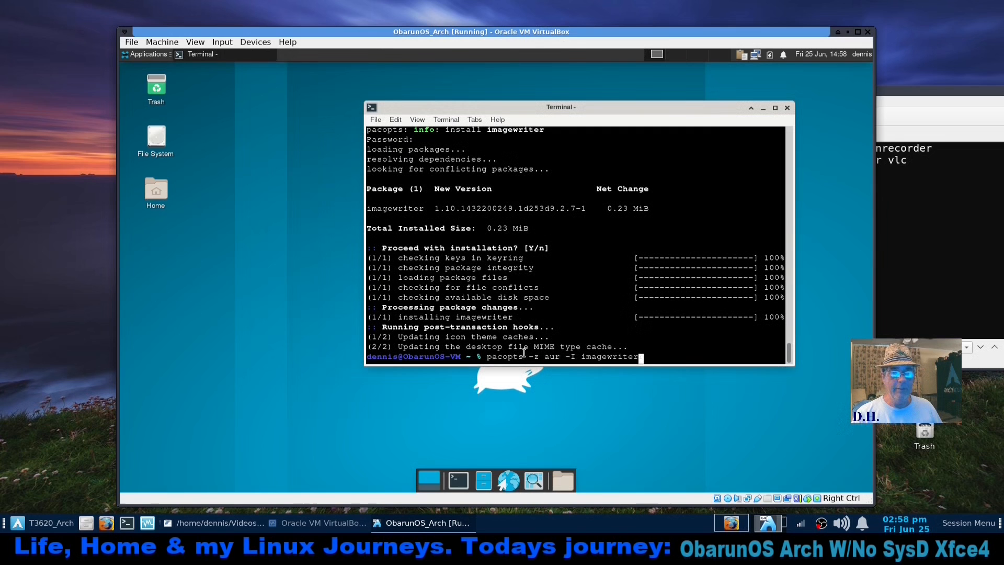
- Review the imagewriter build output in the terminal and return to the prompt
{"action": "scroll", "coordinate": [484, 315], "scroll_direction": "up", "scroll_amount": 7}
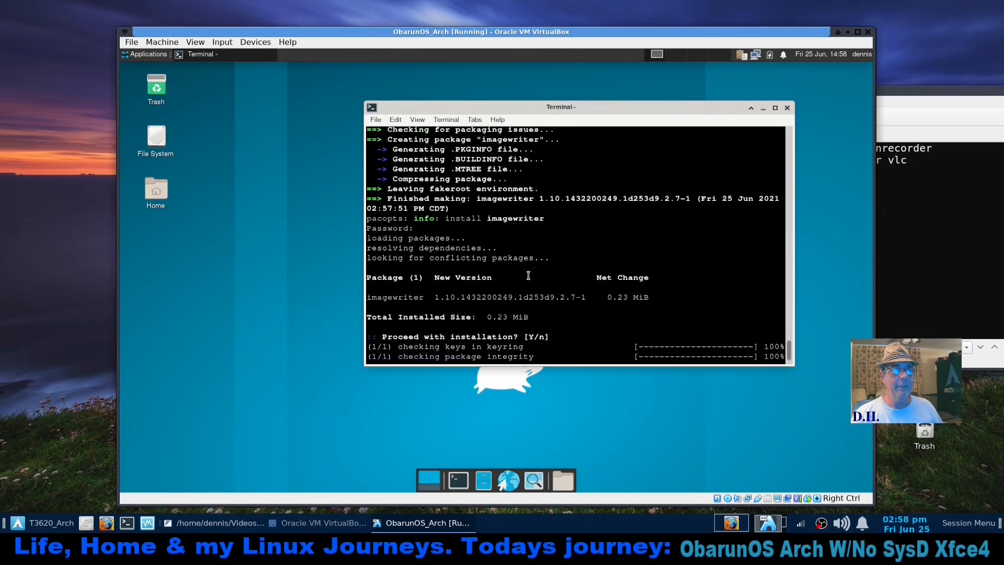
{"action": "scroll", "coordinate": [523, 269], "scroll_direction": "up", "scroll_amount": 15}
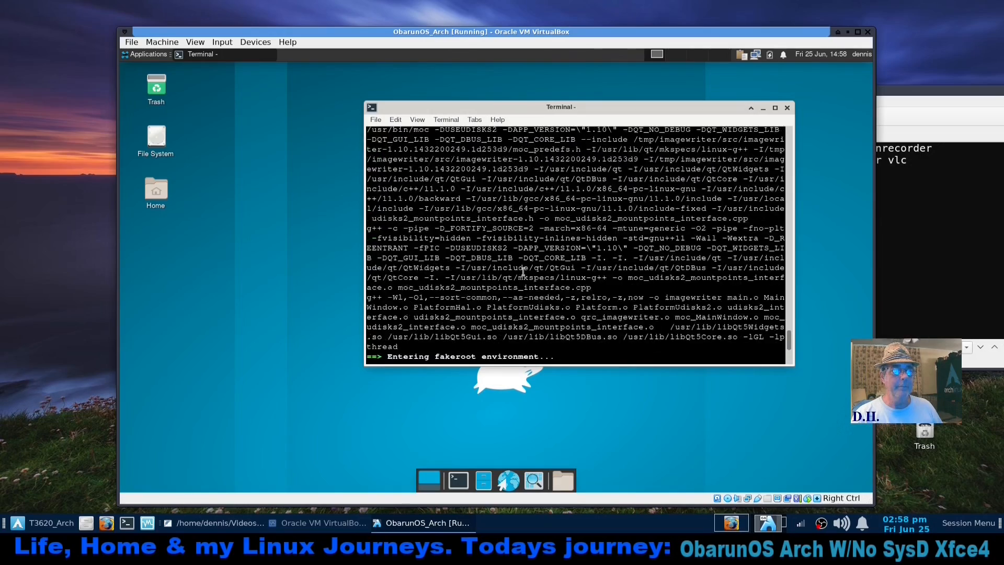
{"action": "scroll", "coordinate": [521, 264], "scroll_direction": "up", "scroll_amount": 10}
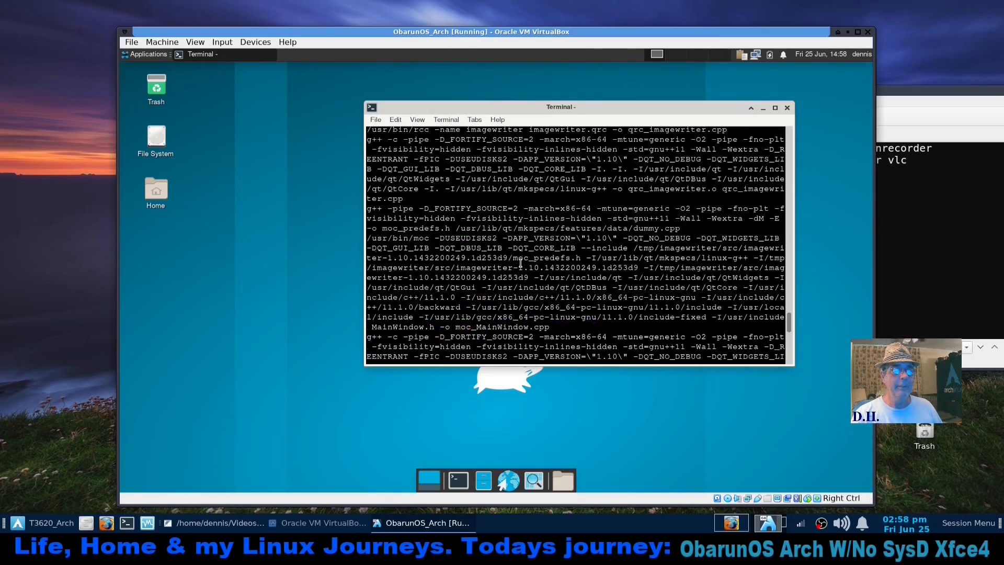
{"action": "scroll", "coordinate": [517, 250], "scroll_direction": "up", "scroll_amount": 10}
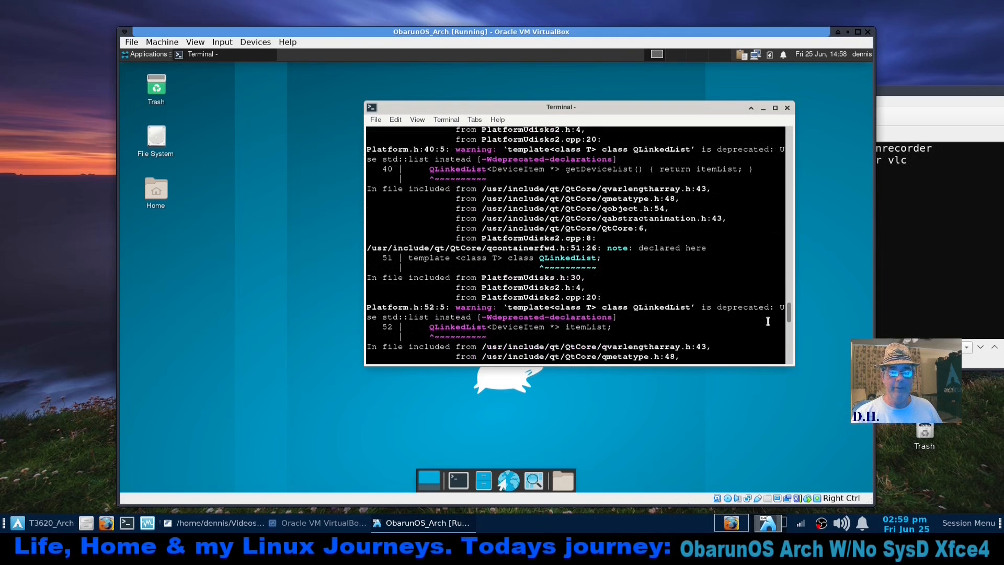
{"action": "left_click_drag", "start_coordinate": [788, 317], "coordinate": [788, 366]}
- Clear the recalled install command and search the AUR for stacer by running pacopts -z aur -s stacer
{"action": "key", "text": "BackSpace"}
{"action": "key", "text": "BackSpace"}
{"action": "key", "text": "BackSpace"}
{"action": "key", "text": "BackSpace"}
{"action": "key", "text": "BackSpace"}
{"action": "key", "text": "BackSpace"}
{"action": "key", "text": "BackSpace"}
{"action": "key", "text": "BackSpace"}
{"action": "key", "text": "BackSpace"}
{"action": "key", "text": "BackSpace"}
{"action": "key", "text": "BackSpace"}
{"action": "key", "text": "BackSpace"}
{"action": "key", "text": "BackSpace"}
{"action": "key", "text": "BackSpace"}
{"action": "key", "text": "BackSpace"}
{"action": "key", "text": "BackSpace"}
{"action": "key", "text": "BackSpace"}
{"action": "key", "text": "BackSpace"}
{"action": "key", "text": "BackSpace"}
{"action": "key", "text": "BackSpace"}
{"action": "key", "text": "Up"}
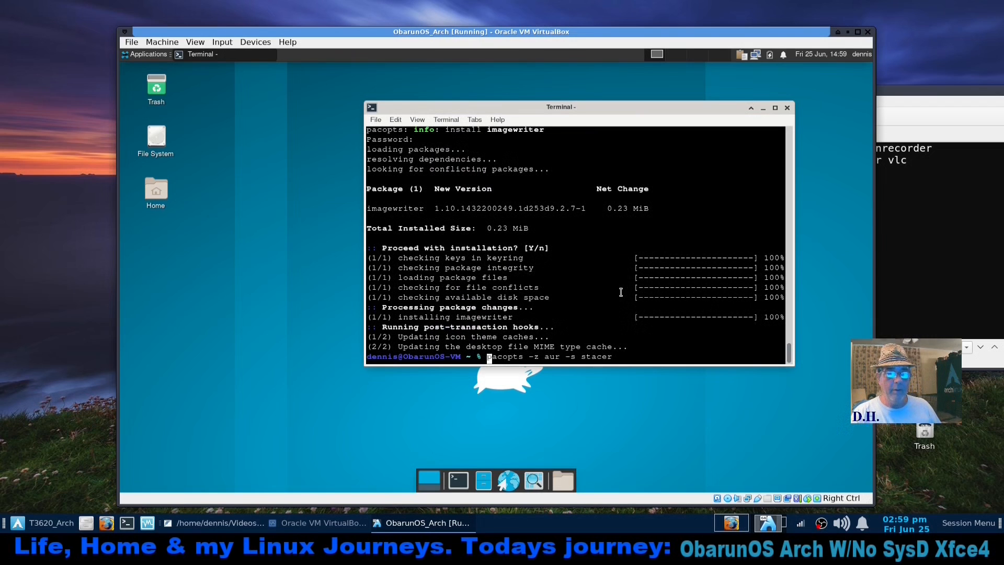
{"action": "key", "text": "Right"}
{"action": "key", "text": "Right"}
{"action": "key", "text": "Right"}
{"action": "key", "text": "Right"}
{"action": "key", "text": "Right"}
{"action": "key", "text": "Right"}
{"action": "key", "text": "Right"}
{"action": "key", "text": "Right"}
{"action": "key", "text": "Right"}
{"action": "key", "text": "Right"}
{"action": "key", "text": "Right"}
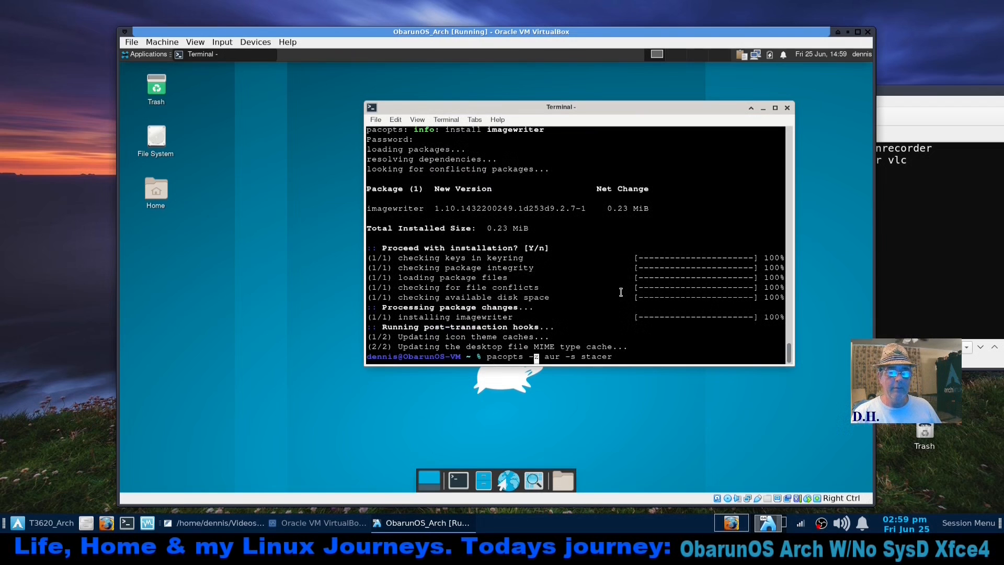
{"action": "key", "text": "Return"}
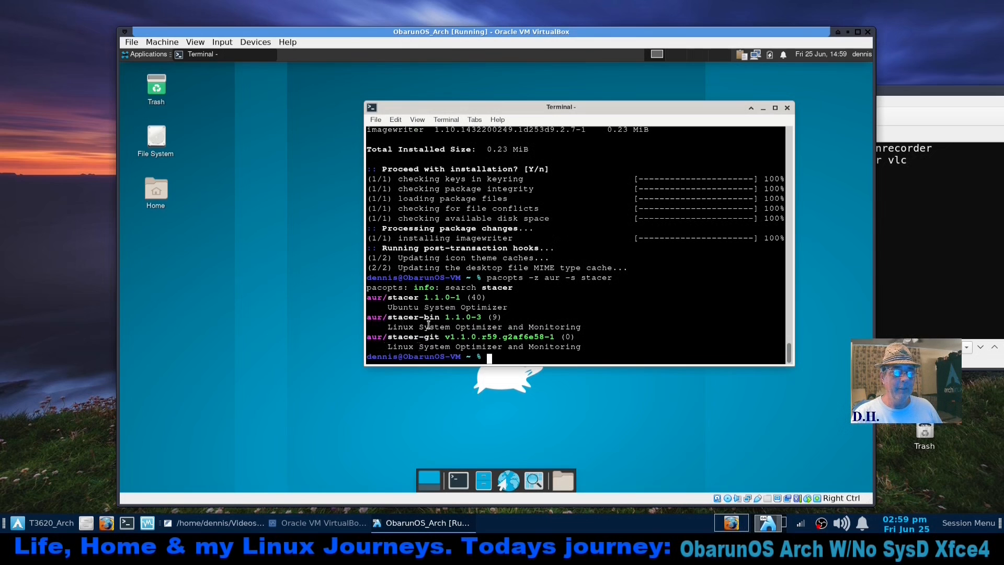
- Start installing stacer-bin with pacopts -z aur -I stacer-bin and enter the sudo password for its missing dependencies
{"action": "key", "text": "Up"}
{"action": "key", "text": "Up"}
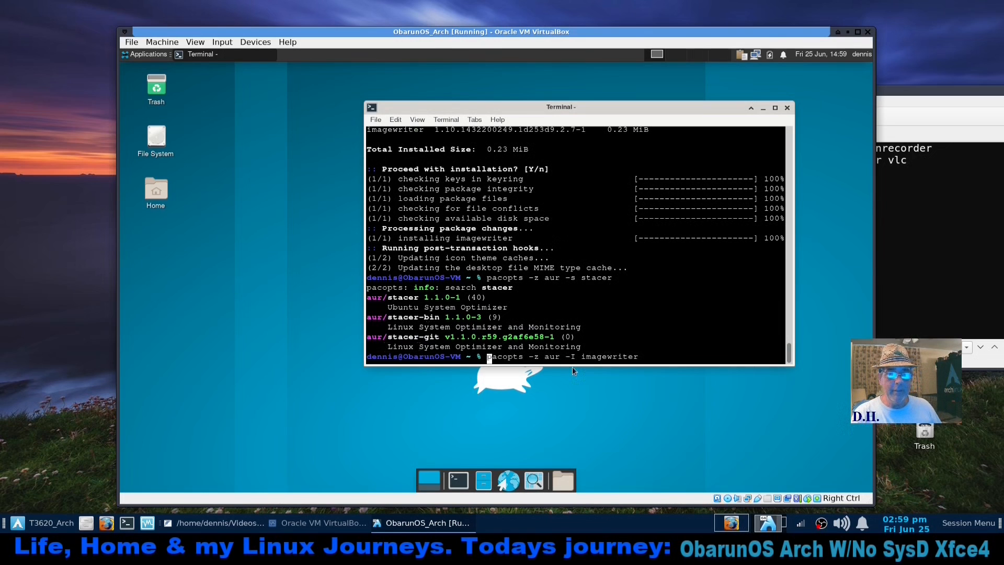
{"action": "key", "text": "Right"}
{"action": "key", "text": "Right"}
{"action": "key", "text": "Right"}
{"action": "key", "text": "Right"}
{"action": "key", "text": "Right"}
{"action": "key", "text": "Right"}
{"action": "key", "text": "Right"}
{"action": "key", "text": "Right"}
{"action": "key", "text": "Right"}
{"action": "key", "text": "Right"}
{"action": "key", "text": "Right"}
{"action": "key", "text": "Right"}
{"action": "key", "text": "Right"}
{"action": "key", "text": "Right"}
{"action": "key", "text": "Right"}
{"action": "key", "text": "Right"}
{"action": "key", "text": "Right"}
{"action": "key", "text": "Right"}
{"action": "key", "text": "Right"}
{"action": "key", "text": "Right"}
{"action": "key", "text": "Right"}
{"action": "key", "text": "Right"}
{"action": "key", "text": "Right"}
{"action": "key", "text": "Right"}
{"action": "key", "text": "Right"}
{"action": "key", "text": "Right"}
{"action": "key", "text": "Right"}
{"action": "key", "text": "Right"}
{"action": "key", "text": "Right"}
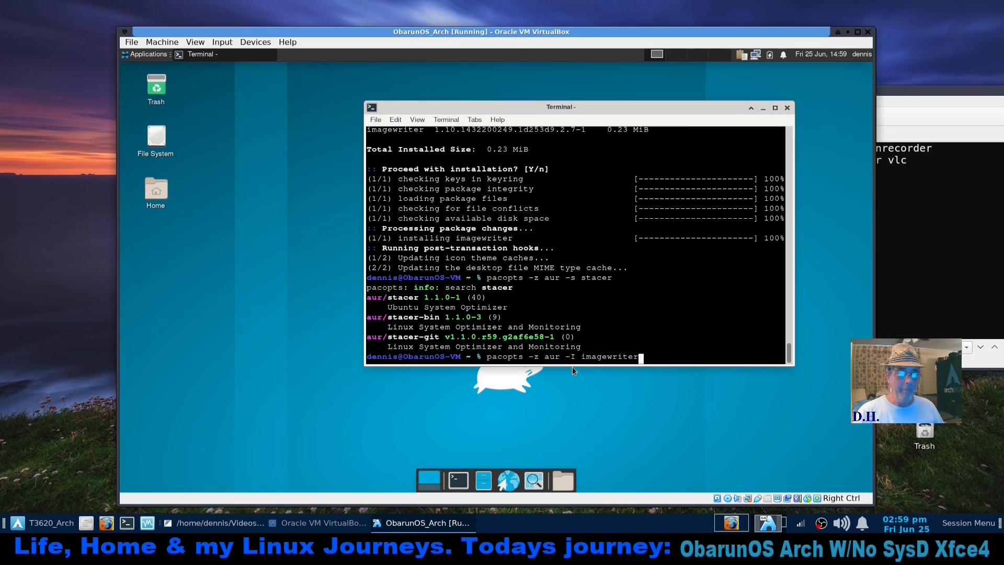
{"action": "key", "text": "BackSpace"}
{"action": "key", "text": "BackSpace"}
{"action": "key", "text": "BackSpace"}
{"action": "key", "text": "BackSpace"}
{"action": "key", "text": "BackSpace"}
{"action": "key", "text": "BackSpace"}
{"action": "key", "text": "BackSpace"}
{"action": "key", "text": "BackSpace"}
{"action": "key", "text": "BackSpace"}
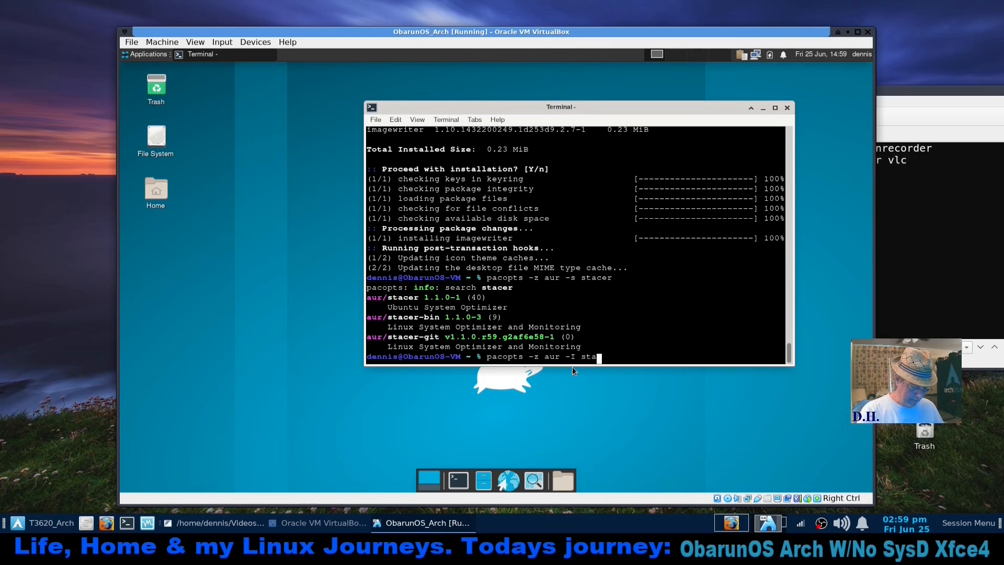
{"action": "type", "text": "cer-bin"}
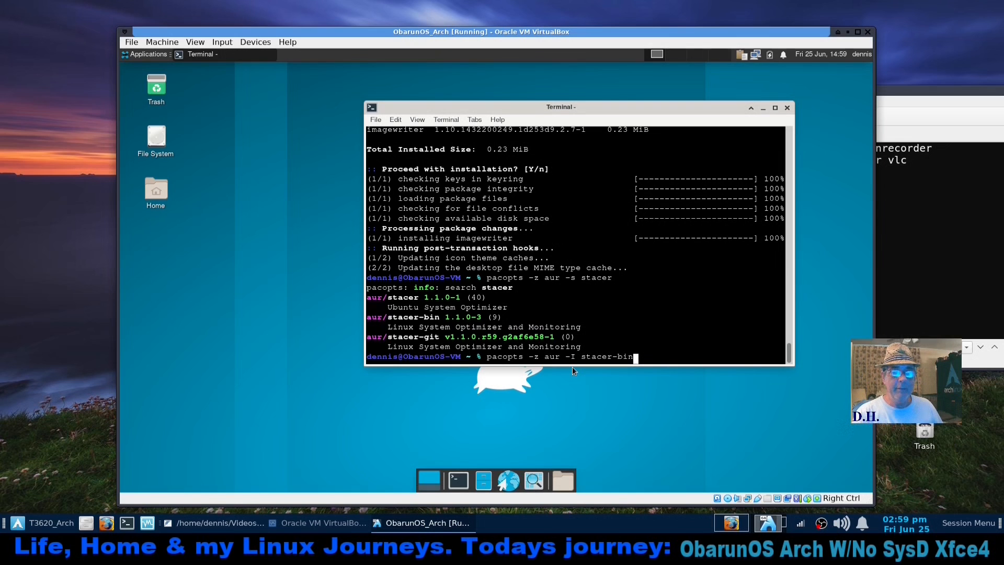
{"action": "key", "text": "Return"}
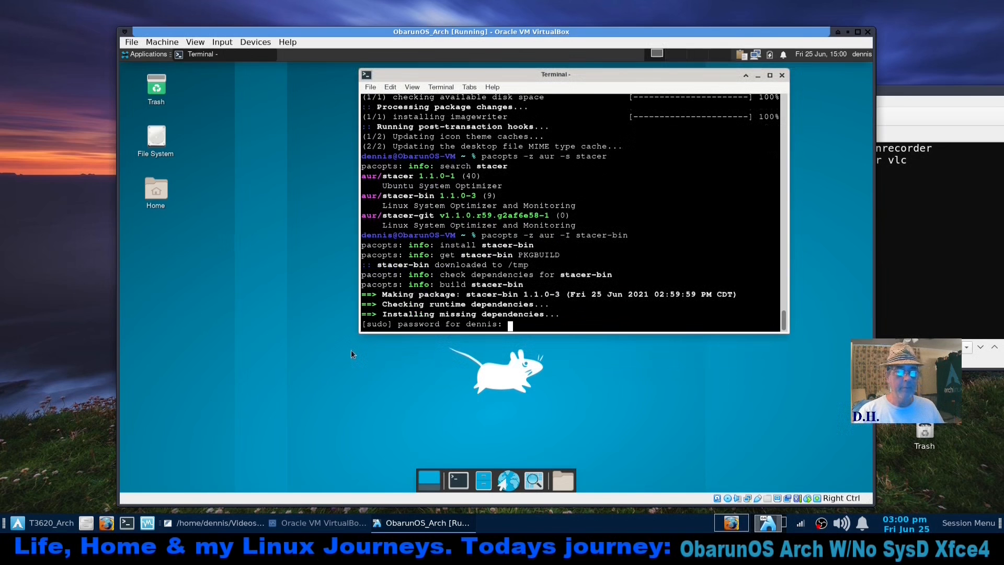
{"action": "key", "text": "Return"}
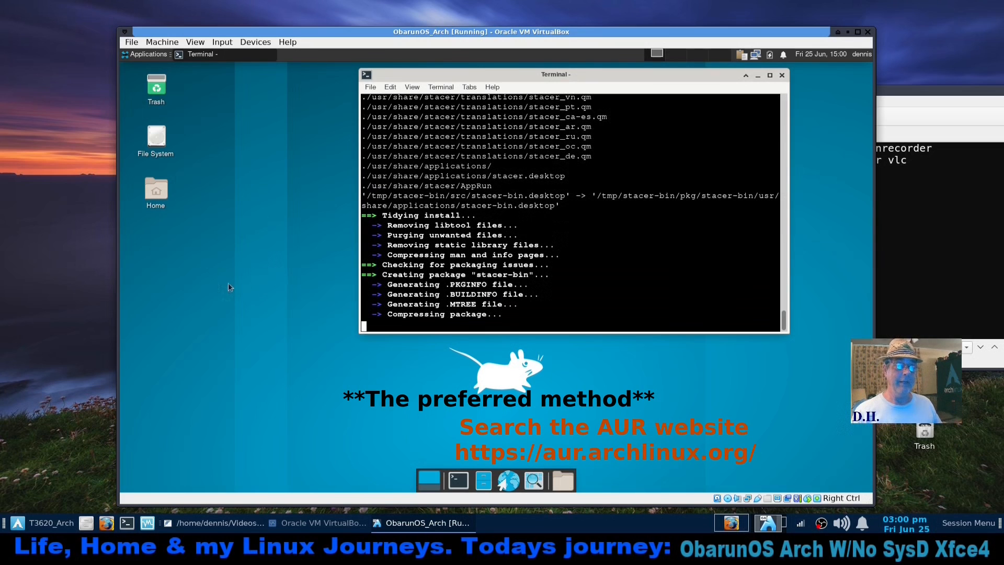
- Add the Whisker Menu item to Panel 1 in the Xfce panel preferences
{"action": "left_click", "coordinate": [141, 54]}
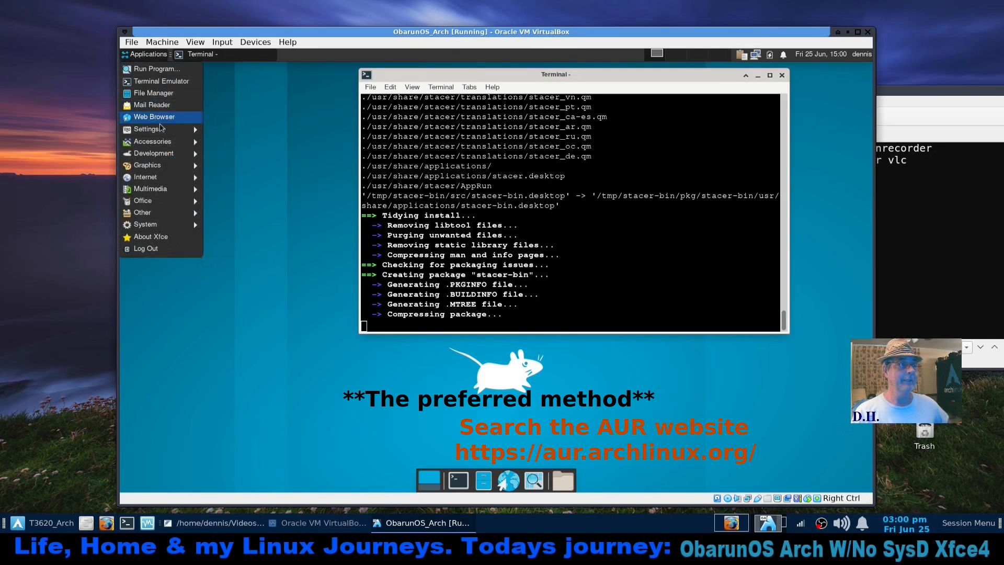
{"action": "mouse_move", "coordinate": [162, 129]}
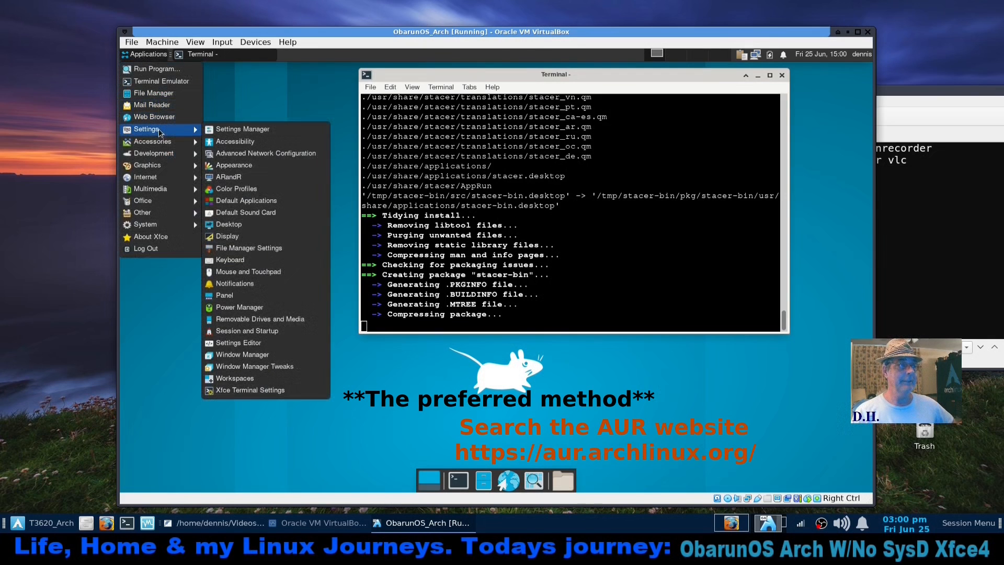
{"action": "left_click", "coordinate": [271, 296]}
{"action": "left_click", "coordinate": [517, 199]}
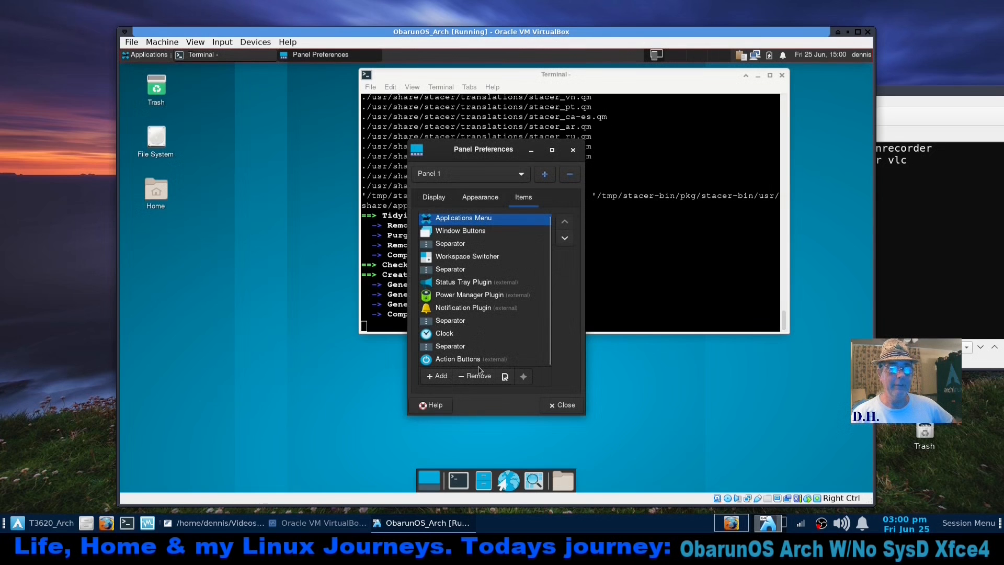
{"action": "left_click", "coordinate": [437, 375]}
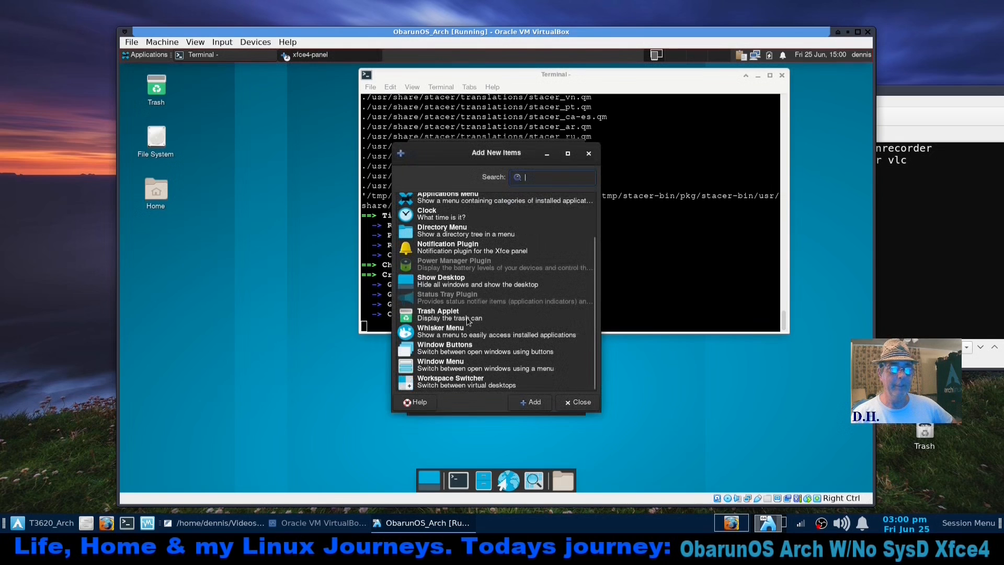
{"action": "left_click", "coordinate": [450, 333]}
{"action": "left_click", "coordinate": [546, 403]}
{"action": "left_click", "coordinate": [579, 401]}
- Remove the Applications Menu from Panel 1, move the Whisker Menu to the start of the panel, and close the preferences
{"action": "scroll", "coordinate": [500, 356], "scroll_direction": "down", "scroll_amount": 1}
{"action": "scroll", "coordinate": [494, 259], "scroll_direction": "up", "scroll_amount": 1}
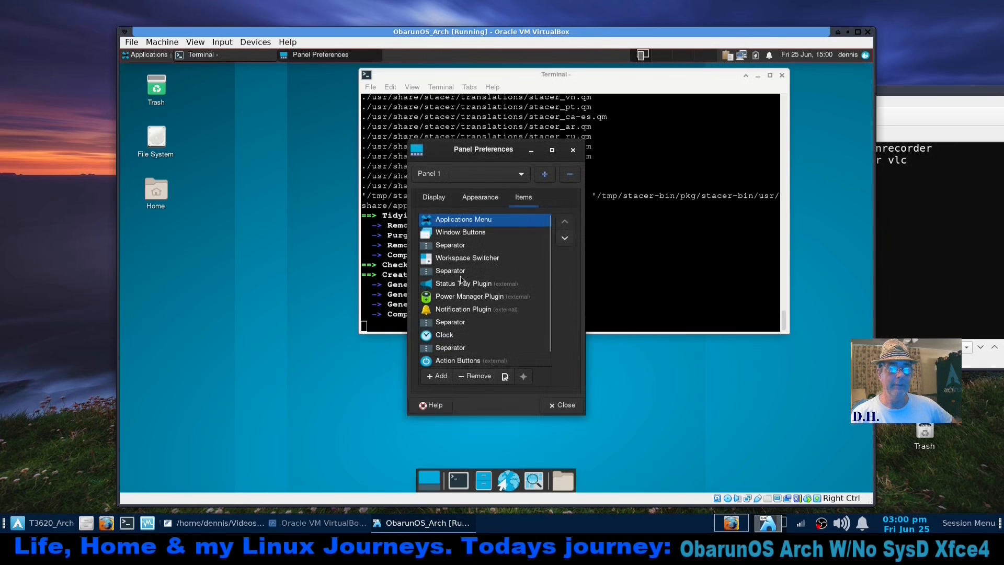
{"action": "left_click", "coordinate": [475, 376]}
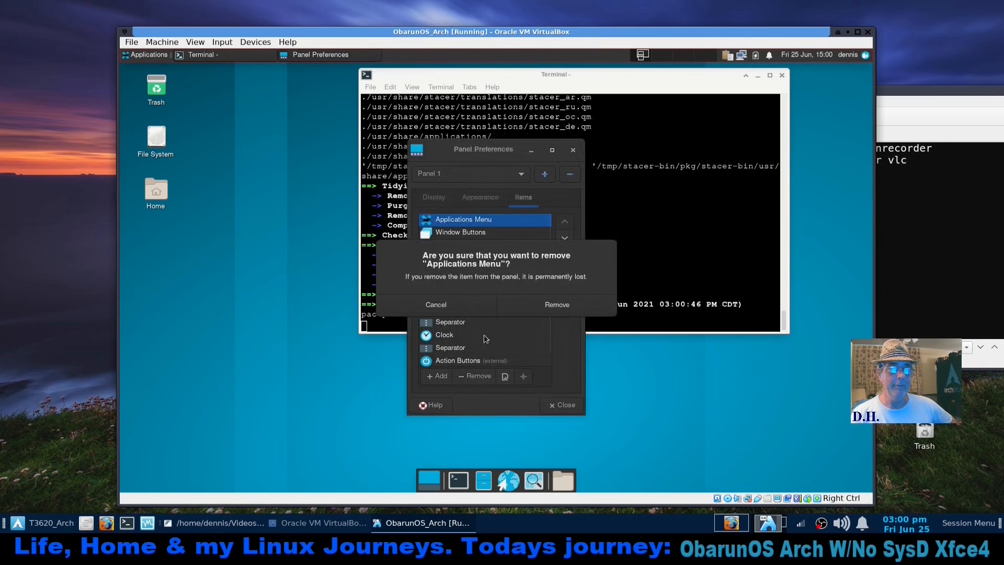
{"action": "left_click", "coordinate": [575, 305]}
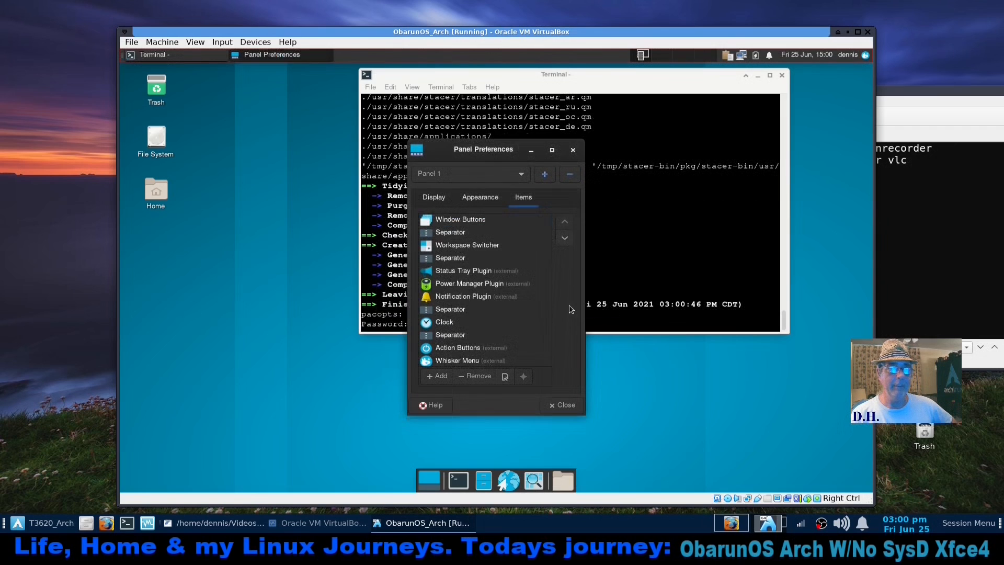
{"action": "left_click", "coordinate": [464, 360]}
{"action": "left_click", "coordinate": [565, 222]}
{"action": "left_click", "coordinate": [565, 222]}
{"action": "left_click", "coordinate": [564, 222]}
{"action": "left_click", "coordinate": [564, 222]}
{"action": "left_click", "coordinate": [565, 223]}
{"action": "left_click", "coordinate": [565, 223]}
{"action": "left_click", "coordinate": [564, 222]}
{"action": "left_click", "coordinate": [565, 223]}
{"action": "left_click", "coordinate": [564, 222]}
{"action": "left_click", "coordinate": [565, 223]}
{"action": "left_click", "coordinate": [564, 223]}
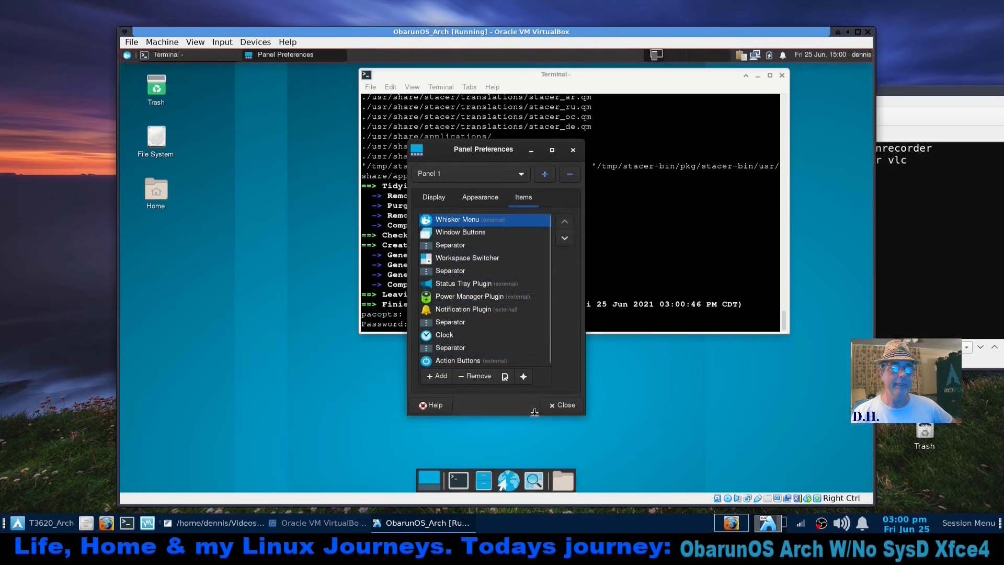
{"action": "left_click", "coordinate": [572, 405]}
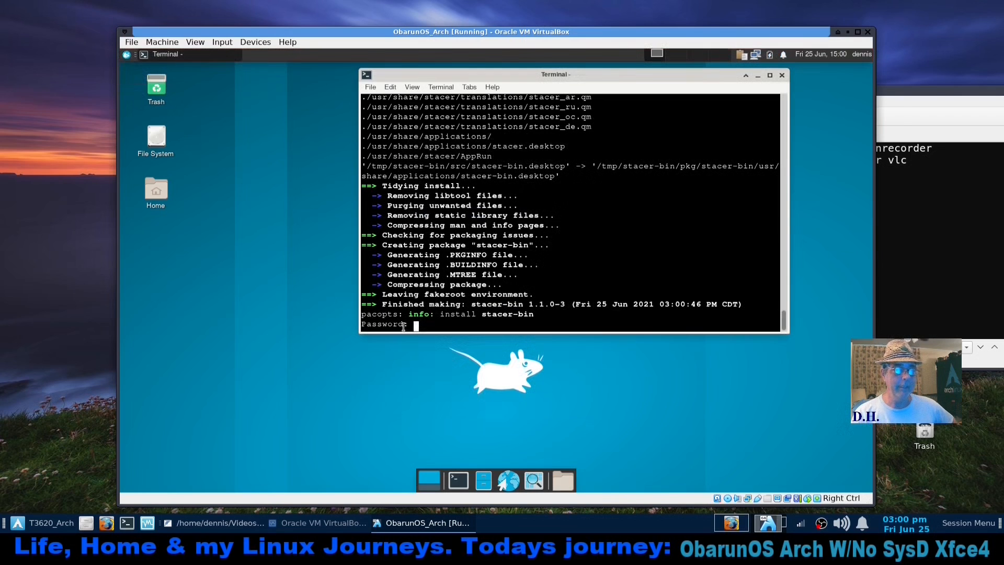
- Enter the password at the terminal prompt and confirm the stacer-bin installation
{"action": "key", "text": "Return"}
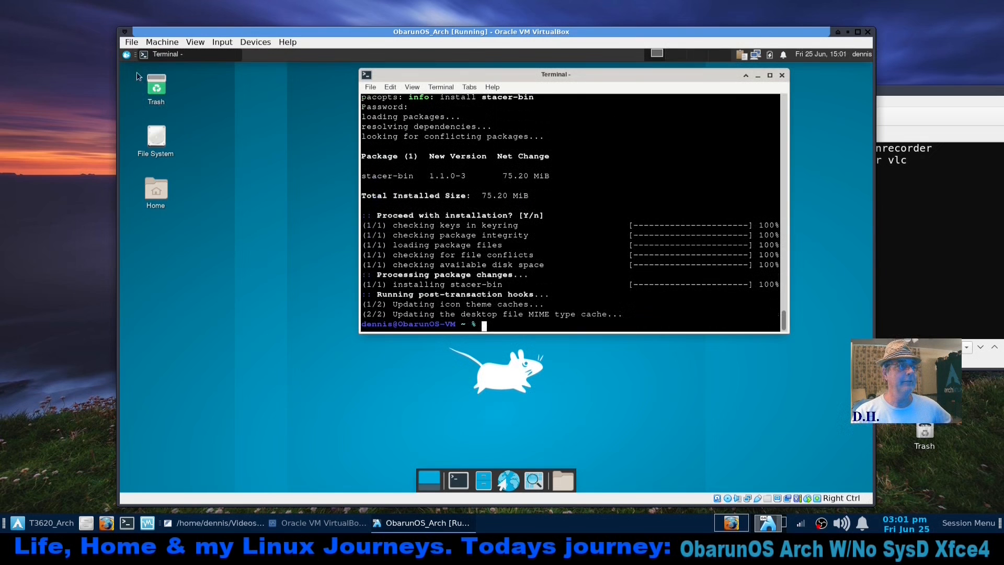
- Set the Whisker Menu to show applications as a list, with application tooltips and descriptions turned off
{"action": "left_click", "coordinate": [126, 54]}
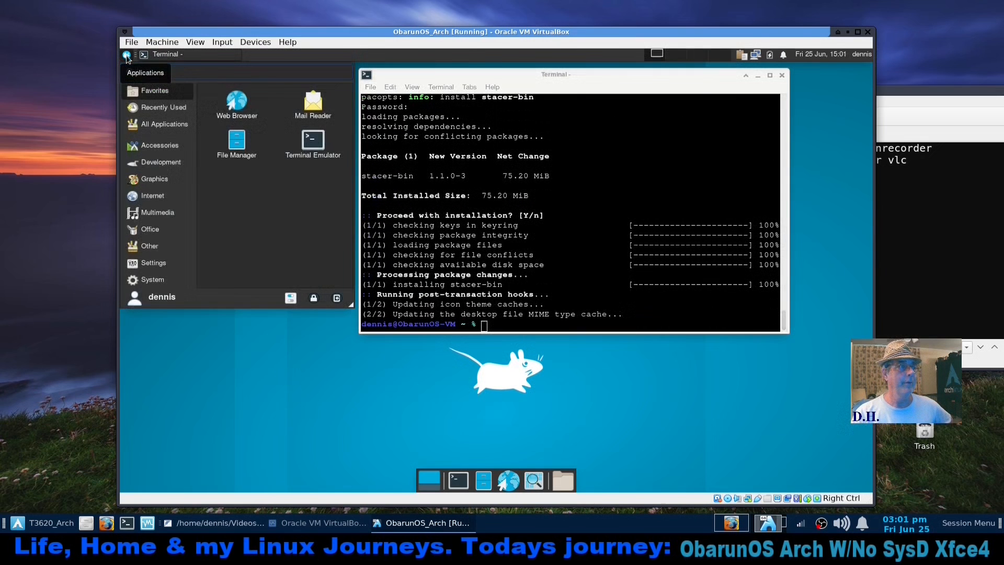
{"action": "right_click", "coordinate": [126, 55]}
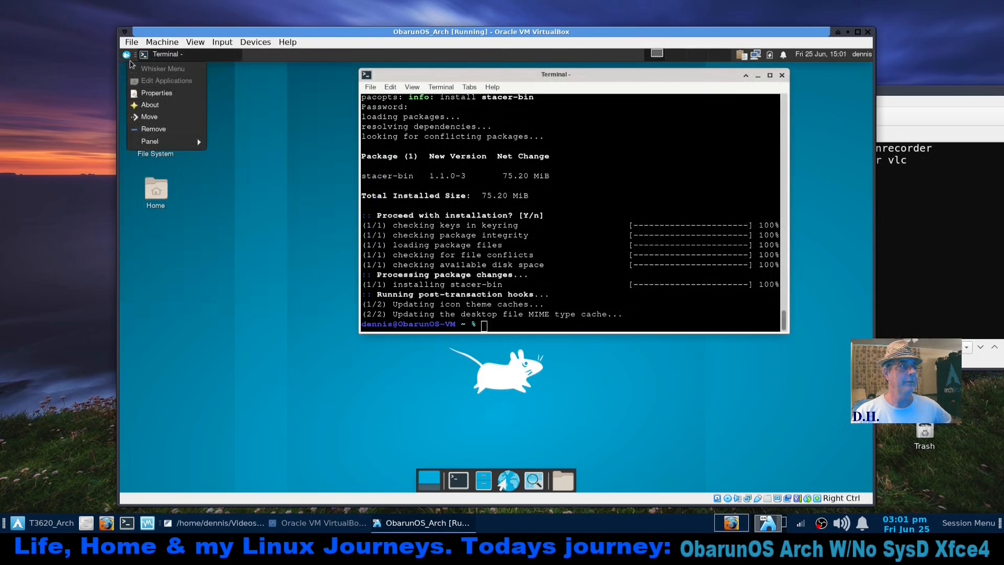
{"action": "left_click", "coordinate": [150, 93]}
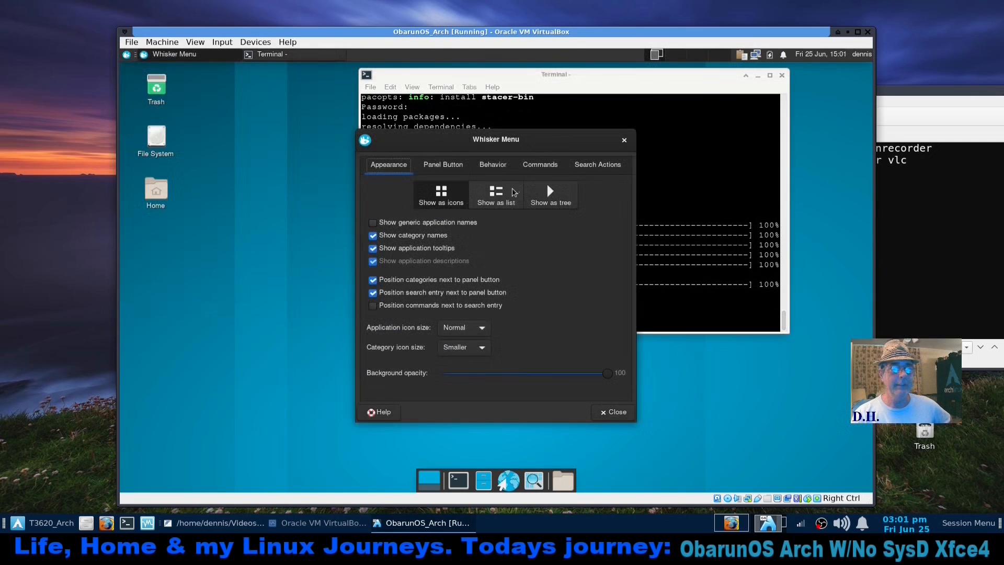
{"action": "left_click", "coordinate": [515, 191]}
{"action": "left_click", "coordinate": [373, 248]}
{"action": "left_click", "coordinate": [372, 262]}
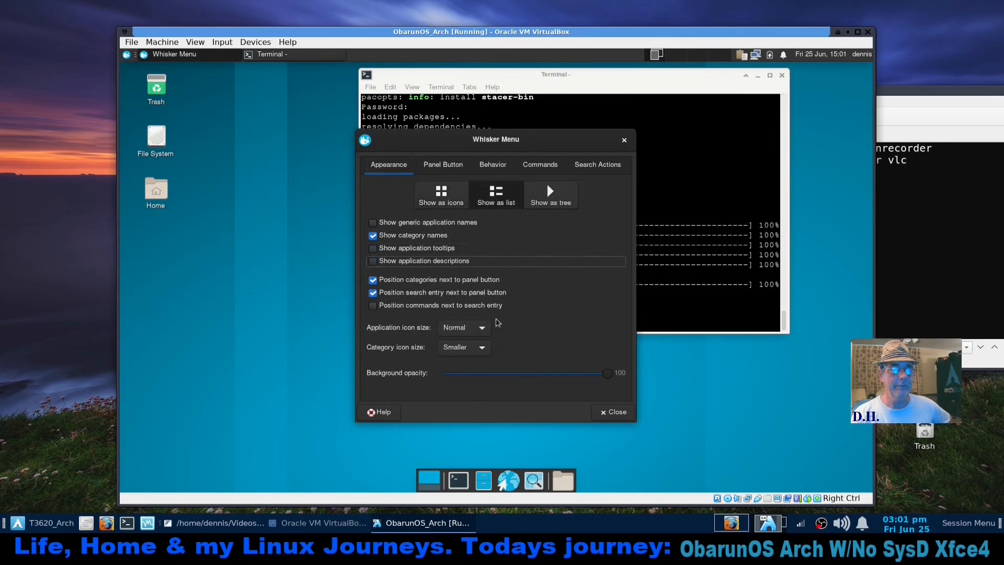
- Set the Whisker Menu panel button to display icon and title, with the title ObarunOS
{"action": "left_click", "coordinate": [450, 166]}
{"action": "left_click", "coordinate": [442, 189]}
{"action": "left_click", "coordinate": [441, 211]}
{"action": "double_click", "coordinate": [446, 210]}
{"action": "type", "text": "Ob"}
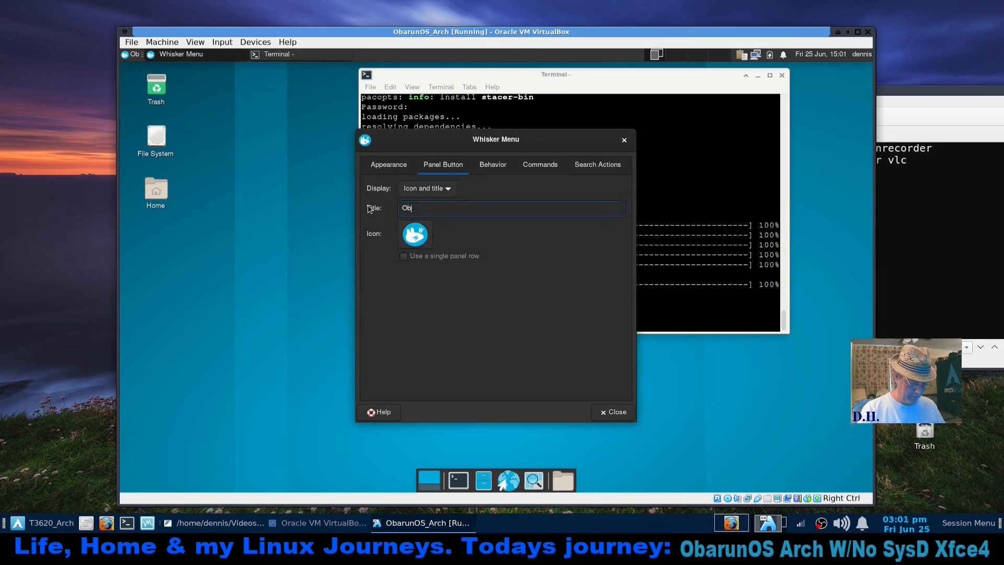
{"action": "type", "text": "arunO"}
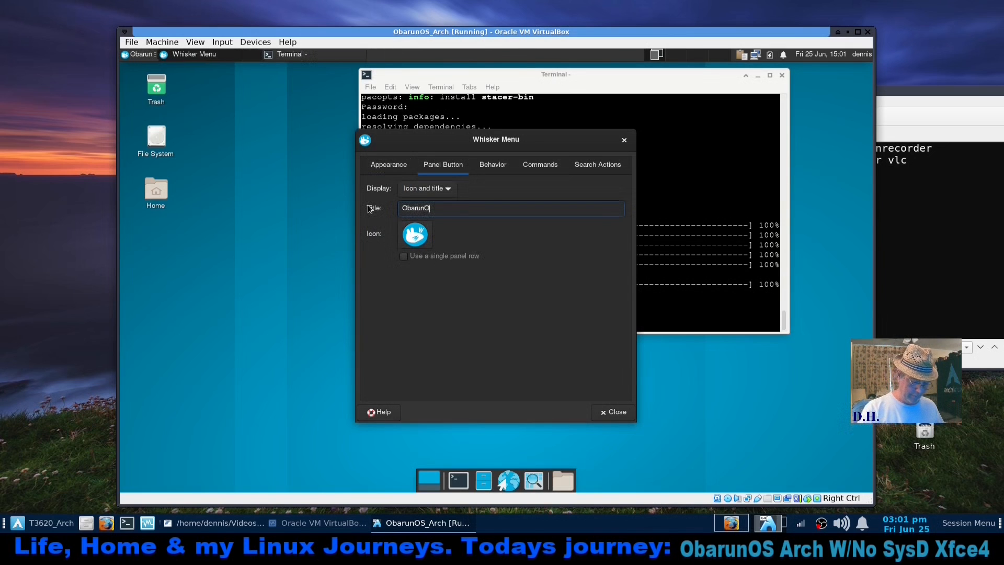
{"action": "type", "text": "S"}
- Change the Whisker Menu panel button's icon to system-users from the application icons
{"action": "left_click", "coordinate": [416, 235]}
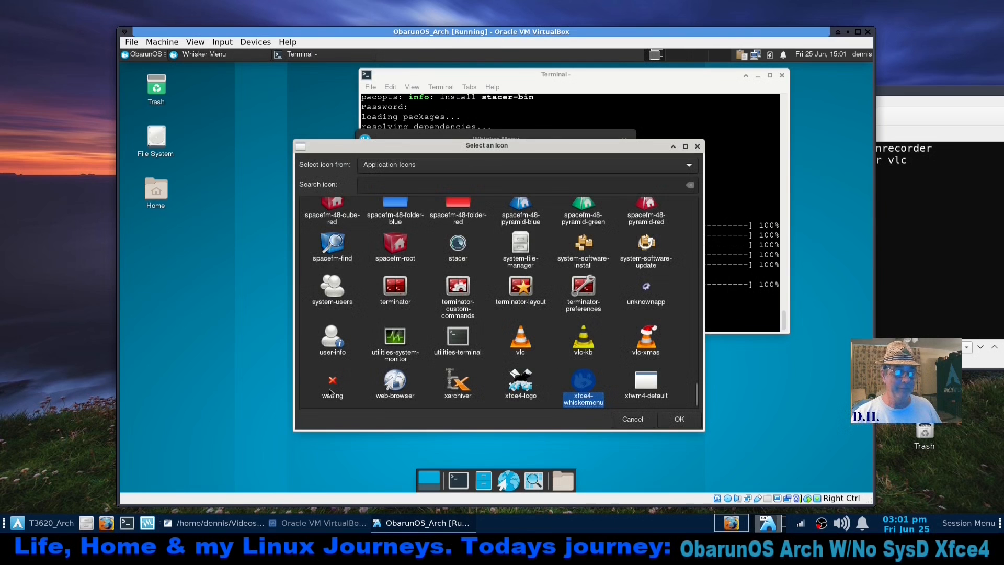
{"action": "left_click", "coordinate": [328, 344]}
{"action": "left_click", "coordinate": [332, 287]}
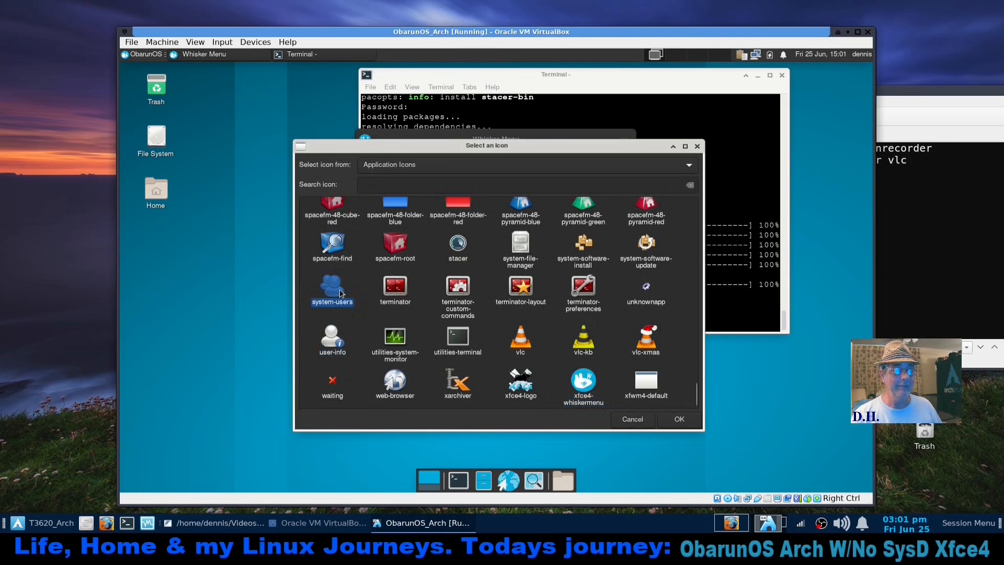
{"action": "left_click", "coordinate": [680, 419]}
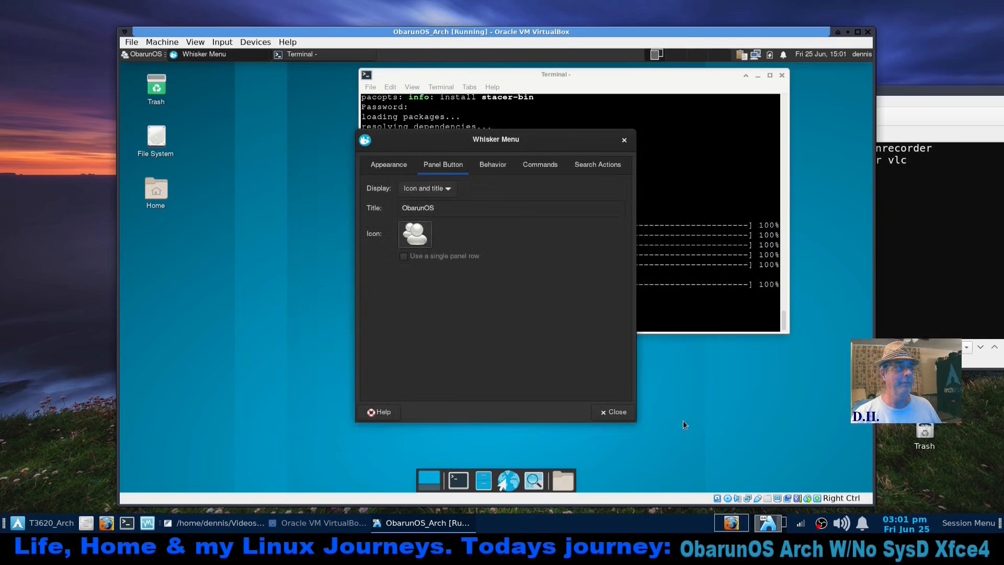
- Review the Whisker Menu's behavior, commands, search actions and appearance settings, close the dialog and check the resulting menu
{"action": "left_click", "coordinate": [500, 171]}
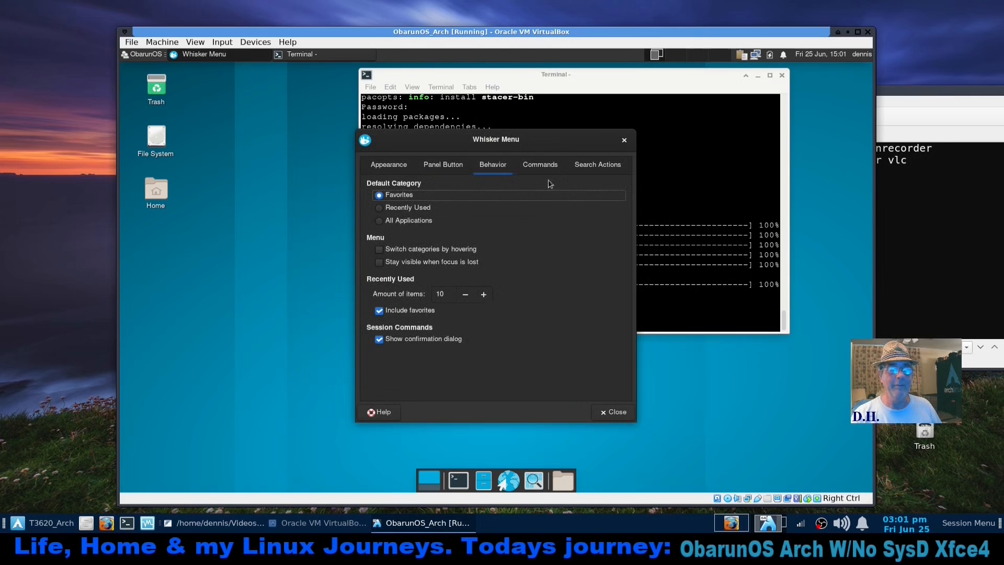
{"action": "left_click", "coordinate": [543, 165]}
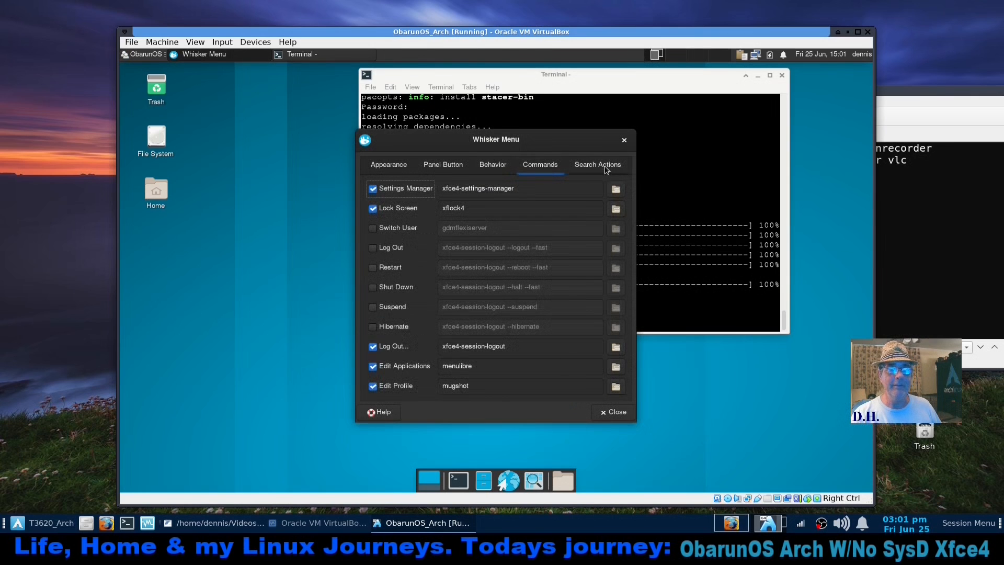
{"action": "left_click", "coordinate": [601, 166]}
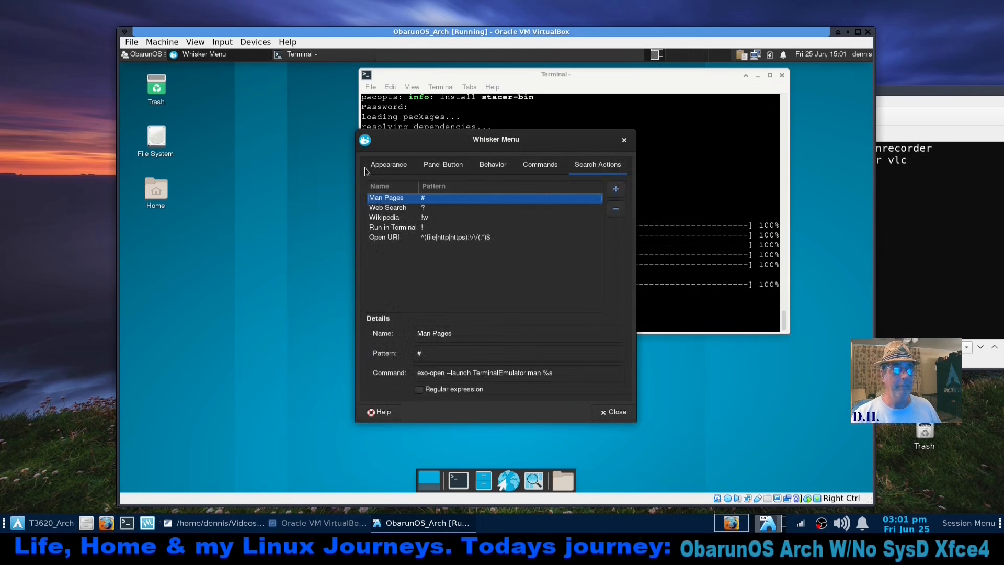
{"action": "left_click", "coordinate": [402, 168]}
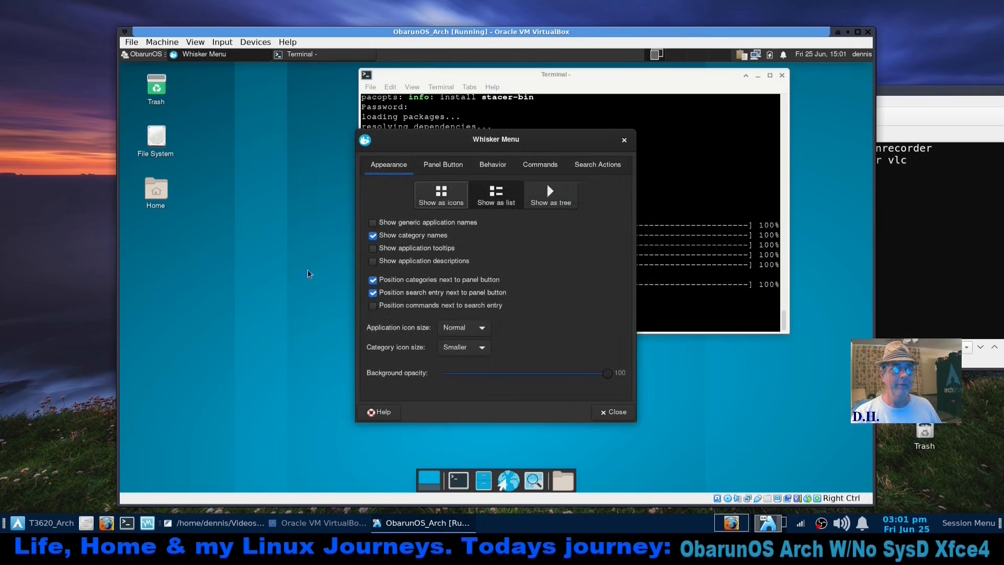
{"action": "left_click", "coordinate": [613, 412]}
{"action": "left_click", "coordinate": [131, 55]}
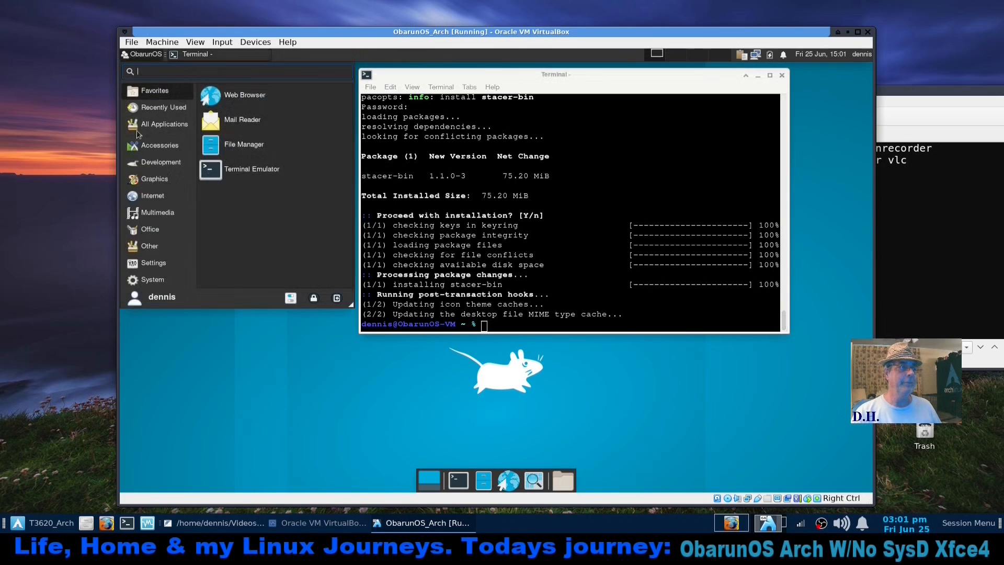
{"action": "left_click", "coordinate": [223, 340]}
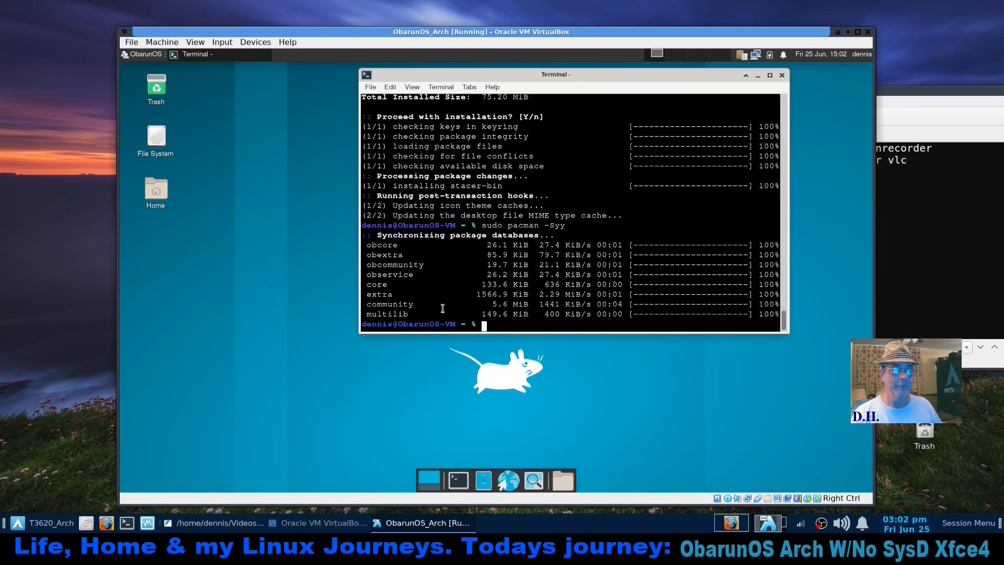
- Highlight the Arch and Obarun repository names listed in the sudo pacman -Syy output, and clear the selection
{"action": "left_click_drag", "start_coordinate": [363, 284], "coordinate": [432, 316]}
{"action": "left_click_drag", "start_coordinate": [364, 244], "coordinate": [421, 267]}
{"action": "left_click", "coordinate": [387, 394]}
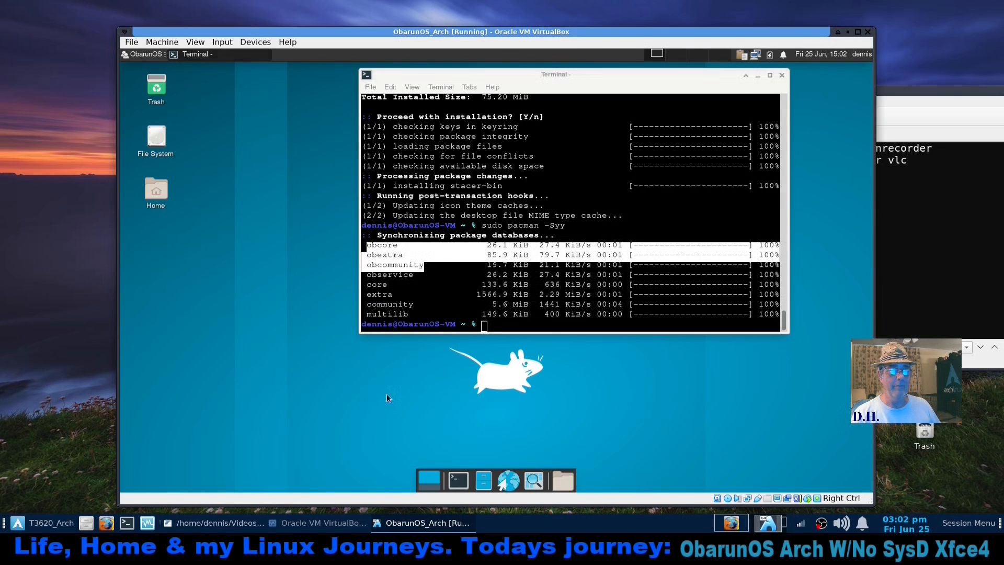
{"action": "left_click", "coordinate": [483, 326]}
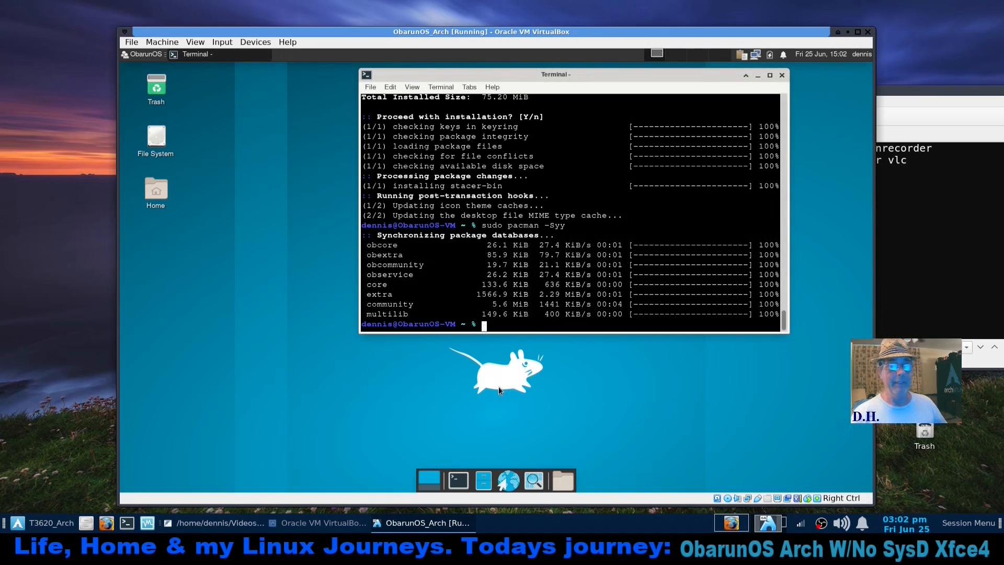
- Launch Stacer from the Accessories applications
{"action": "left_click", "coordinate": [142, 54]}
{"action": "left_click", "coordinate": [155, 149]}
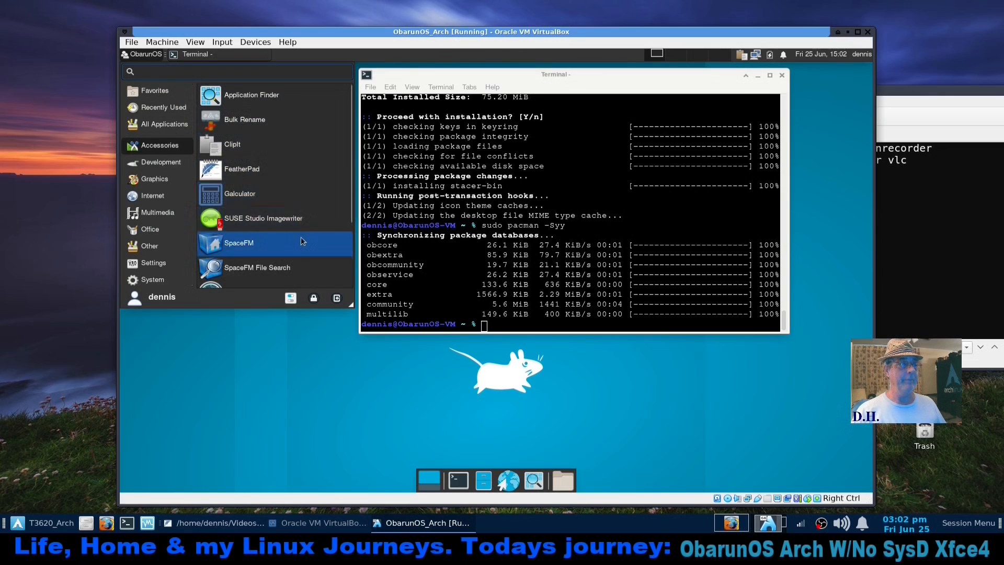
{"action": "scroll", "coordinate": [300, 218], "scroll_direction": "down", "scroll_amount": 2}
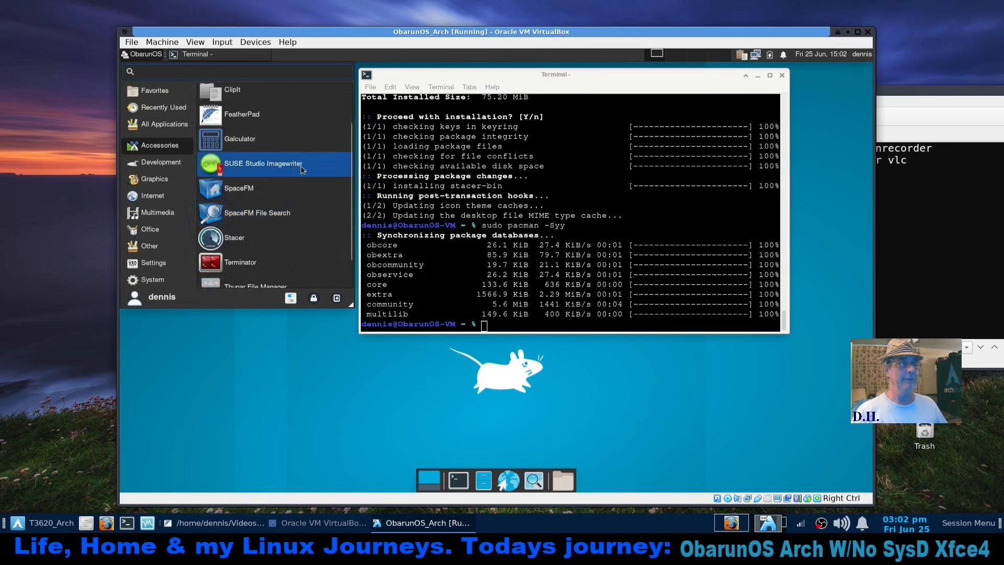
{"action": "scroll", "coordinate": [300, 167], "scroll_direction": "down", "scroll_amount": 1}
{"action": "scroll", "coordinate": [300, 169], "scroll_direction": "down", "scroll_amount": 1}
{"action": "left_click", "coordinate": [284, 199]}
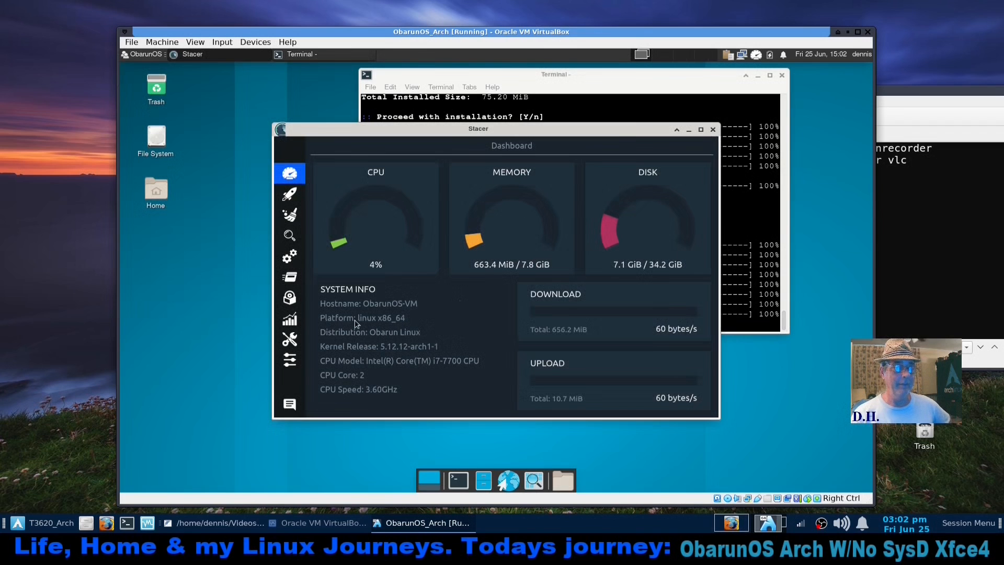
- Search the applications for "hardi", launch System Profiler and Benchmark, and examine its computer summary
{"action": "left_click", "coordinate": [135, 54]}
{"action": "type", "text": "hardi"}
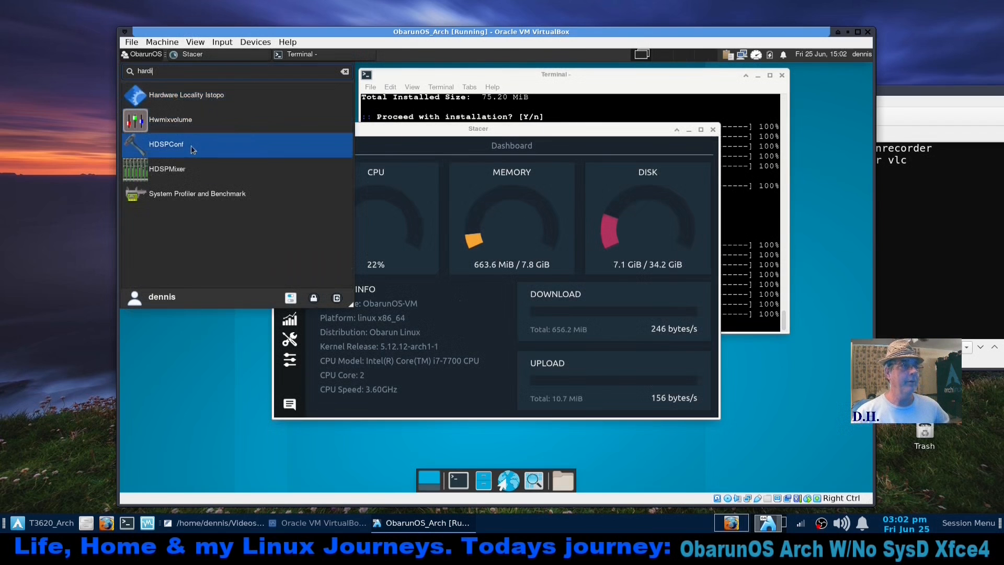
{"action": "left_click", "coordinate": [203, 196]}
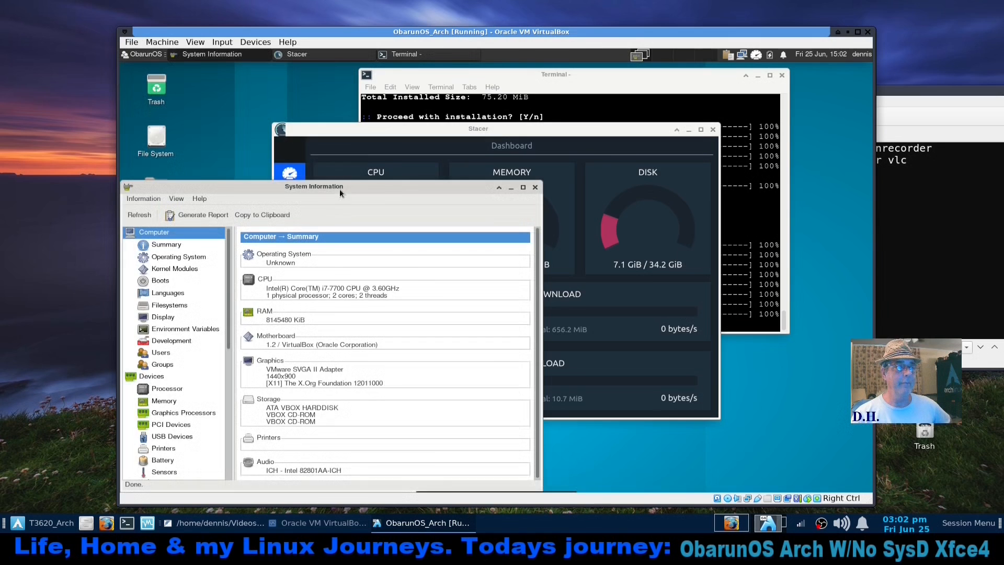
{"action": "left_click_drag", "start_coordinate": [341, 128], "coordinate": [498, 100]}
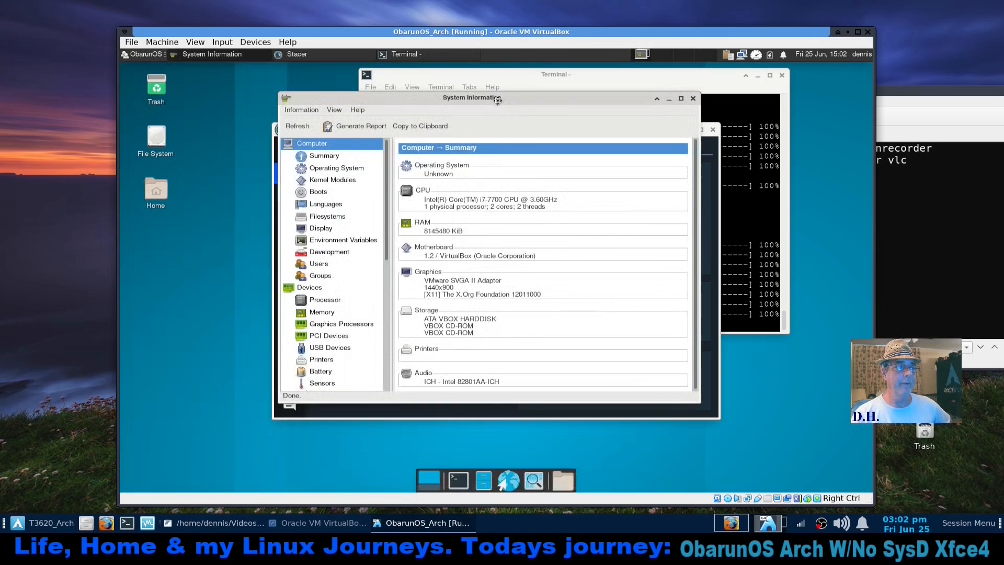
{"action": "left_click", "coordinate": [303, 158]}
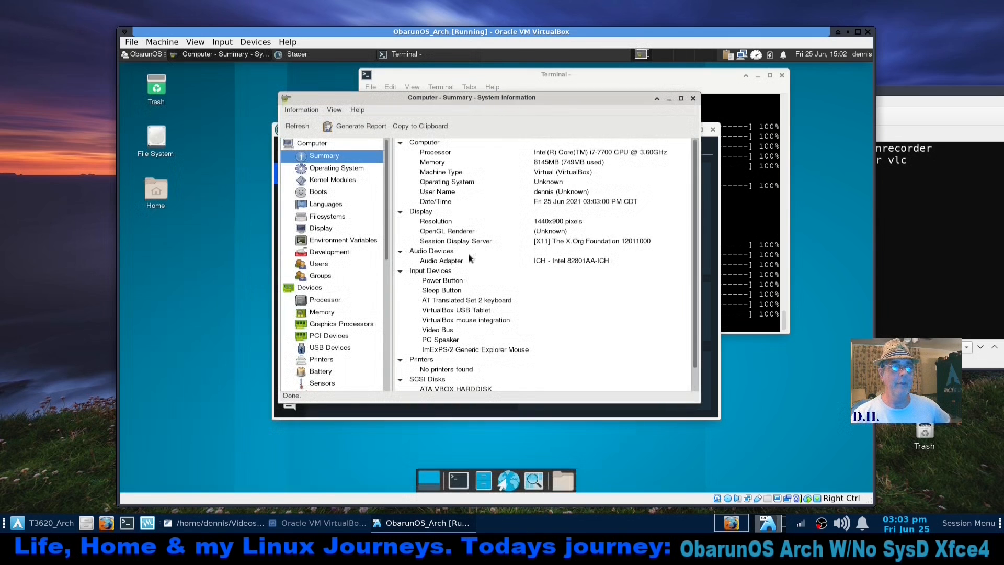
{"action": "left_click", "coordinate": [319, 144]}
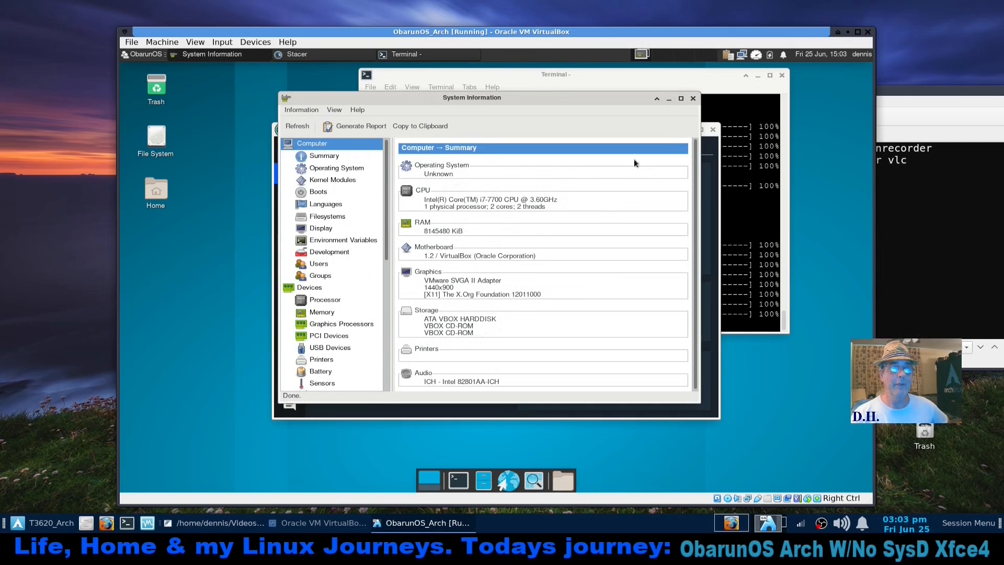
- Close System Information, Stacer and the terminal, letting Stacer continue in the system tray
{"action": "left_click", "coordinate": [692, 99]}
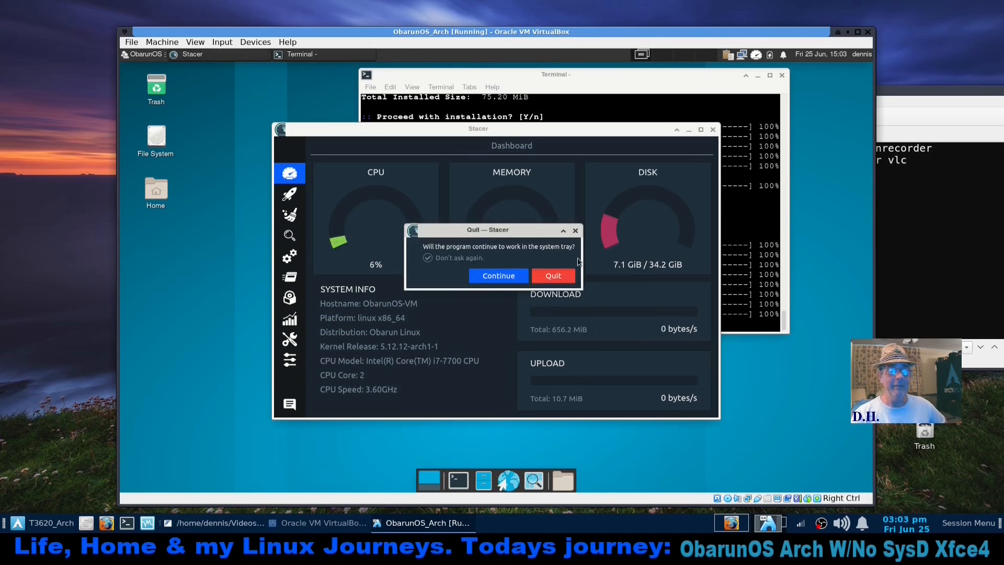
{"action": "left_click", "coordinate": [506, 277]}
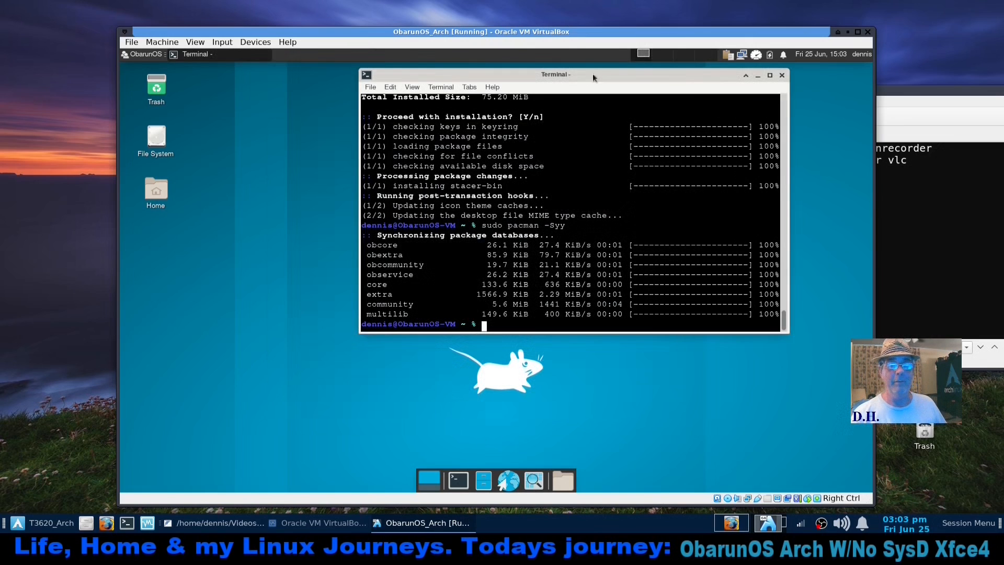
{"action": "left_click", "coordinate": [782, 75]}
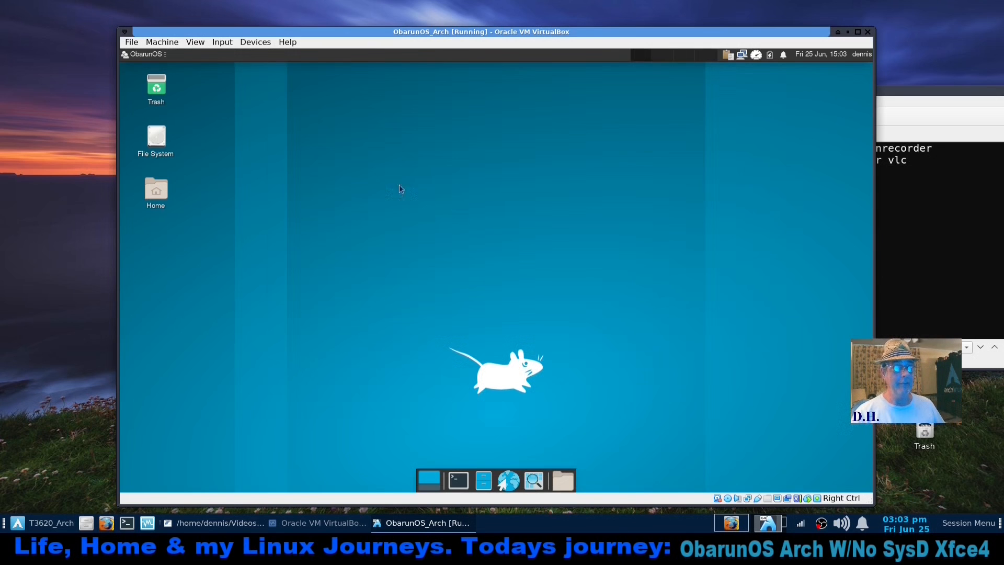
- Open the desktop settings and set the wallpaper folder to /usr/share/backgrounds/archlinux
{"action": "right_click", "coordinate": [328, 176]}
{"action": "left_click", "coordinate": [381, 280]}
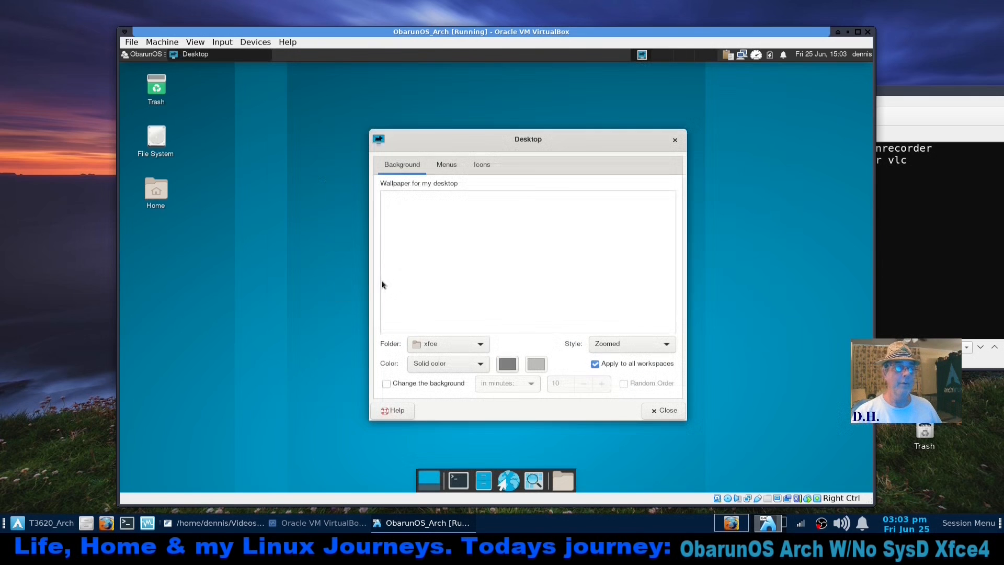
{"action": "left_click", "coordinate": [460, 348]}
{"action": "left_click", "coordinate": [473, 356]}
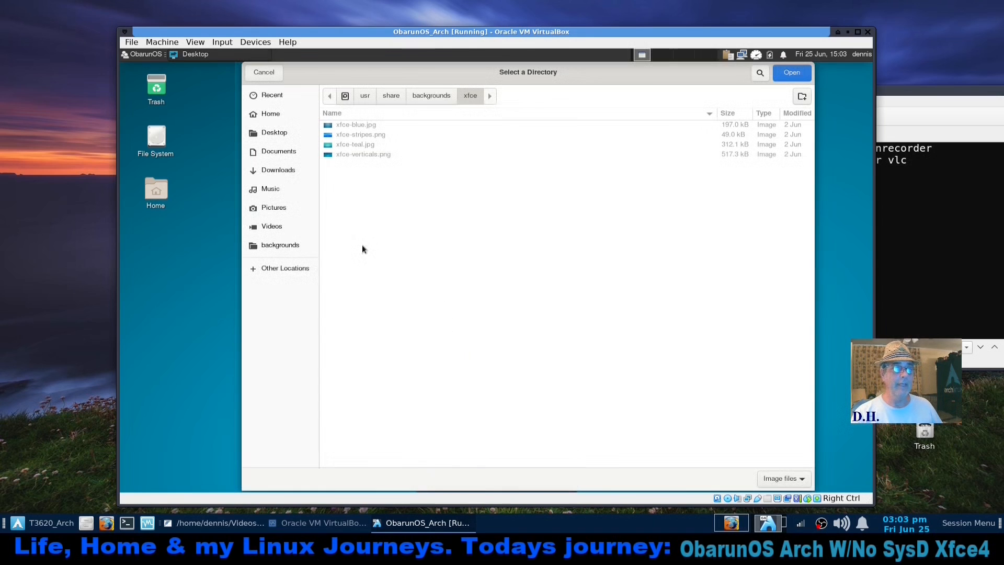
{"action": "left_click", "coordinate": [434, 95]}
{"action": "left_click", "coordinate": [372, 125]}
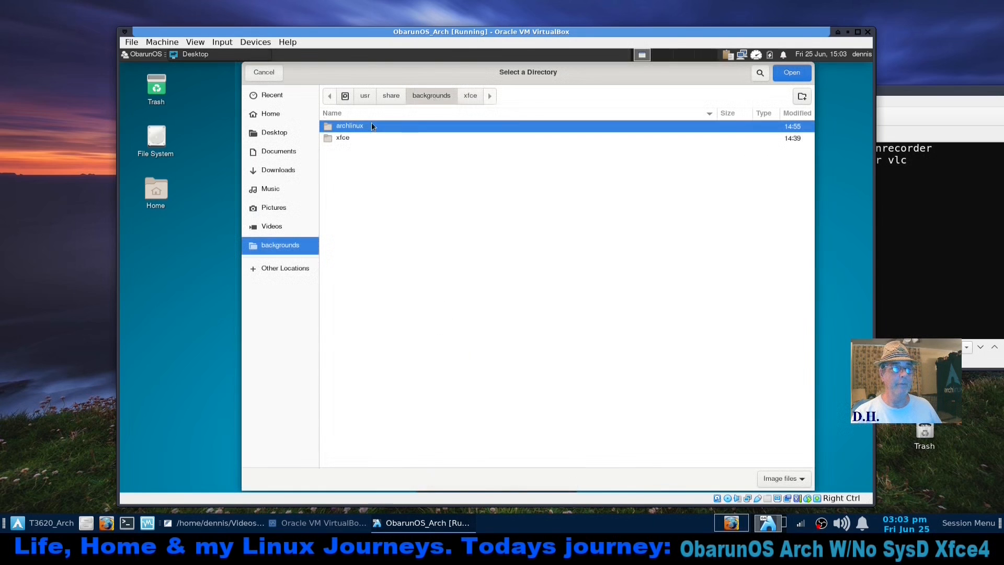
{"action": "left_click", "coordinate": [792, 72]}
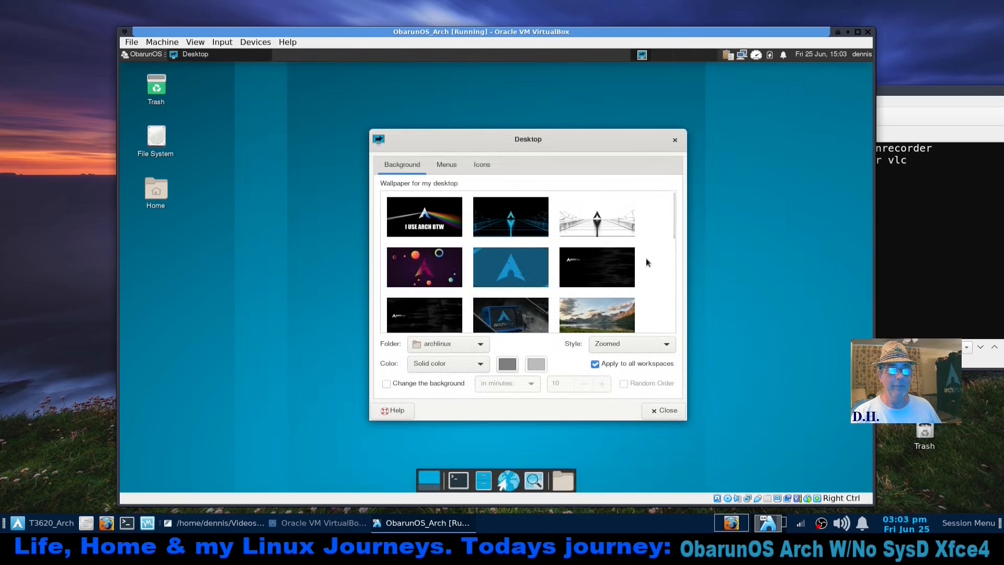
- Try several wallpapers from the archlinux folder, including the dark one with the Arch Linux logo and the purple wave design
{"action": "scroll", "coordinate": [647, 257], "scroll_direction": "down", "scroll_amount": 5}
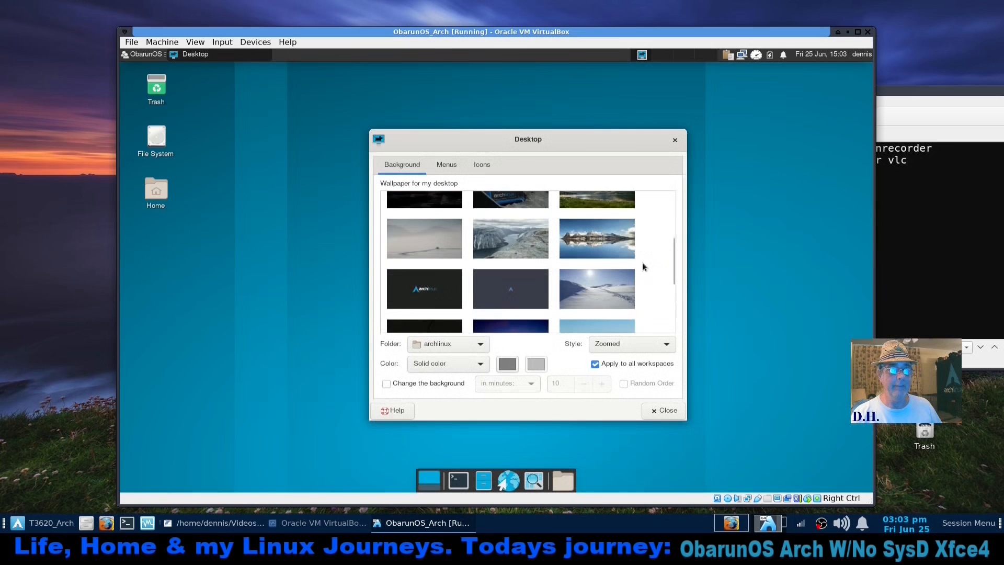
{"action": "left_click", "coordinate": [428, 309]}
{"action": "left_click", "coordinate": [498, 262]}
{"action": "left_click", "coordinate": [433, 261]}
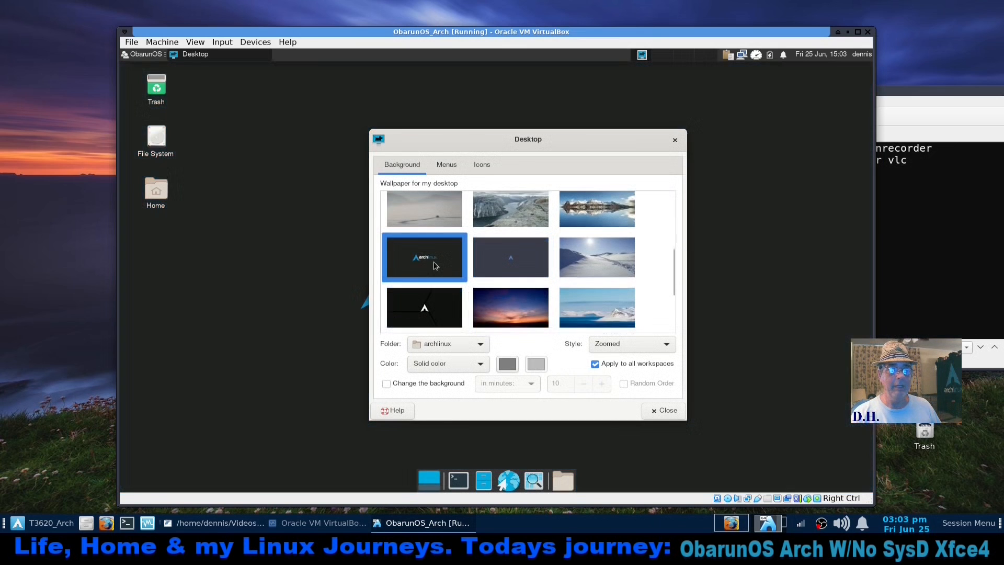
{"action": "scroll", "coordinate": [638, 253], "scroll_direction": "down", "scroll_amount": 1}
{"action": "scroll", "coordinate": [638, 253], "scroll_direction": "down", "scroll_amount": 3}
{"action": "left_click", "coordinate": [429, 283]}
- Set the desktop wallpaper to the blue Arch logo image and close the desktop settings
{"action": "scroll", "coordinate": [626, 280], "scroll_direction": "up", "scroll_amount": 9}
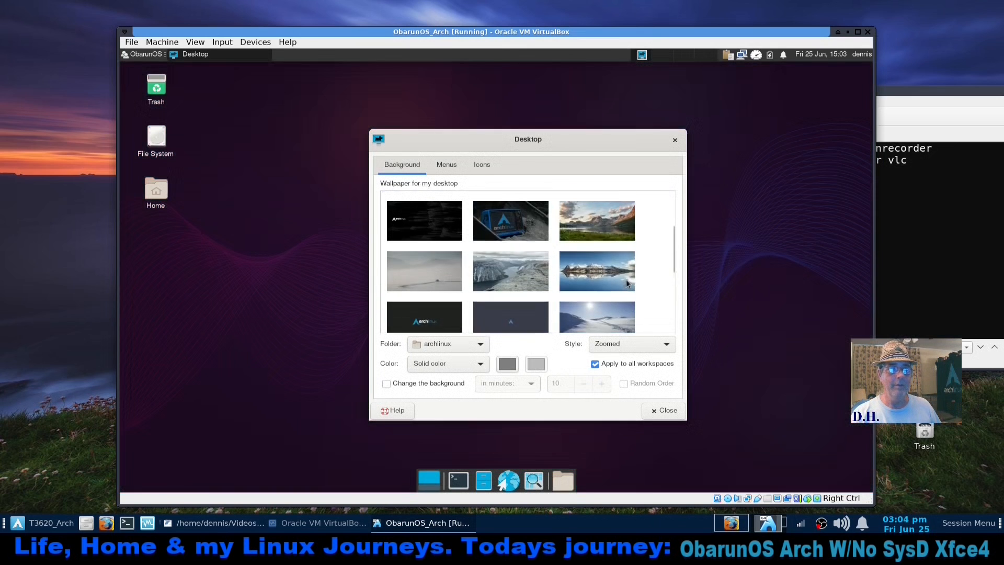
{"action": "left_click", "coordinate": [520, 225]}
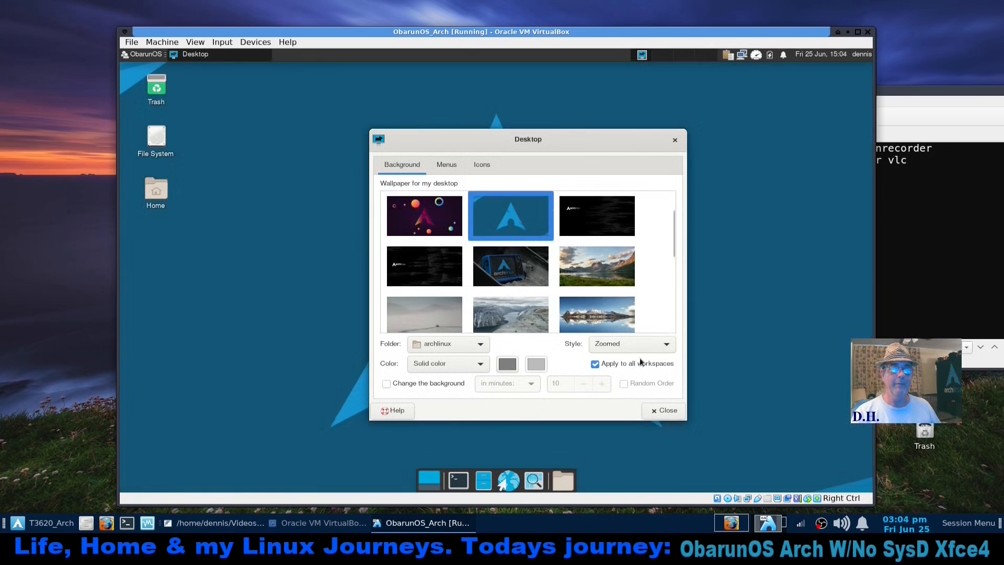
{"action": "left_click", "coordinate": [663, 410]}
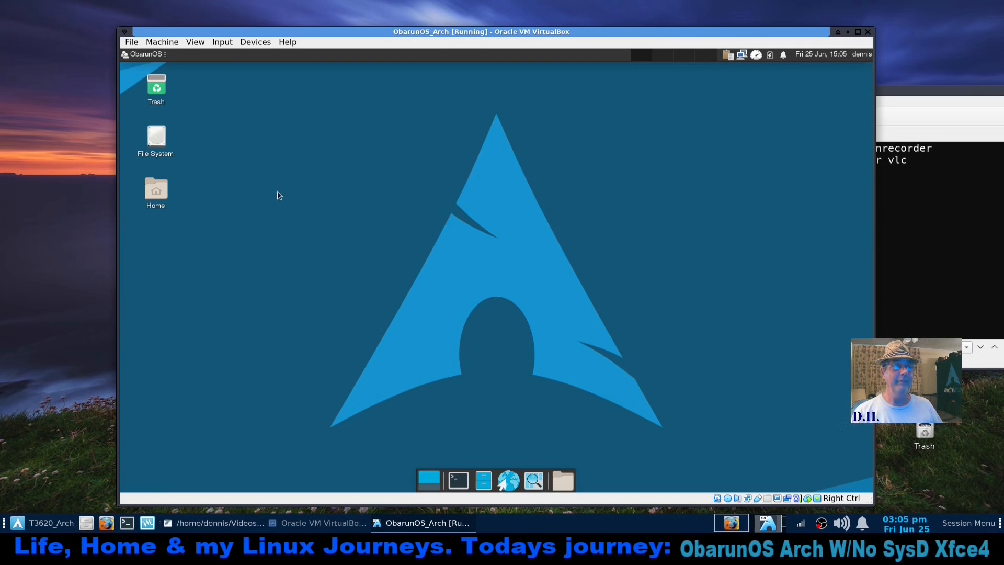
- Shut down the ObarunOS guest system
{"action": "left_click", "coordinate": [861, 54]}
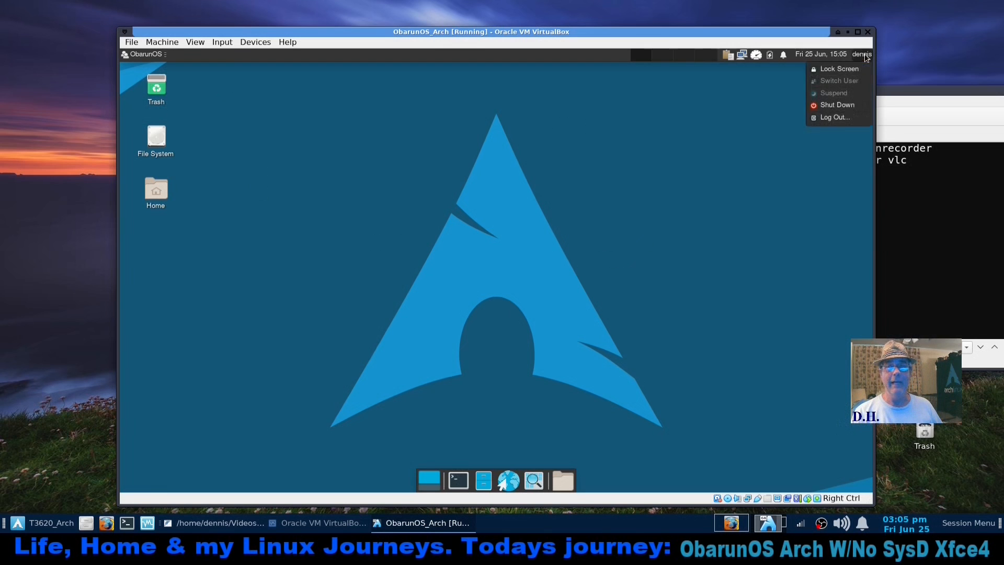
{"action": "left_click", "coordinate": [837, 105]}
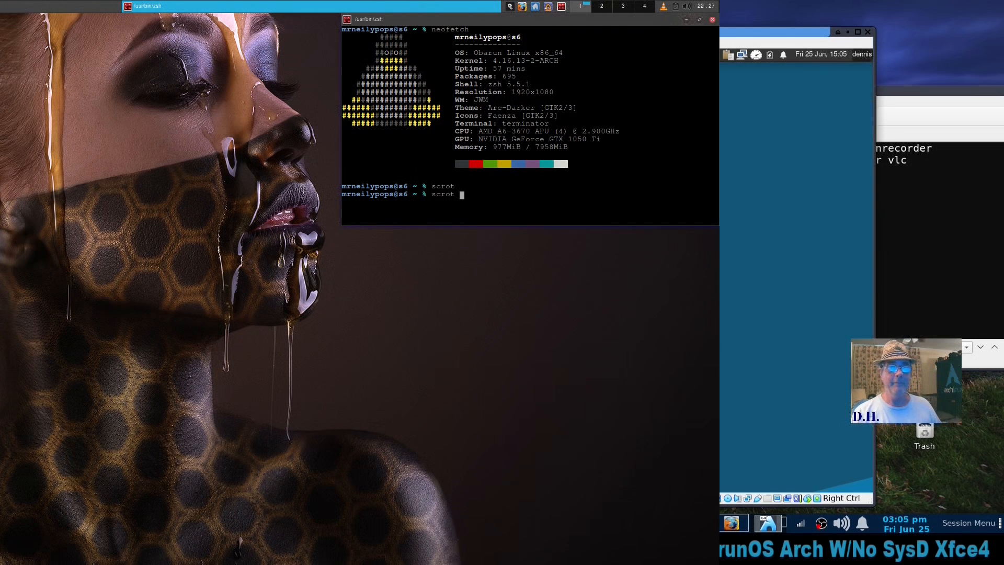